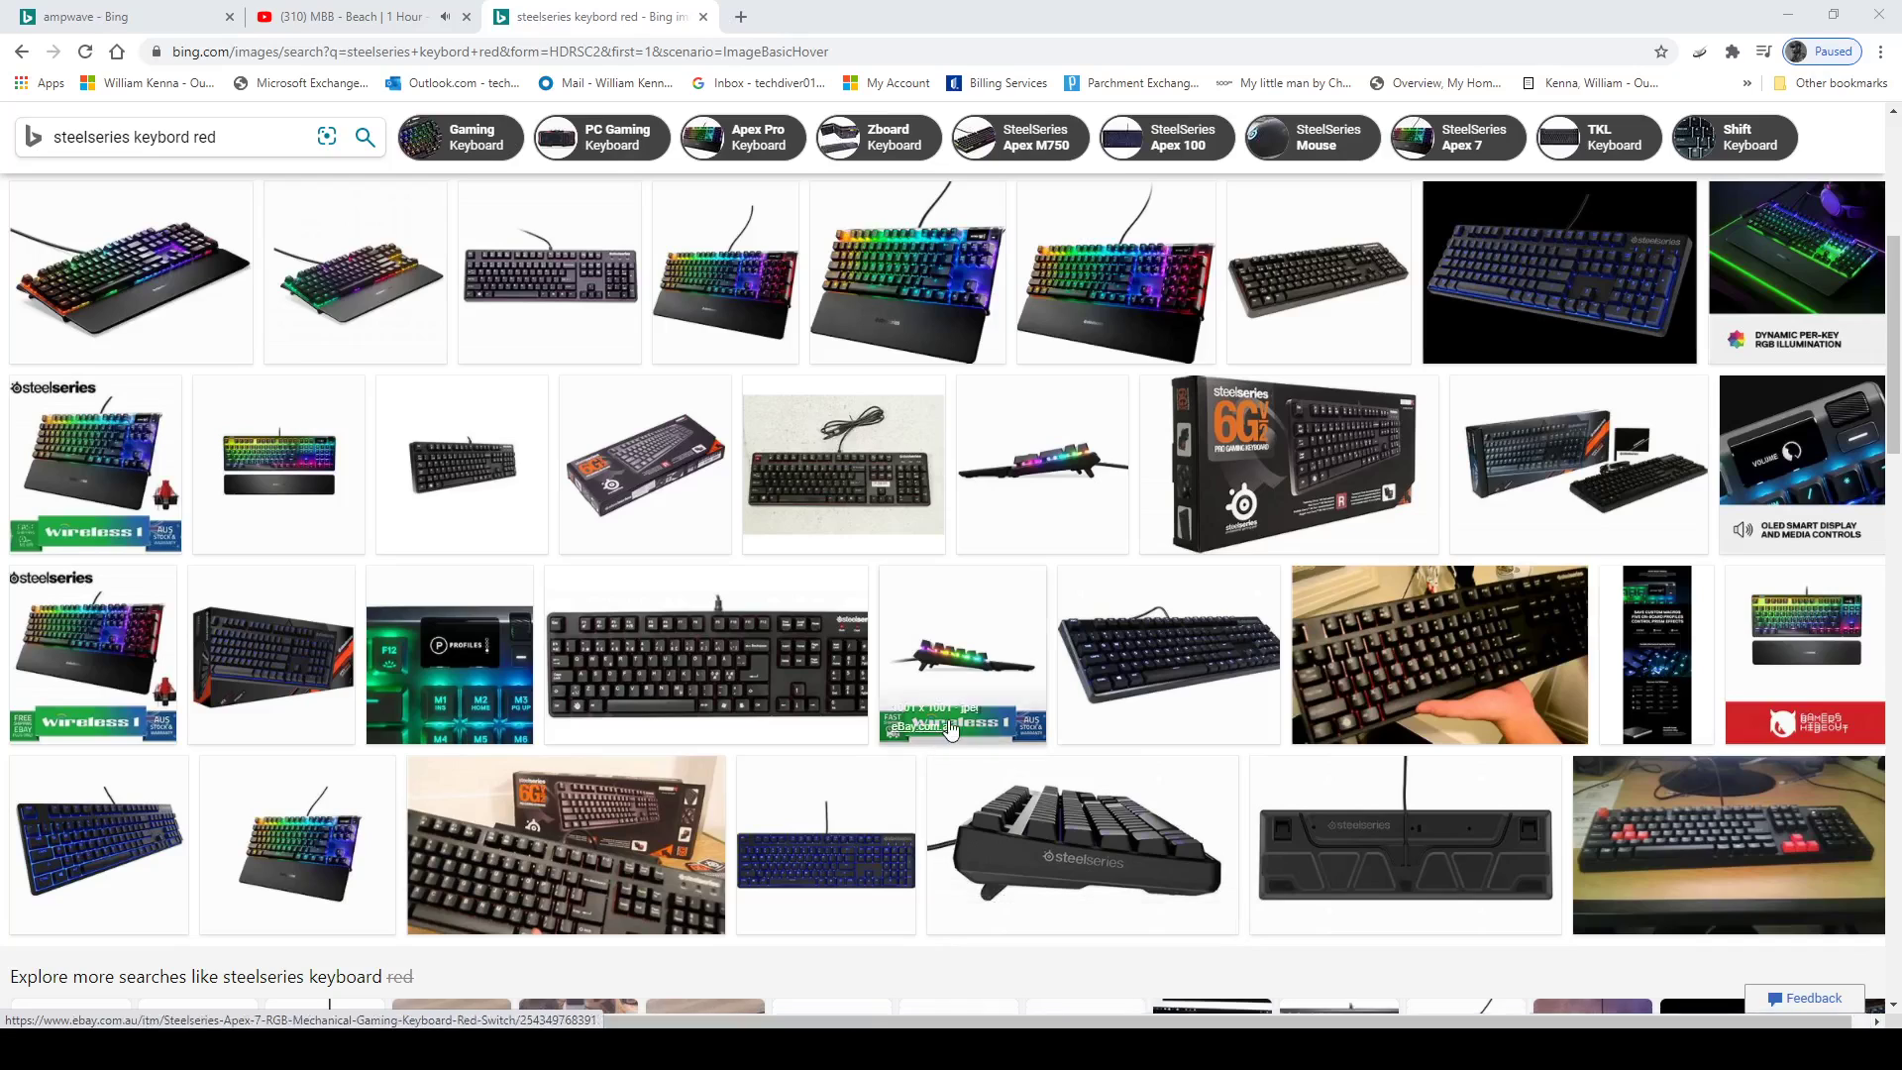
# - Look over the steelseries keyboard image results and switch to the ampwave search page
pyautogui.scroll(5, 933, 753)
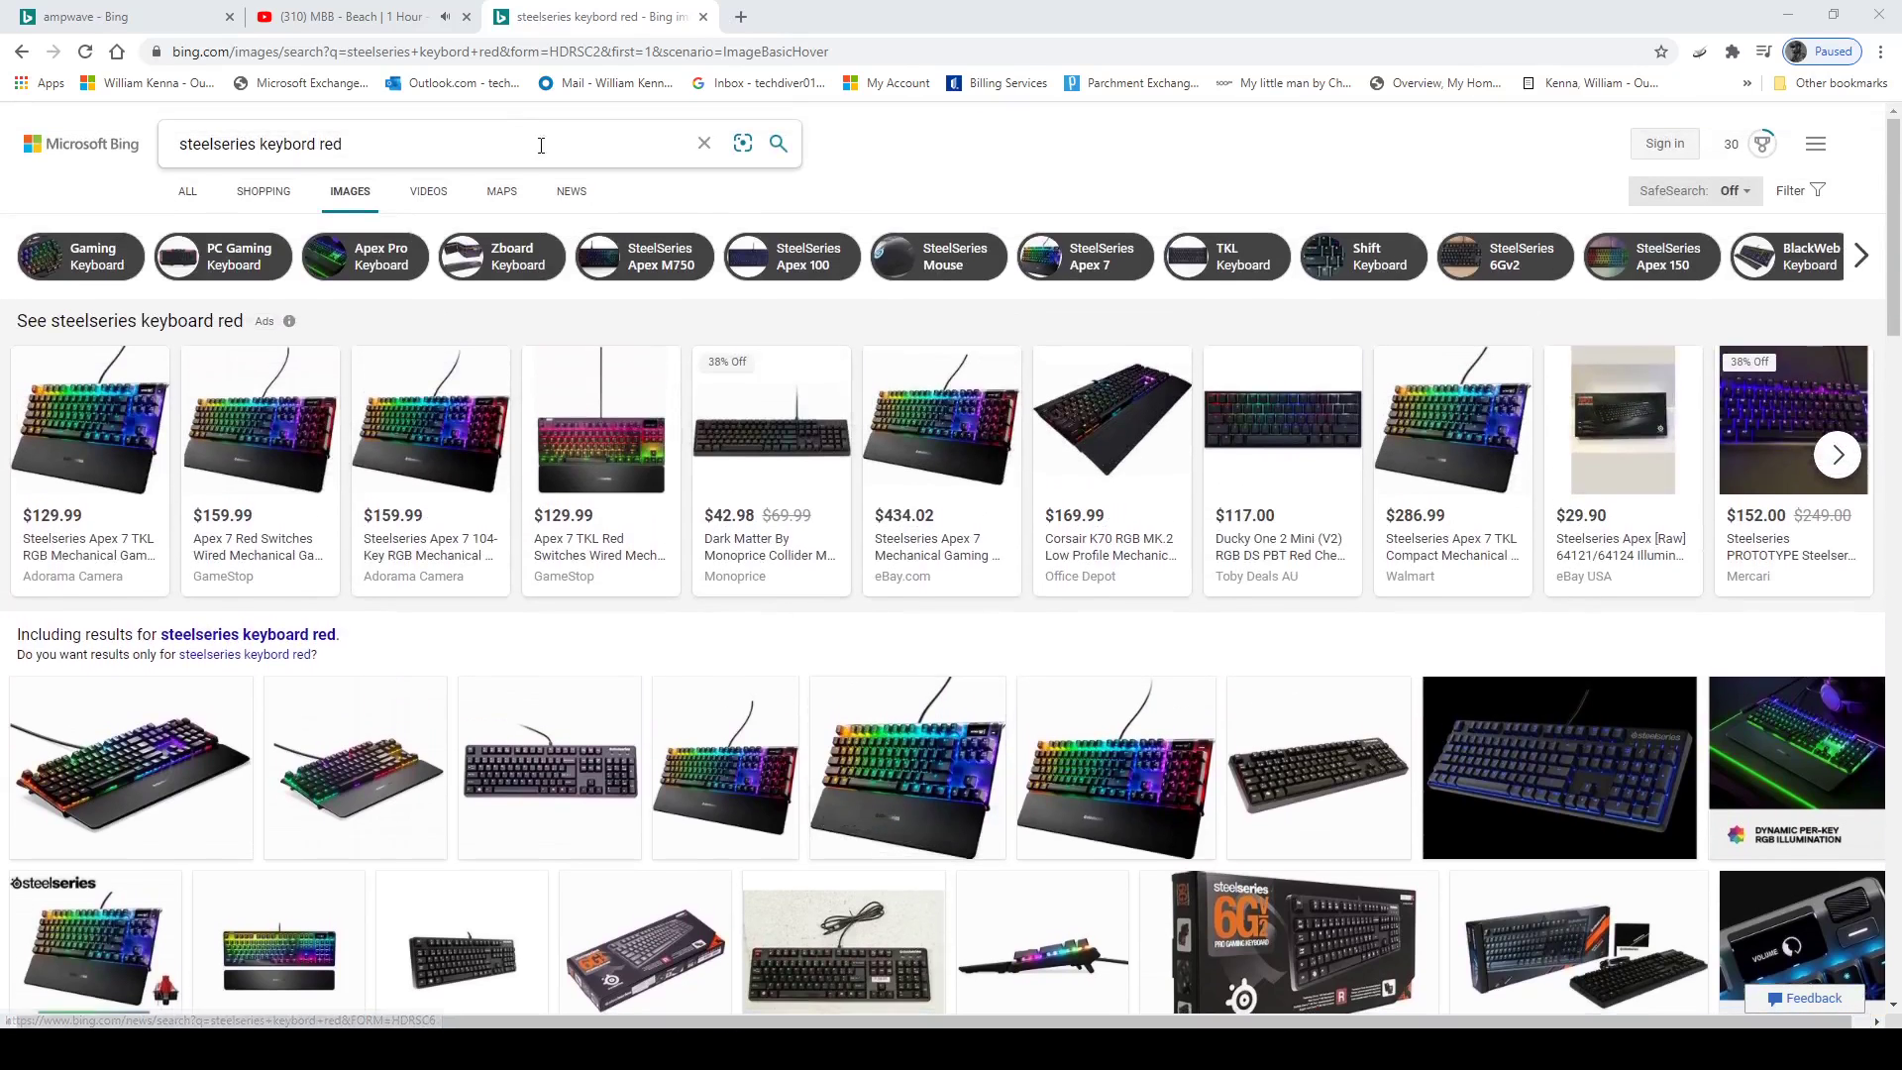
pyautogui.click(114, 12)
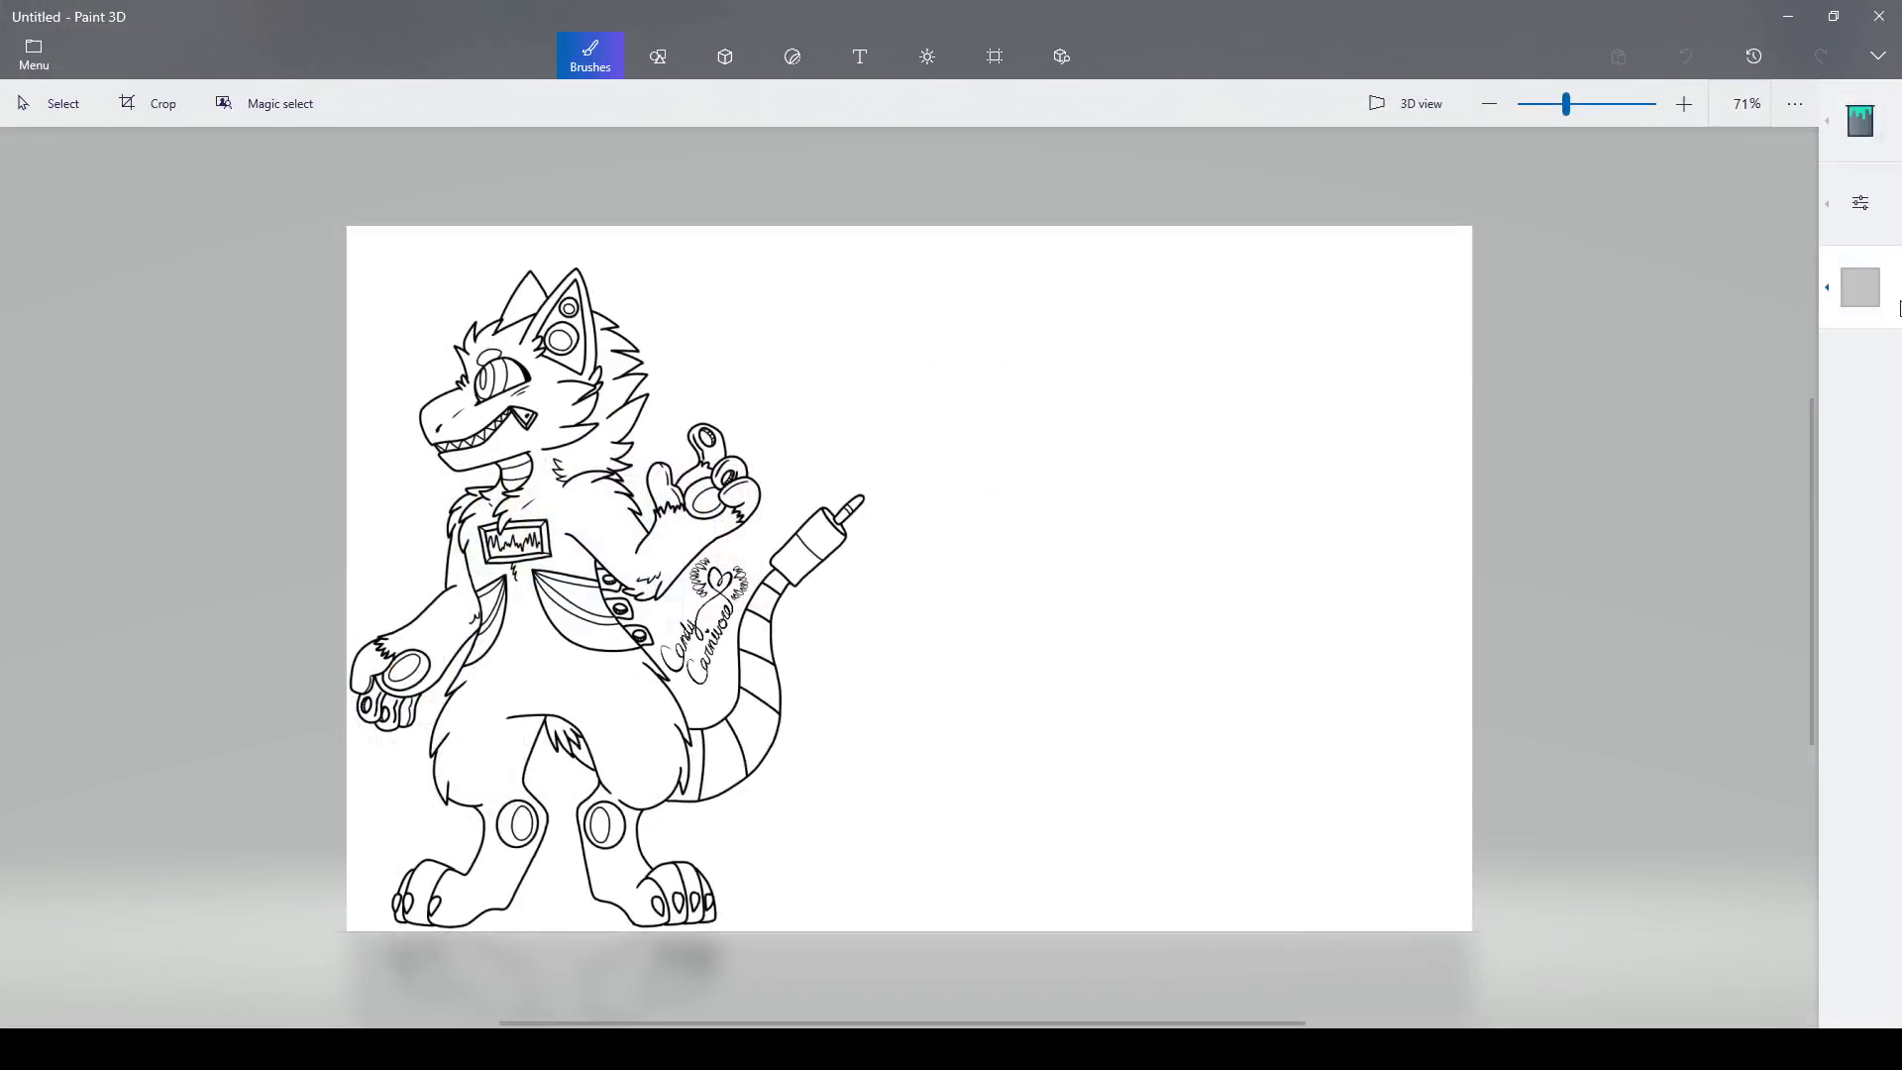
# - In Paint 3D, fill the character's head, torso and legs with the palette's purple
pyautogui.click(1872, 292)
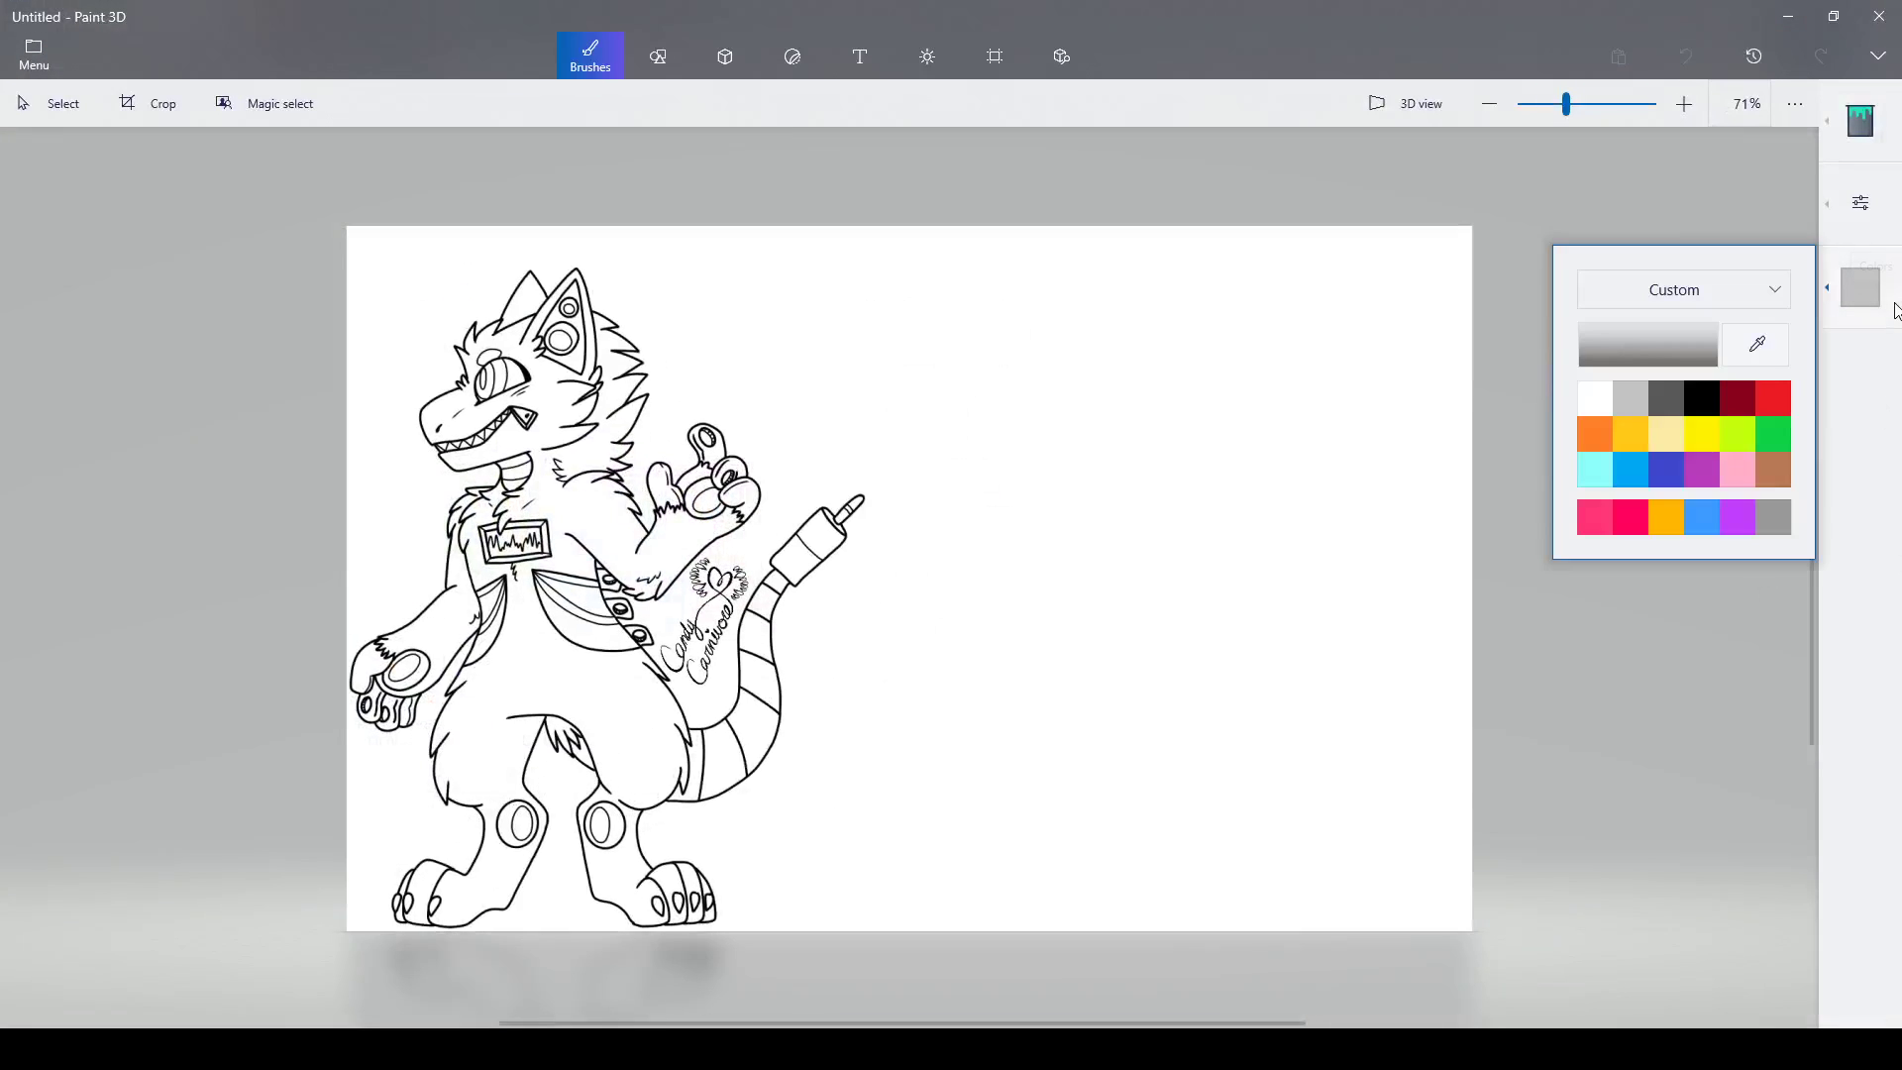
pyautogui.click(1706, 467)
pyautogui.click(536, 689)
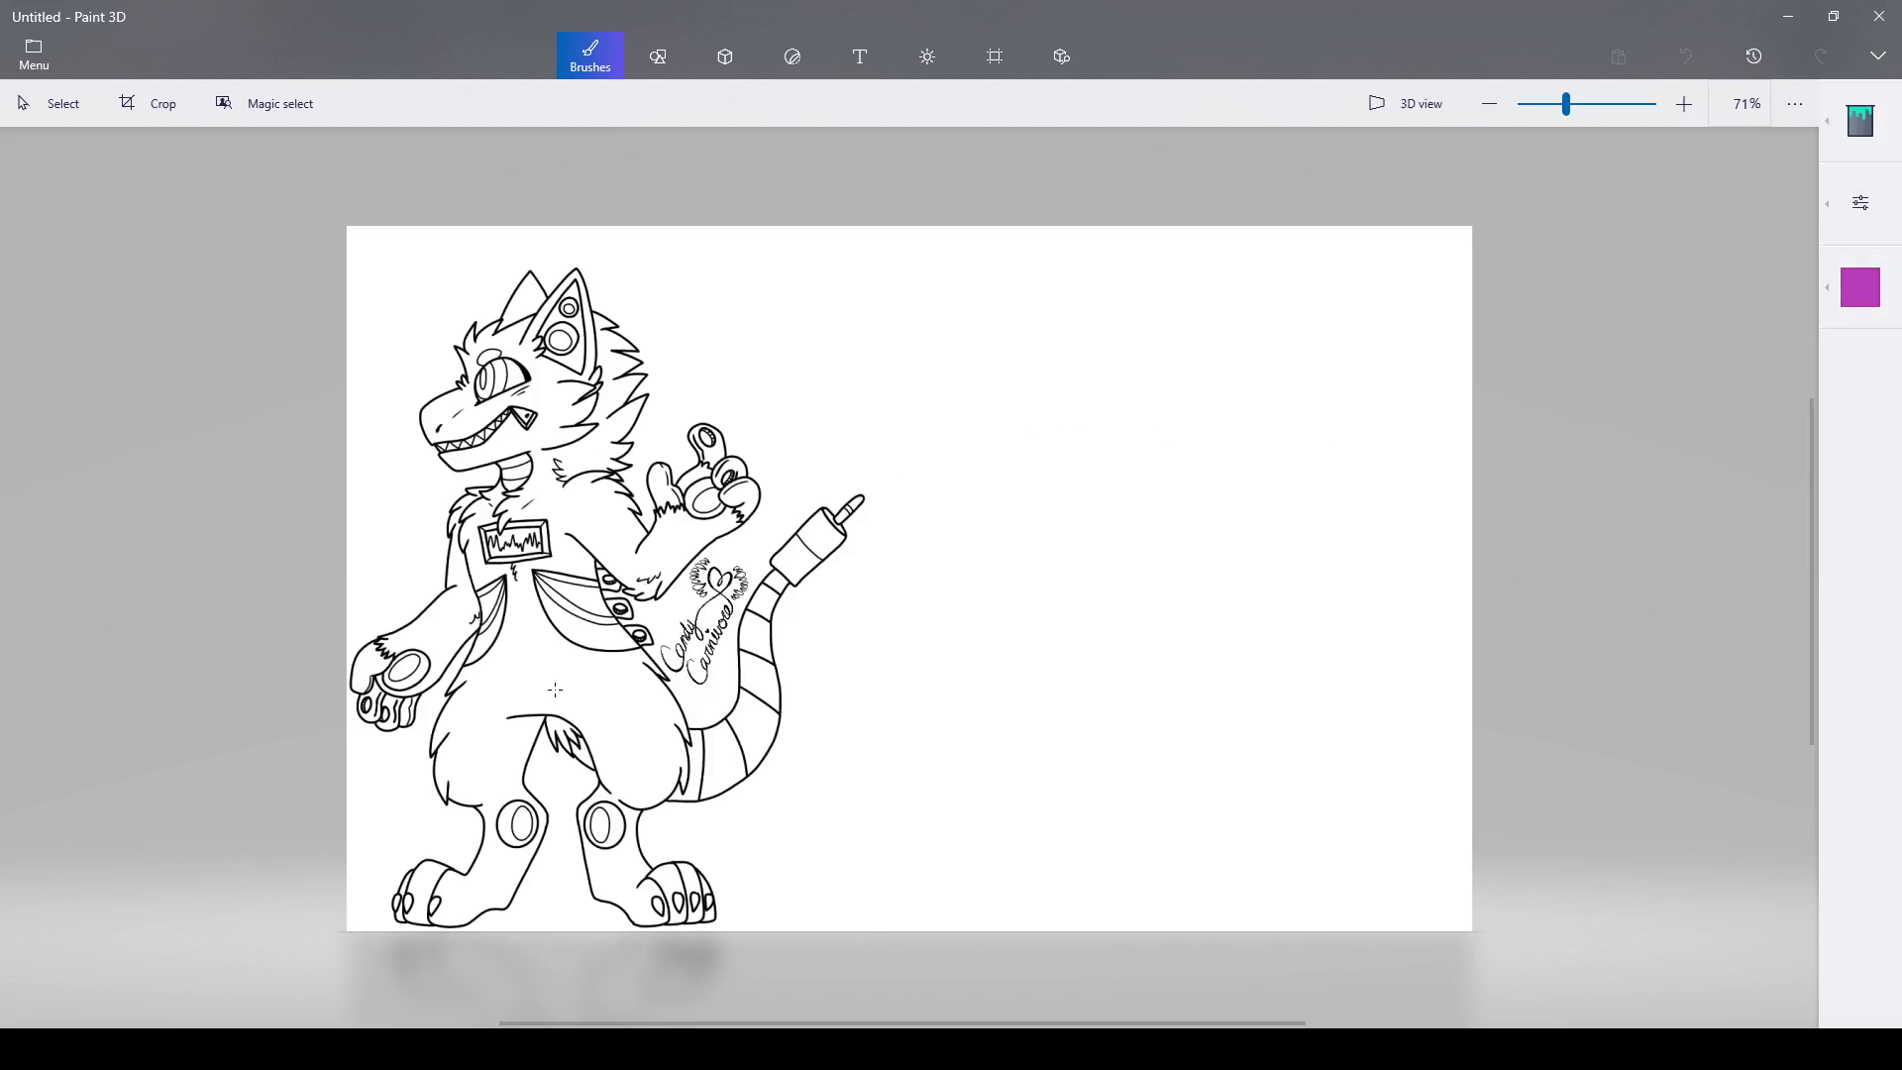
pyautogui.click(556, 691)
# - Fill the remaining white toes of the character's foot on the left with purple, leaving the claws white
pyautogui.scroll(5, 397, 887)
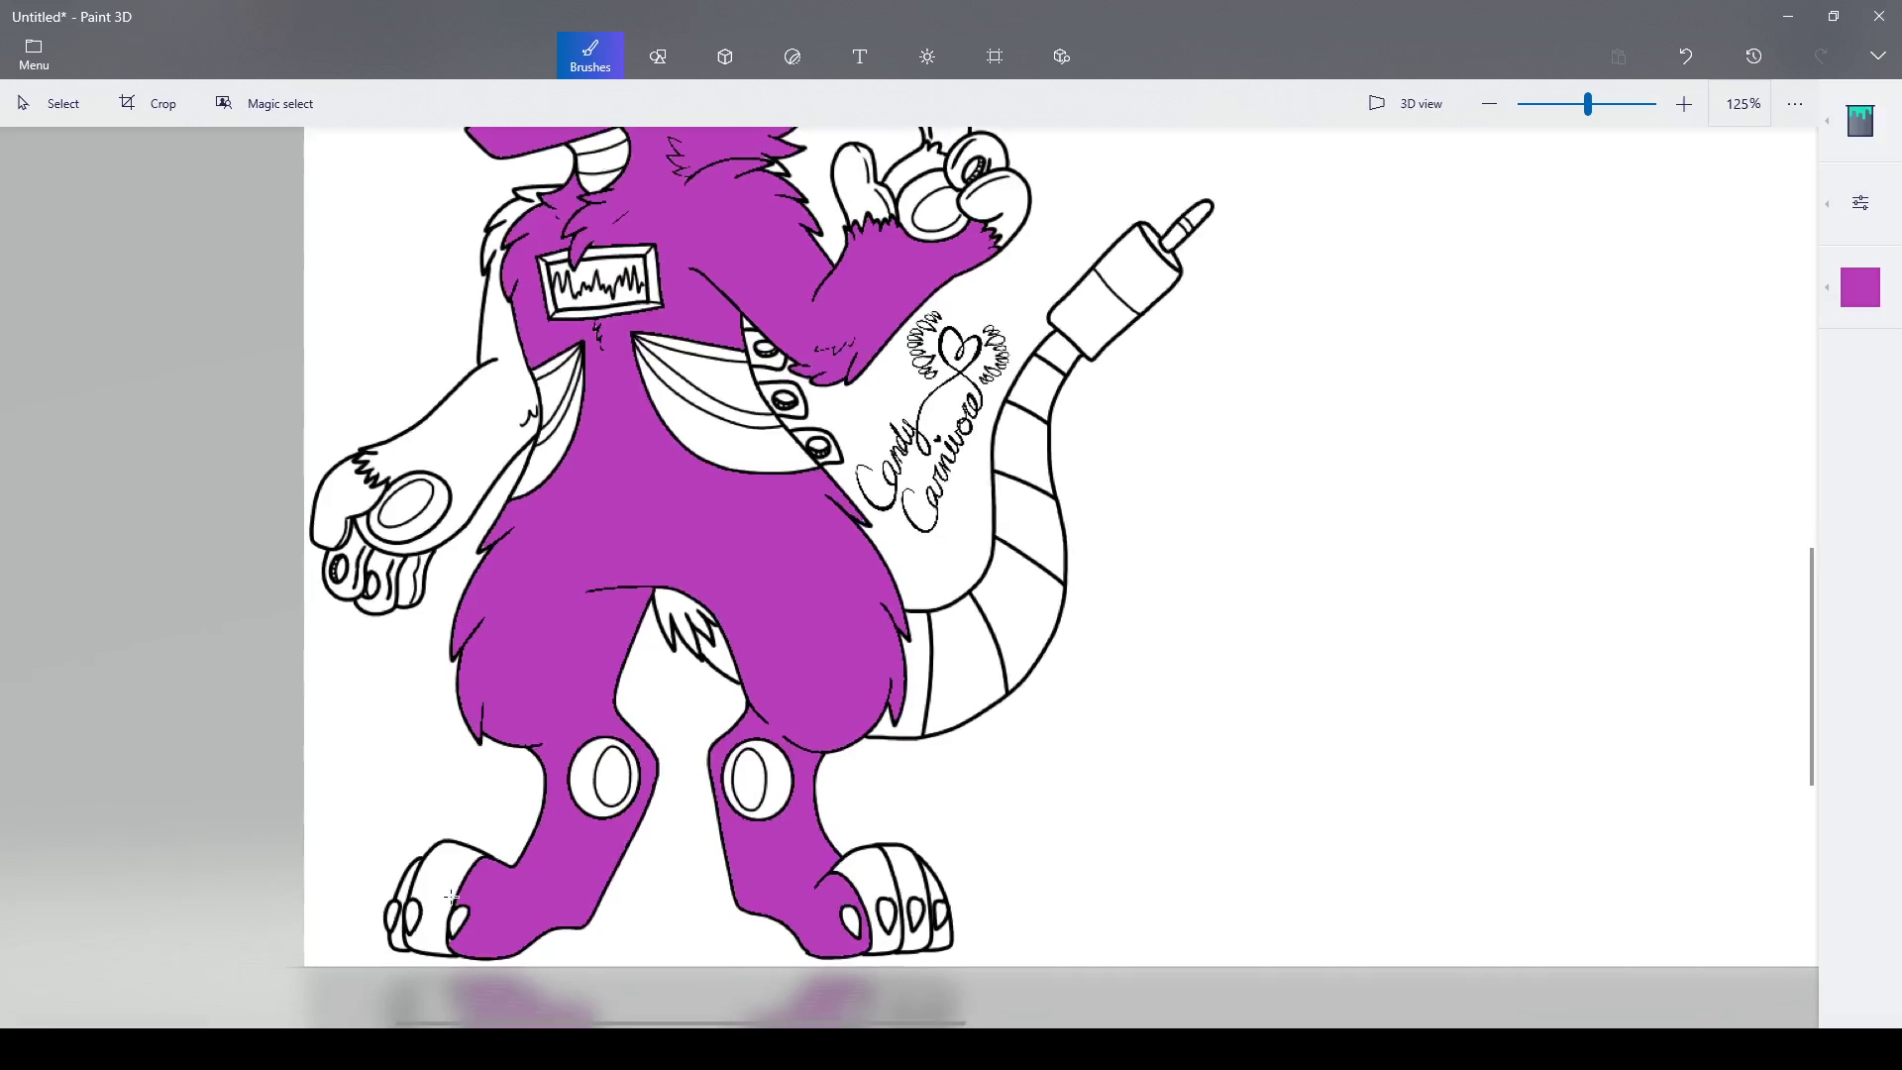
pyautogui.scroll(5, 350, 909)
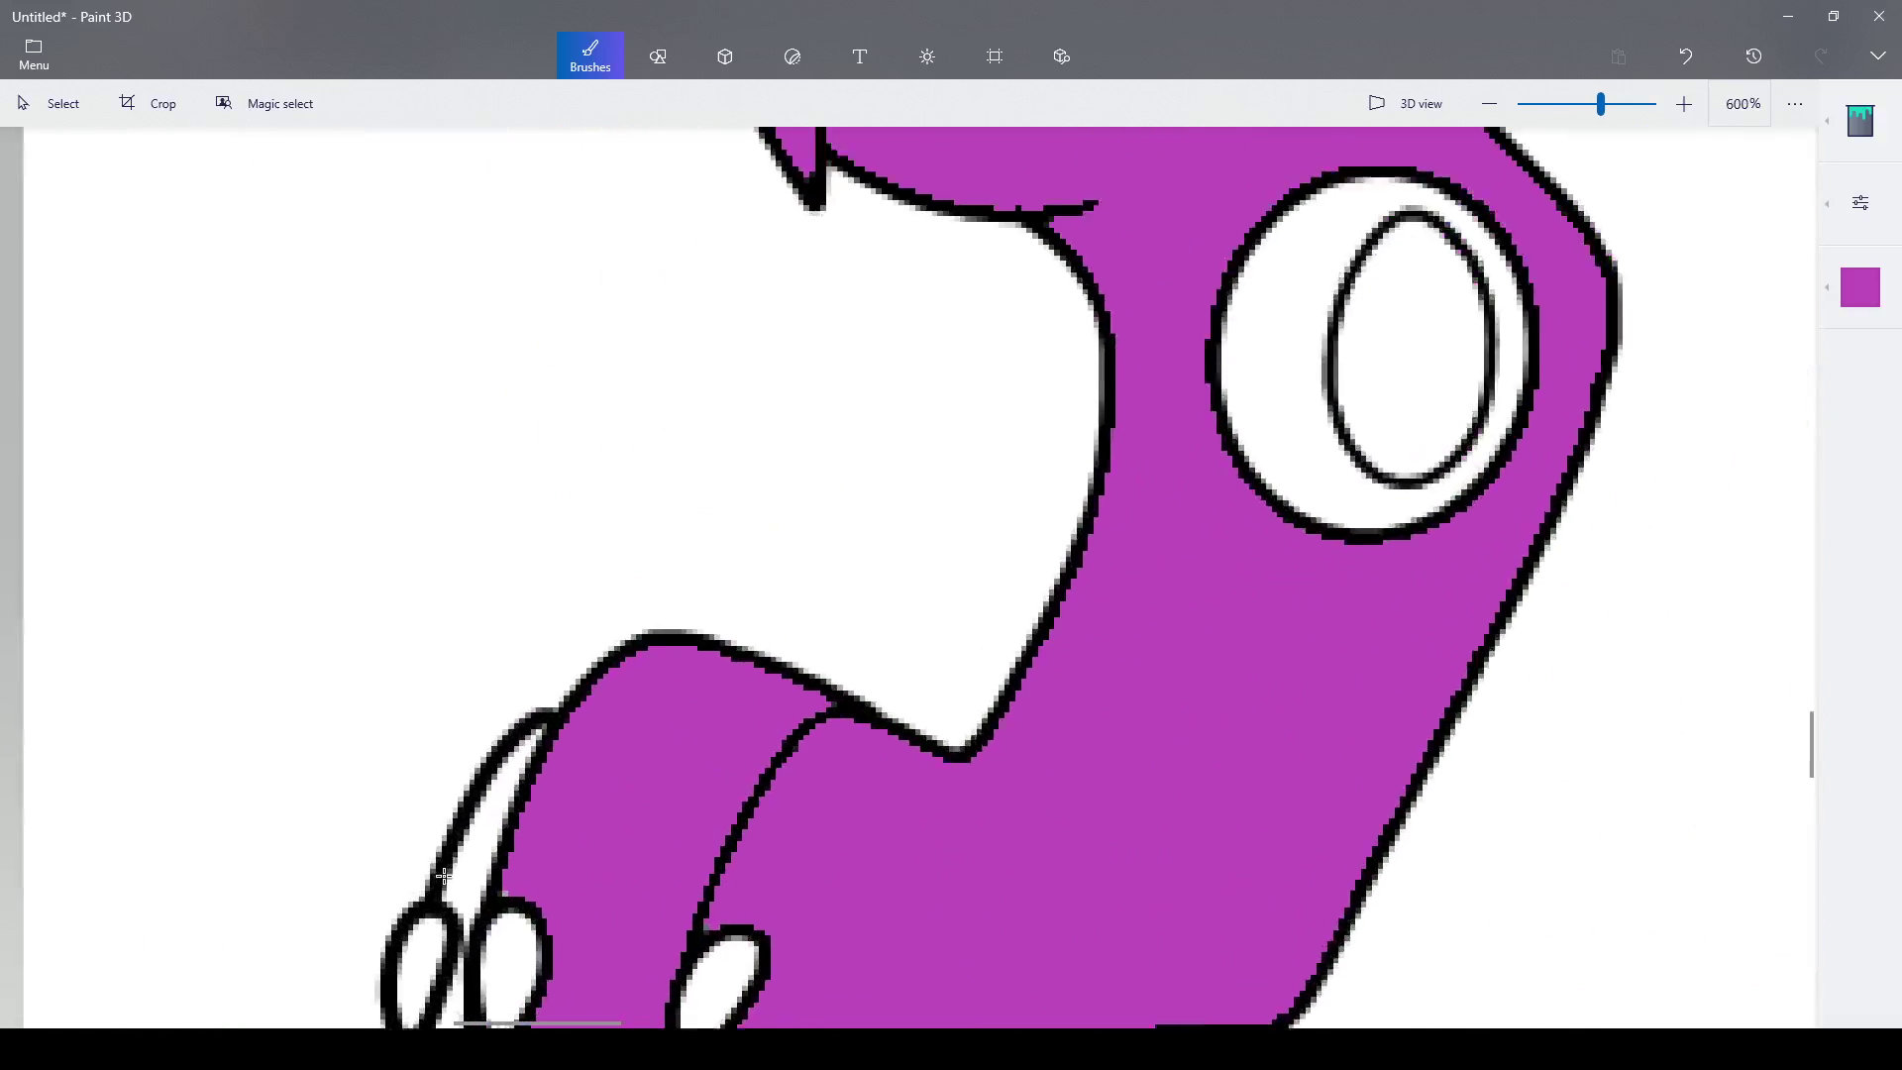
pyautogui.scroll(-2, 434, 961)
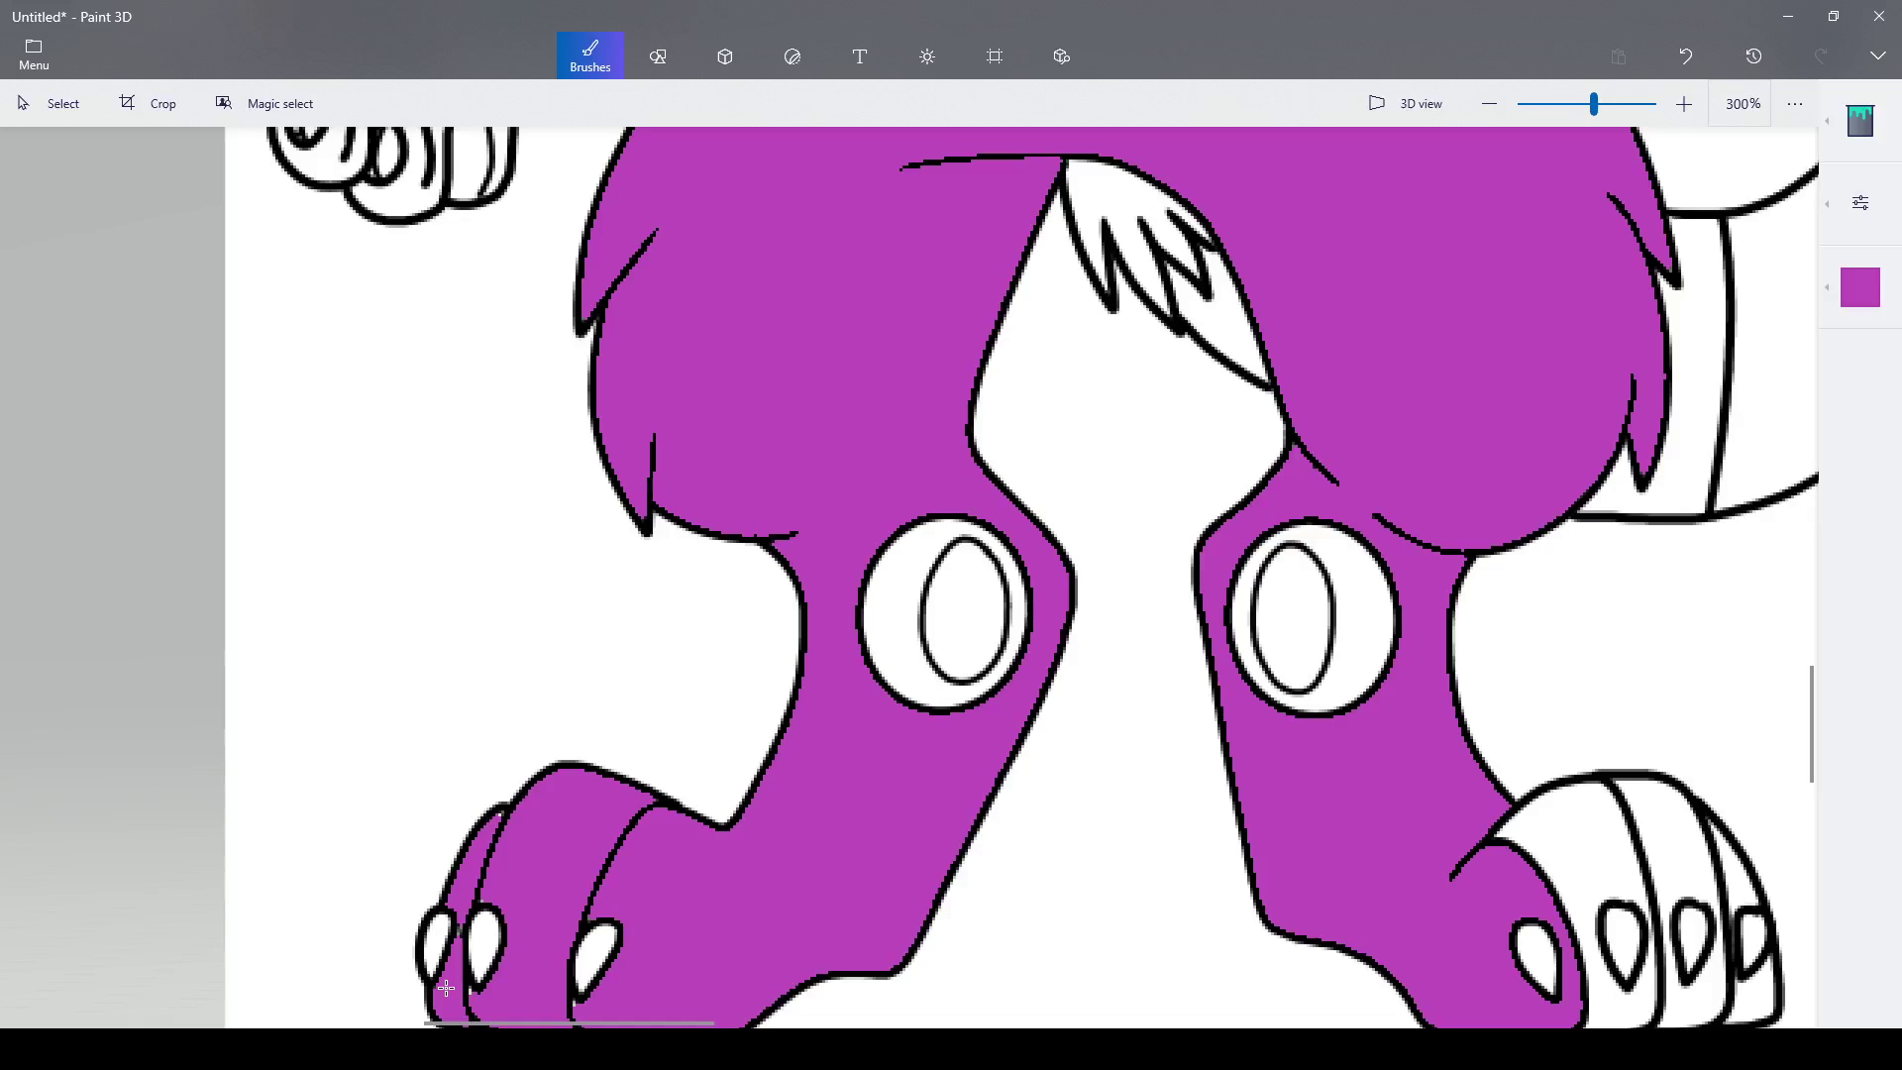
pyautogui.scroll(-2, 625, 922)
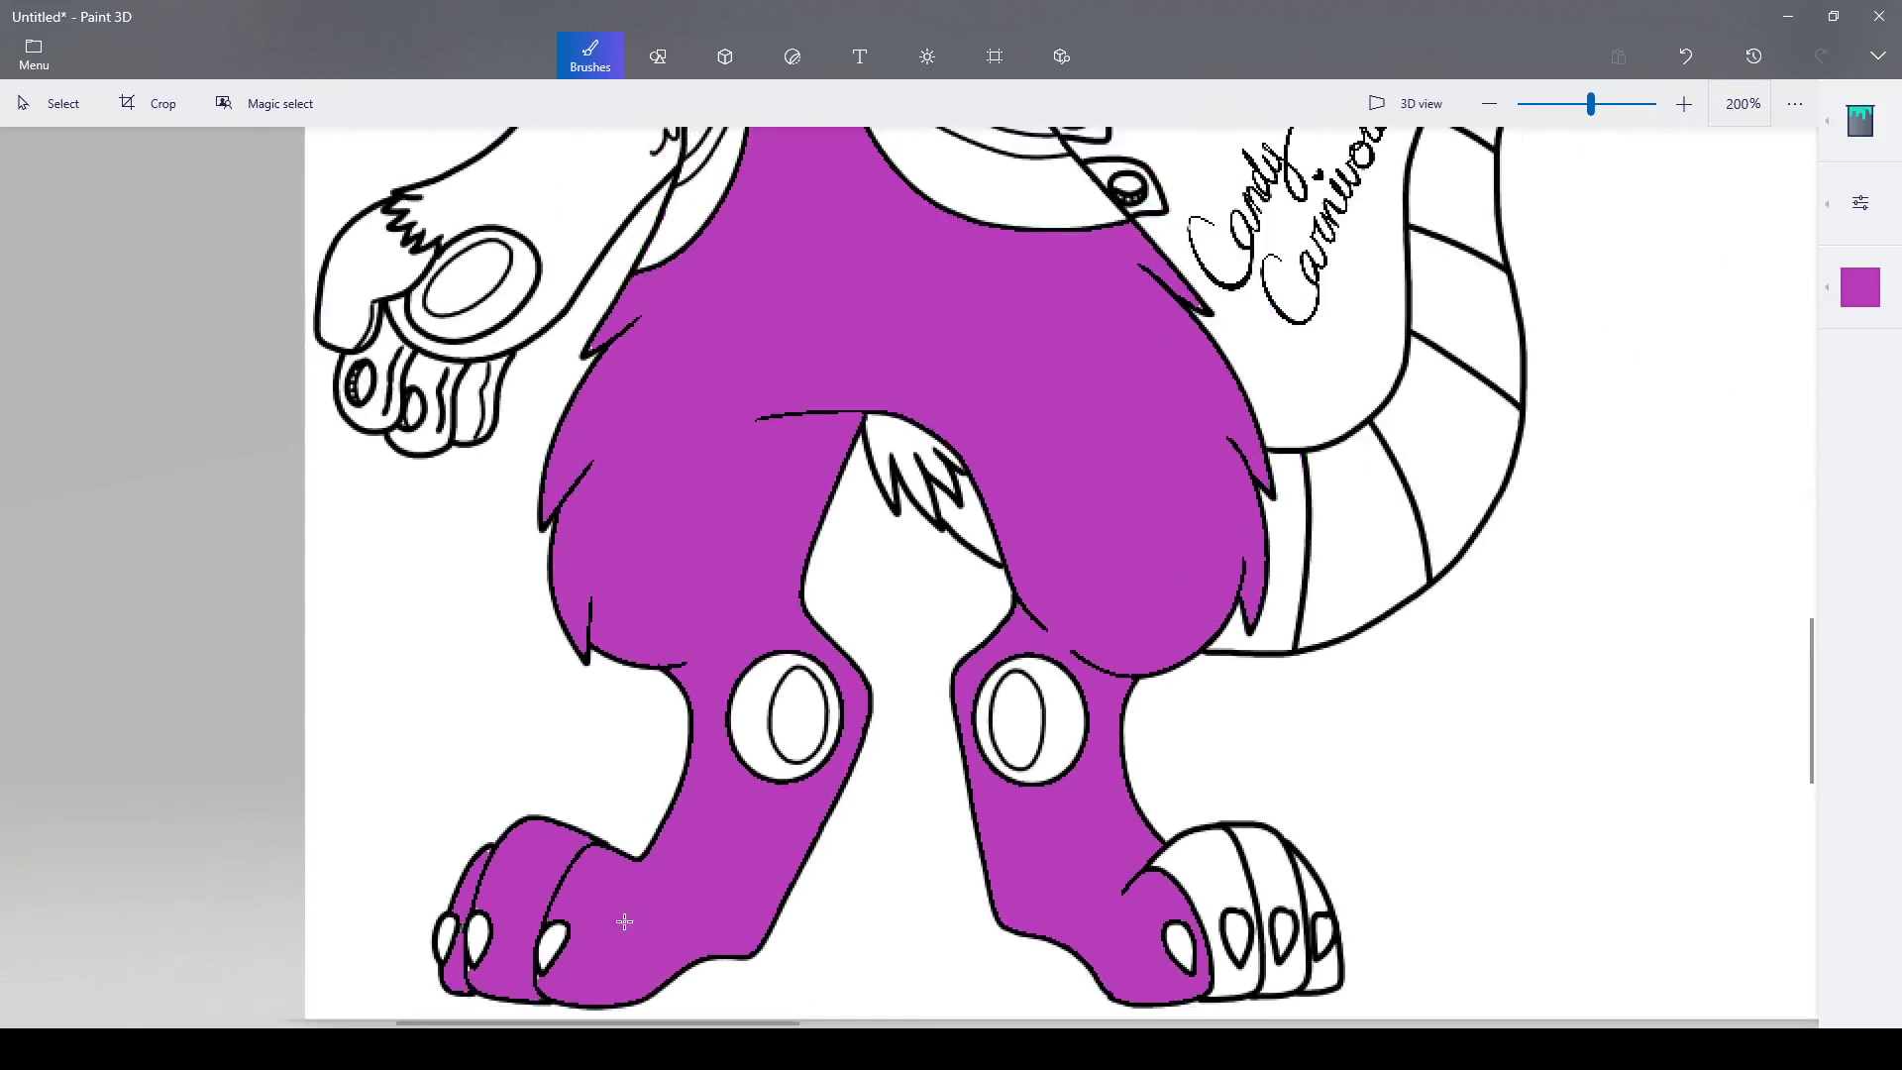
# - Fill the white toes of the foot on the right with purple, including the thin slivers between the outlines
pyautogui.click(1206, 869)
pyautogui.click(1245, 878)
pyautogui.click(1321, 979)
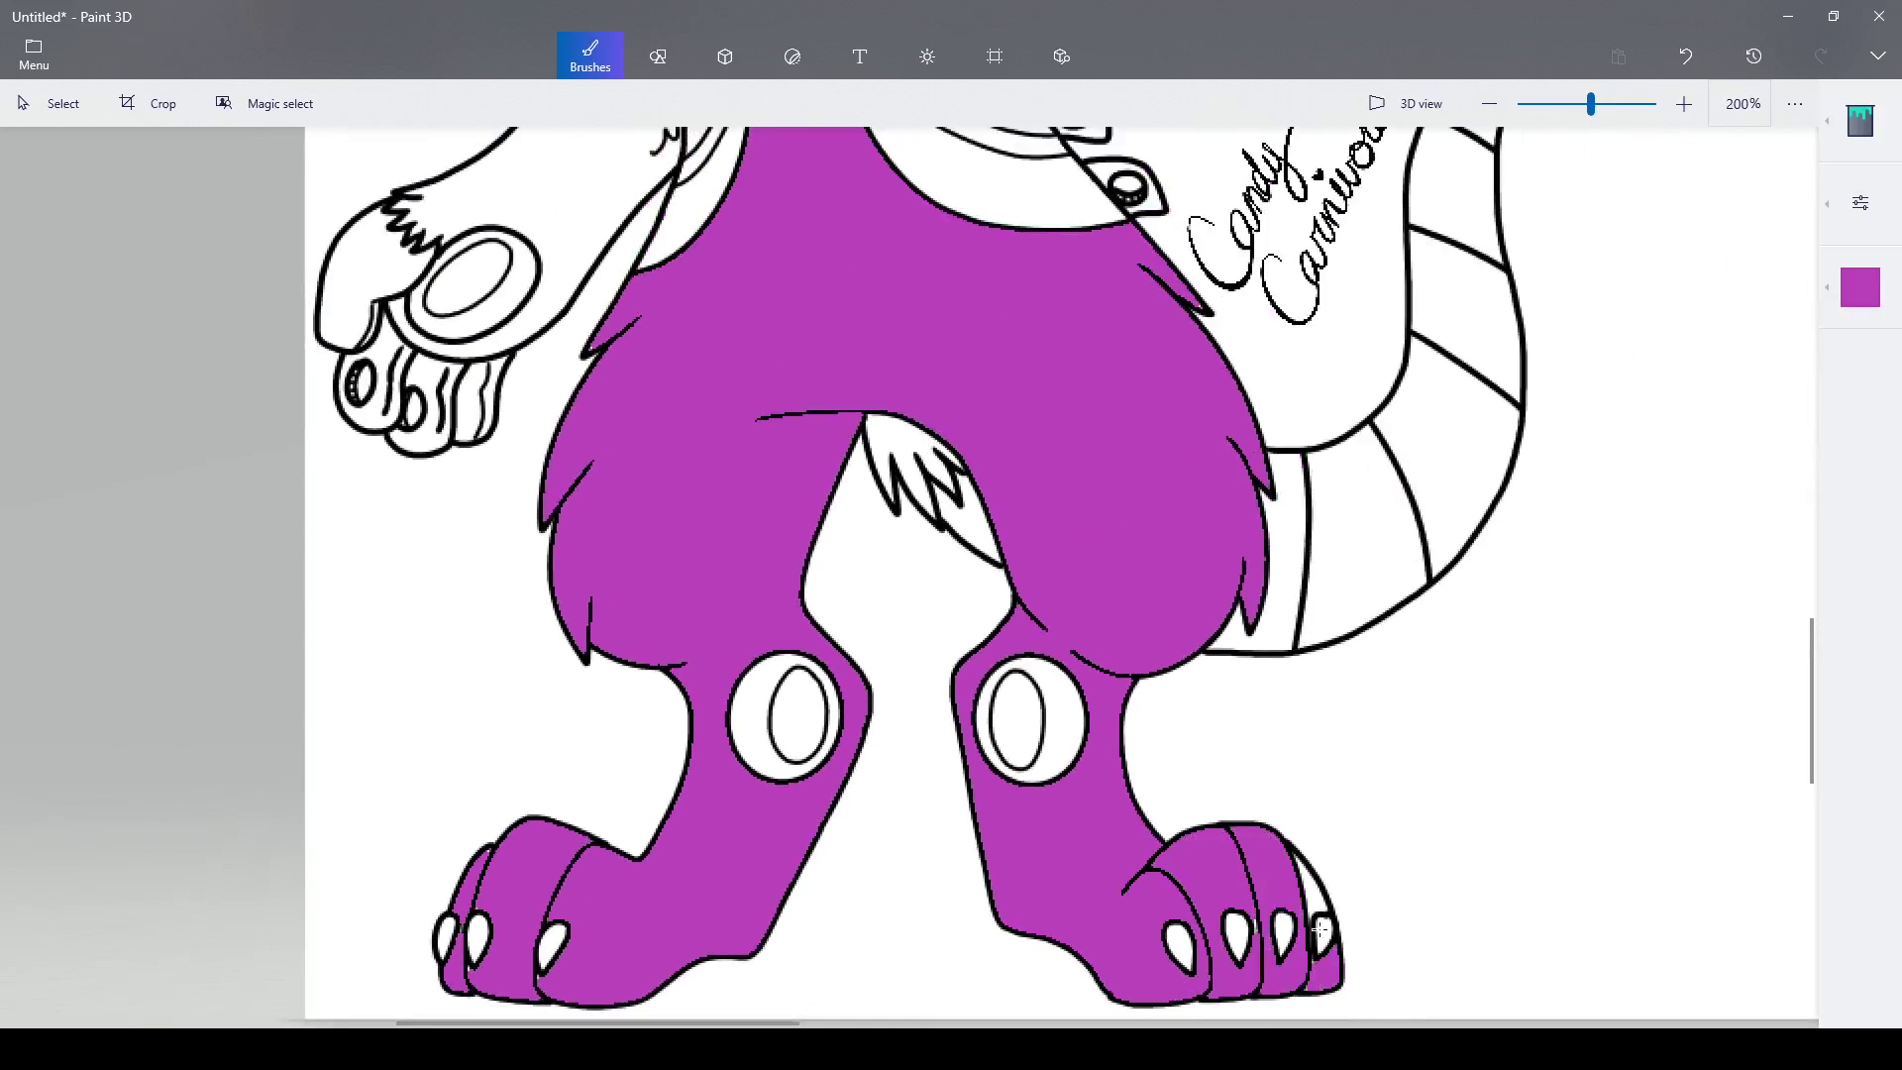
pyautogui.click(1313, 904)
pyautogui.scroll(-3, 1306, 896)
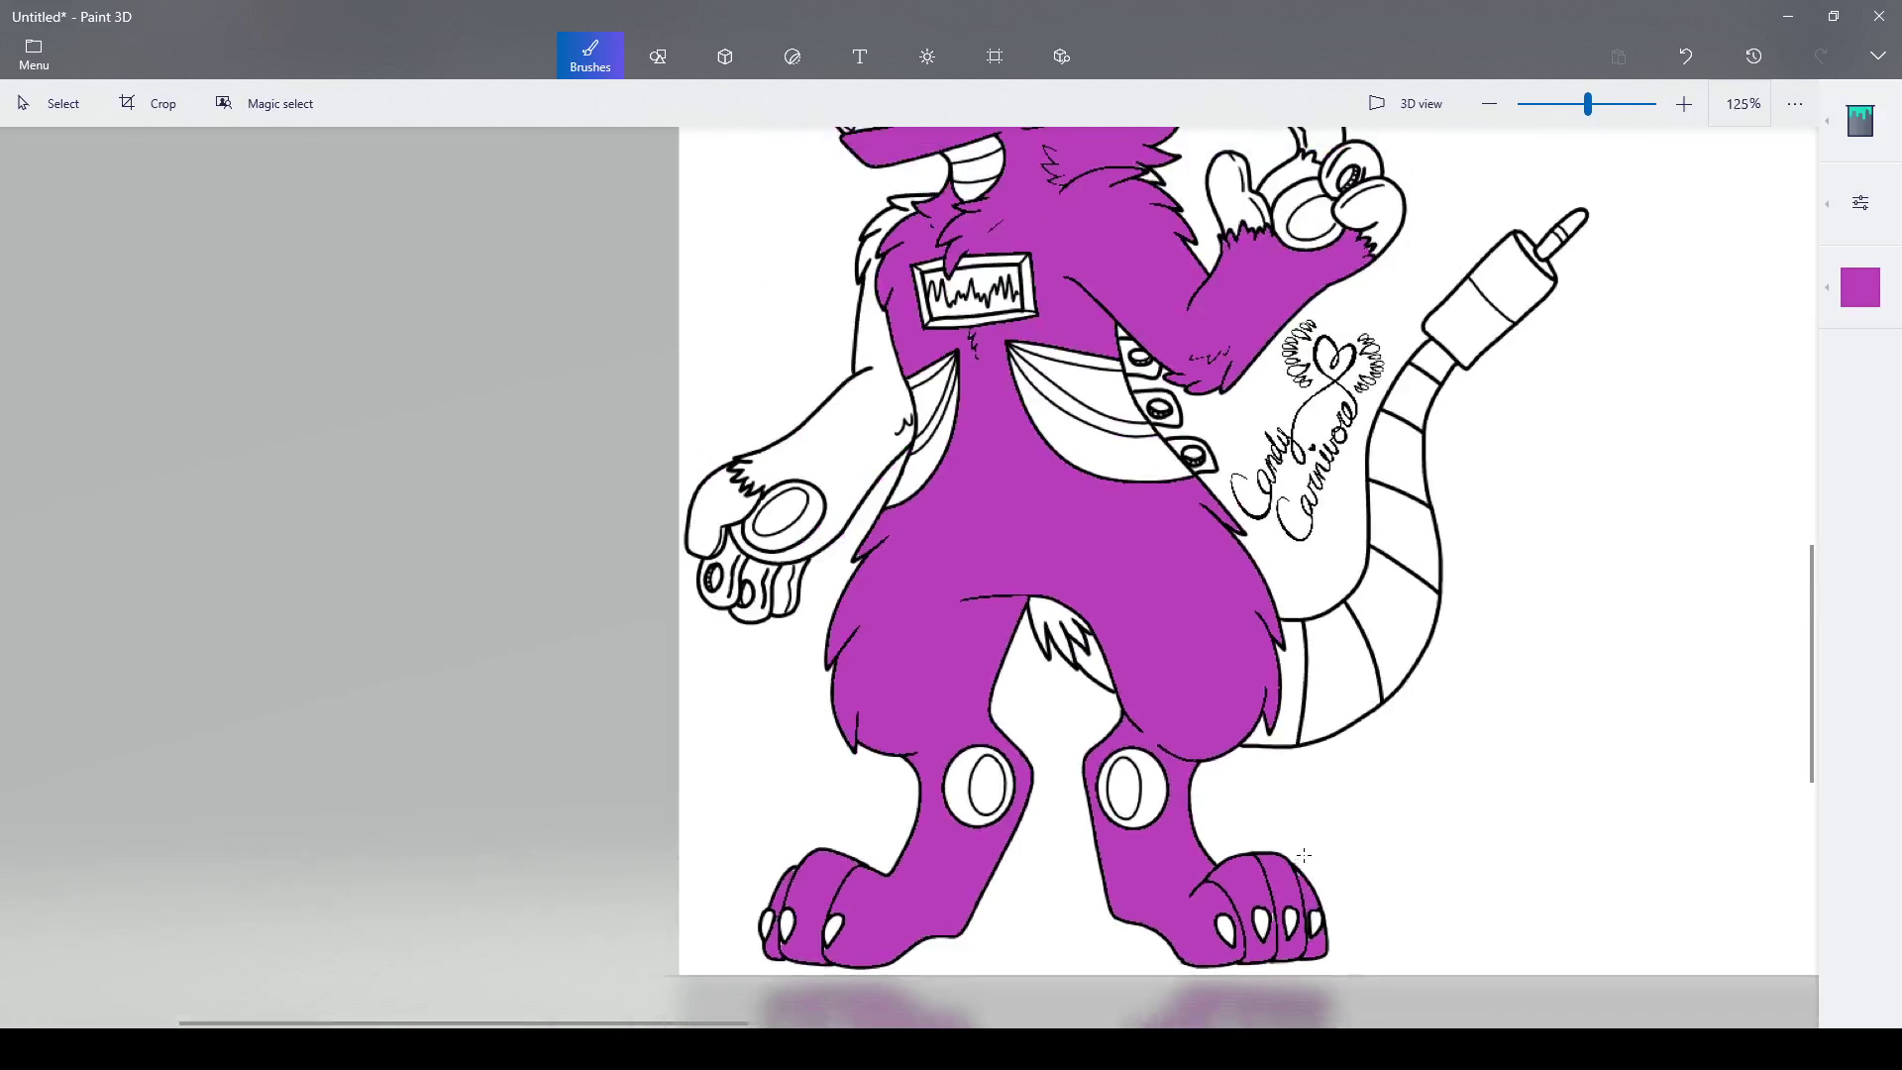
pyautogui.scroll(8, 1316, 855)
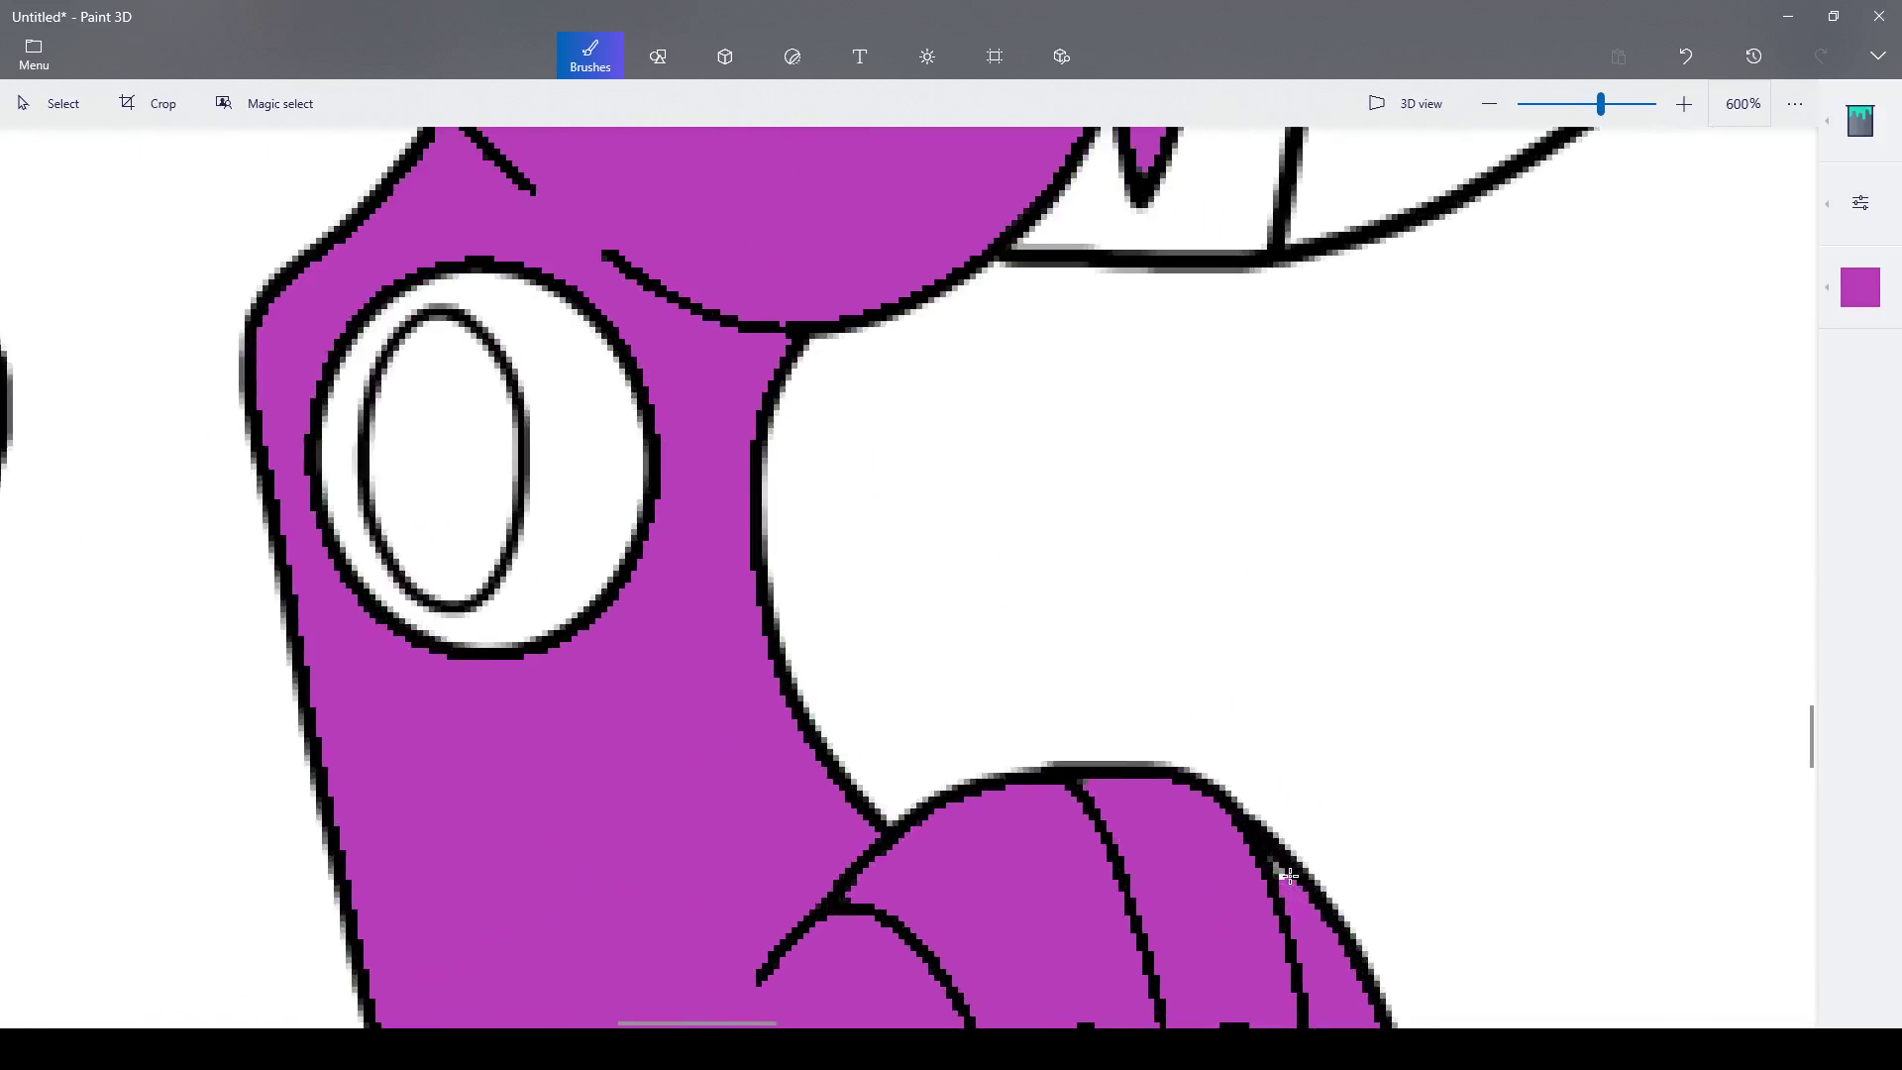
pyautogui.click(1278, 873)
pyautogui.click(1270, 854)
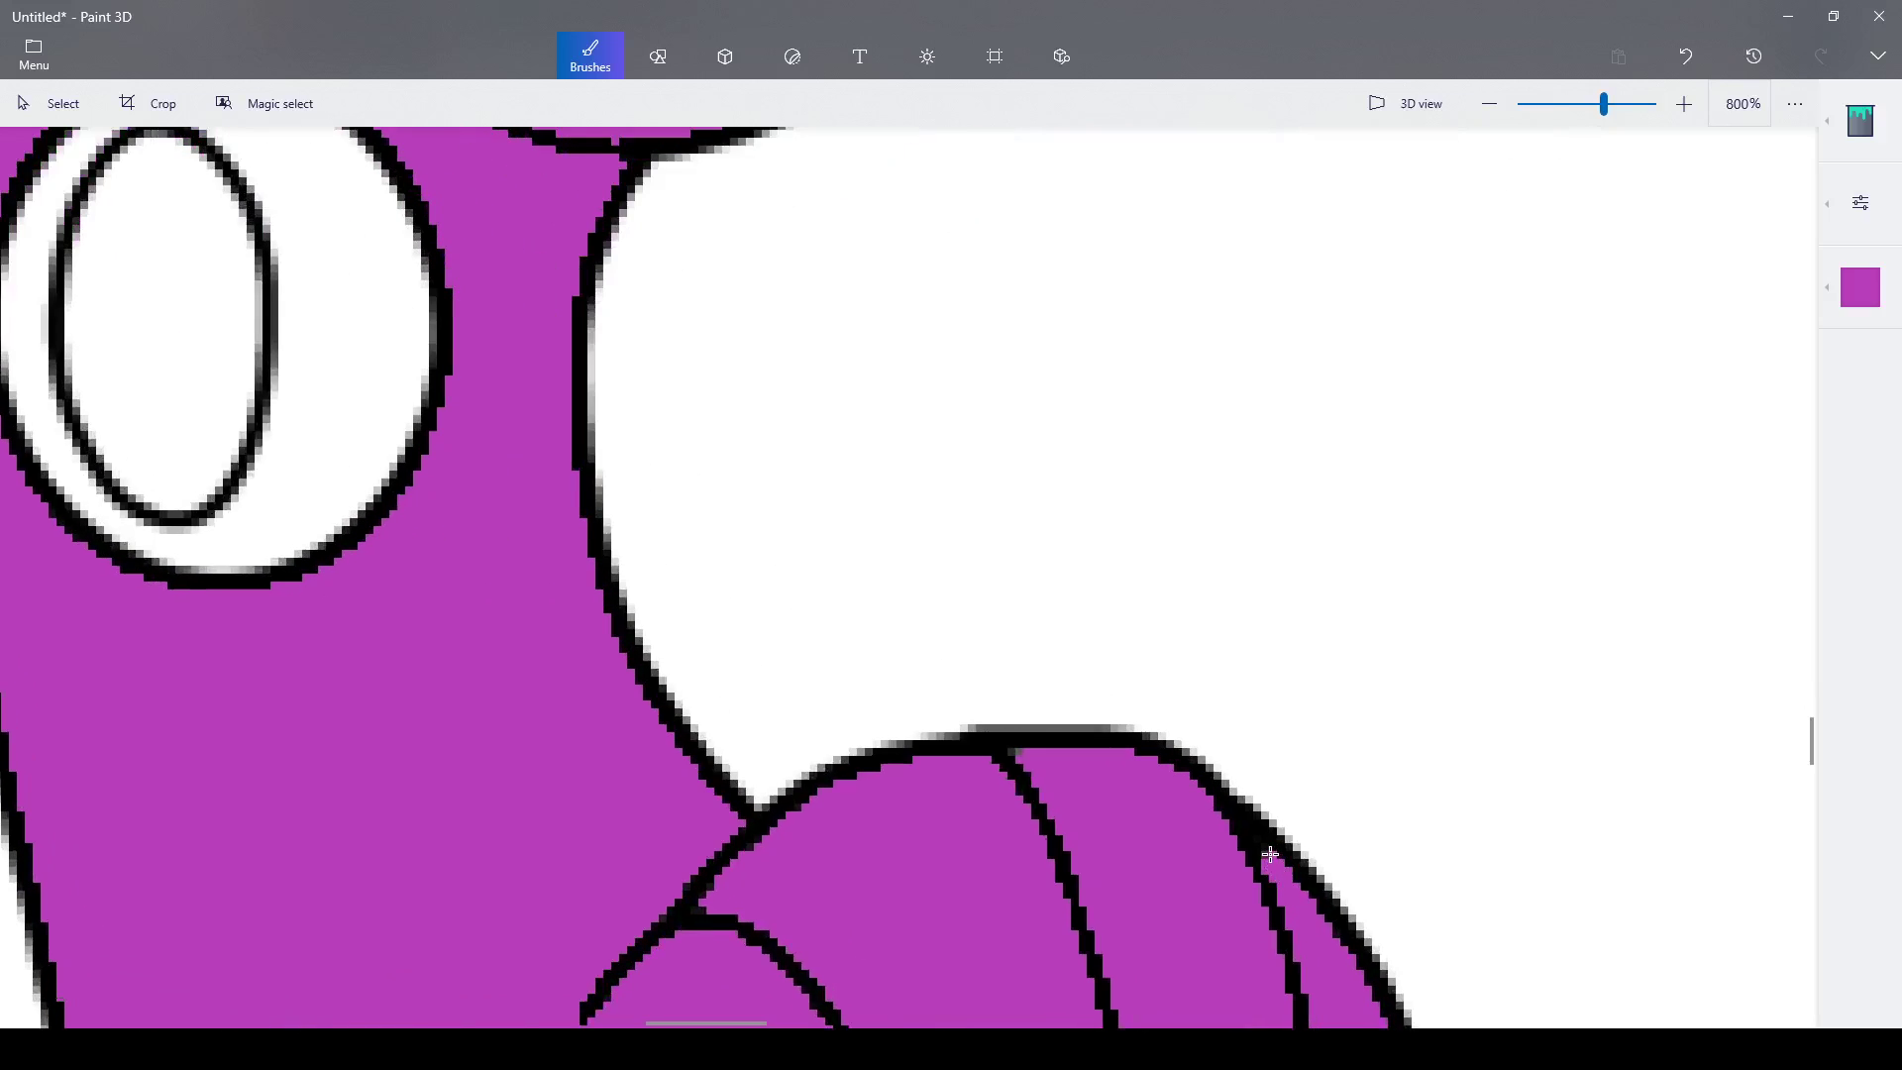
# - Fill the lowered arm, the raised hand's palm area and the far ear with purple
pyautogui.scroll(-10, 1265, 858)
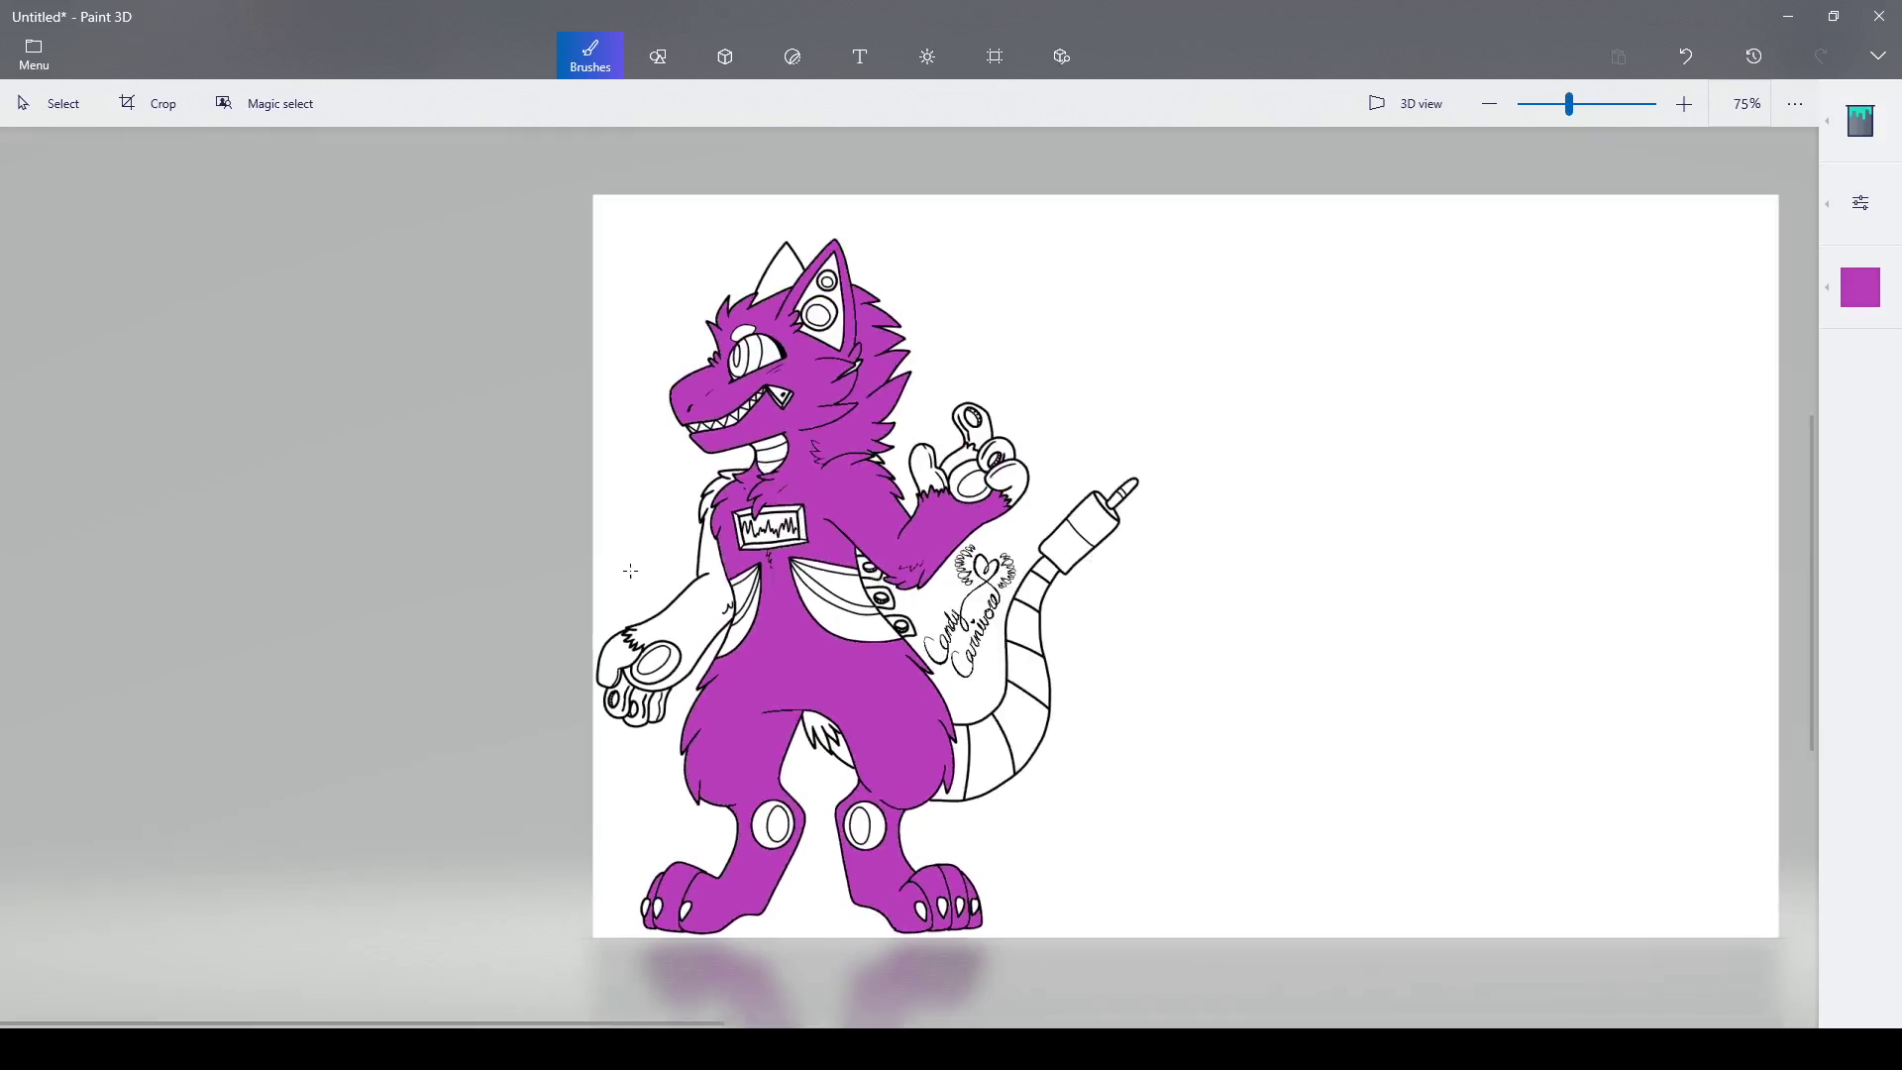
pyautogui.scroll(5, 631, 571)
pyautogui.click(703, 644)
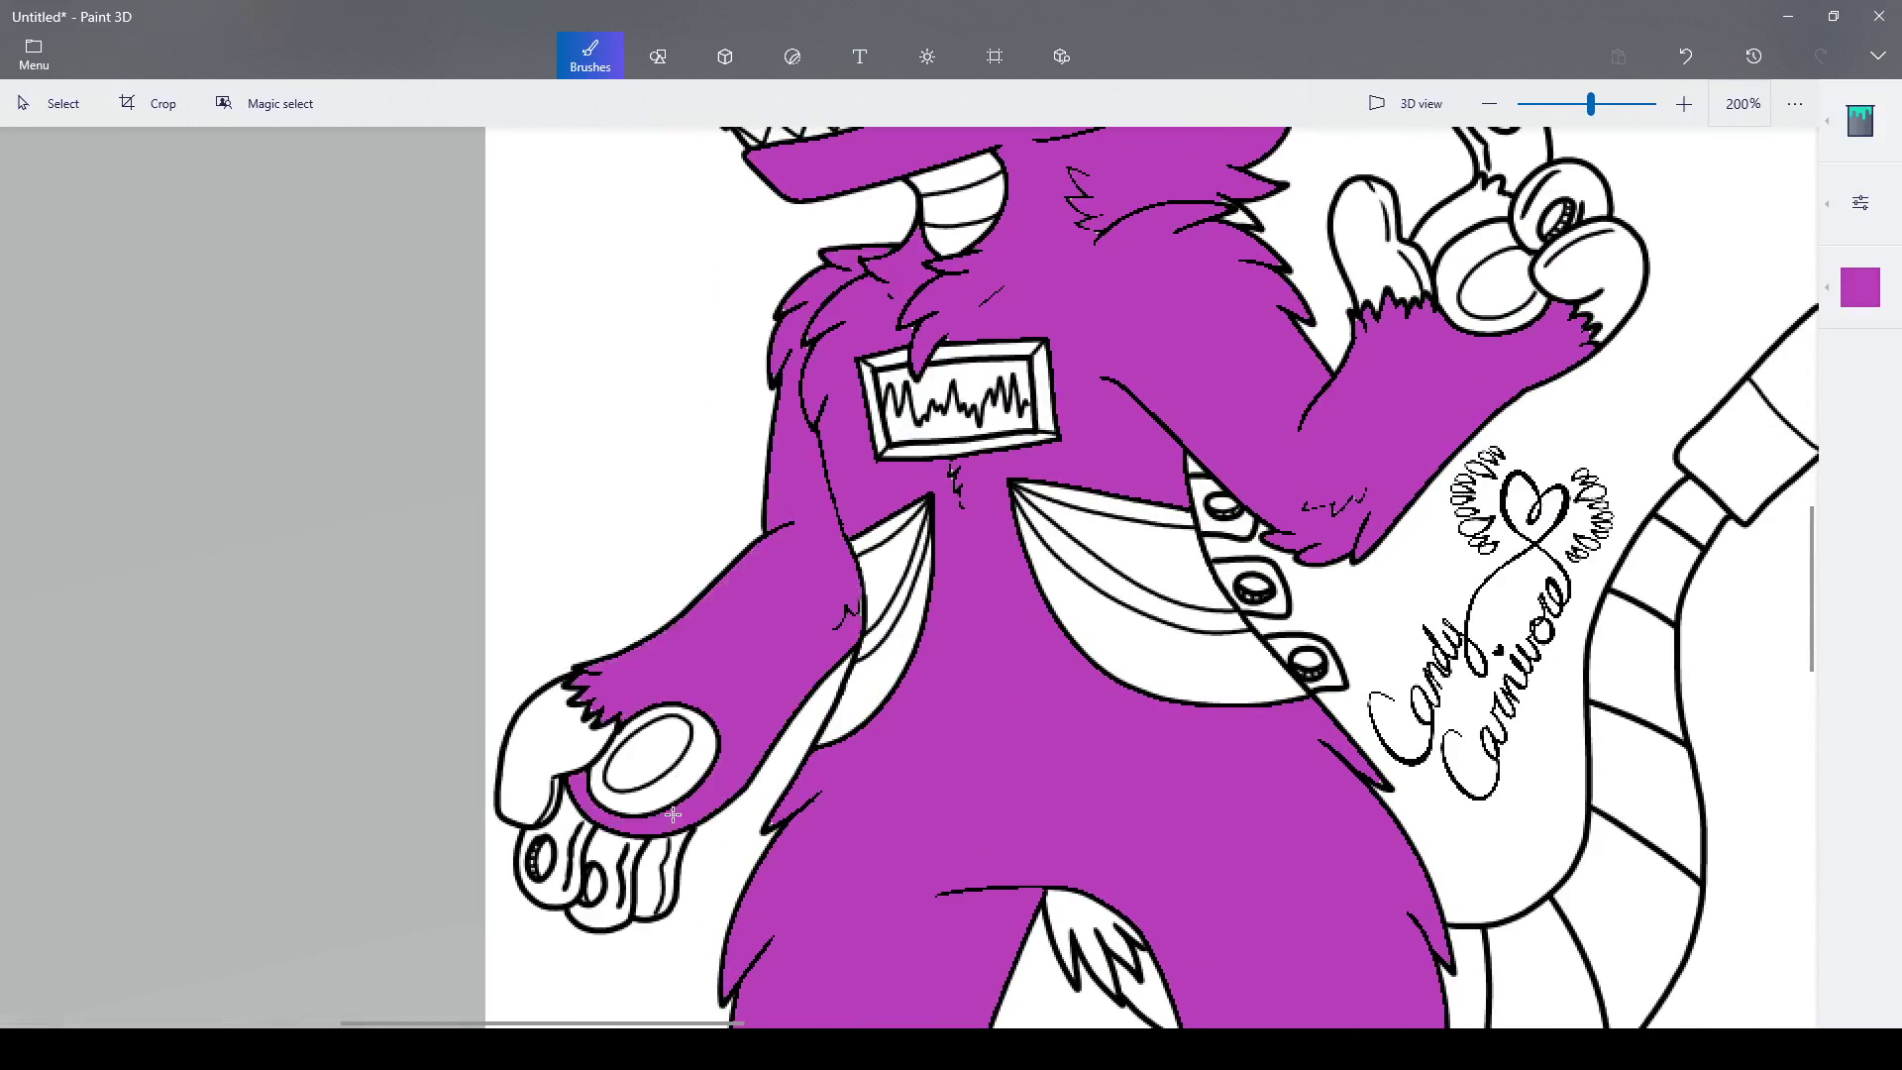
pyautogui.scroll(-4, 673, 814)
pyautogui.scroll(4, 1104, 492)
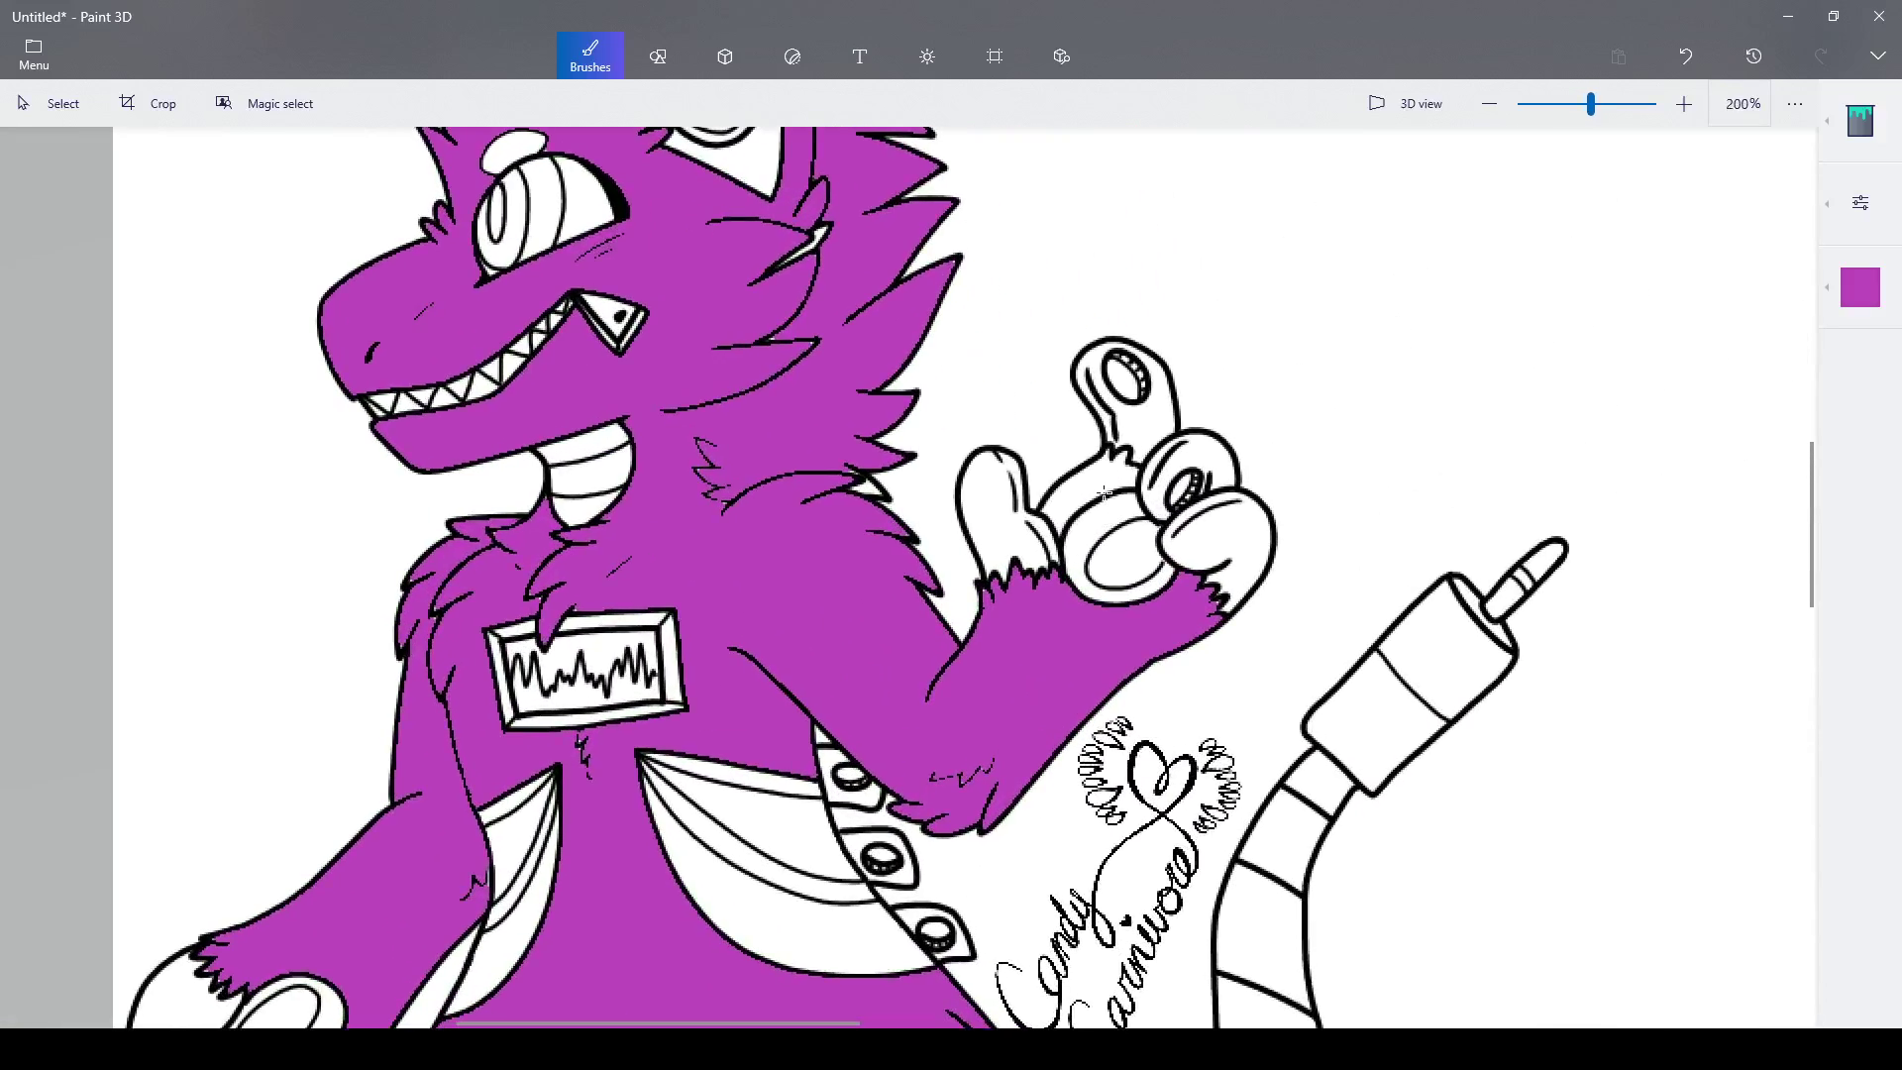
pyautogui.click(1104, 492)
pyautogui.scroll(-4, 1095, 481)
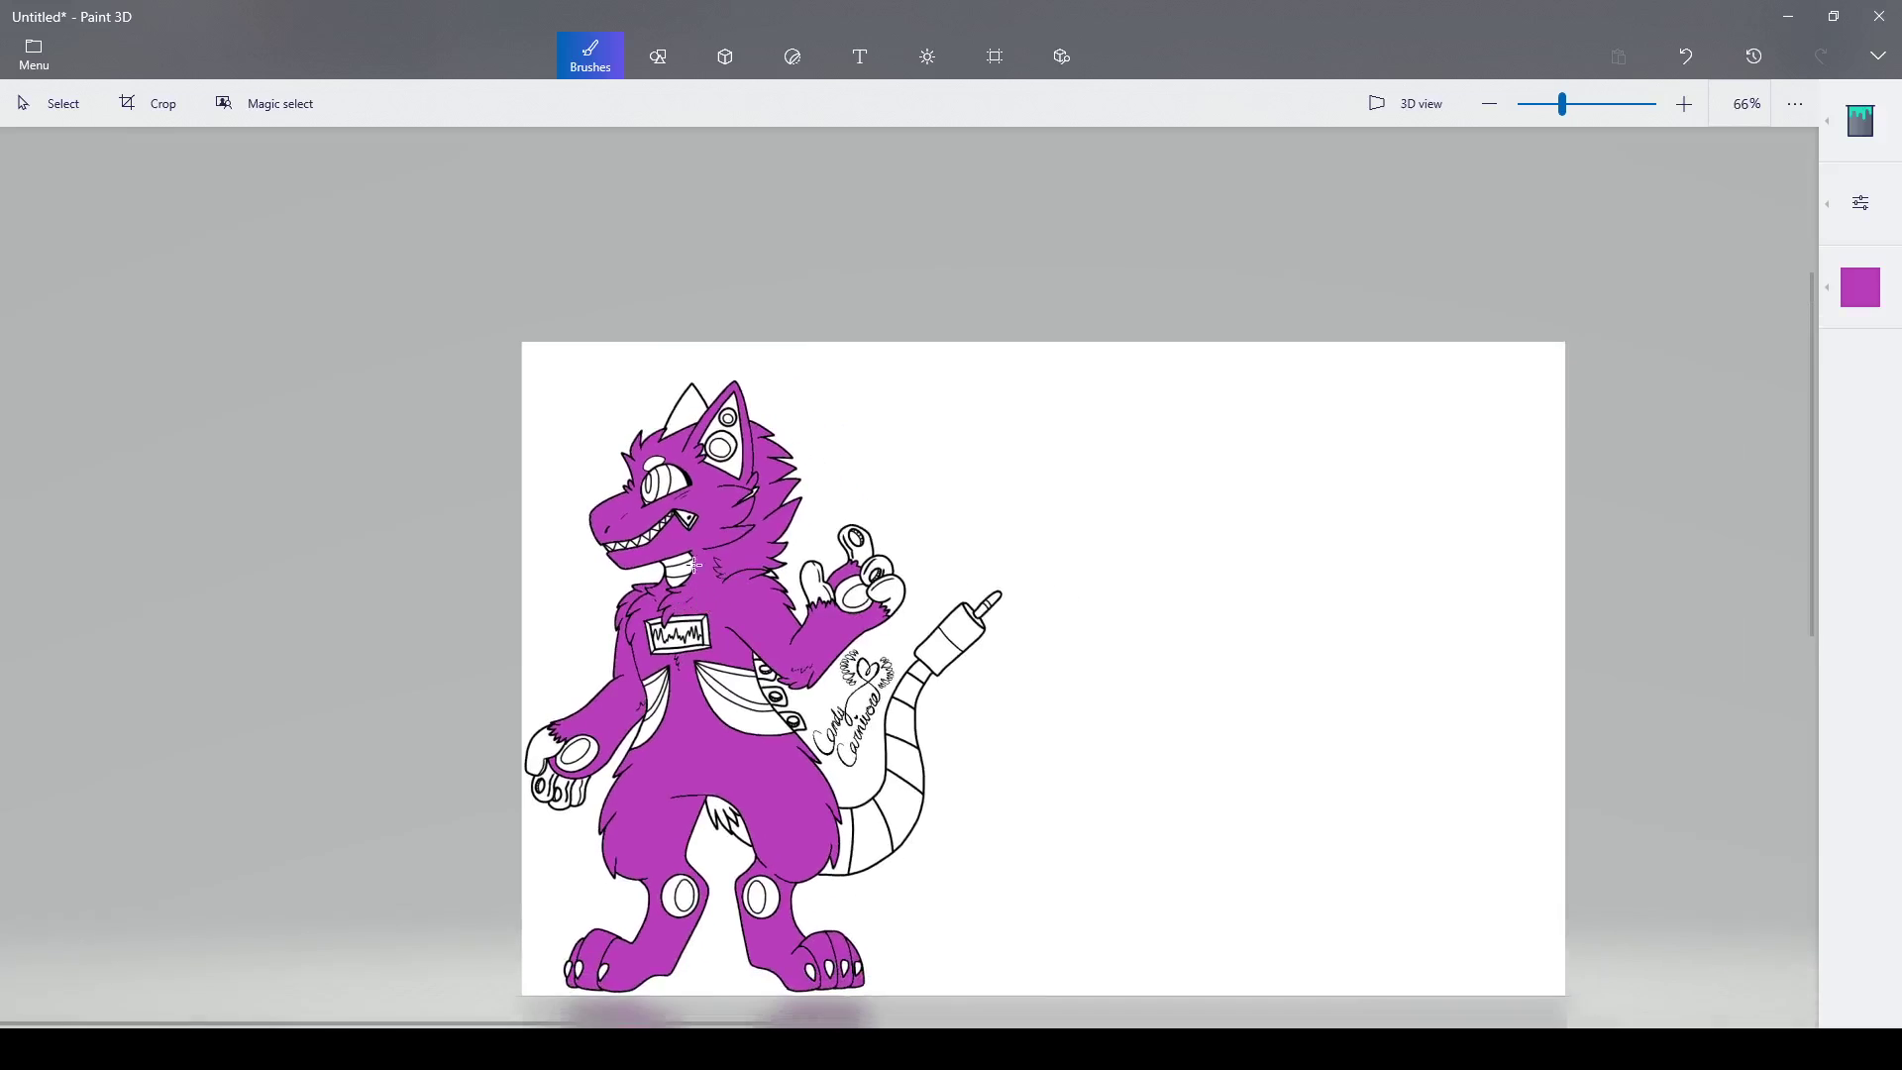
pyautogui.scroll(3, 640, 481)
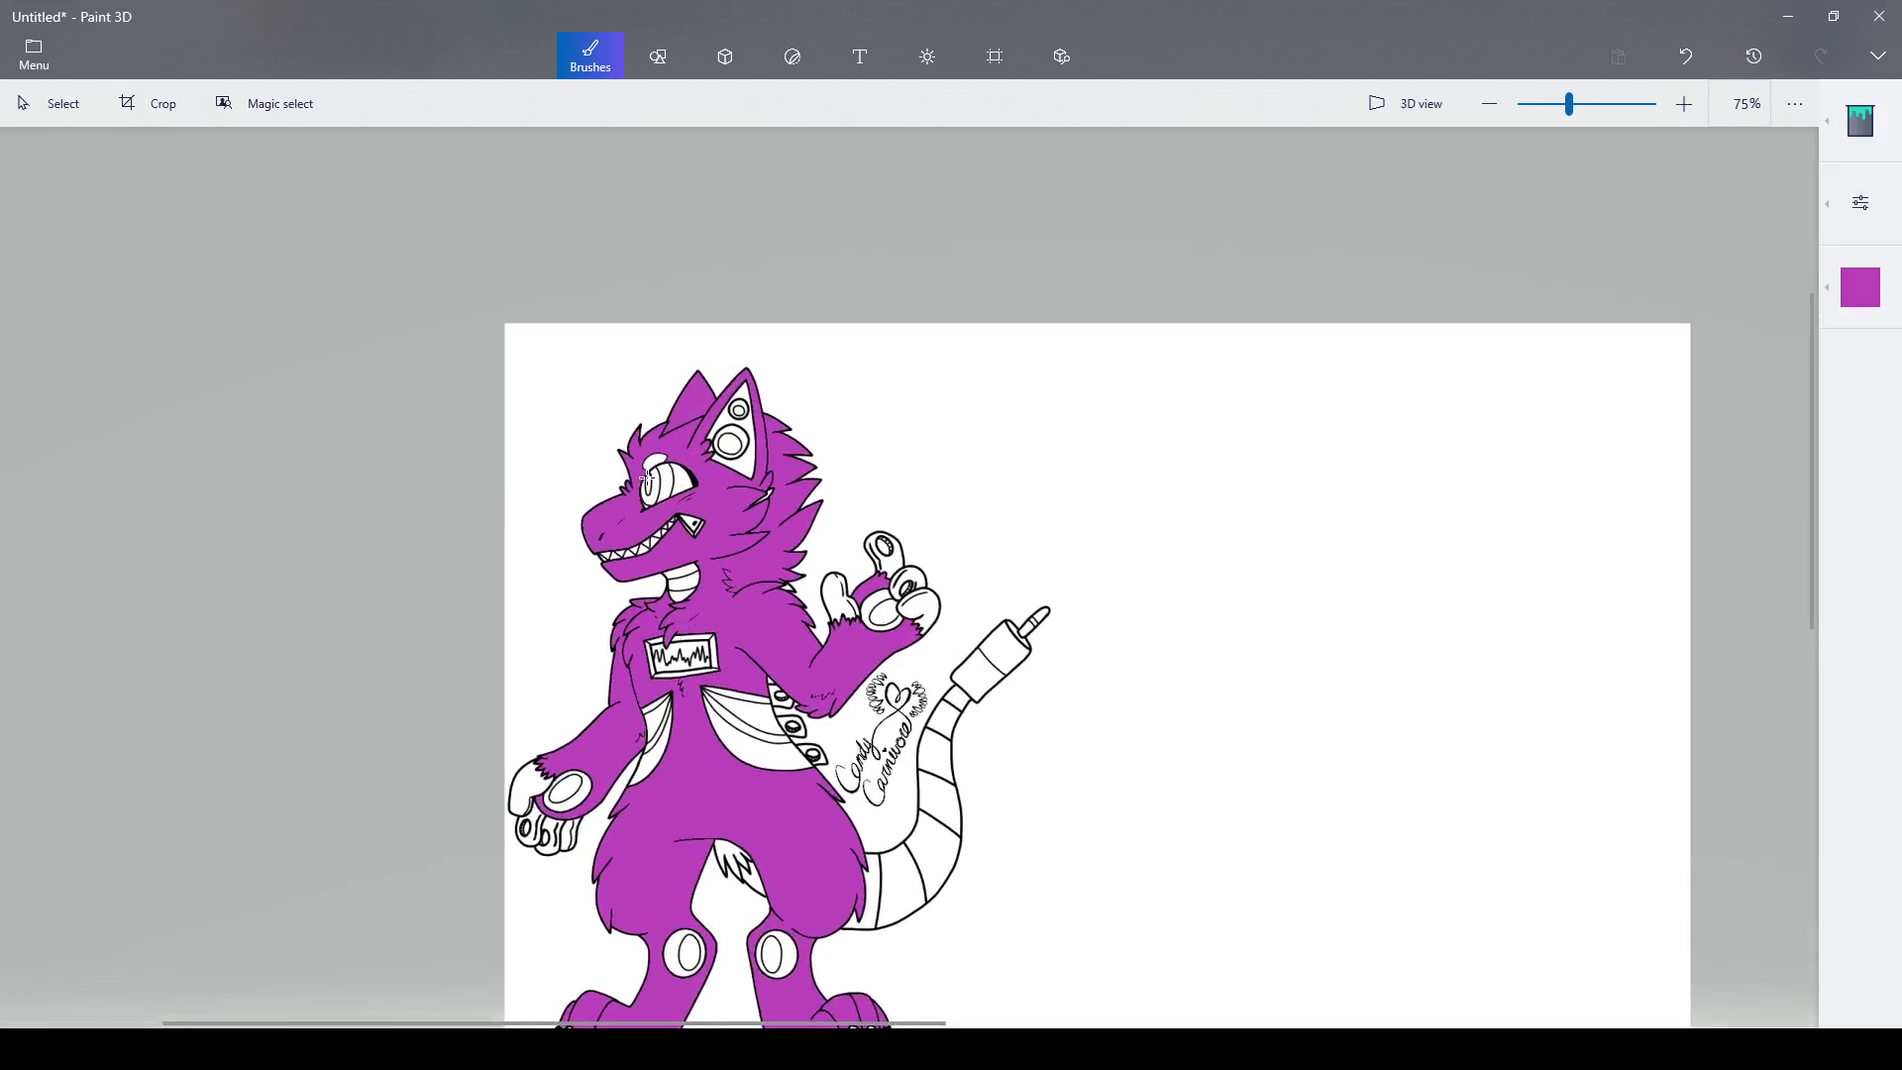
# - Fill the inside of the near ear around the two rings with dark gray
pyautogui.scroll(2, 639, 483)
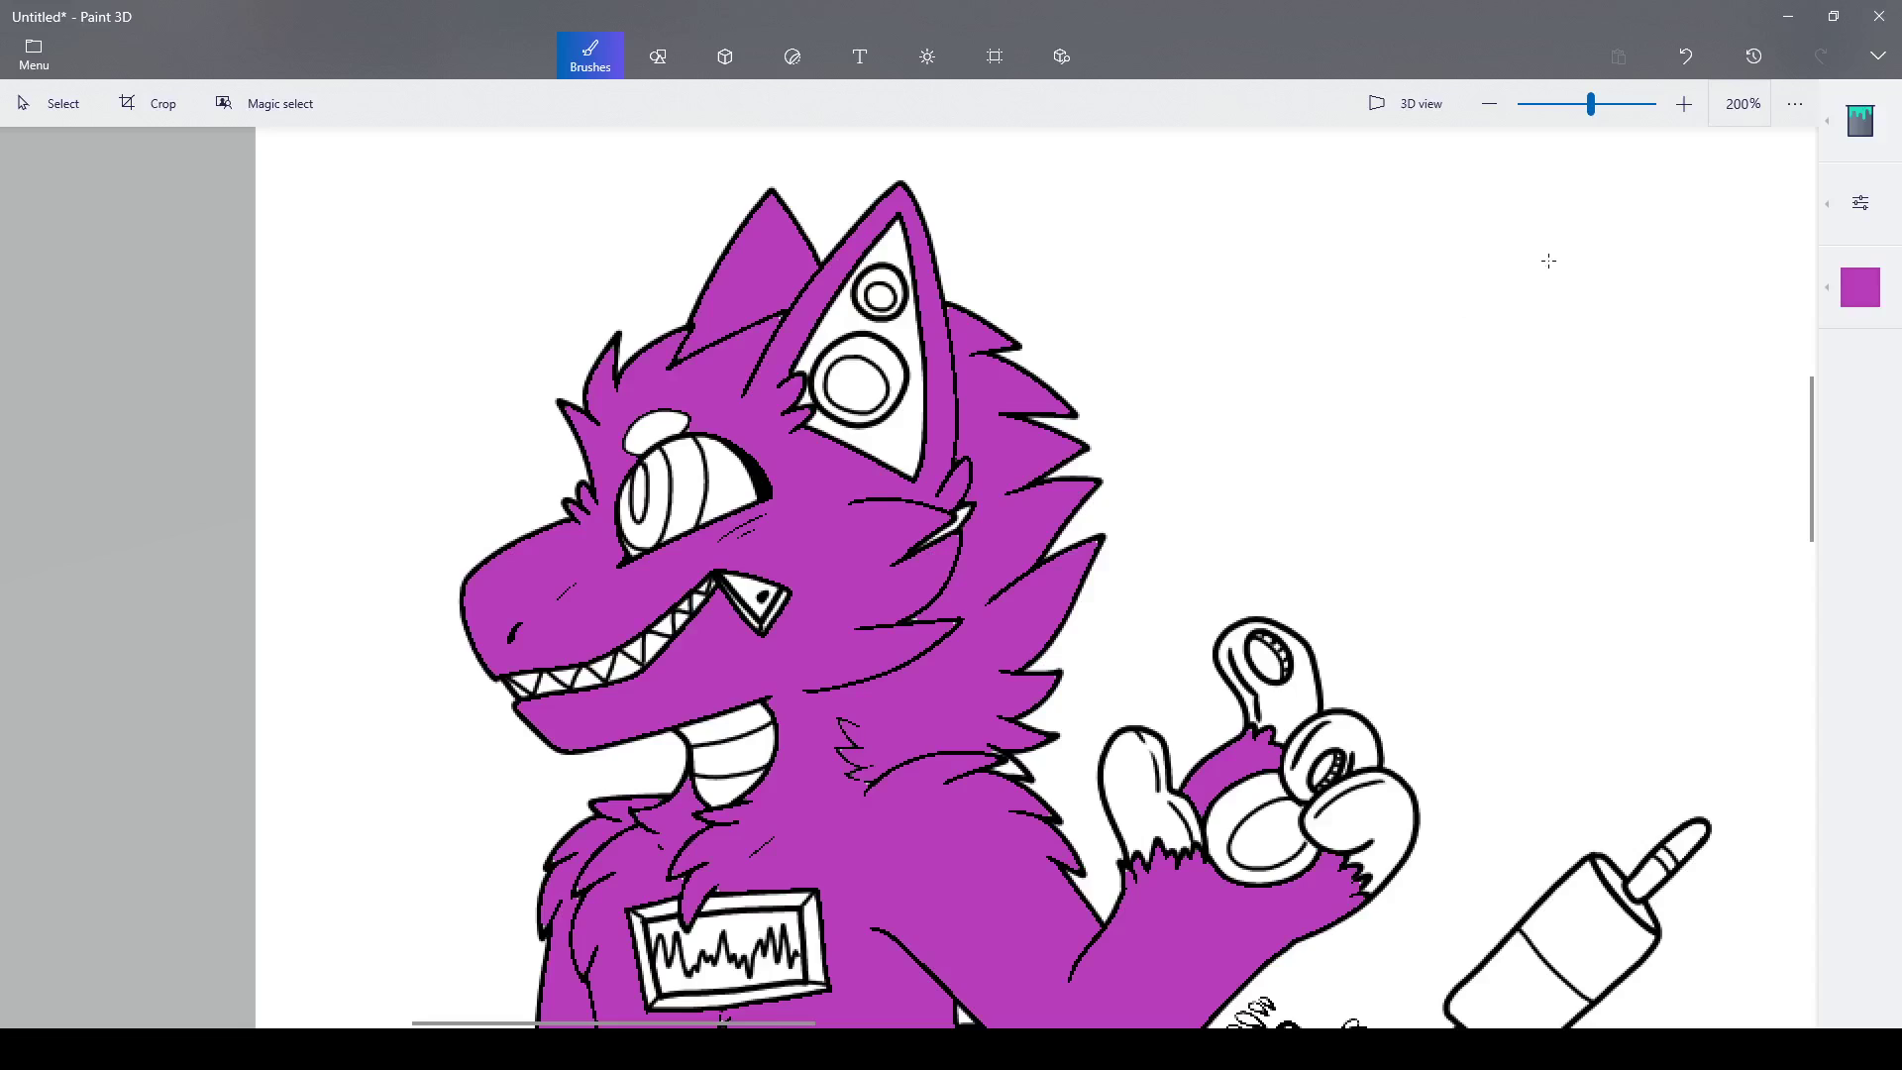
pyautogui.click(1862, 289)
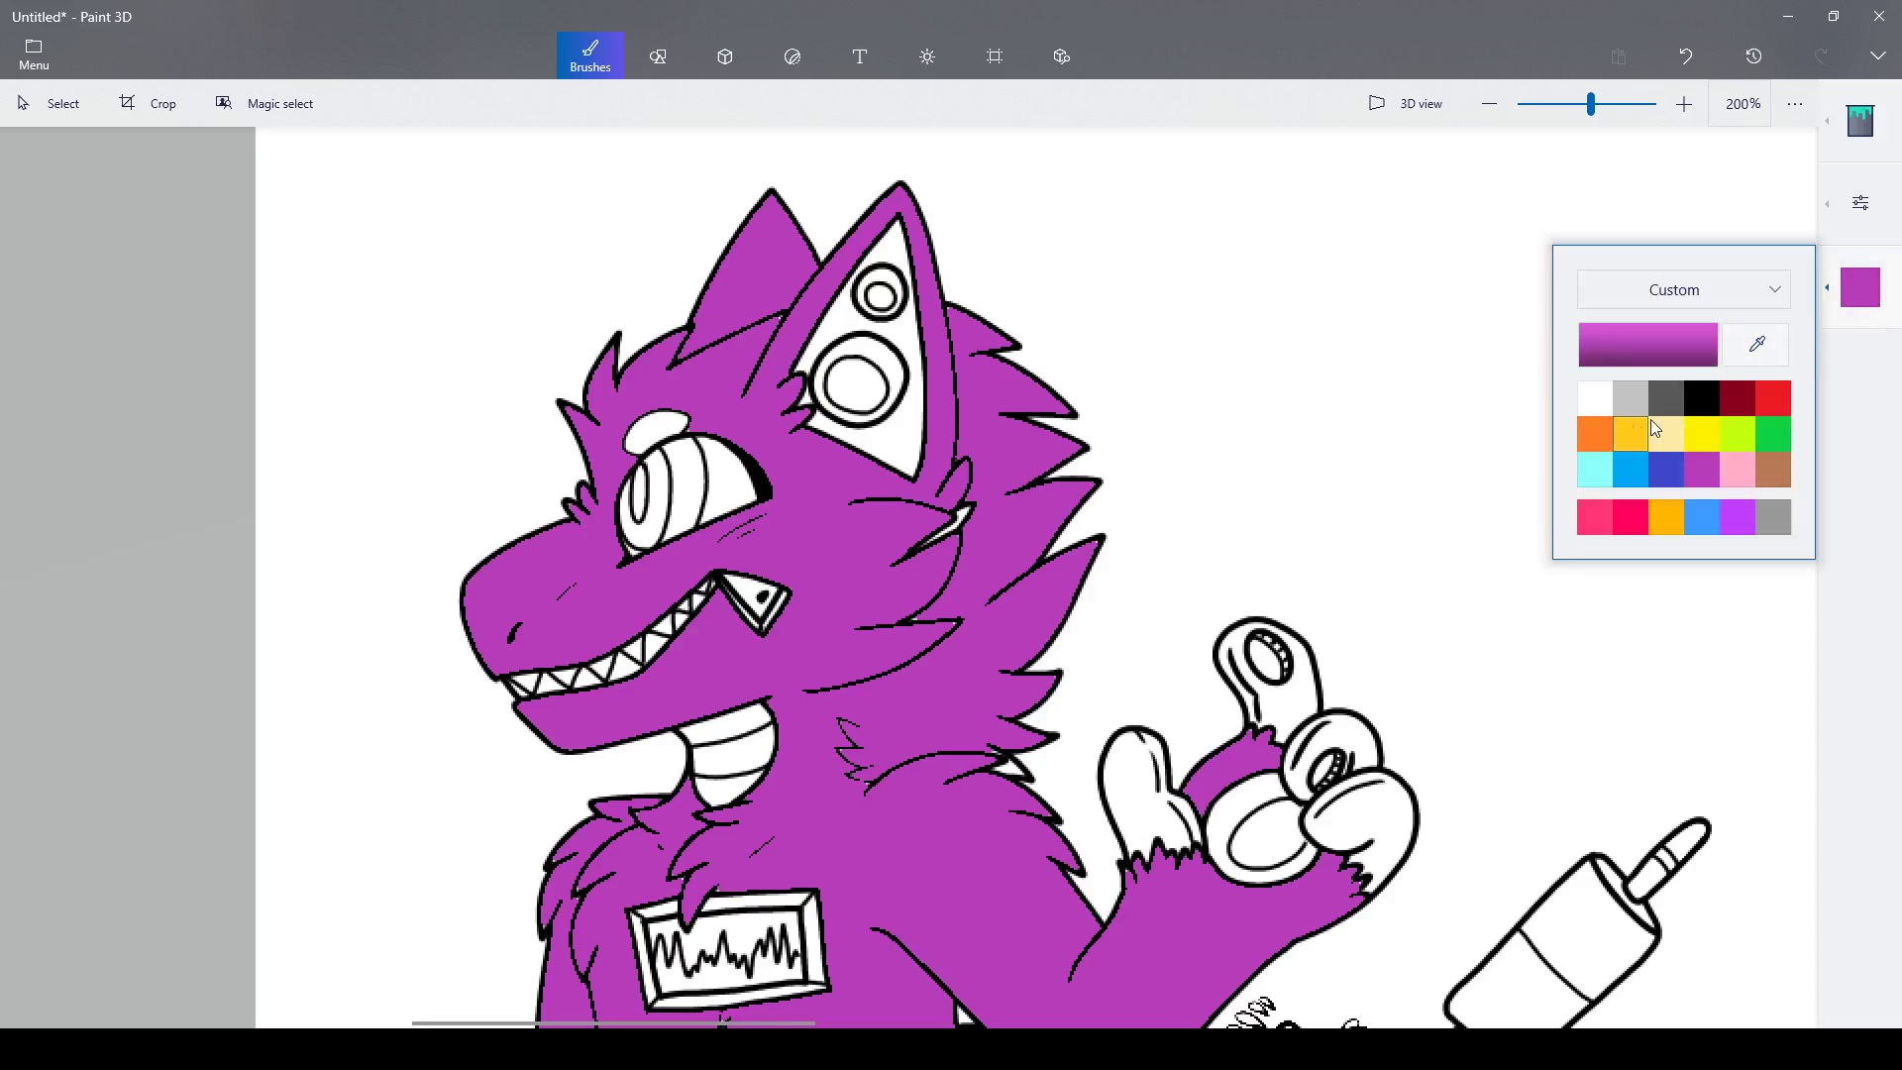
pyautogui.click(1667, 400)
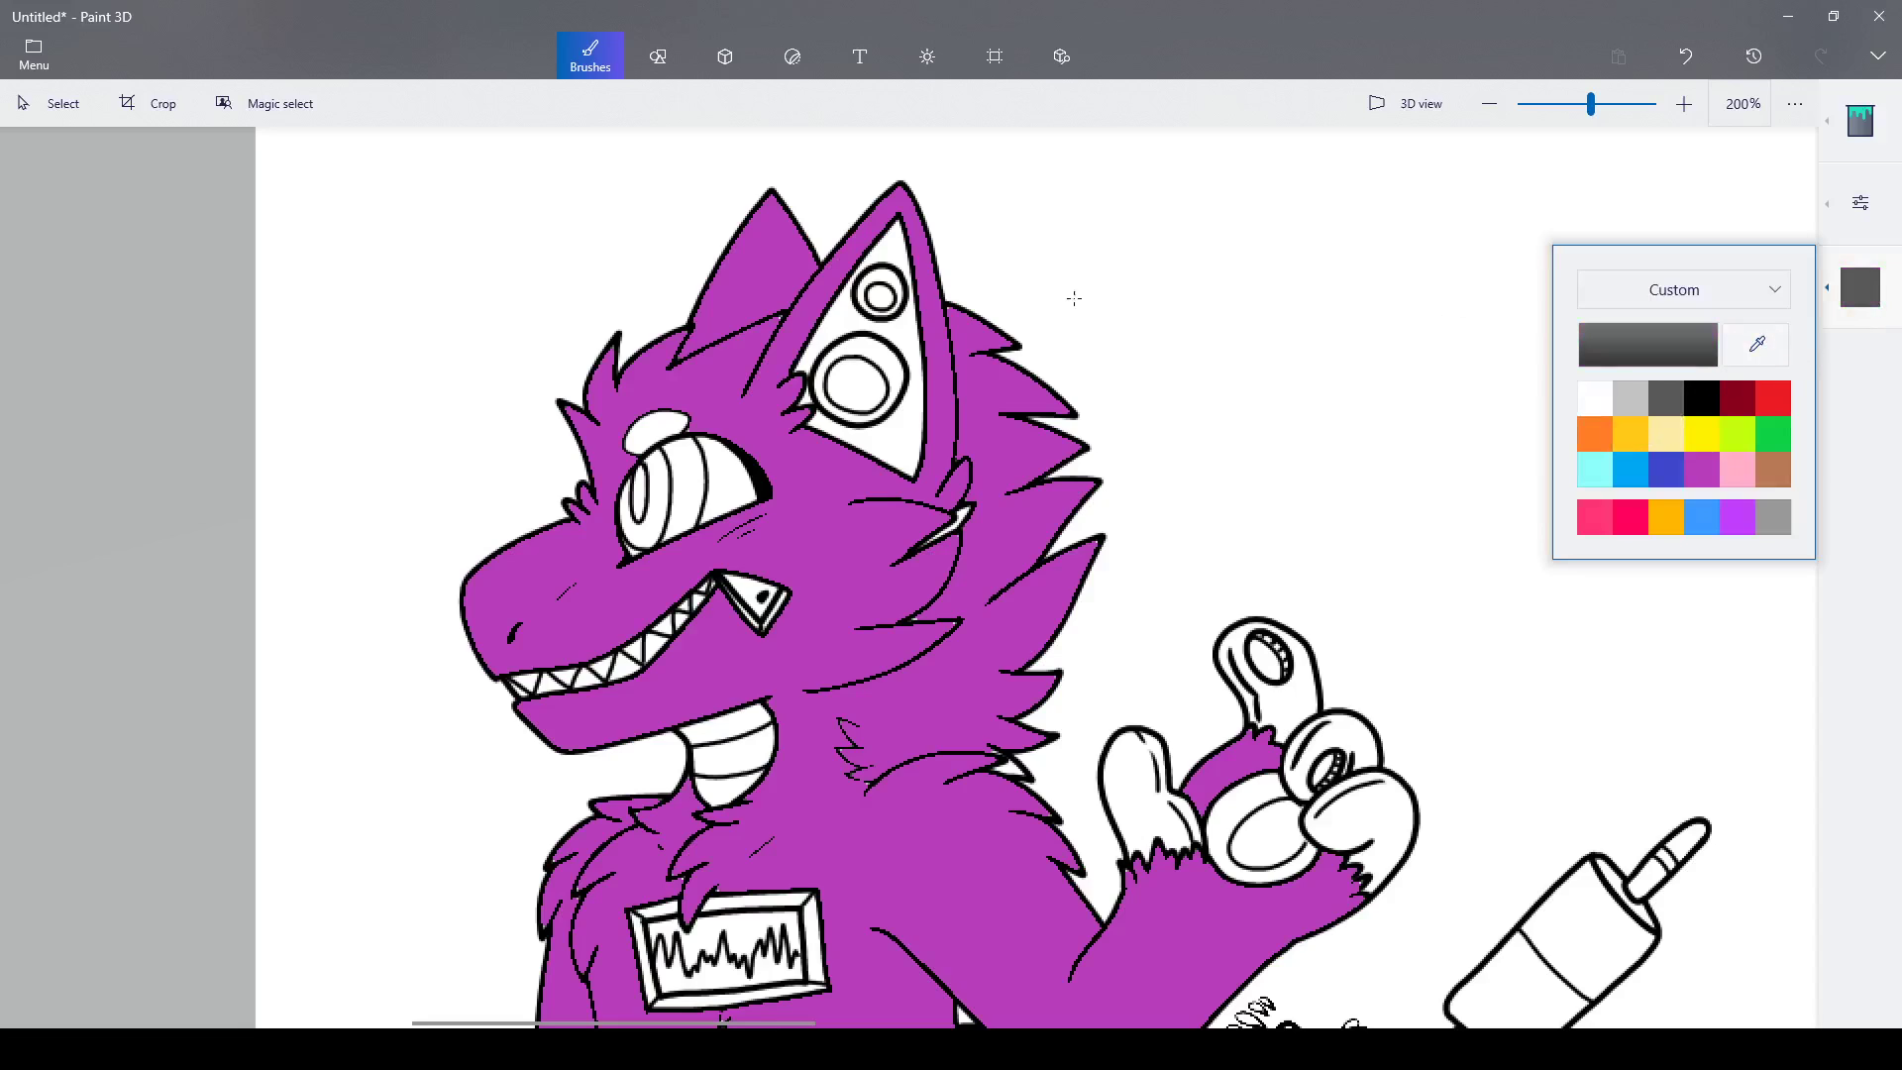
pyautogui.click(904, 443)
# - Fill the small gap between the ear's fur tufts and the large ring with dark gray
pyautogui.scroll(4, 821, 408)
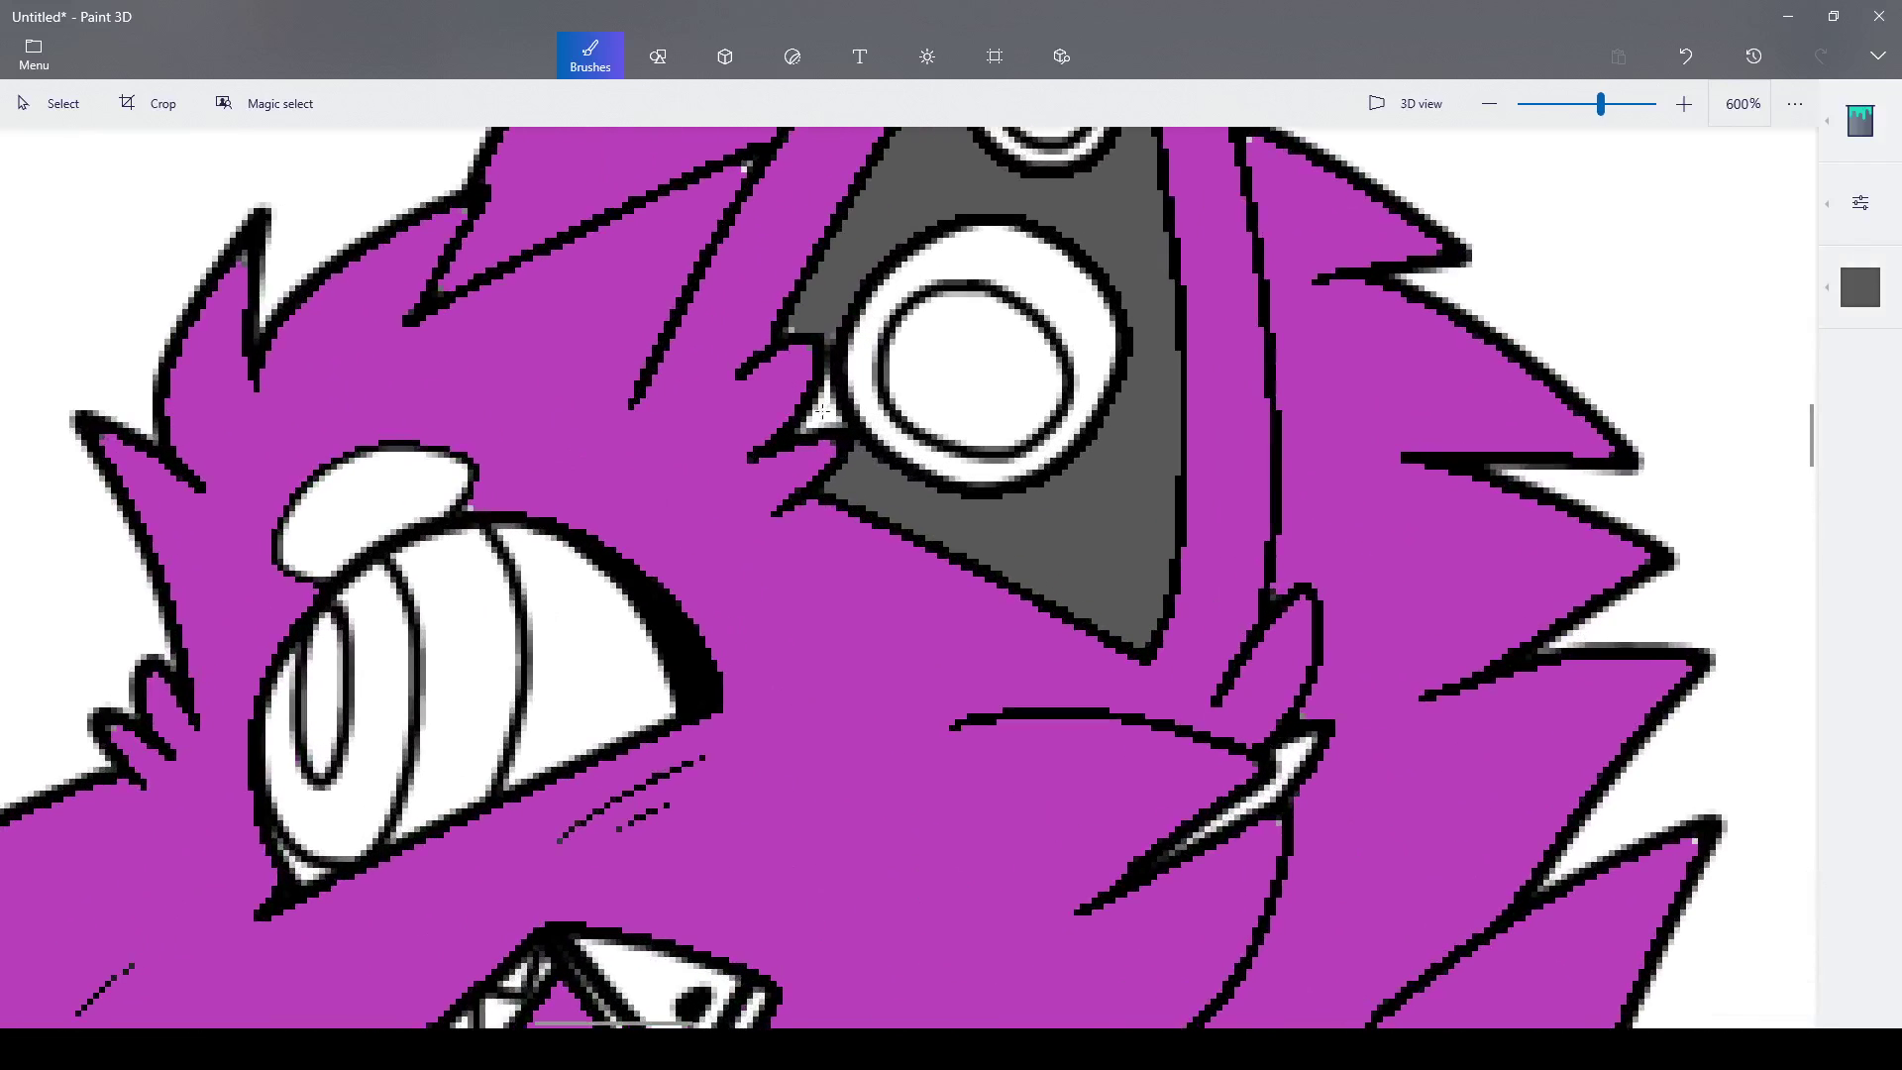
pyautogui.scroll(5, 822, 410)
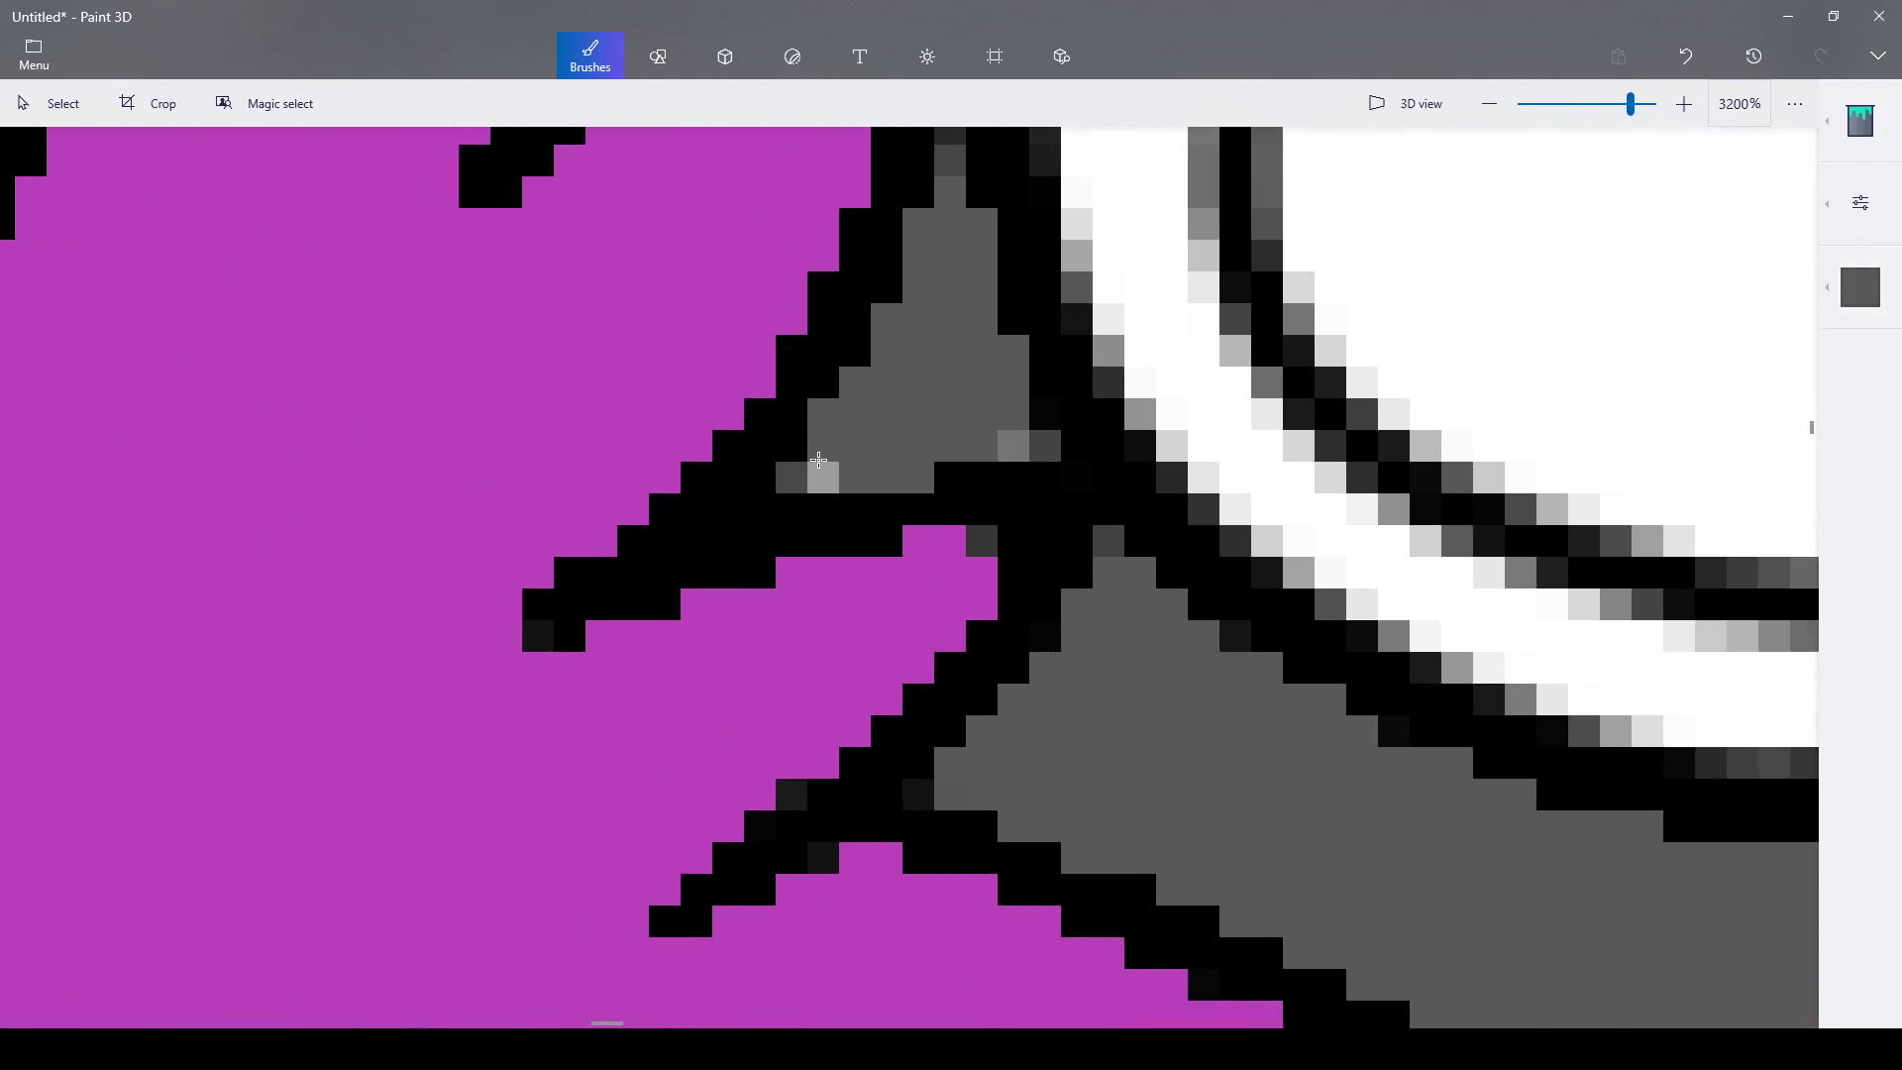
pyautogui.scroll(-4, 875, 346)
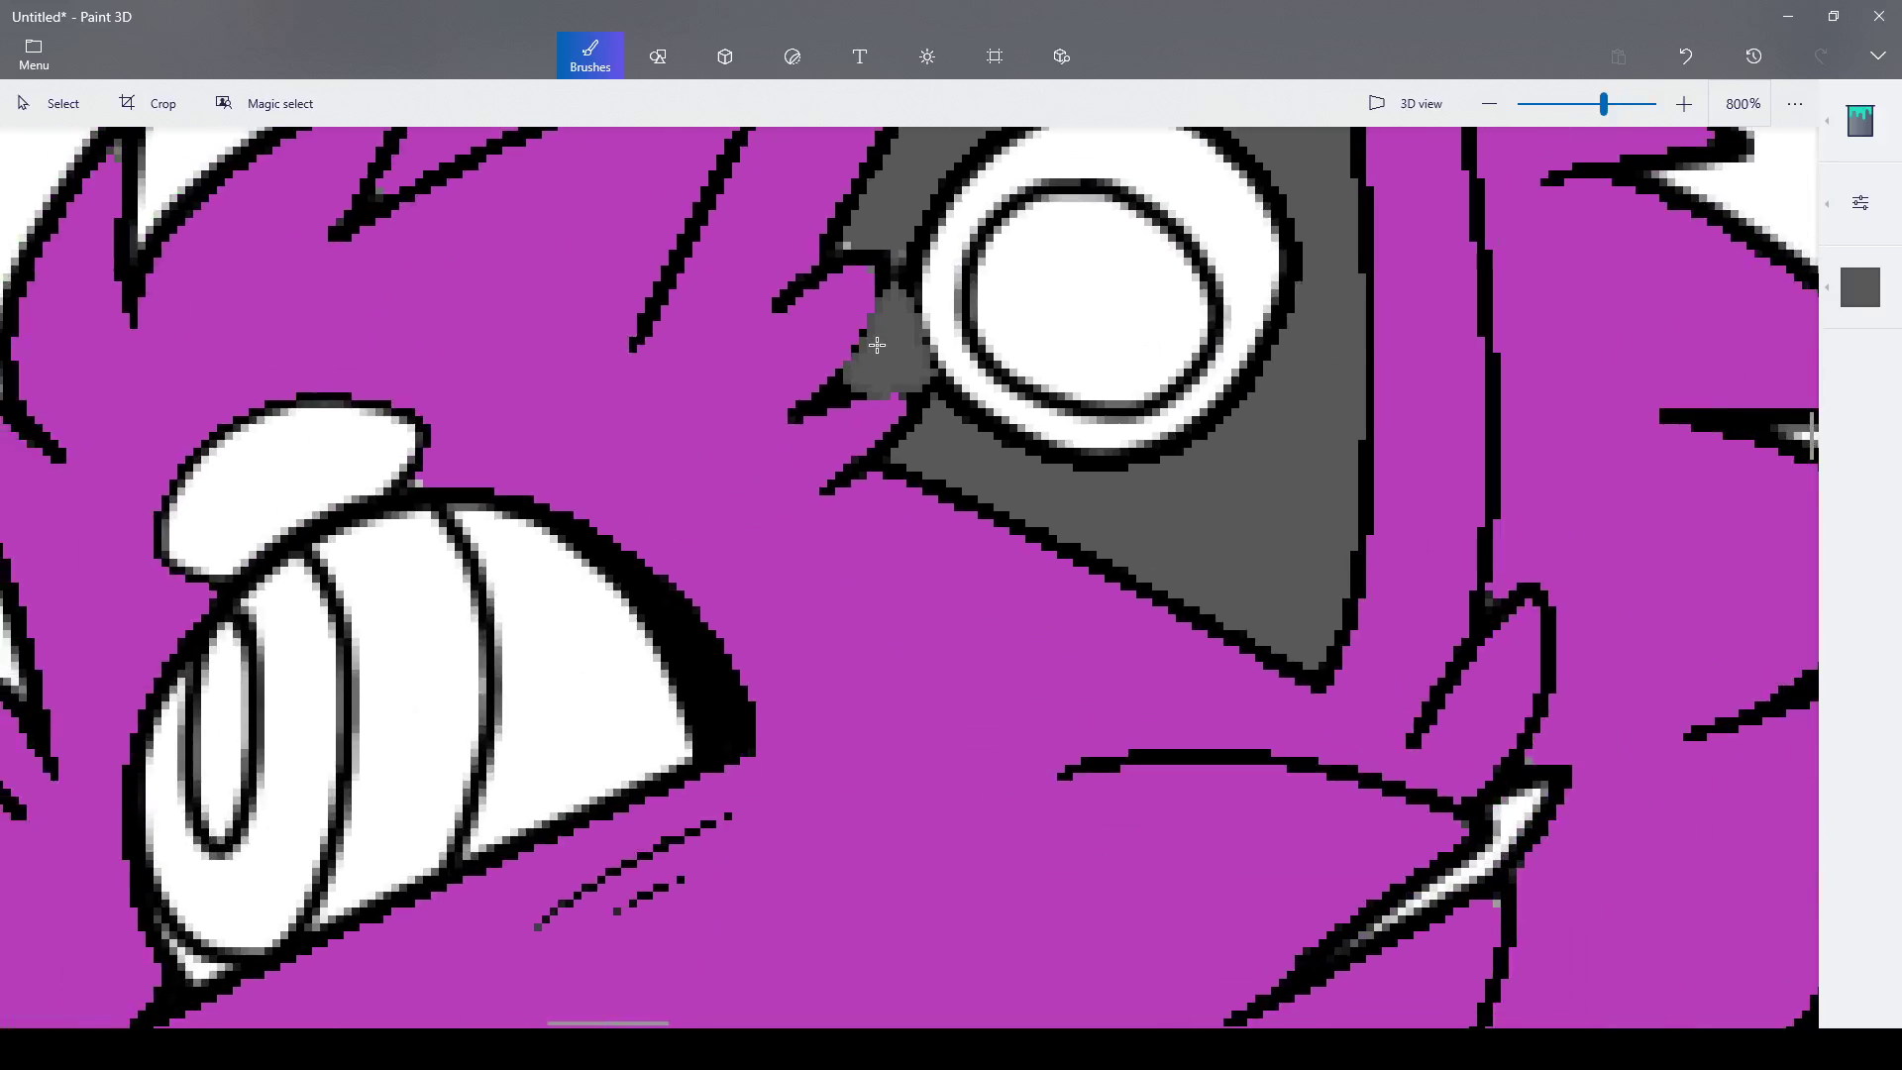
pyautogui.scroll(4, 852, 246)
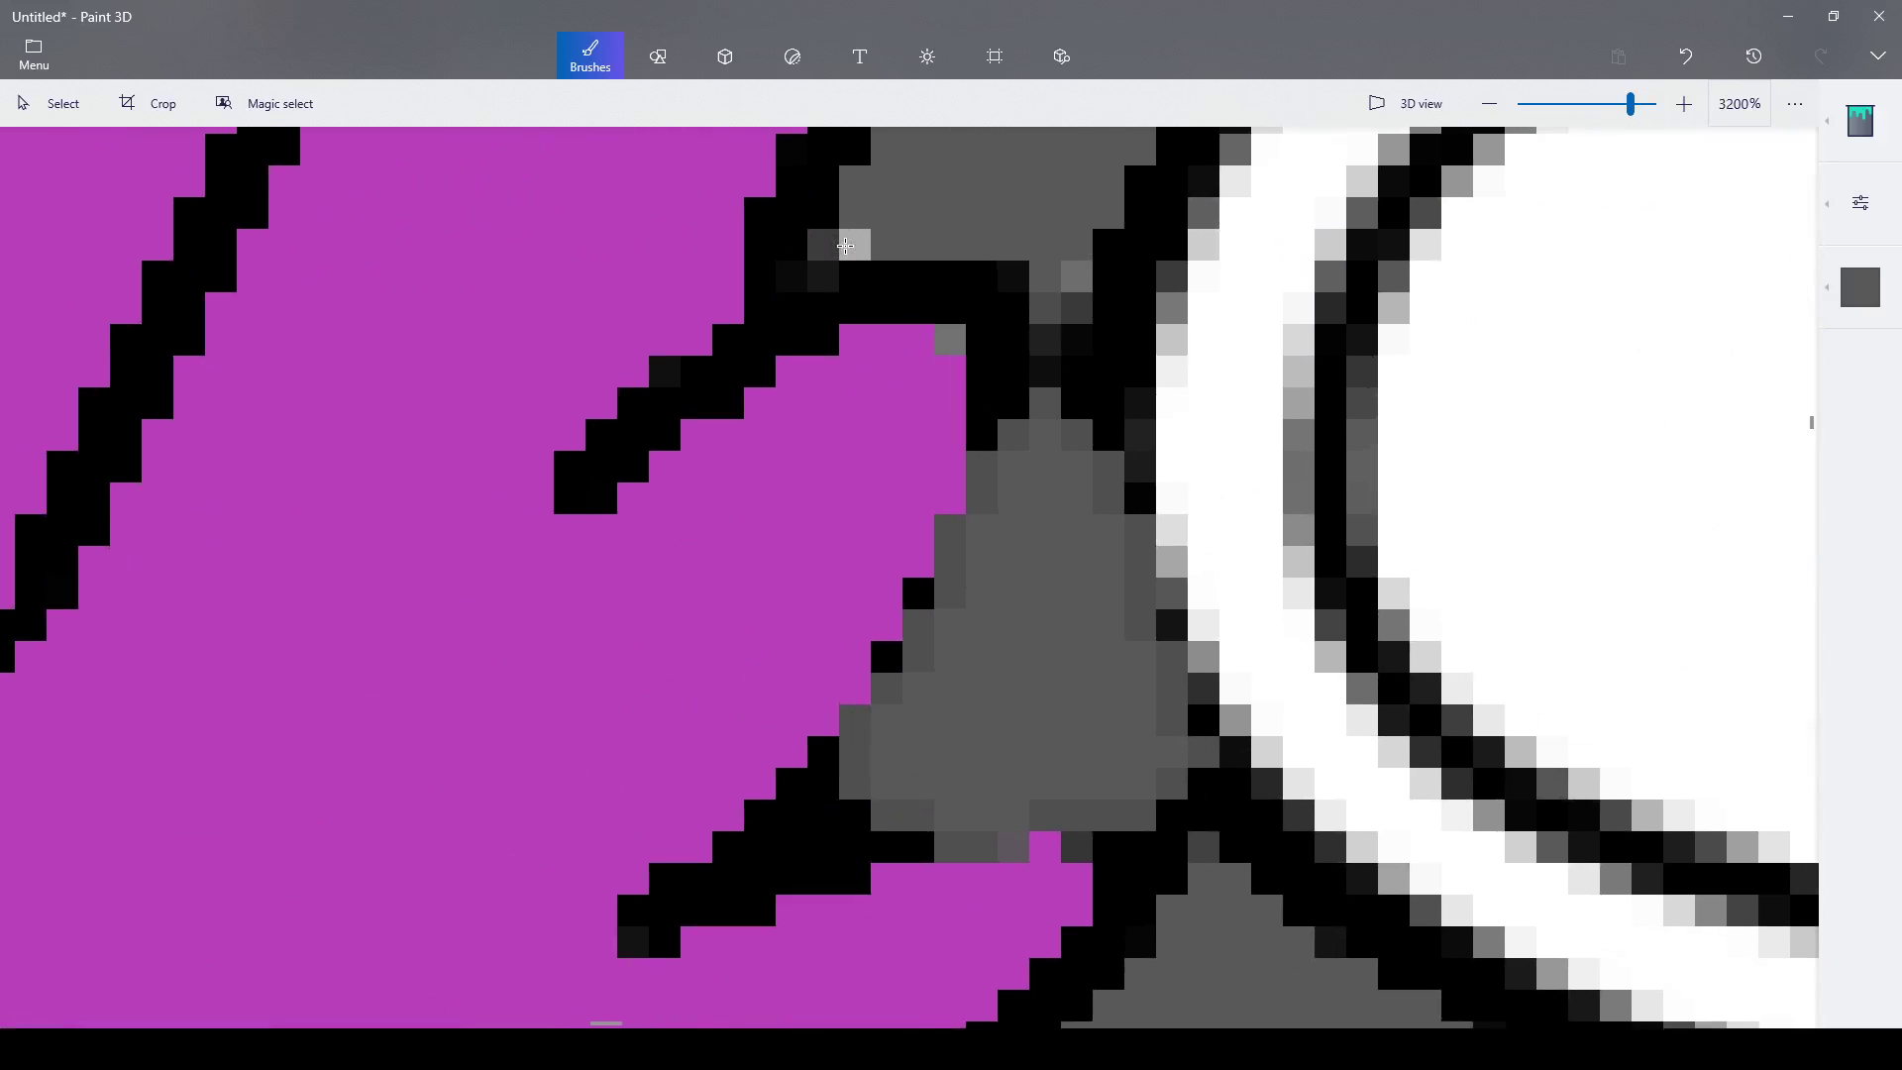
pyautogui.scroll(-6, 852, 244)
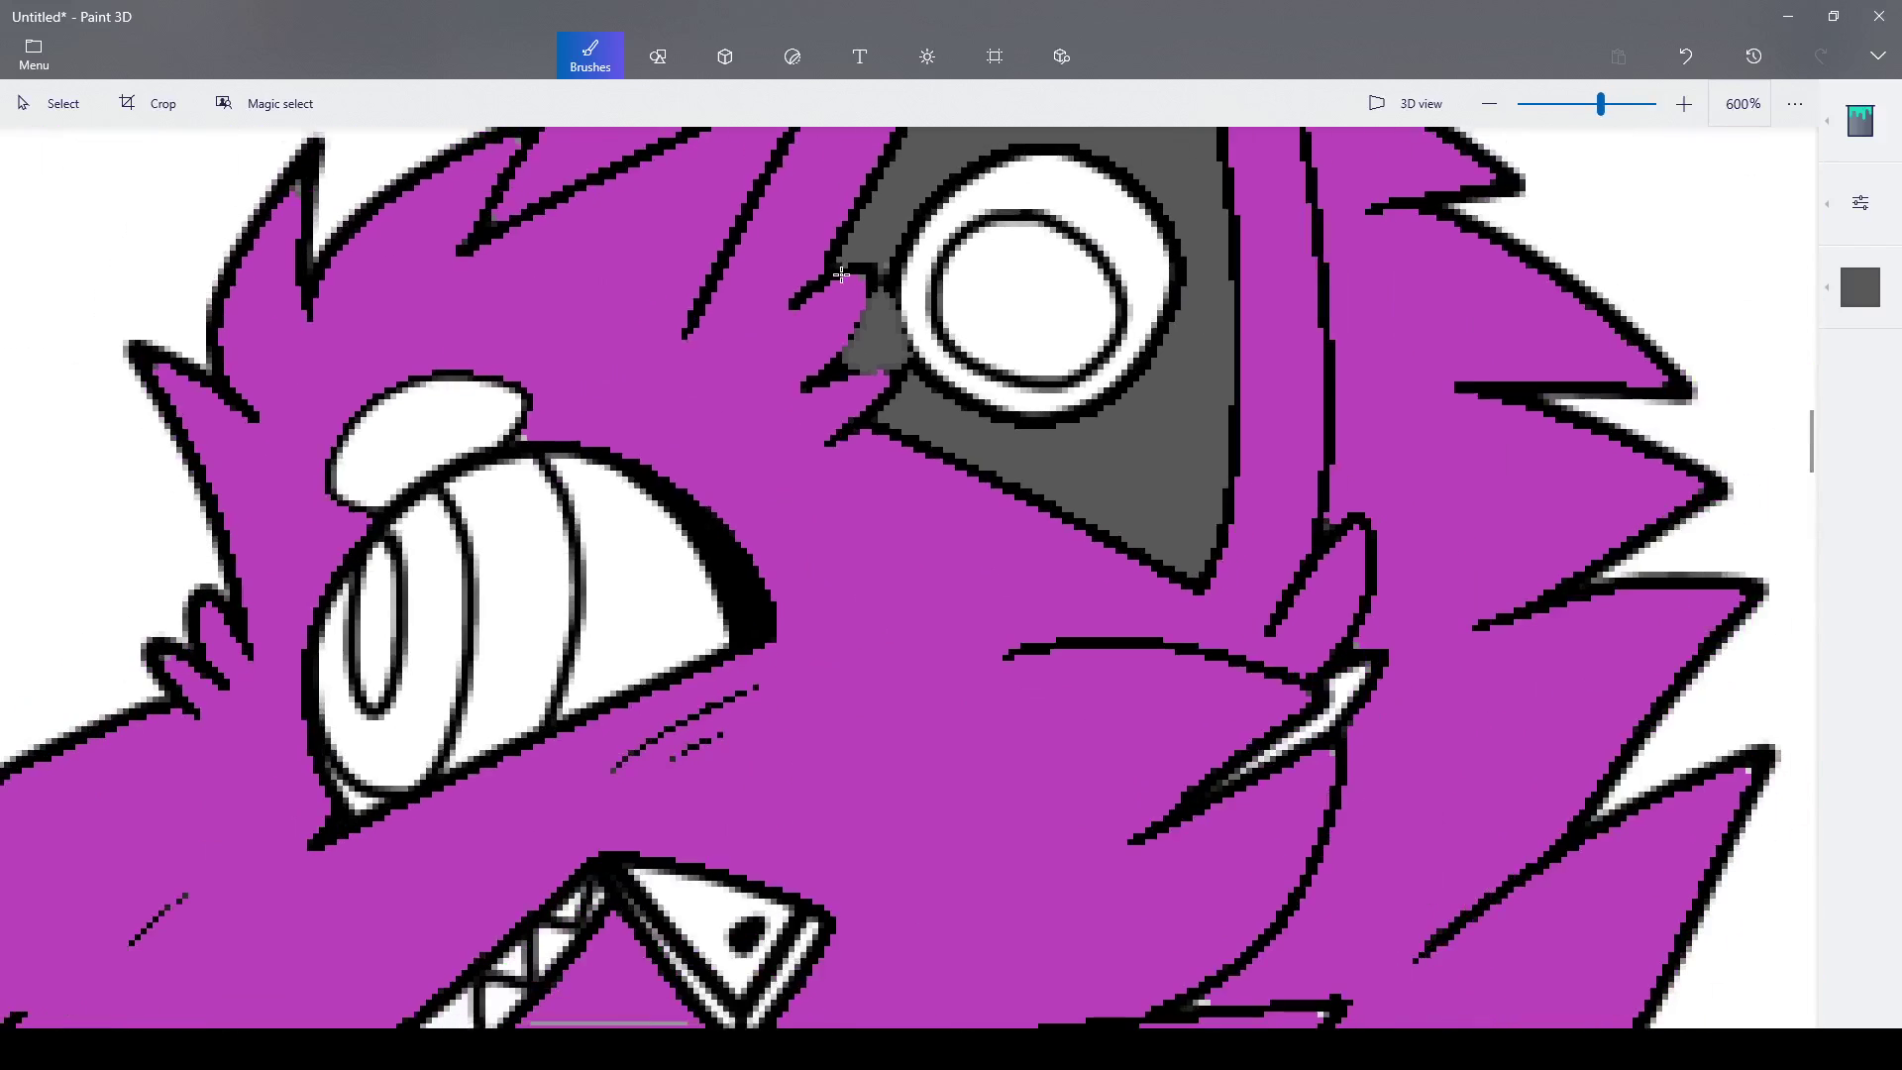
# - Fill the eyebrow, the rear section of the eye and the small lower corner of the eye with dark gray
pyautogui.scroll(-3, 894, 350)
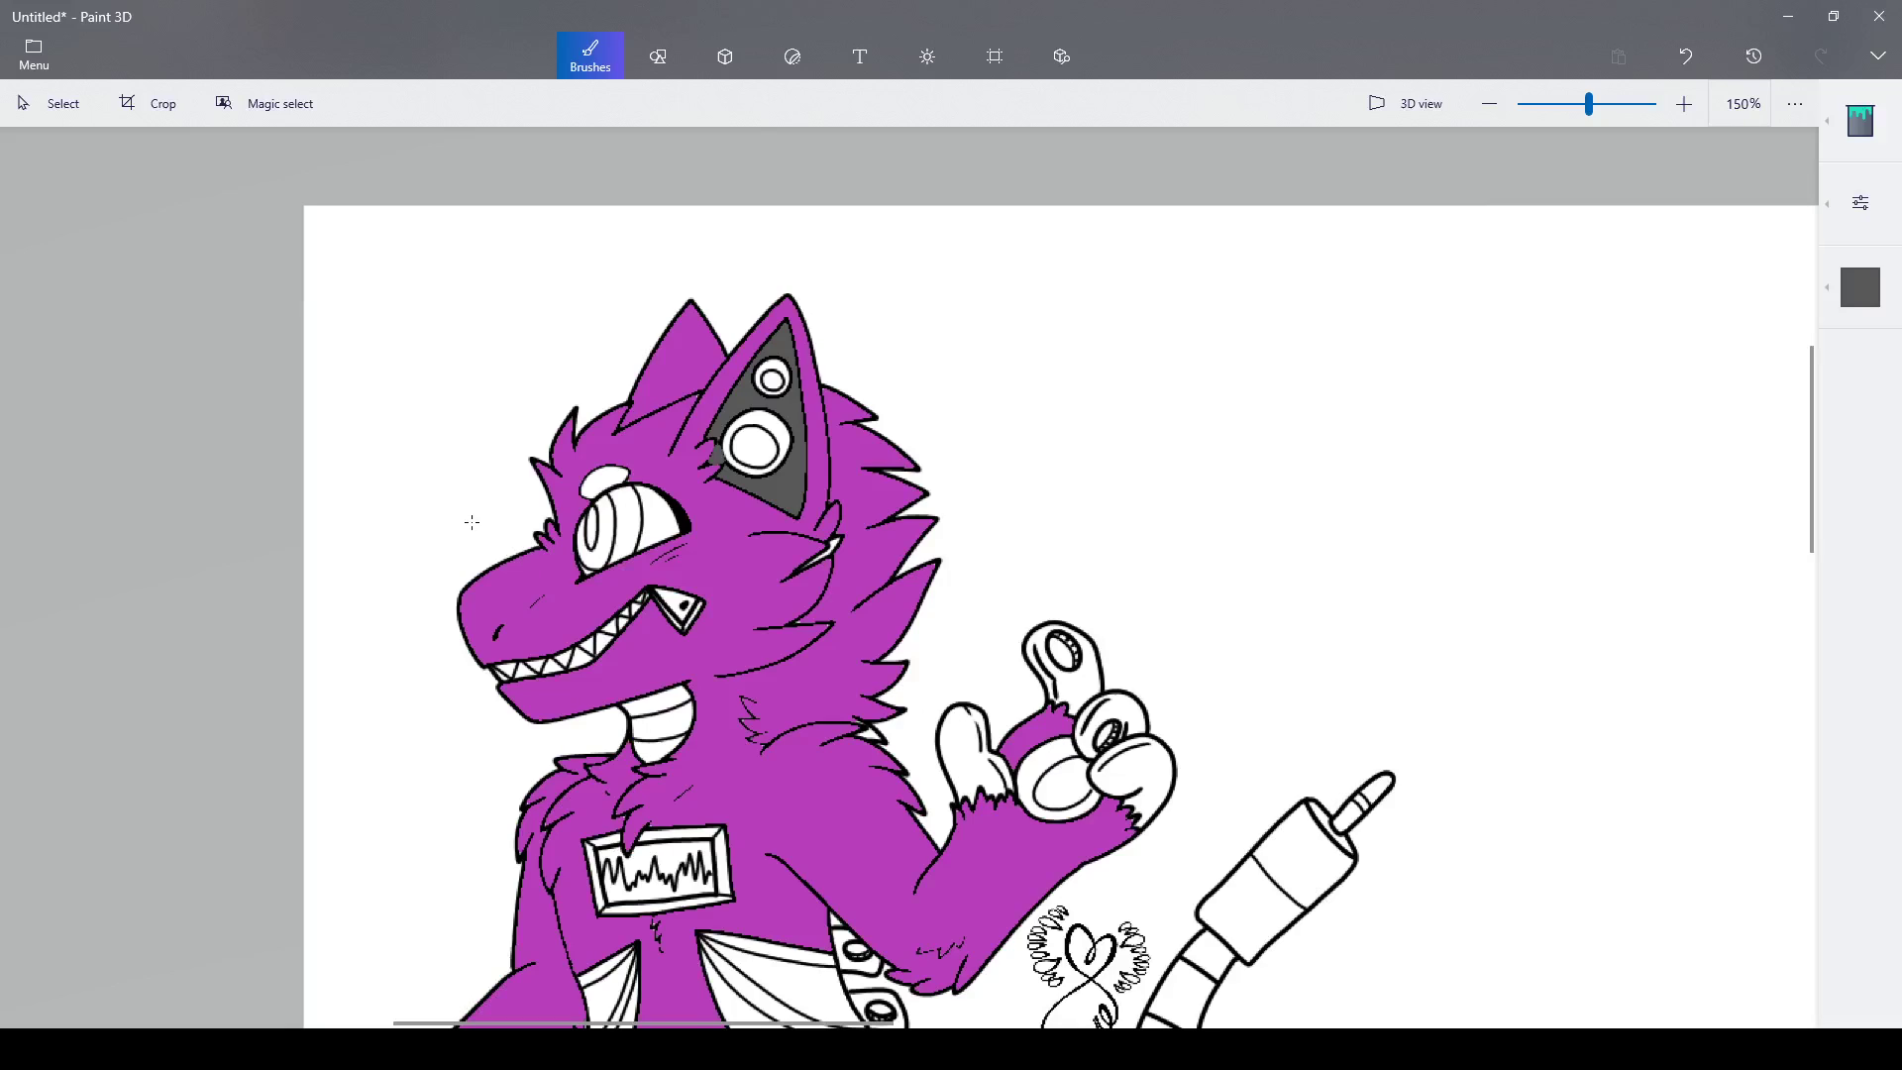
pyautogui.scroll(3, 580, 489)
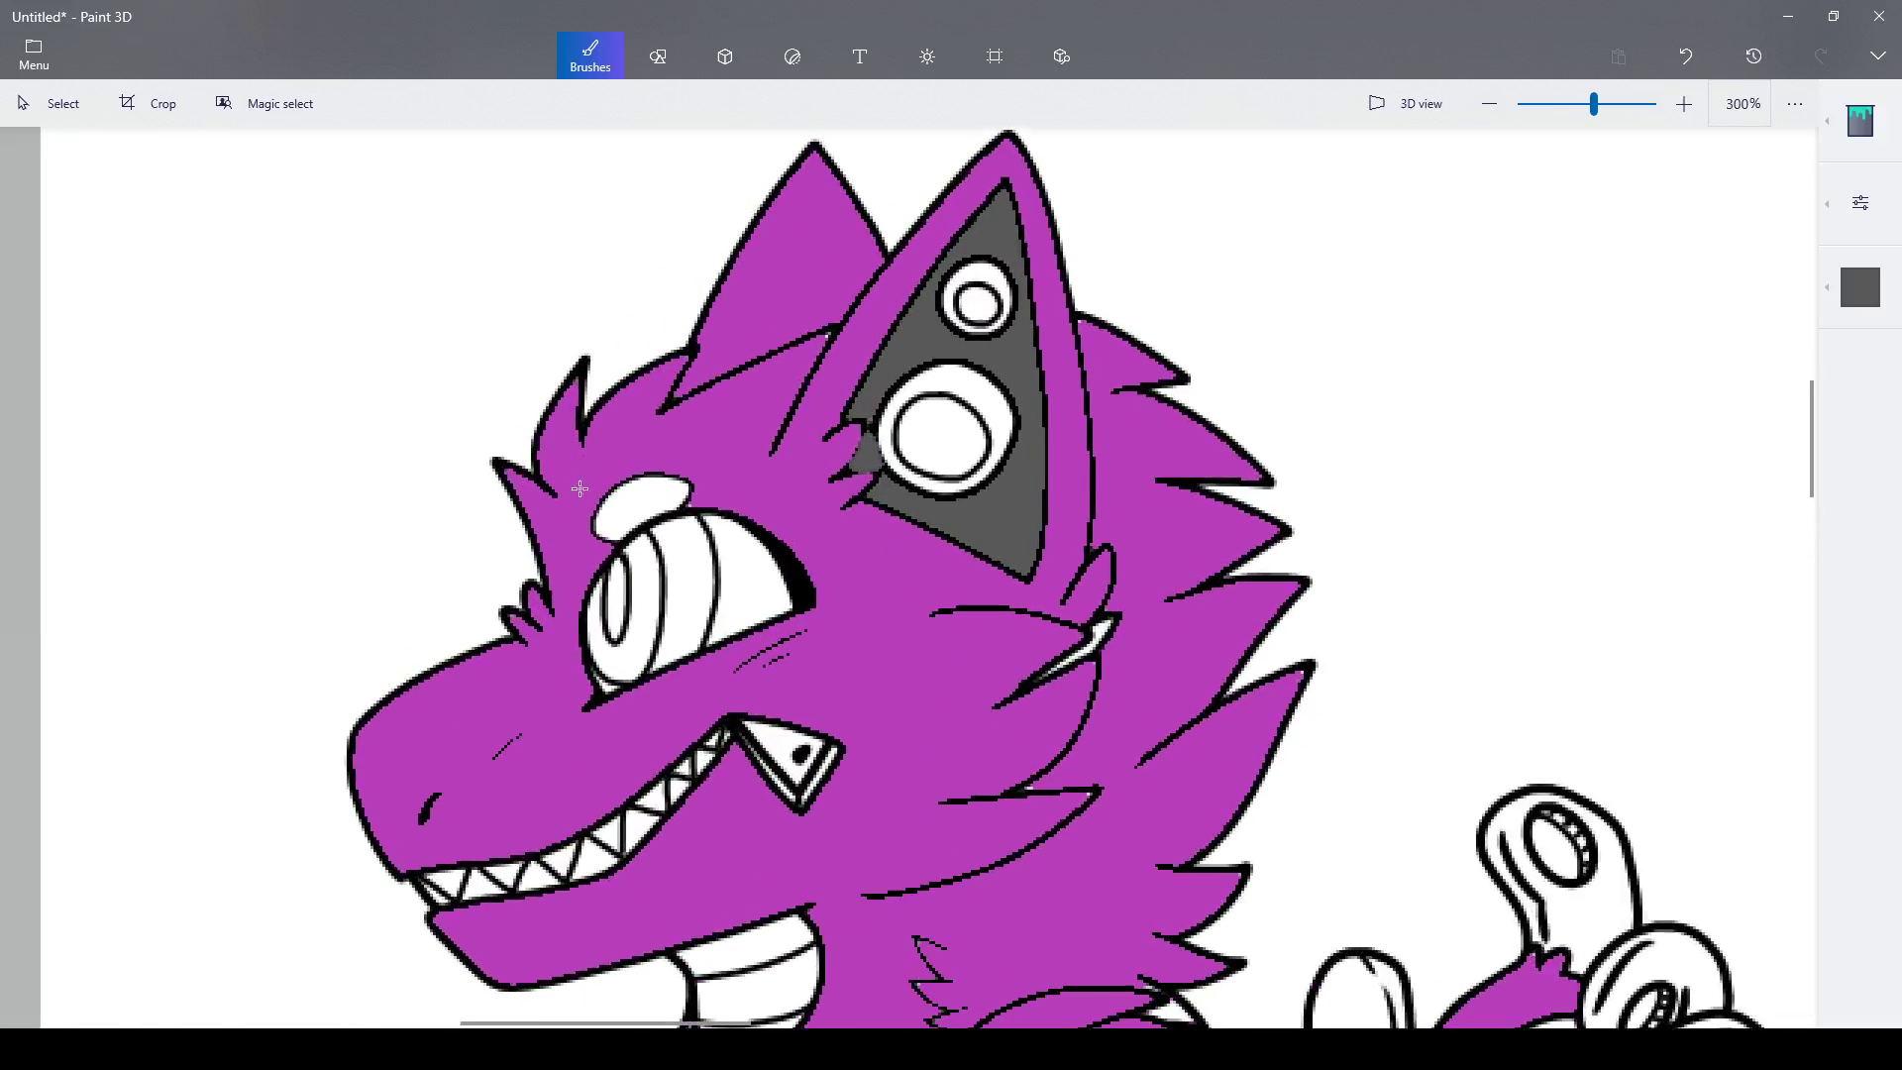
pyautogui.click(630, 509)
pyautogui.click(754, 590)
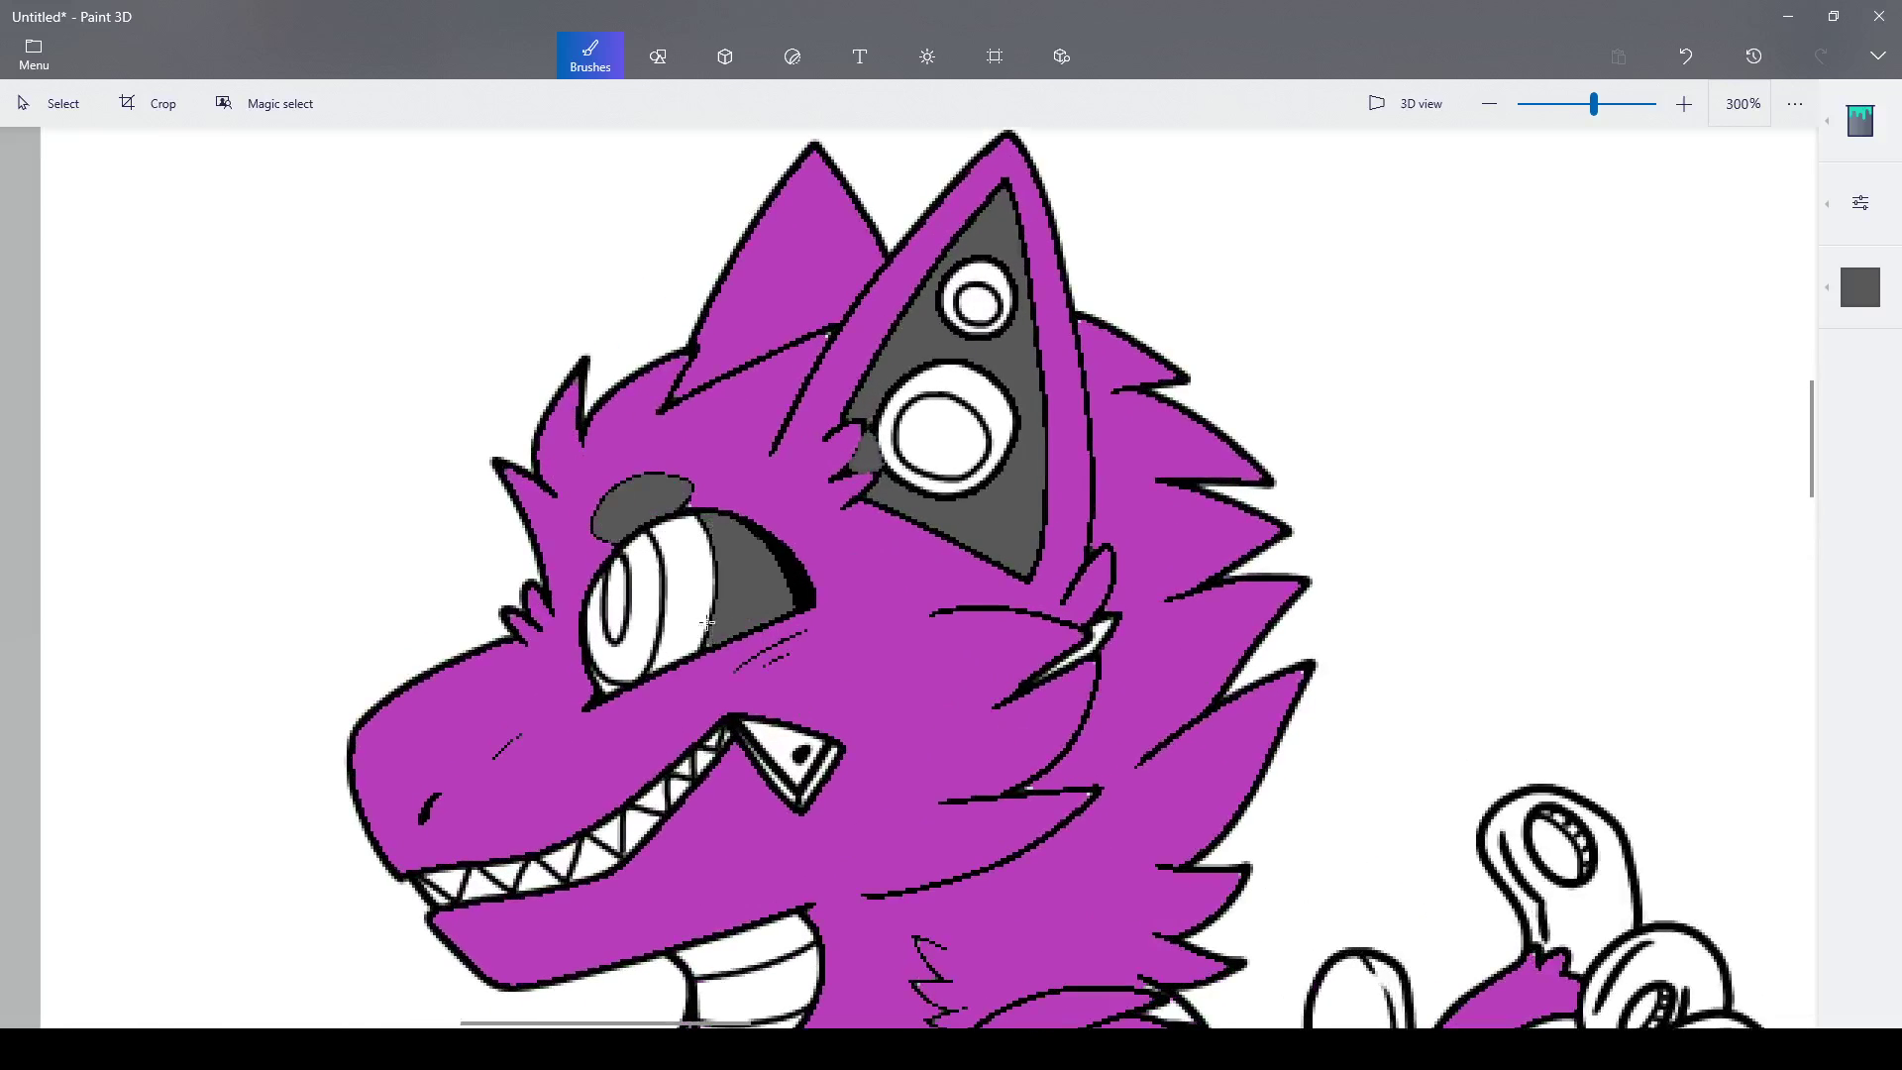
pyautogui.scroll(5, 612, 681)
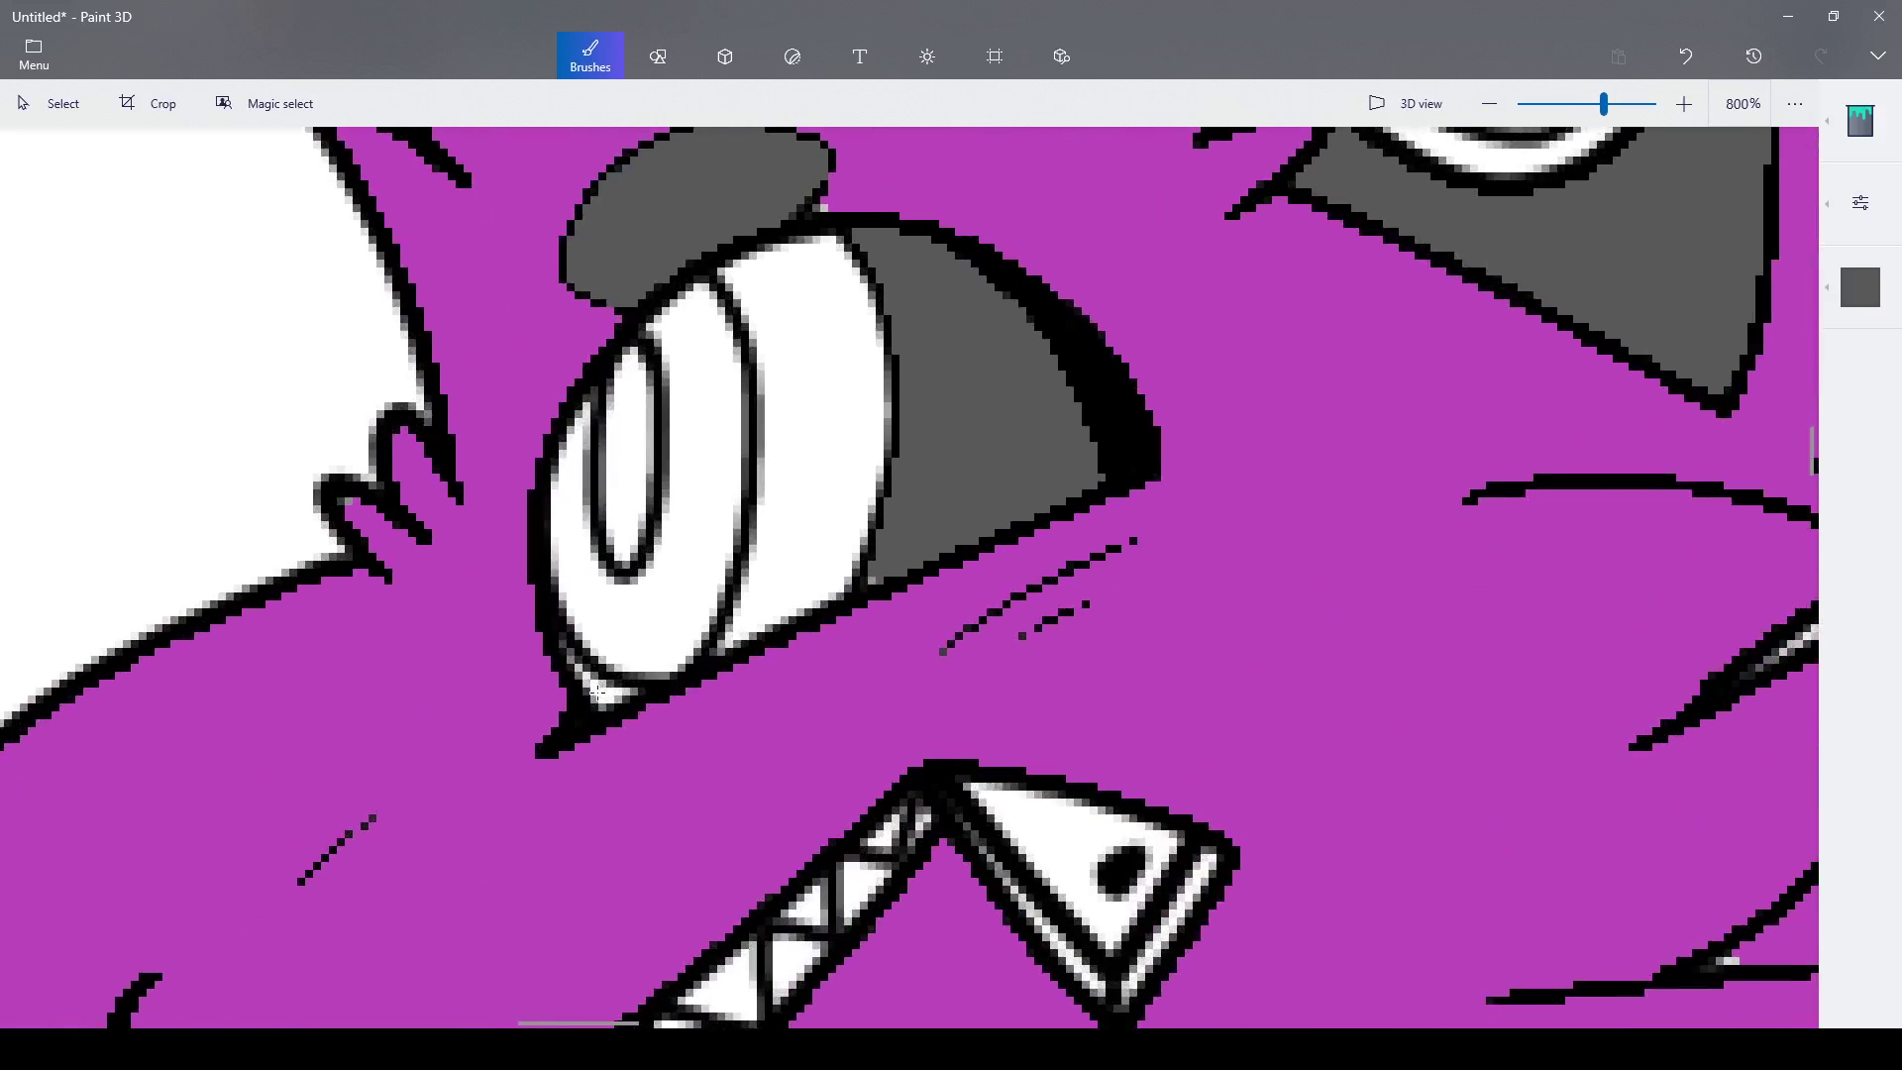
pyautogui.click(597, 692)
pyautogui.click(566, 647)
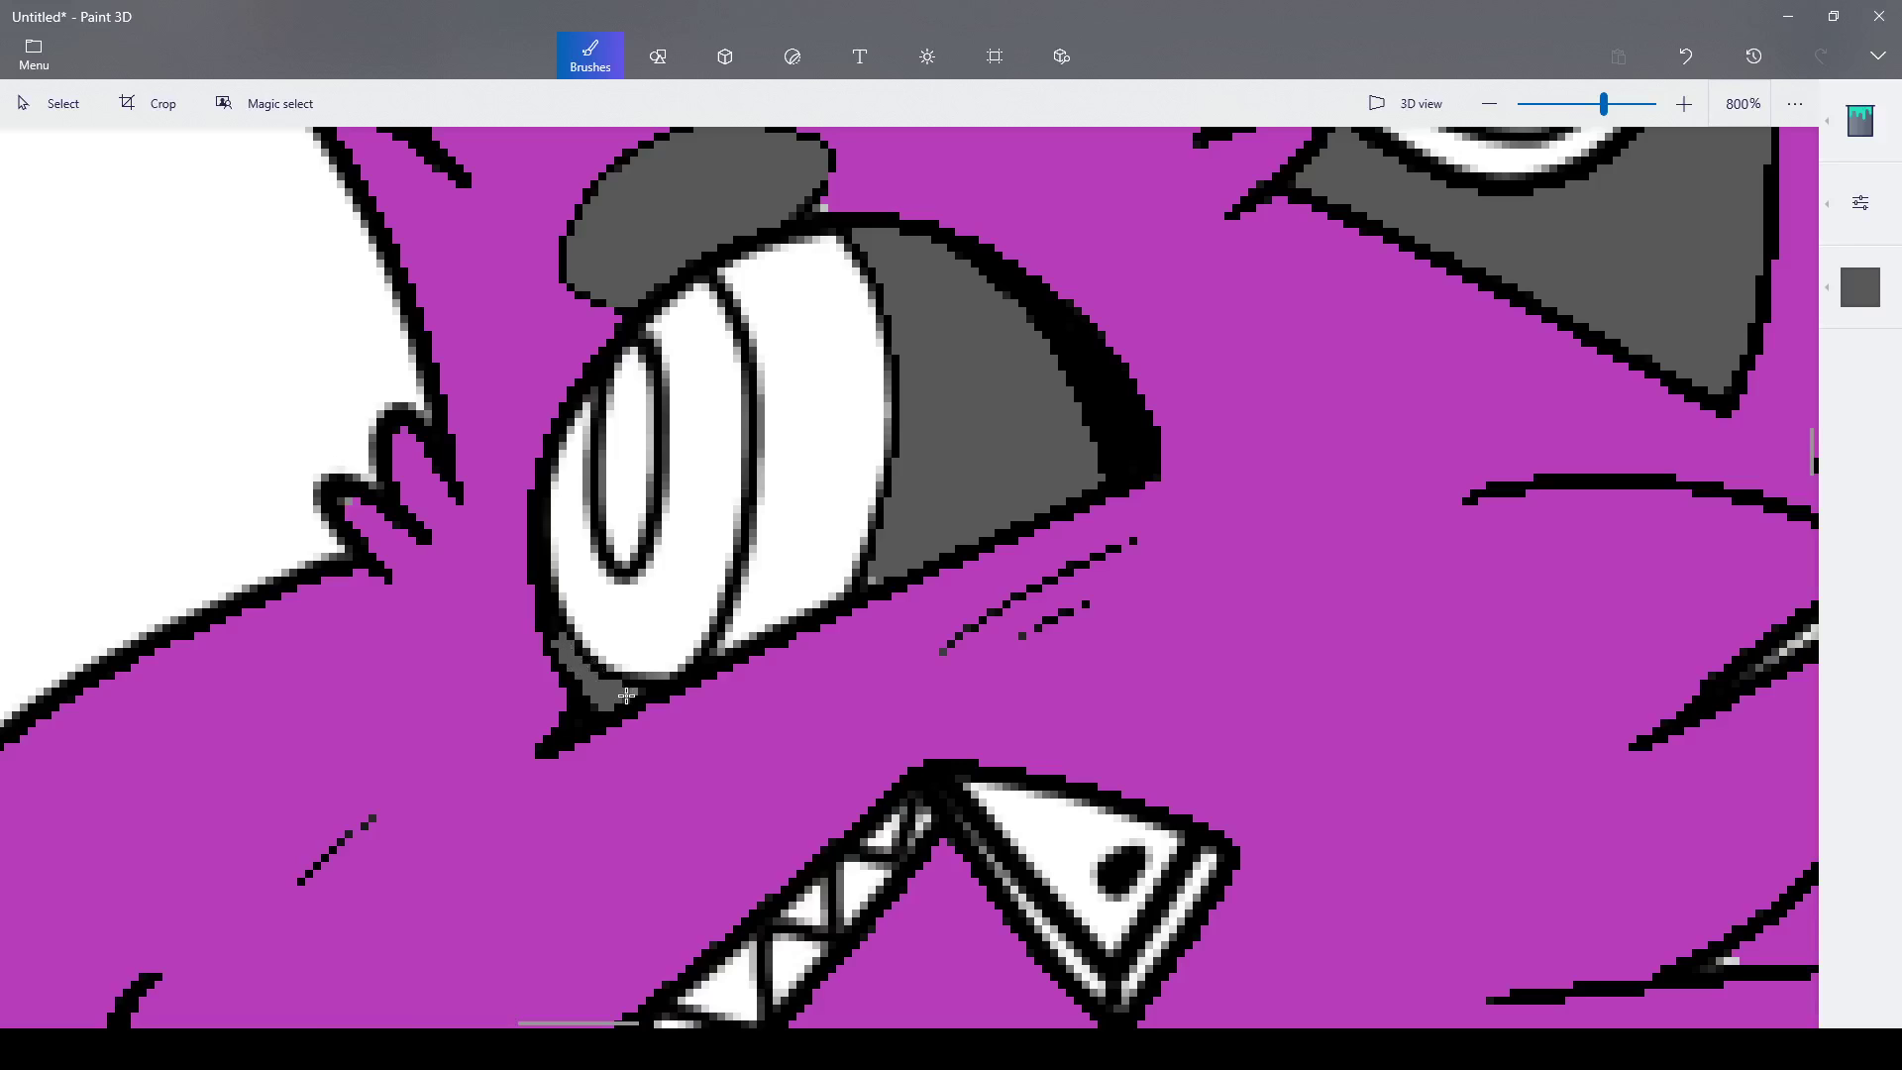
# - Fill the triangular plate at the corner of the mouth and its edge strip nearest the teeth with dark gray
pyautogui.scroll(-5, 632, 679)
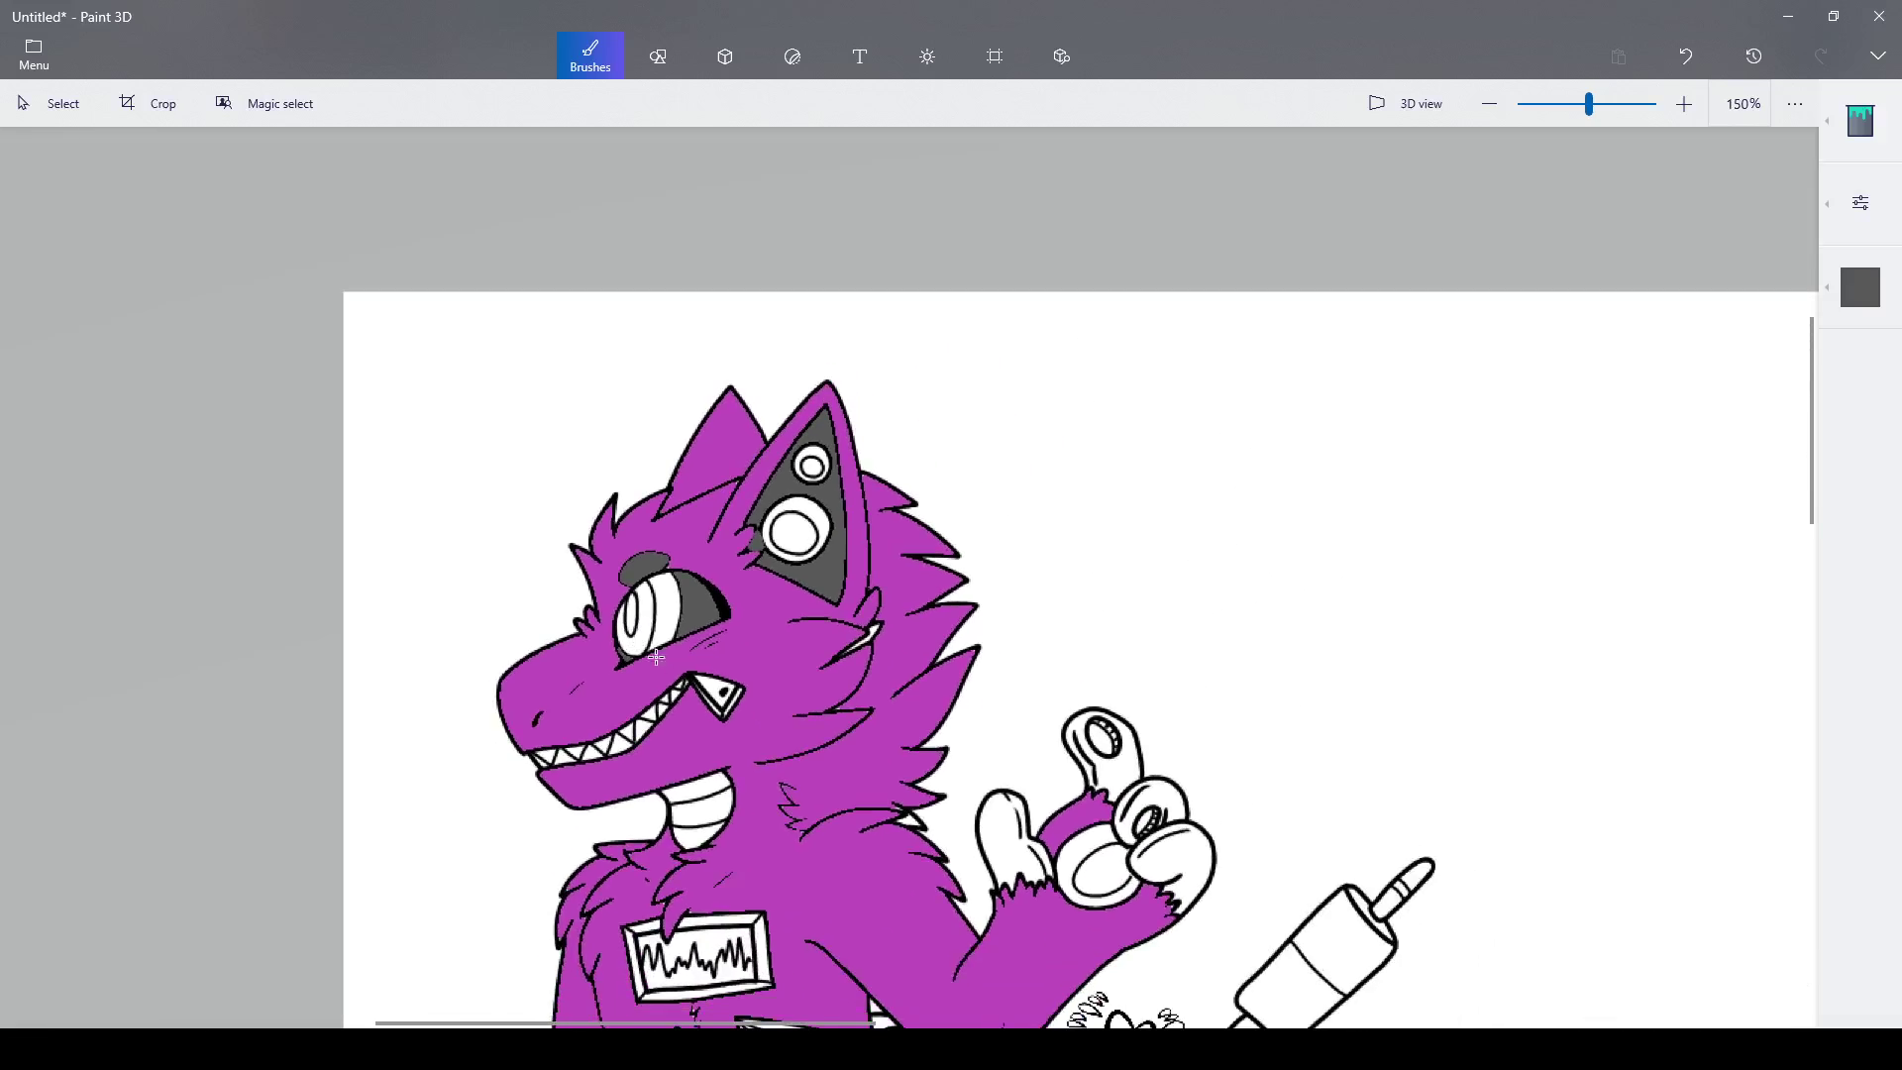
pyautogui.scroll(1, 696, 686)
pyautogui.click(738, 680)
pyautogui.scroll(6, 738, 680)
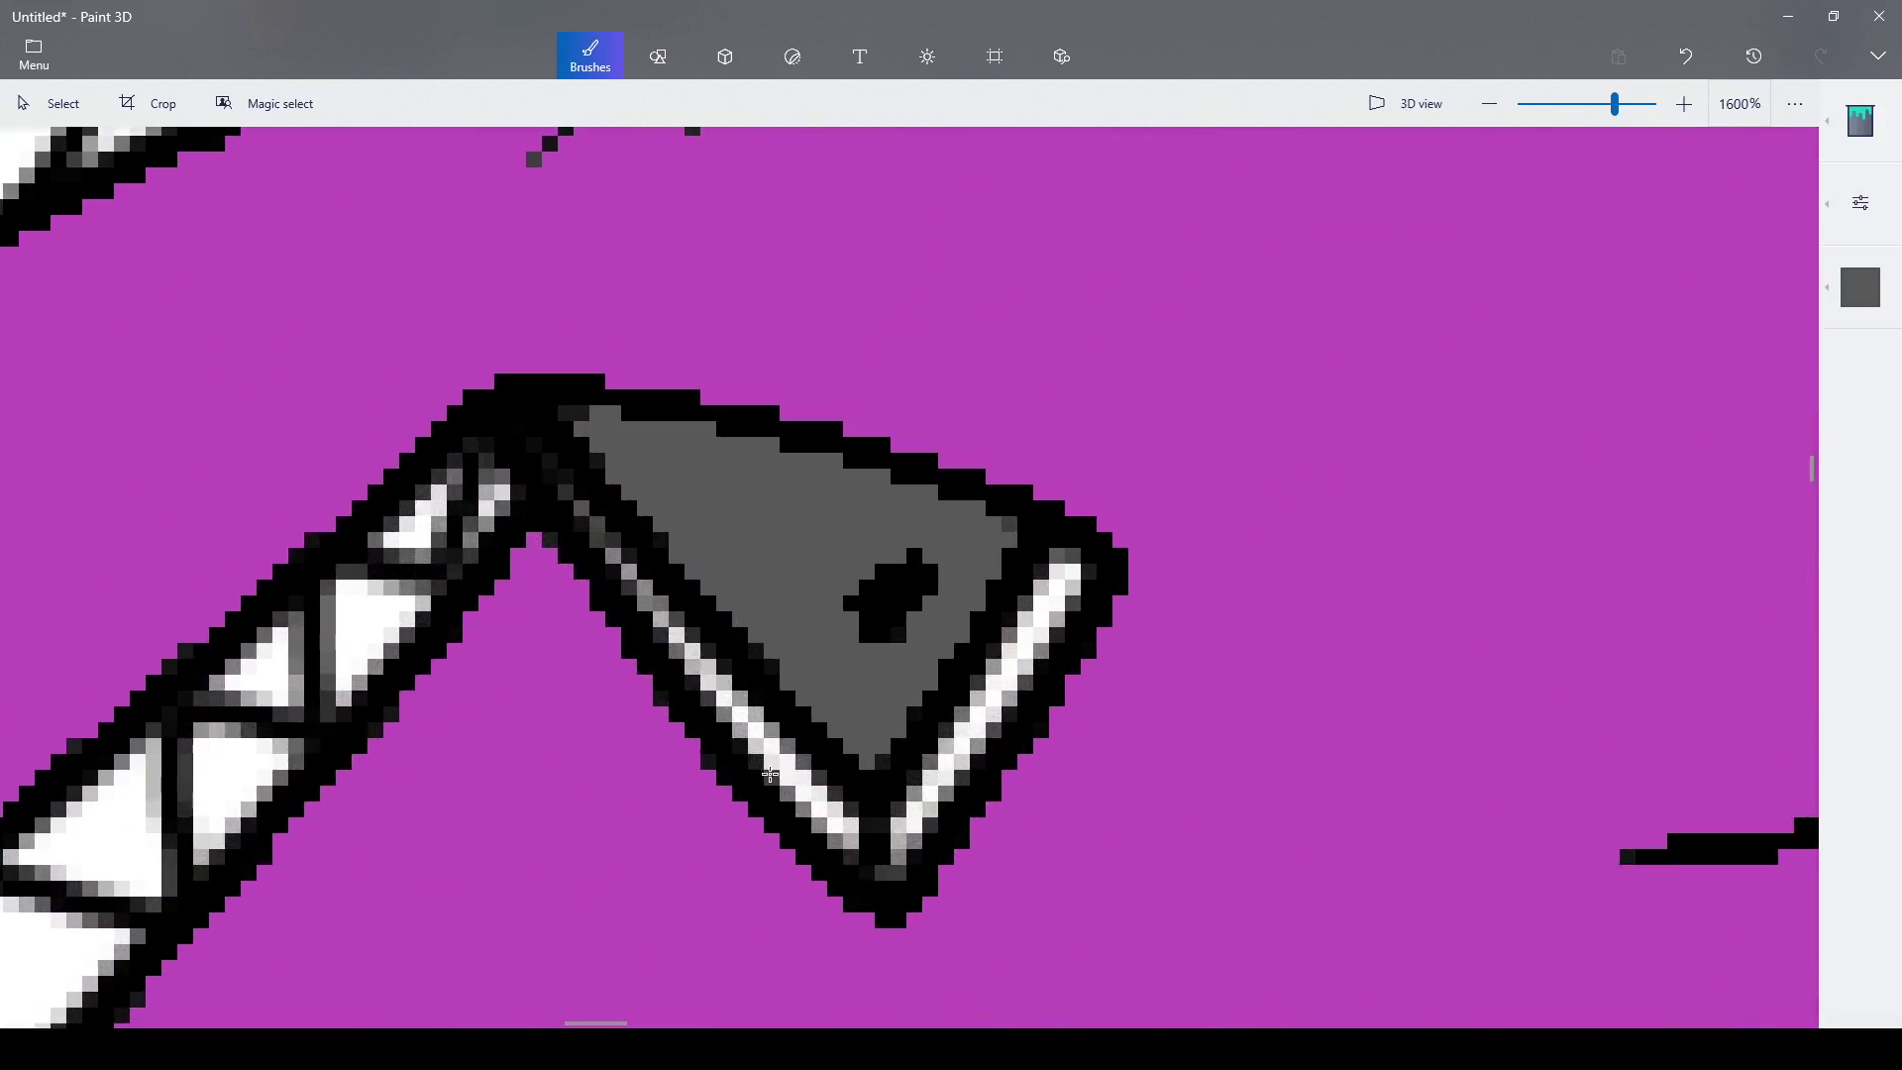
pyautogui.click(794, 780)
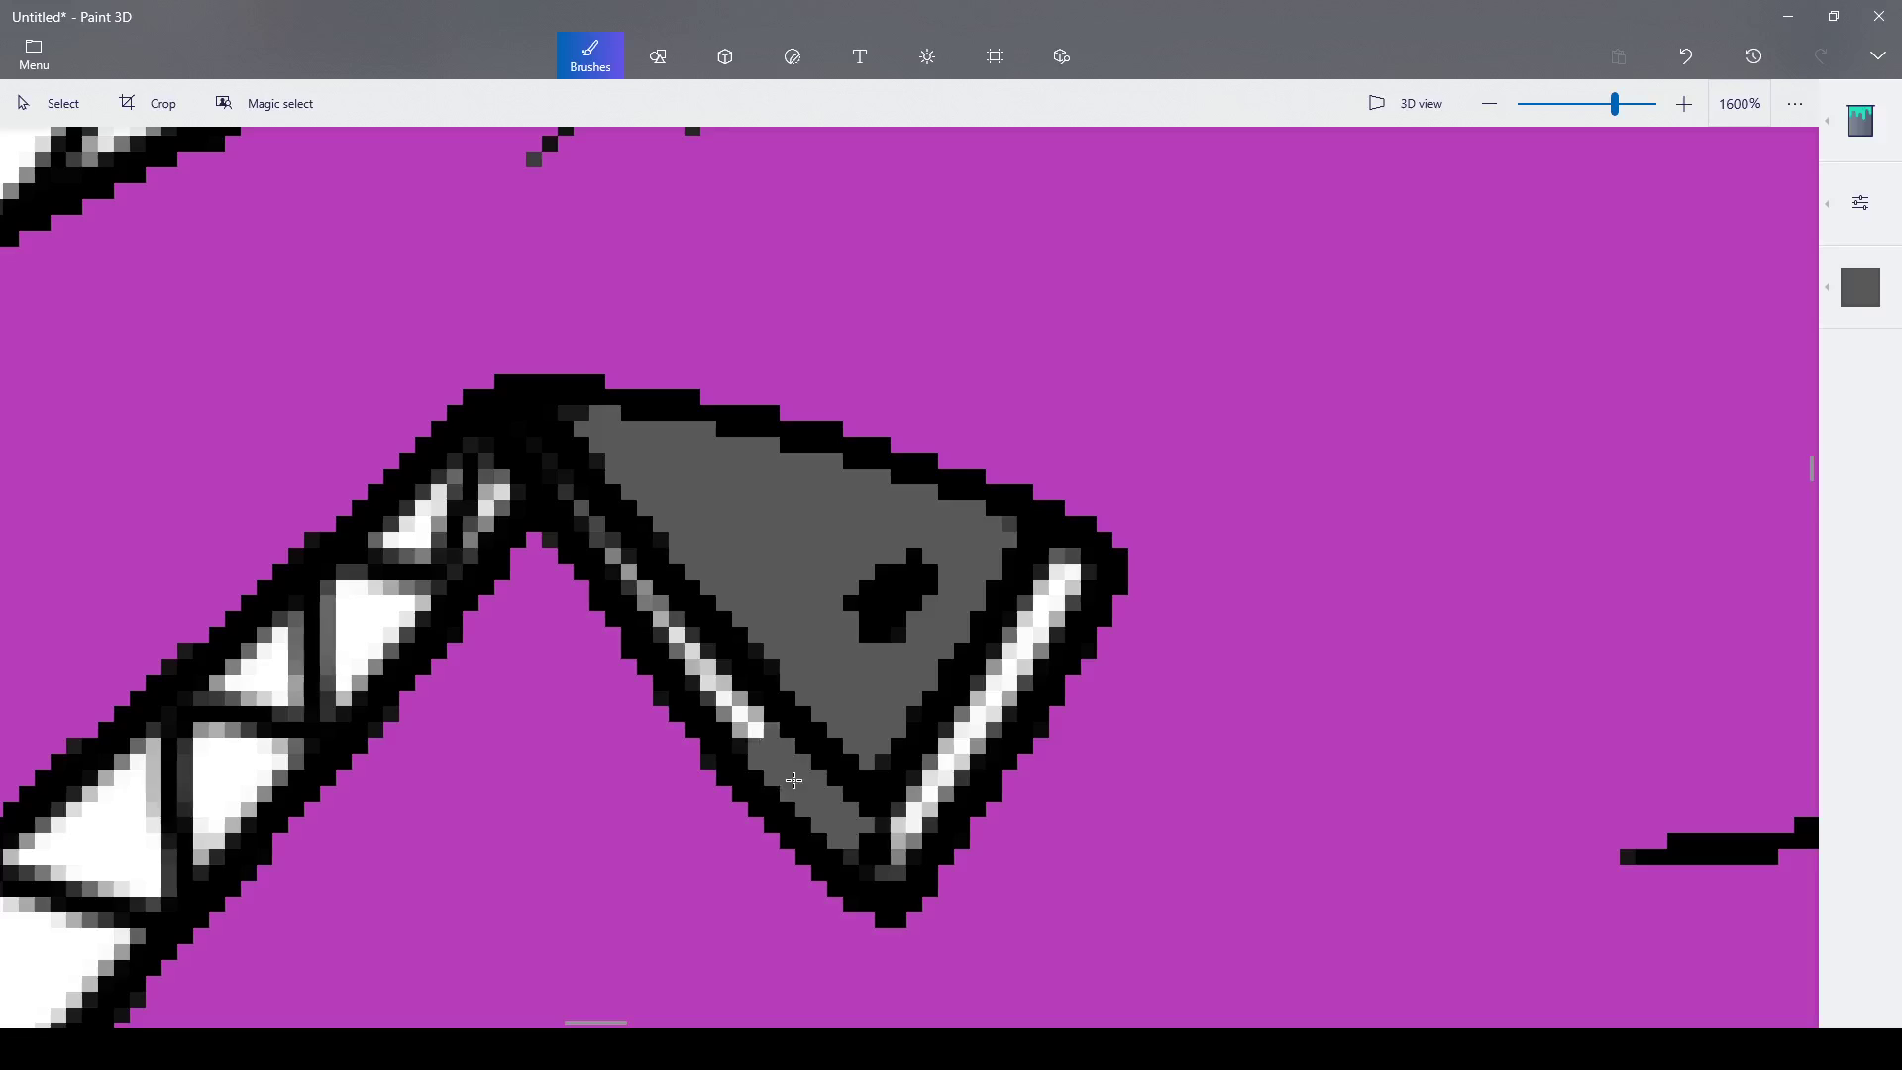
pyautogui.click(749, 716)
pyautogui.click(704, 681)
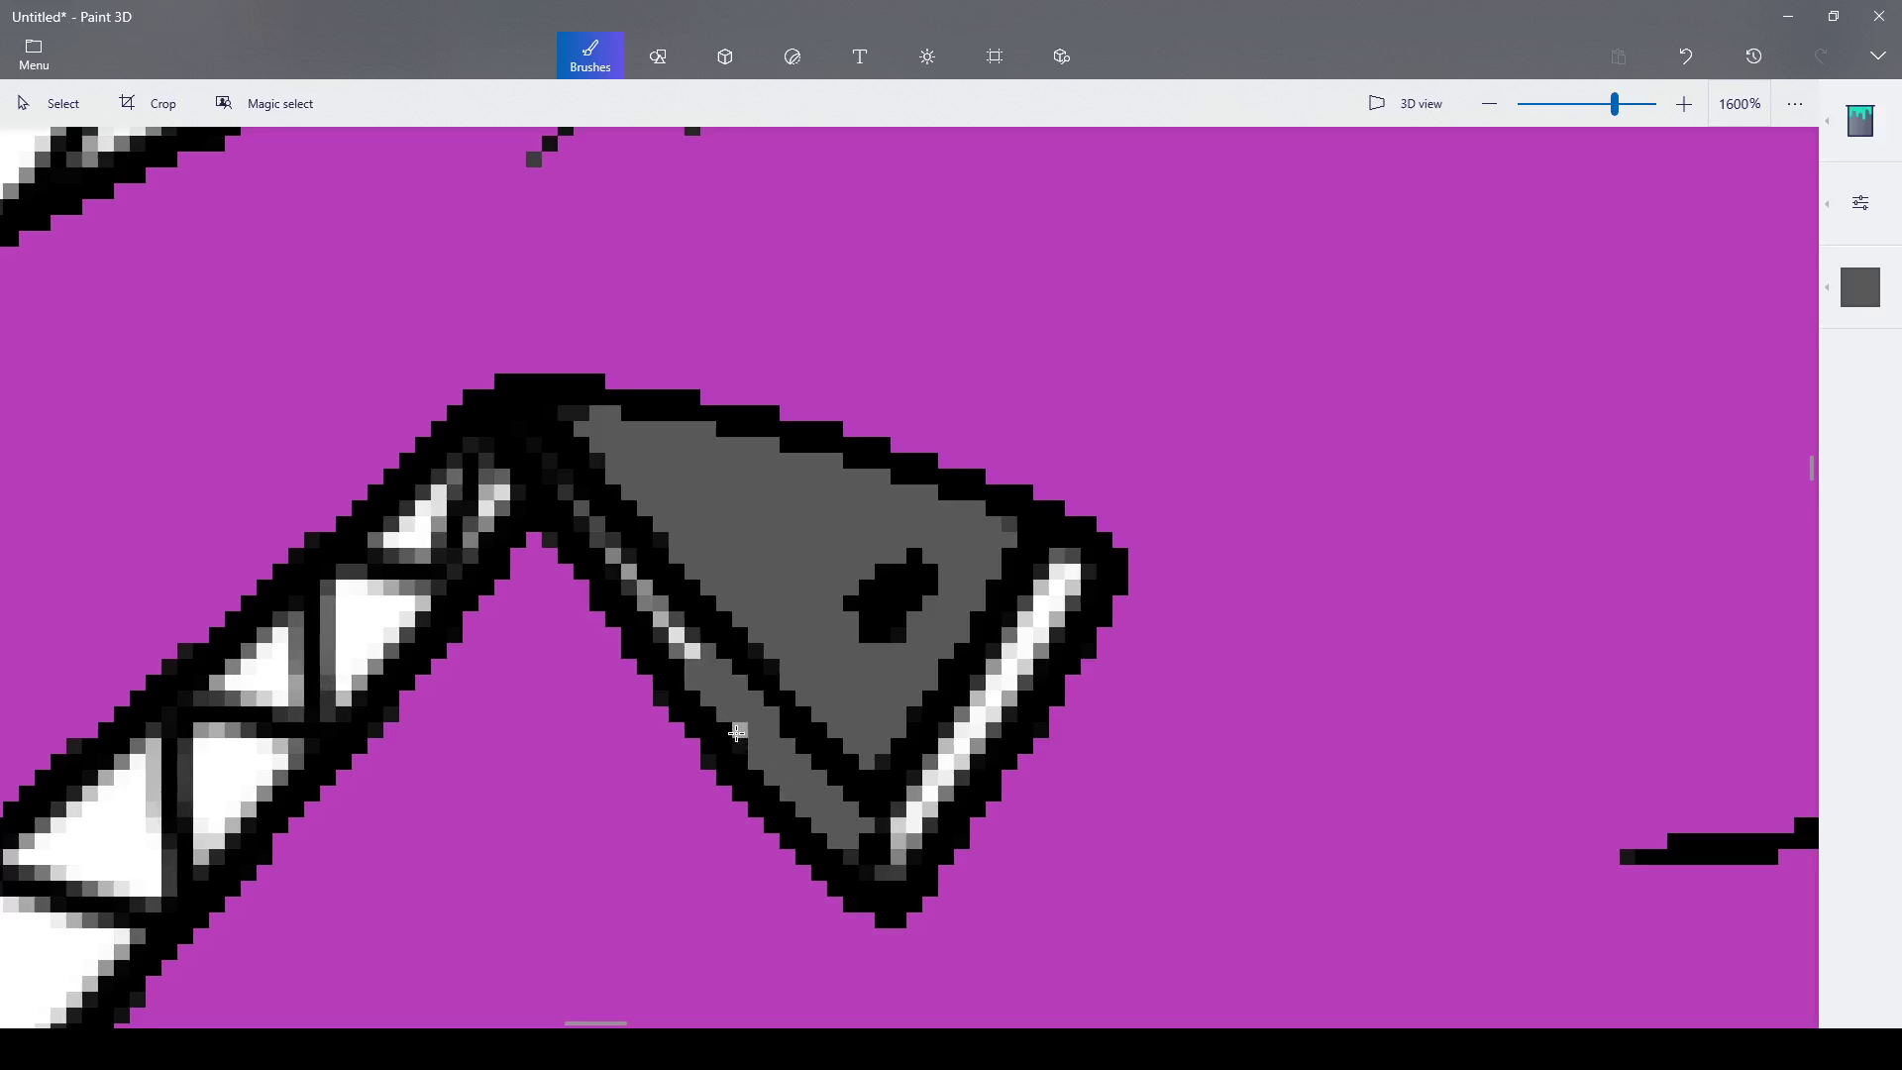
pyautogui.click(685, 644)
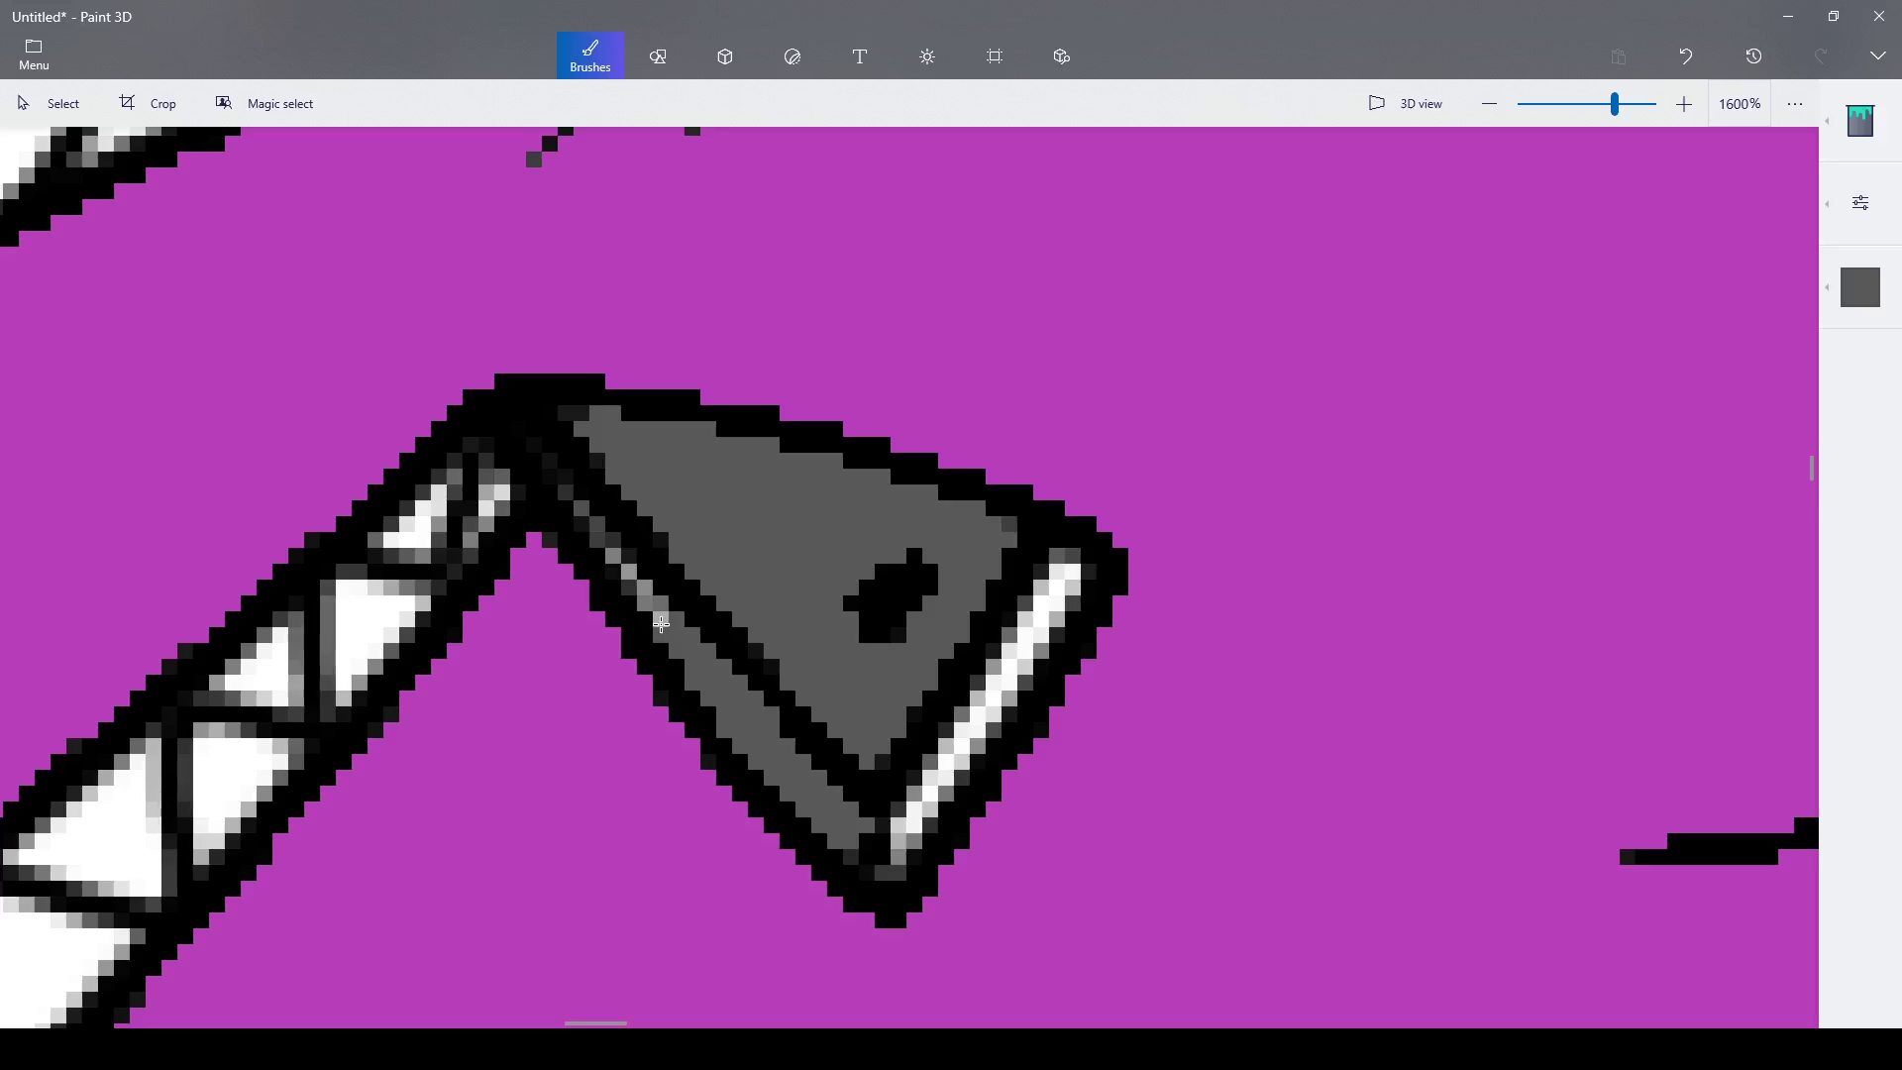
pyautogui.click(661, 624)
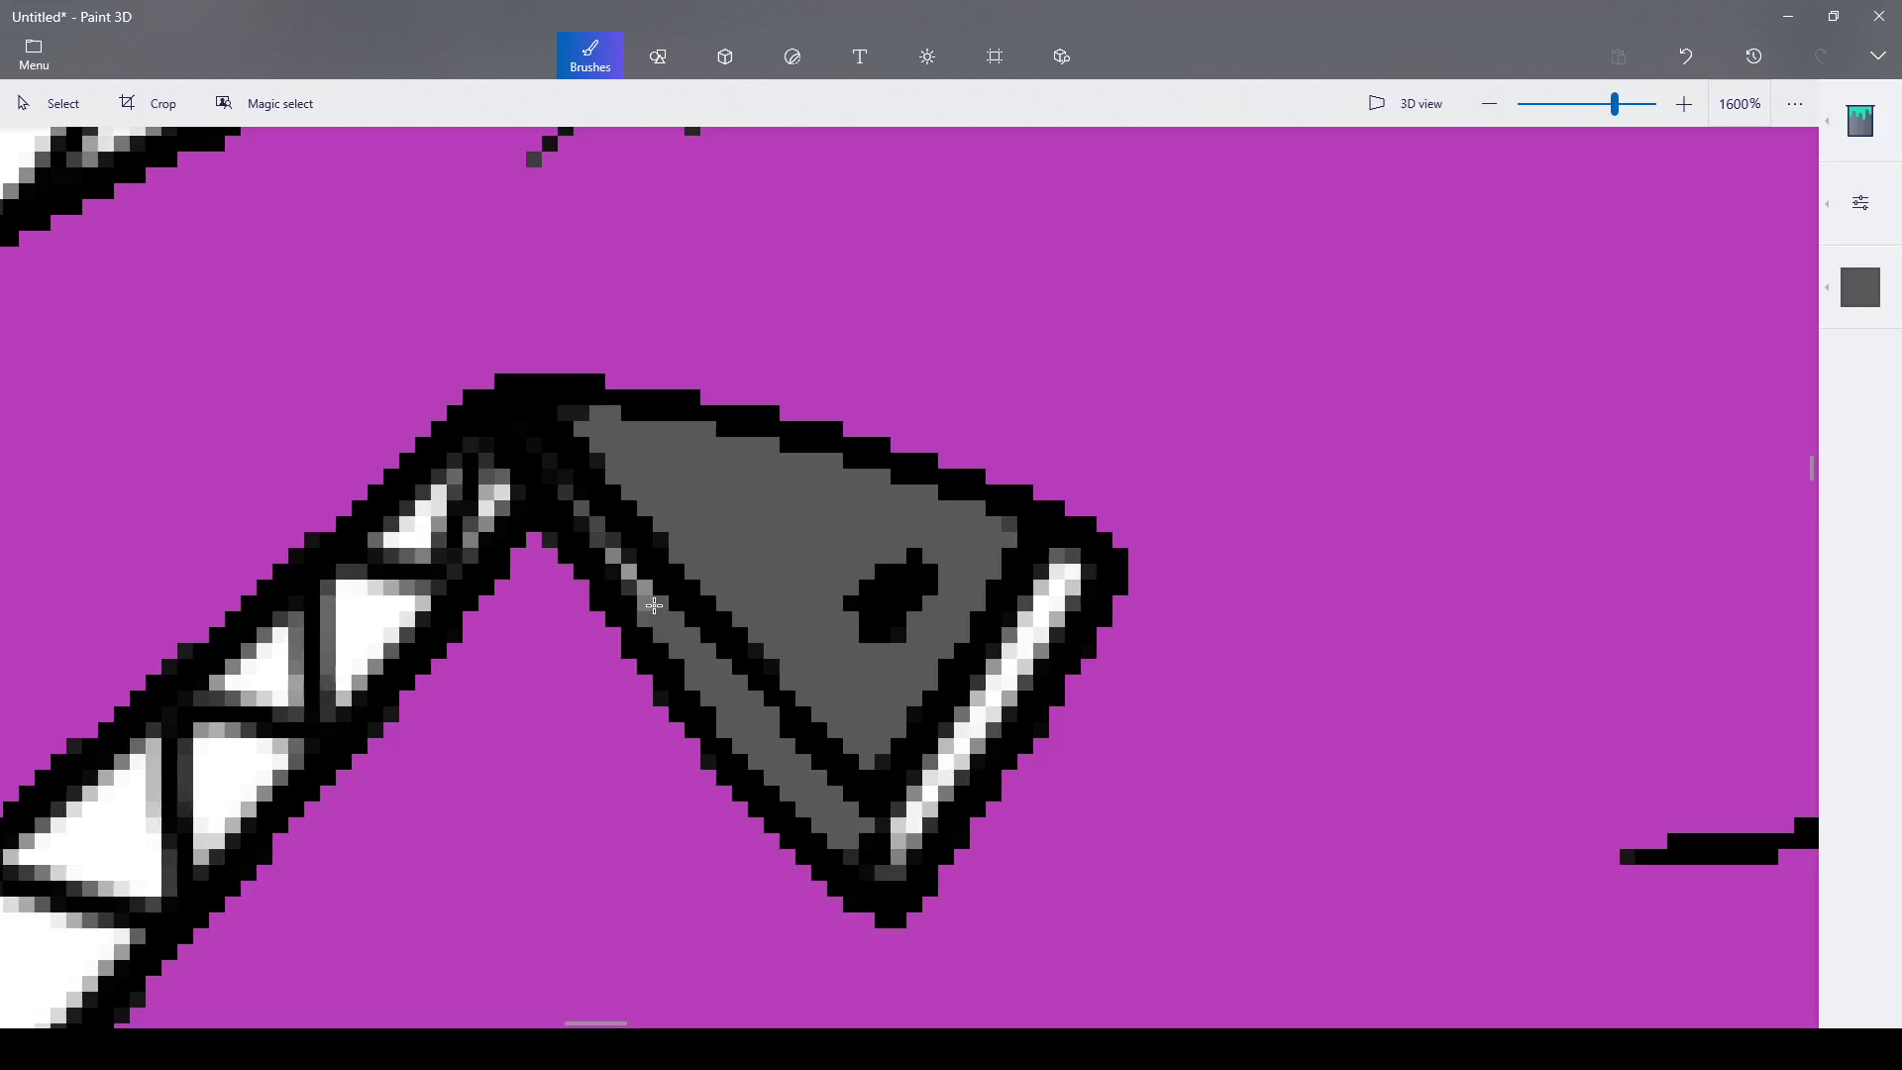
# - Fill the mouth plate's other edge strip, on the side facing the cheek, with dark gray
pyautogui.click(903, 829)
pyautogui.click(949, 760)
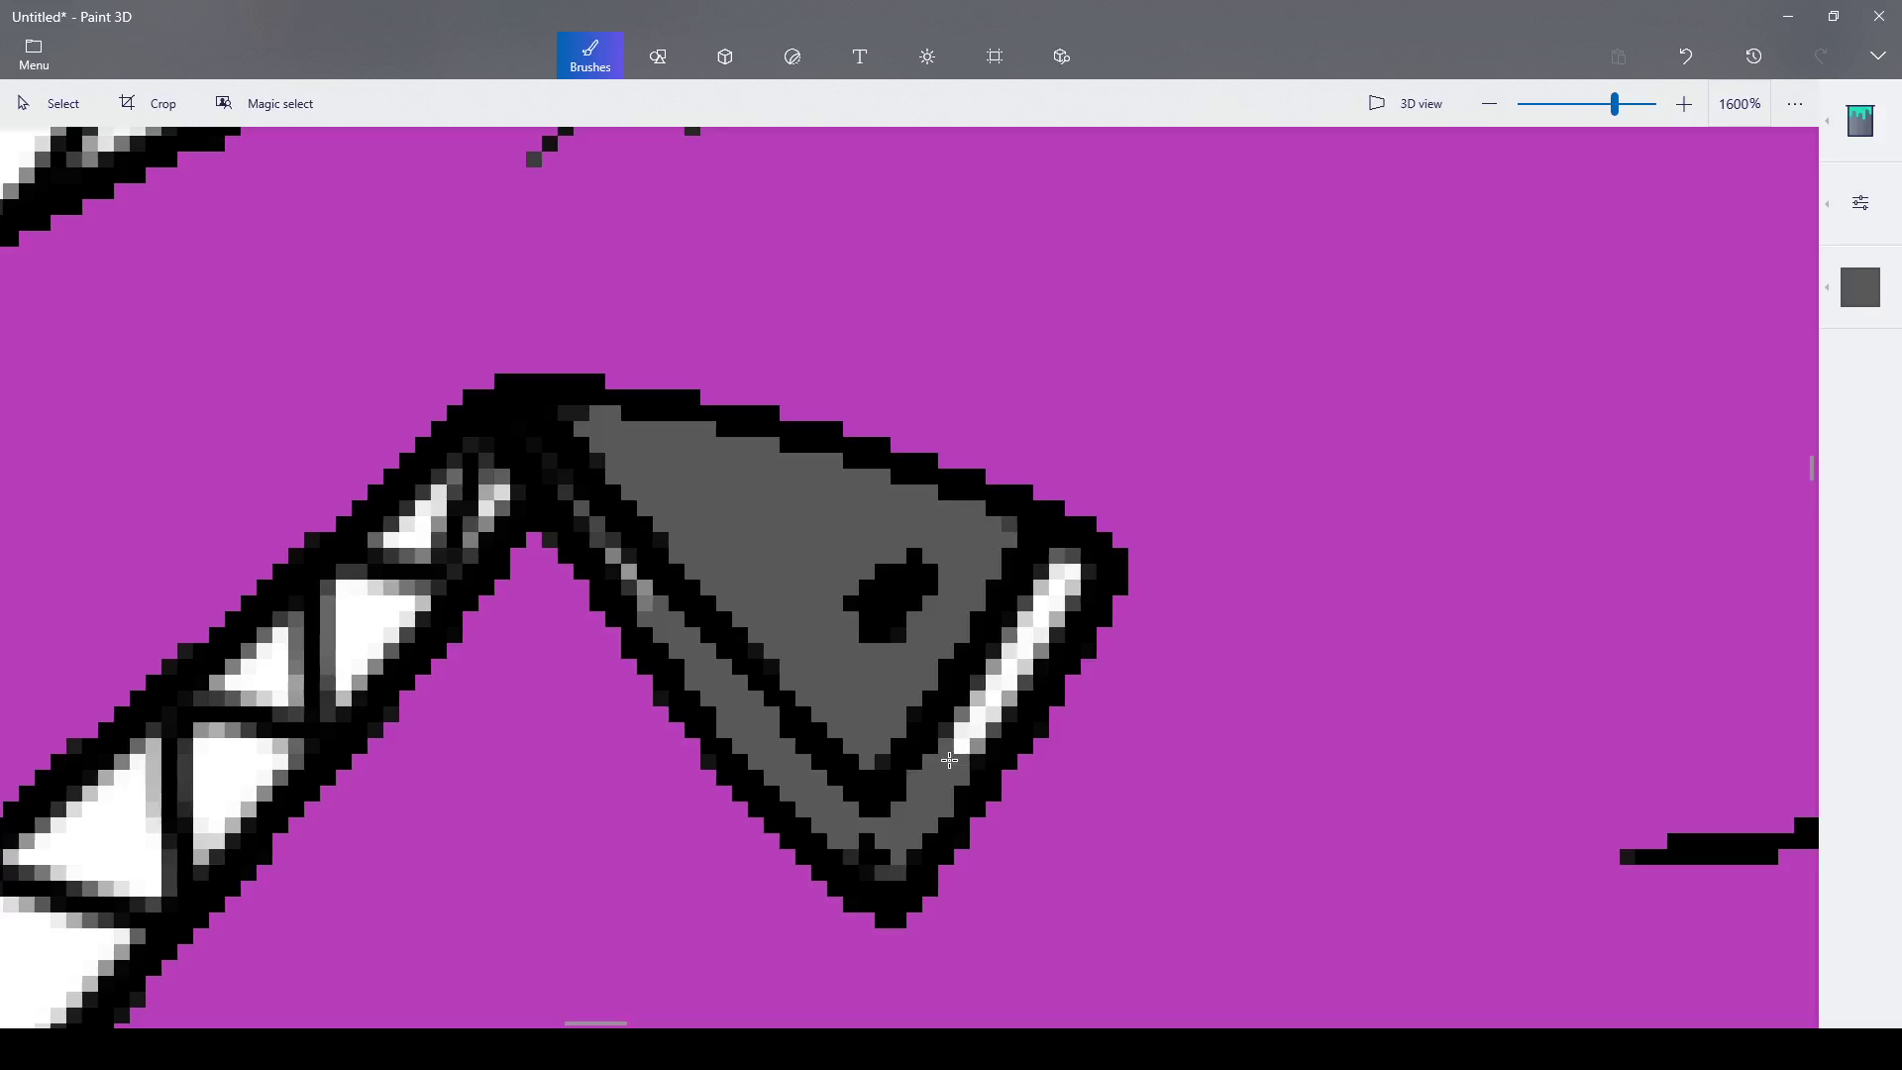
pyautogui.click(966, 737)
pyautogui.scroll(-6, 966, 737)
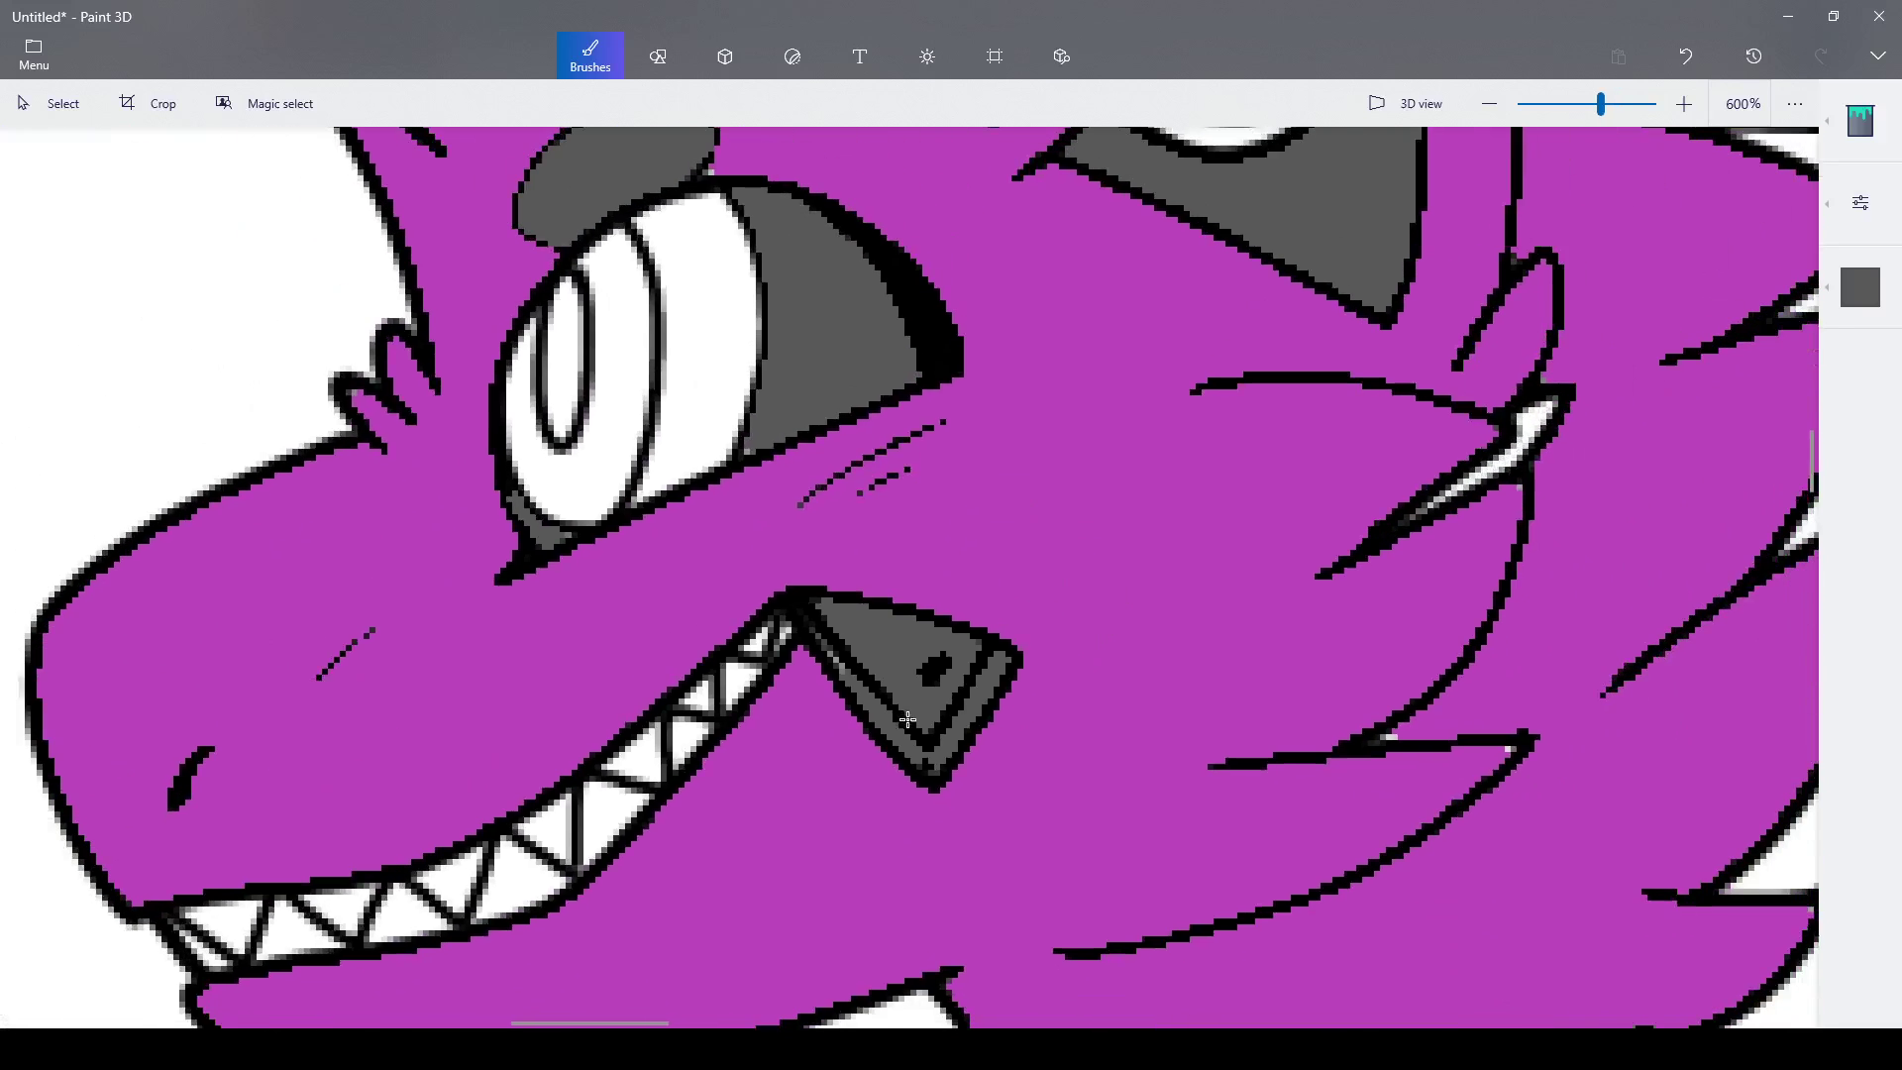
# - Fill all the segments of the front of the neck below the jaw with dark gray
pyautogui.scroll(-3, 903, 705)
pyautogui.scroll(3, 878, 824)
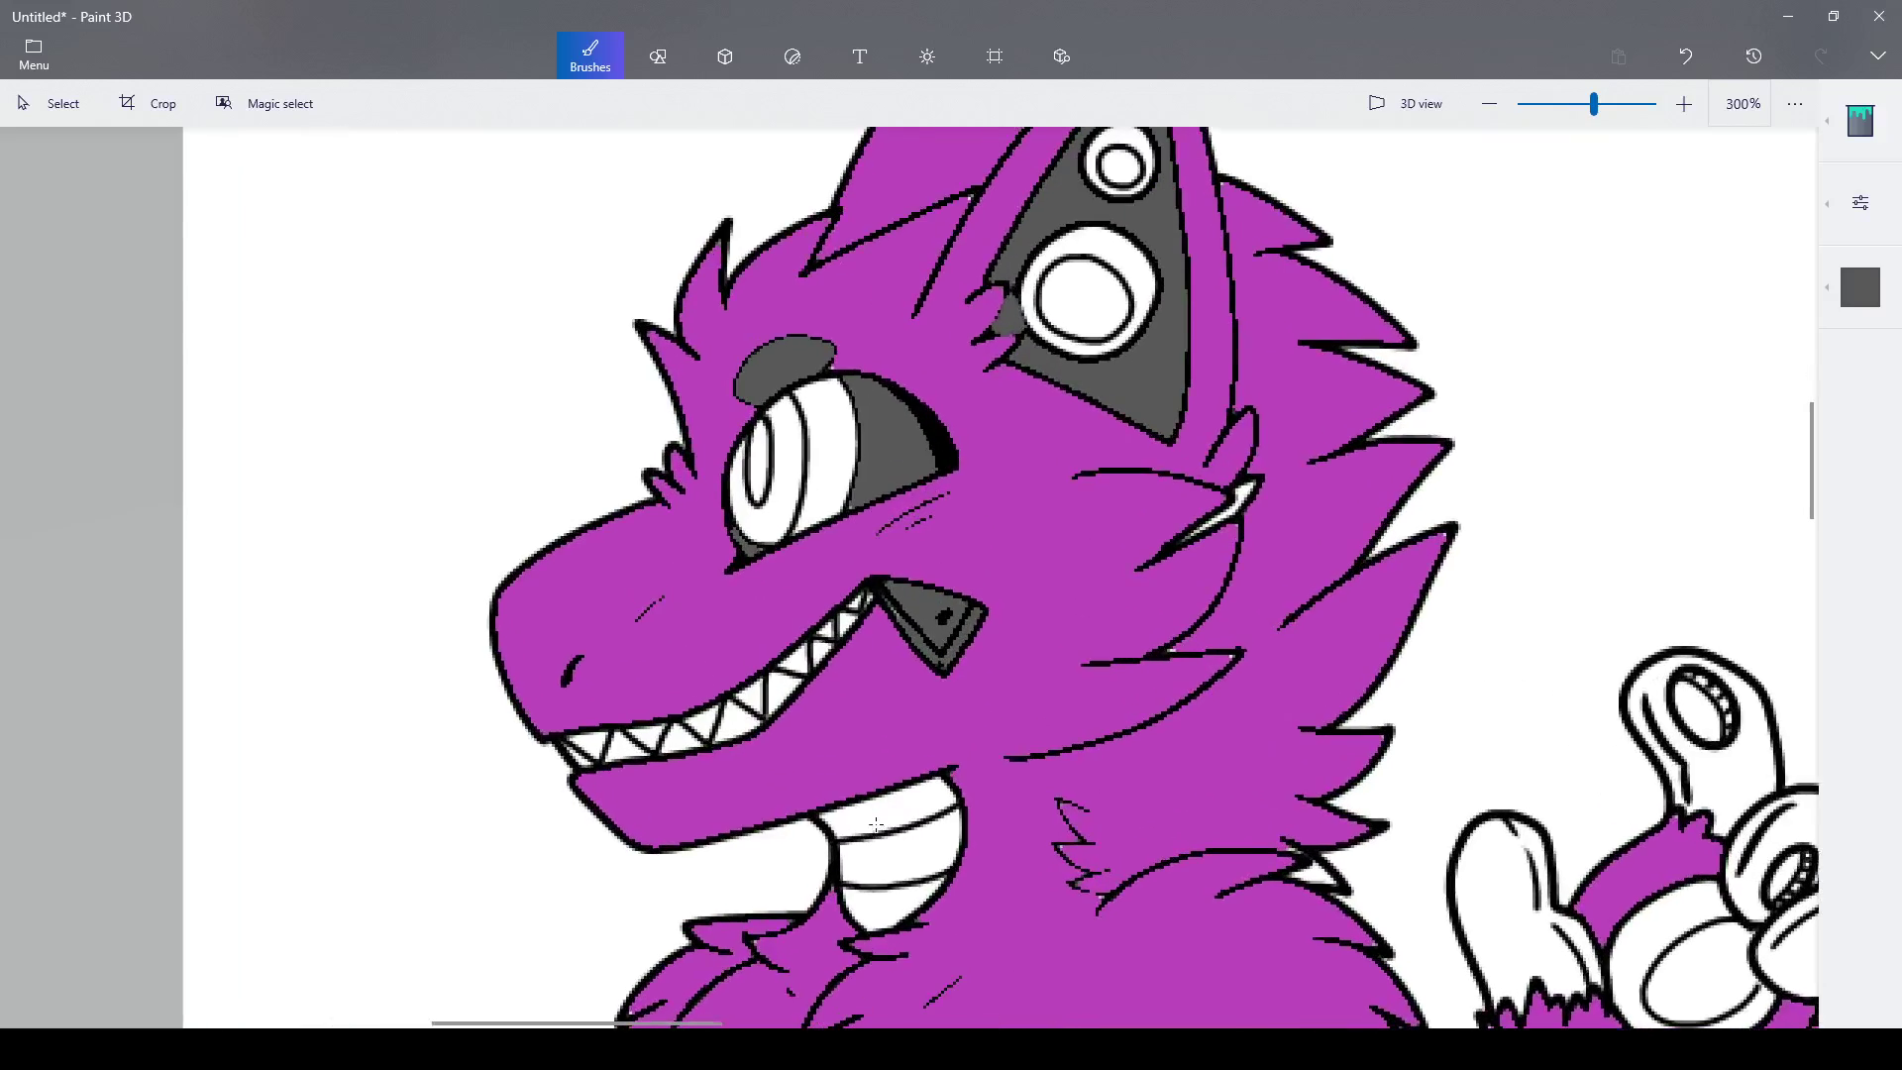
pyautogui.click(877, 824)
pyautogui.click(900, 871)
pyautogui.click(901, 925)
pyautogui.scroll(-3, 900, 926)
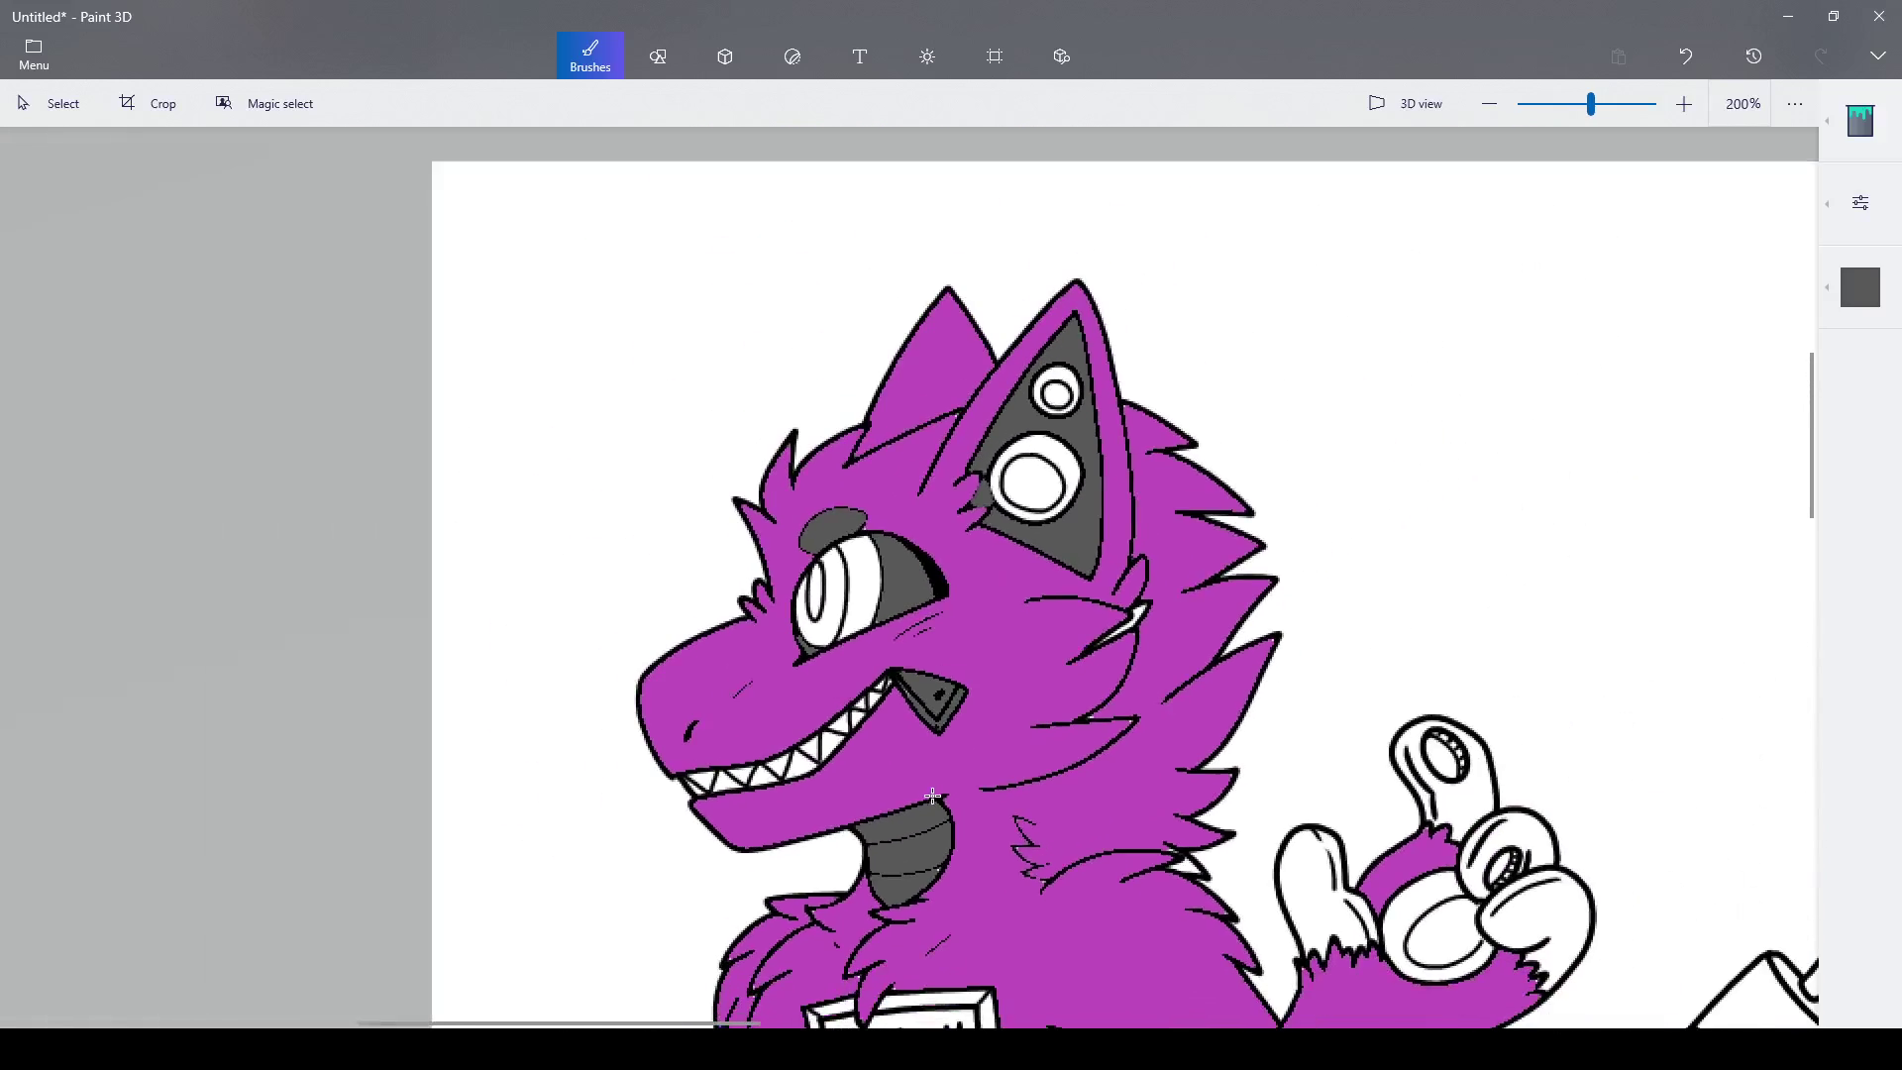
pyautogui.scroll(2, 947, 893)
pyautogui.scroll(3, 946, 893)
pyautogui.click(874, 885)
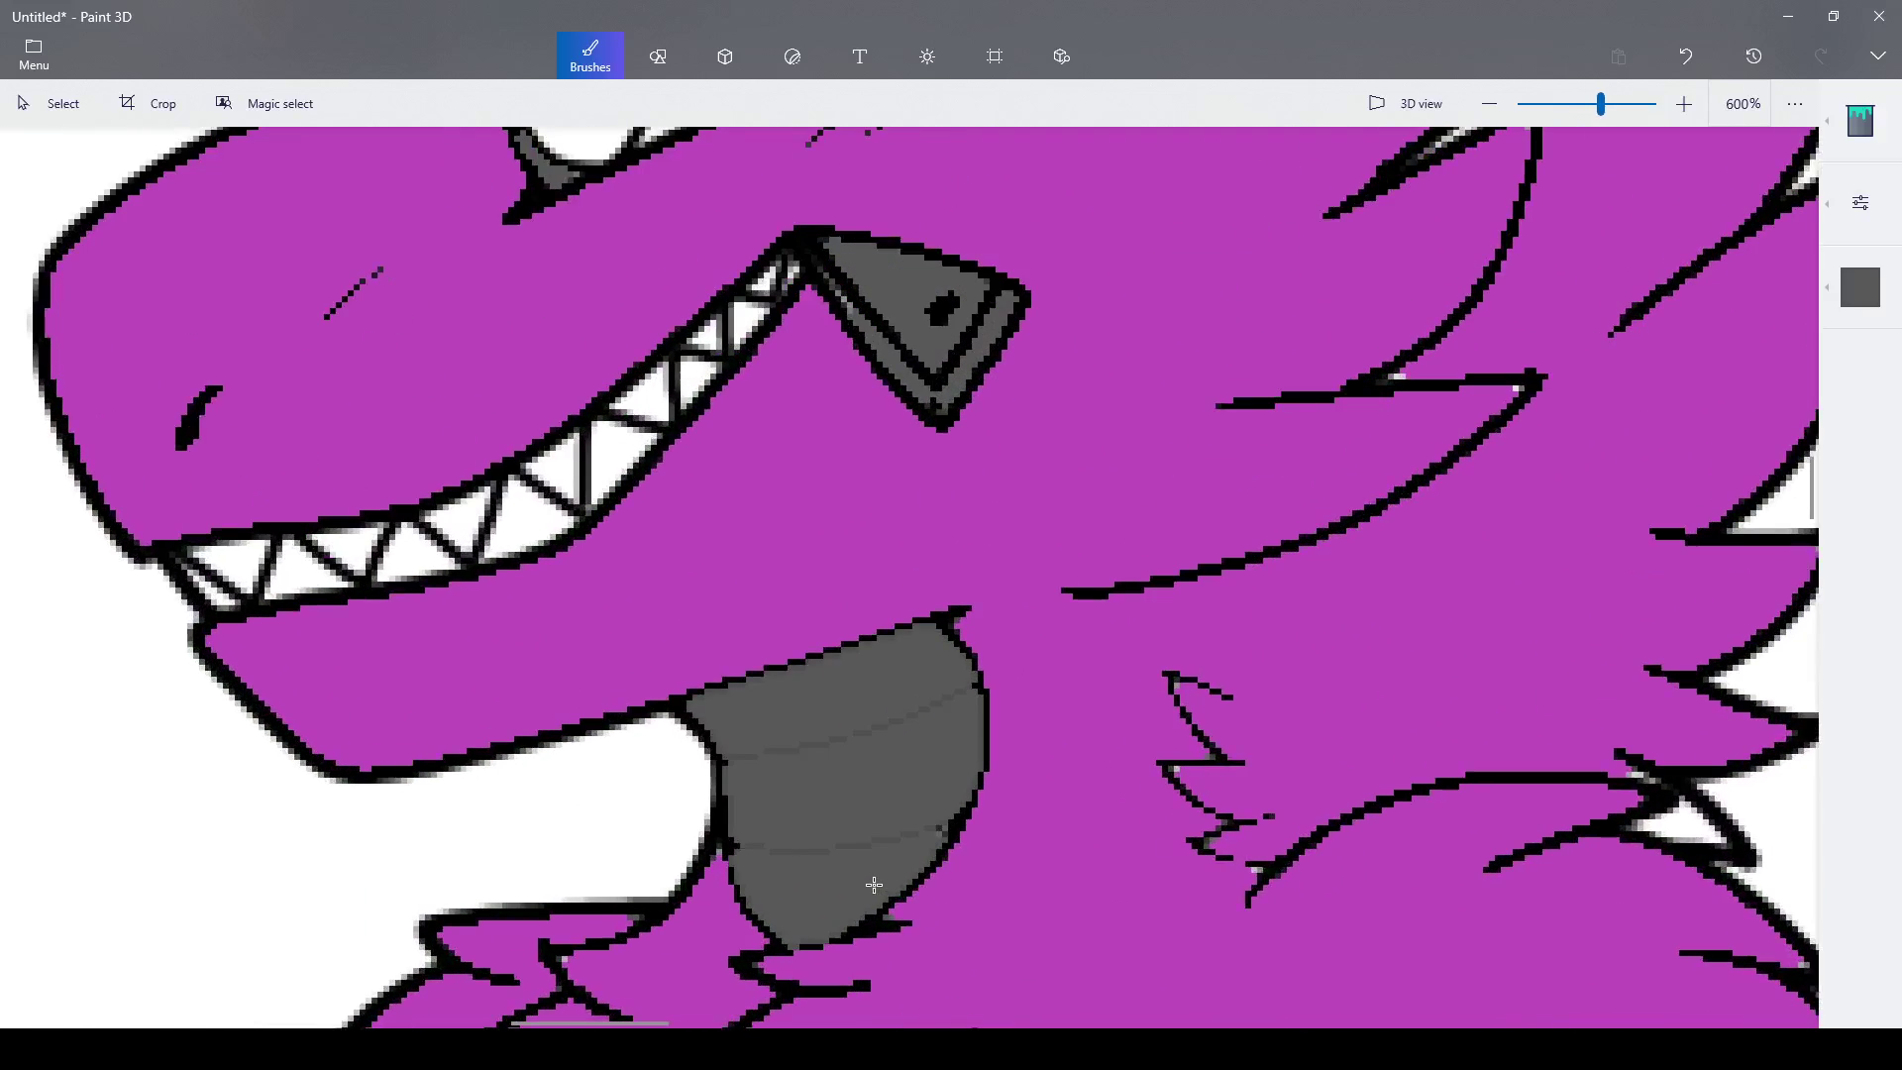
# - Fill the thumb and fingers of the raised hand with dark gray, leaving the fingertip pads white
pyautogui.scroll(-4, 1225, 559)
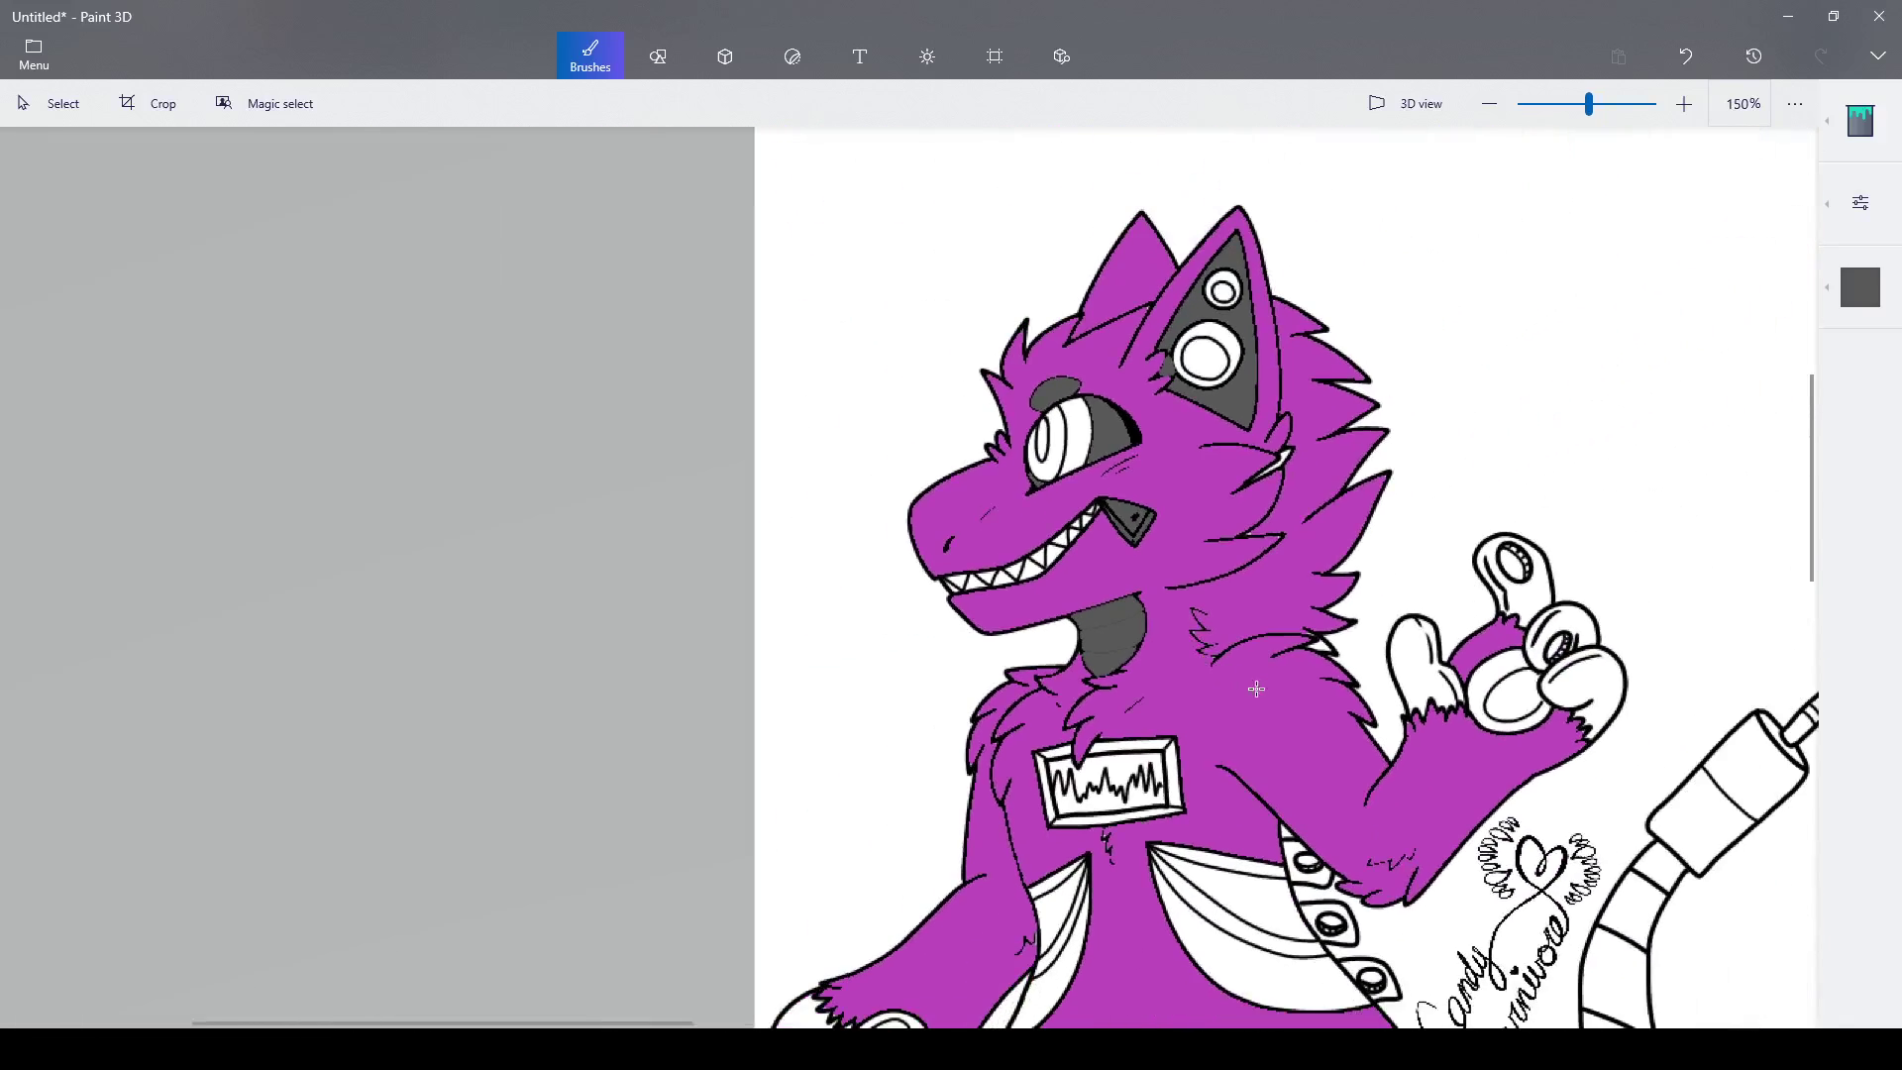
pyautogui.scroll(1, 1457, 697)
pyautogui.click(1411, 654)
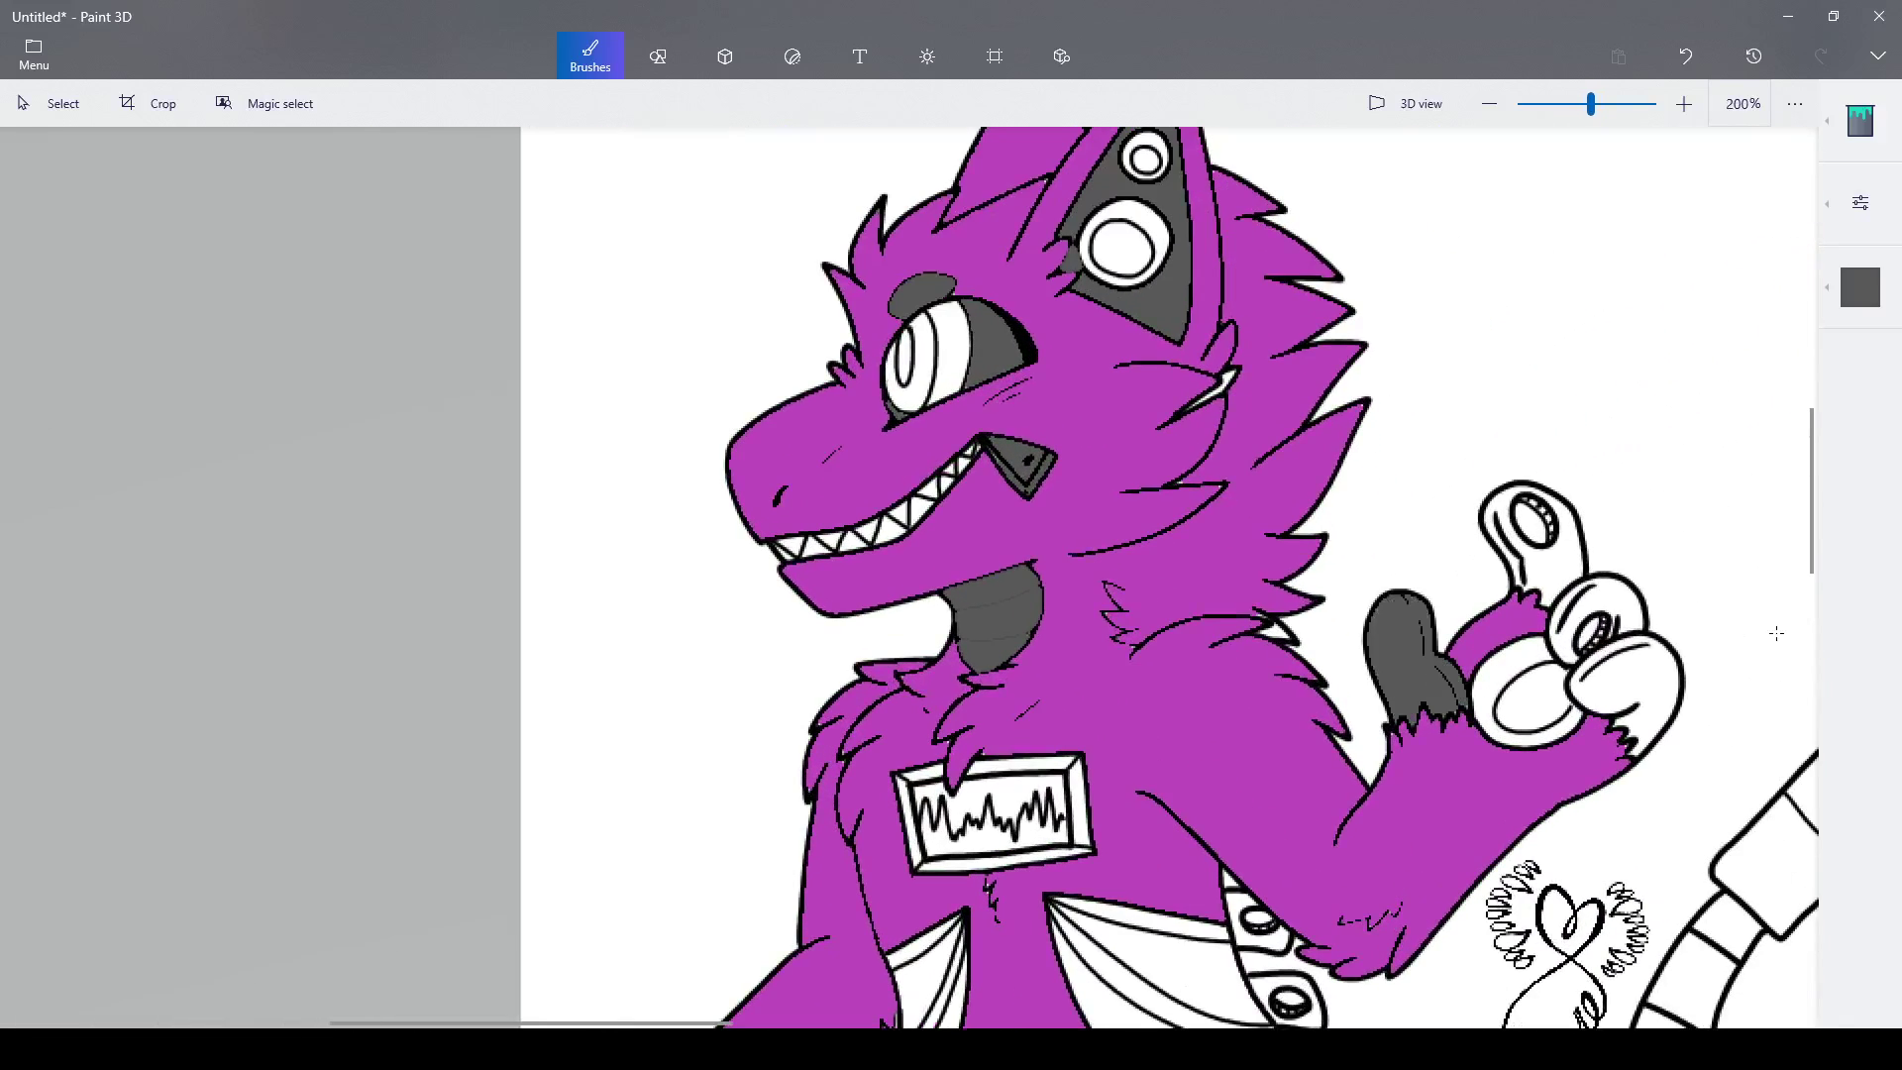
pyautogui.click(1652, 691)
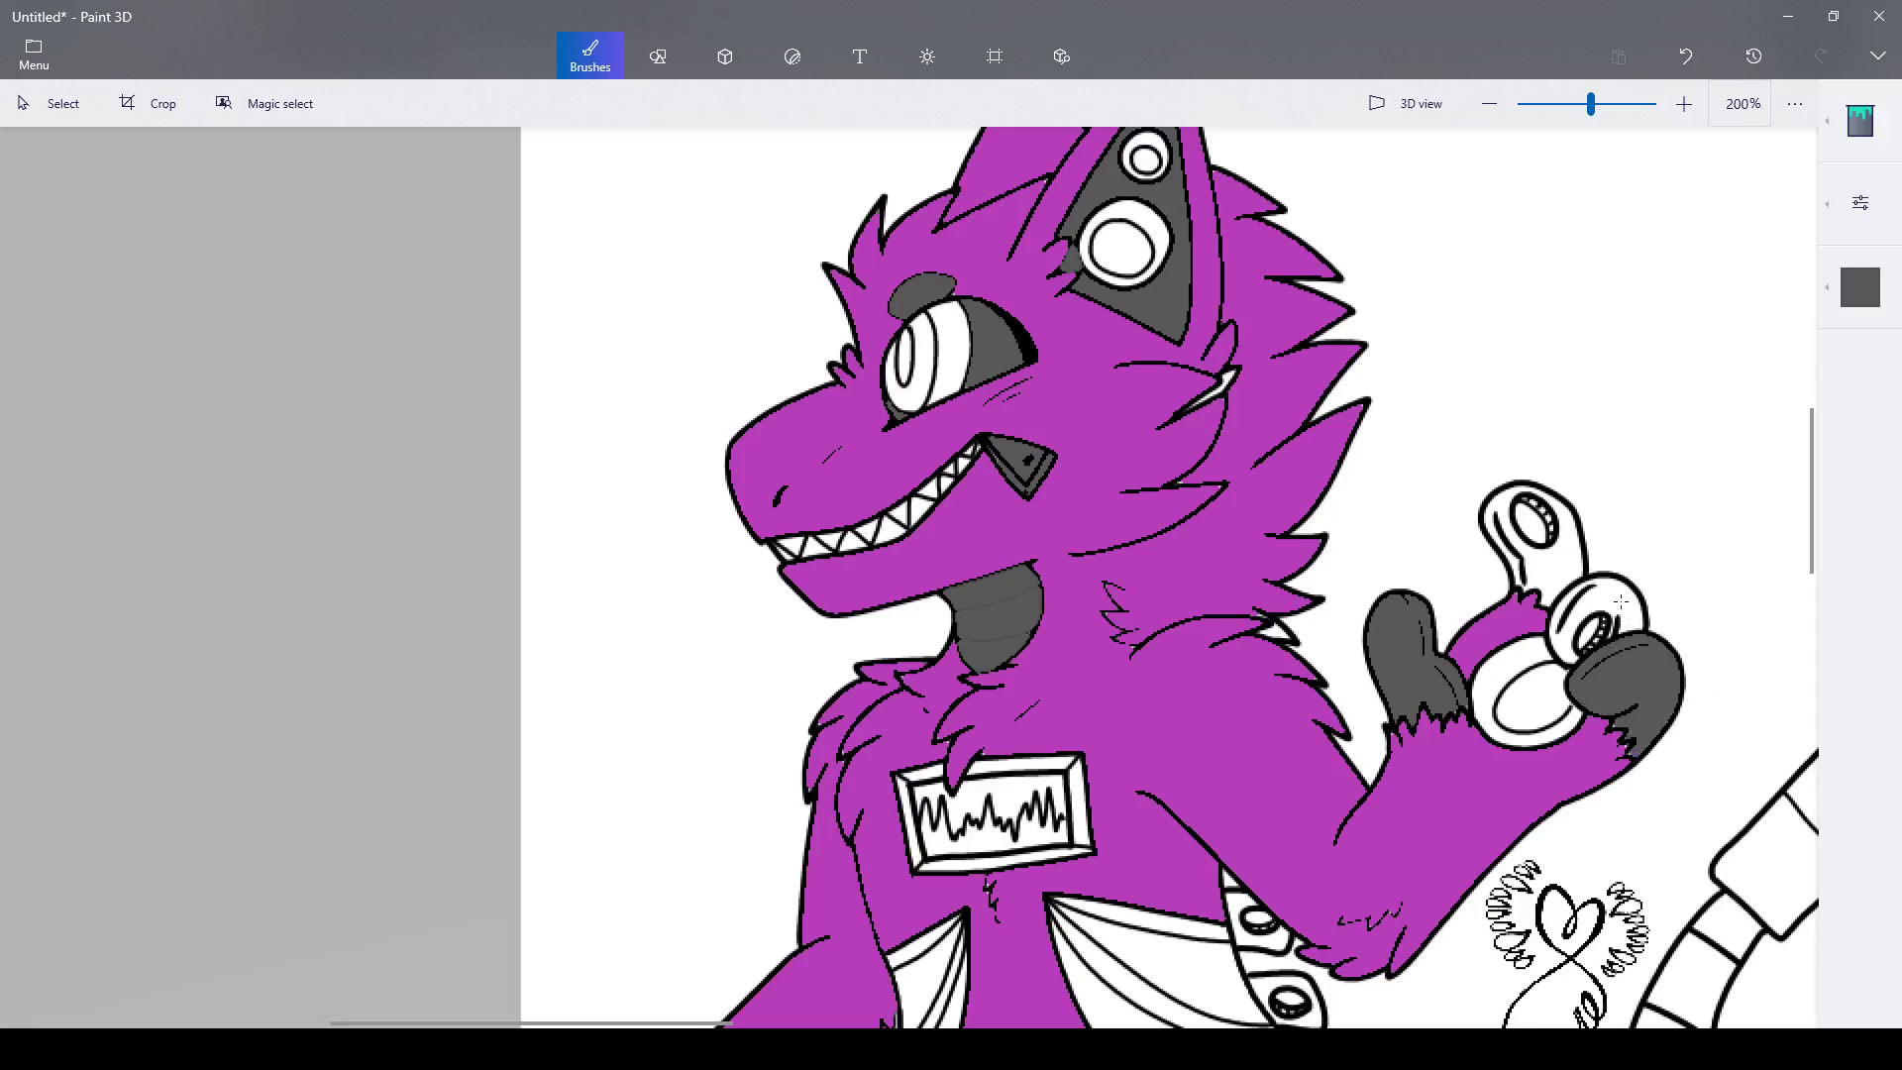
pyautogui.click(1621, 602)
pyautogui.click(1543, 569)
# - Fill the outer ring of the raised hand's palm pad with dark gray
pyautogui.scroll(-3, 1542, 569)
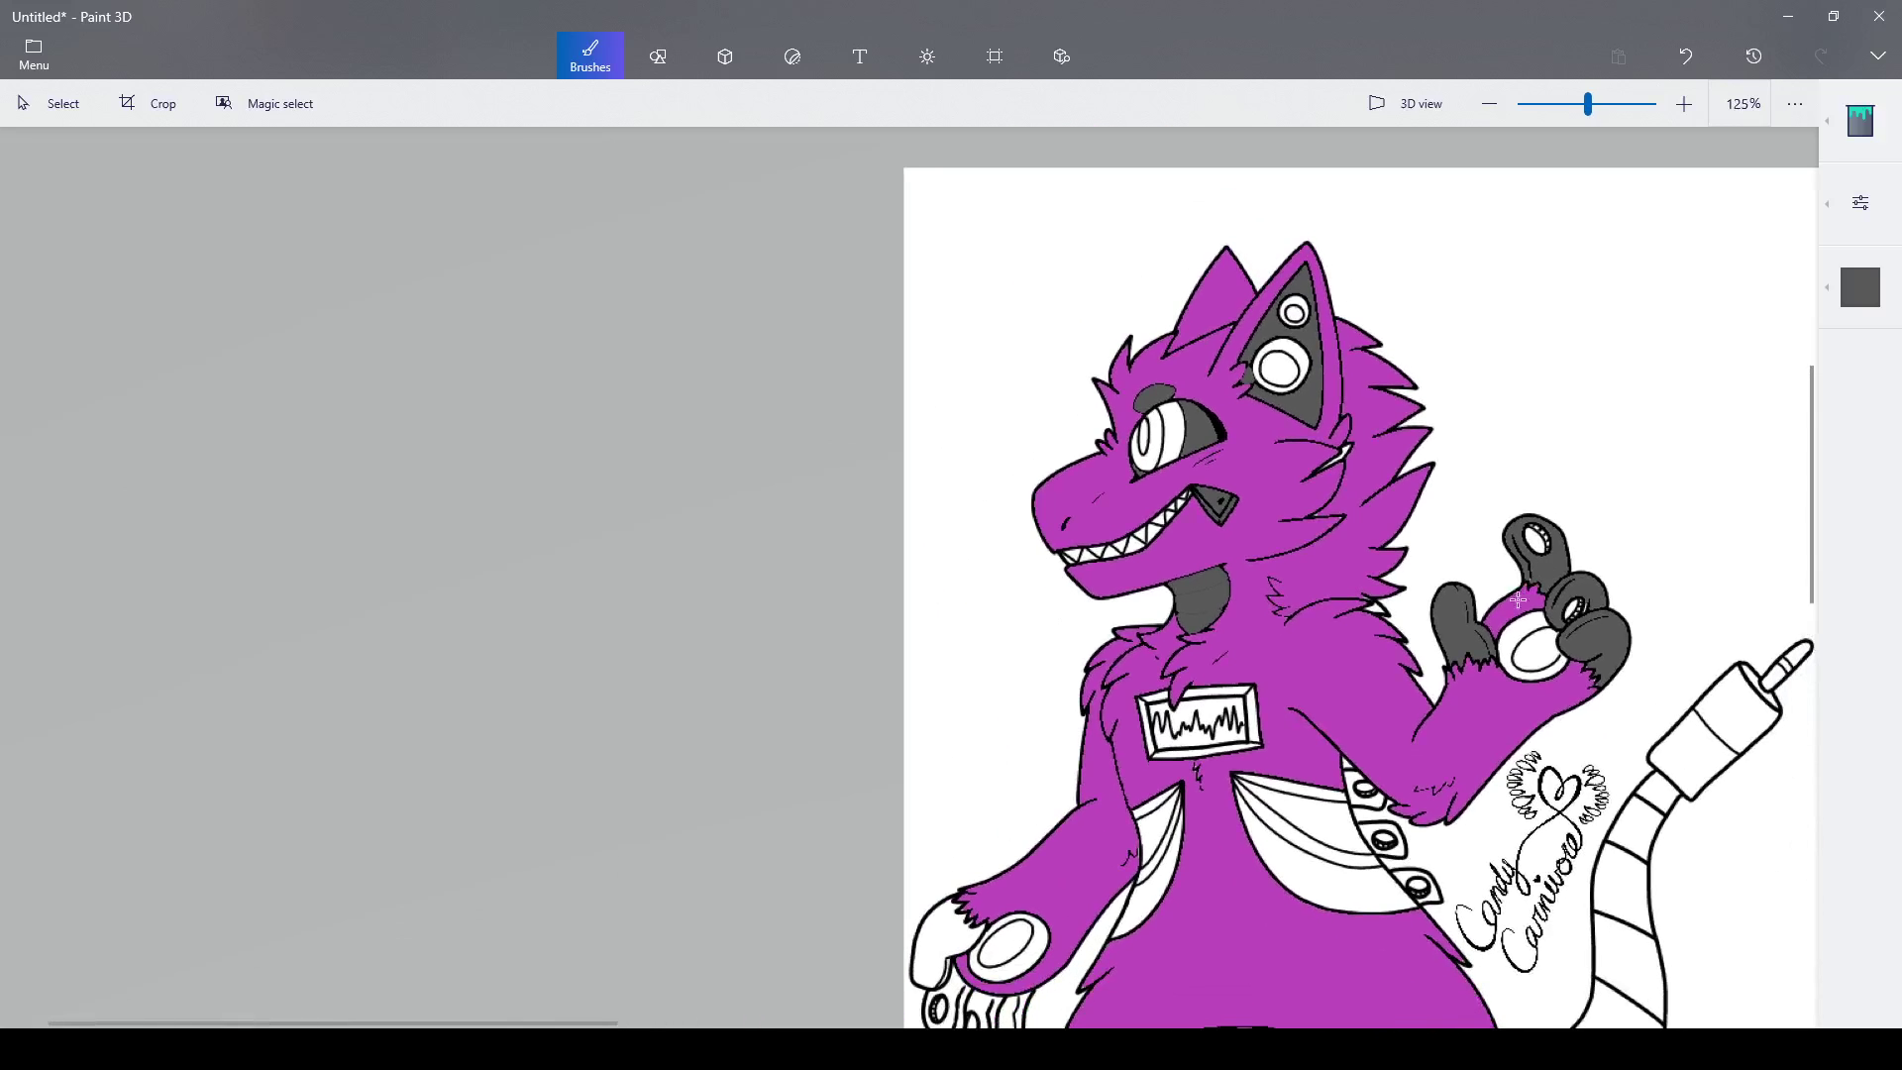
pyautogui.scroll(4, 840, 685)
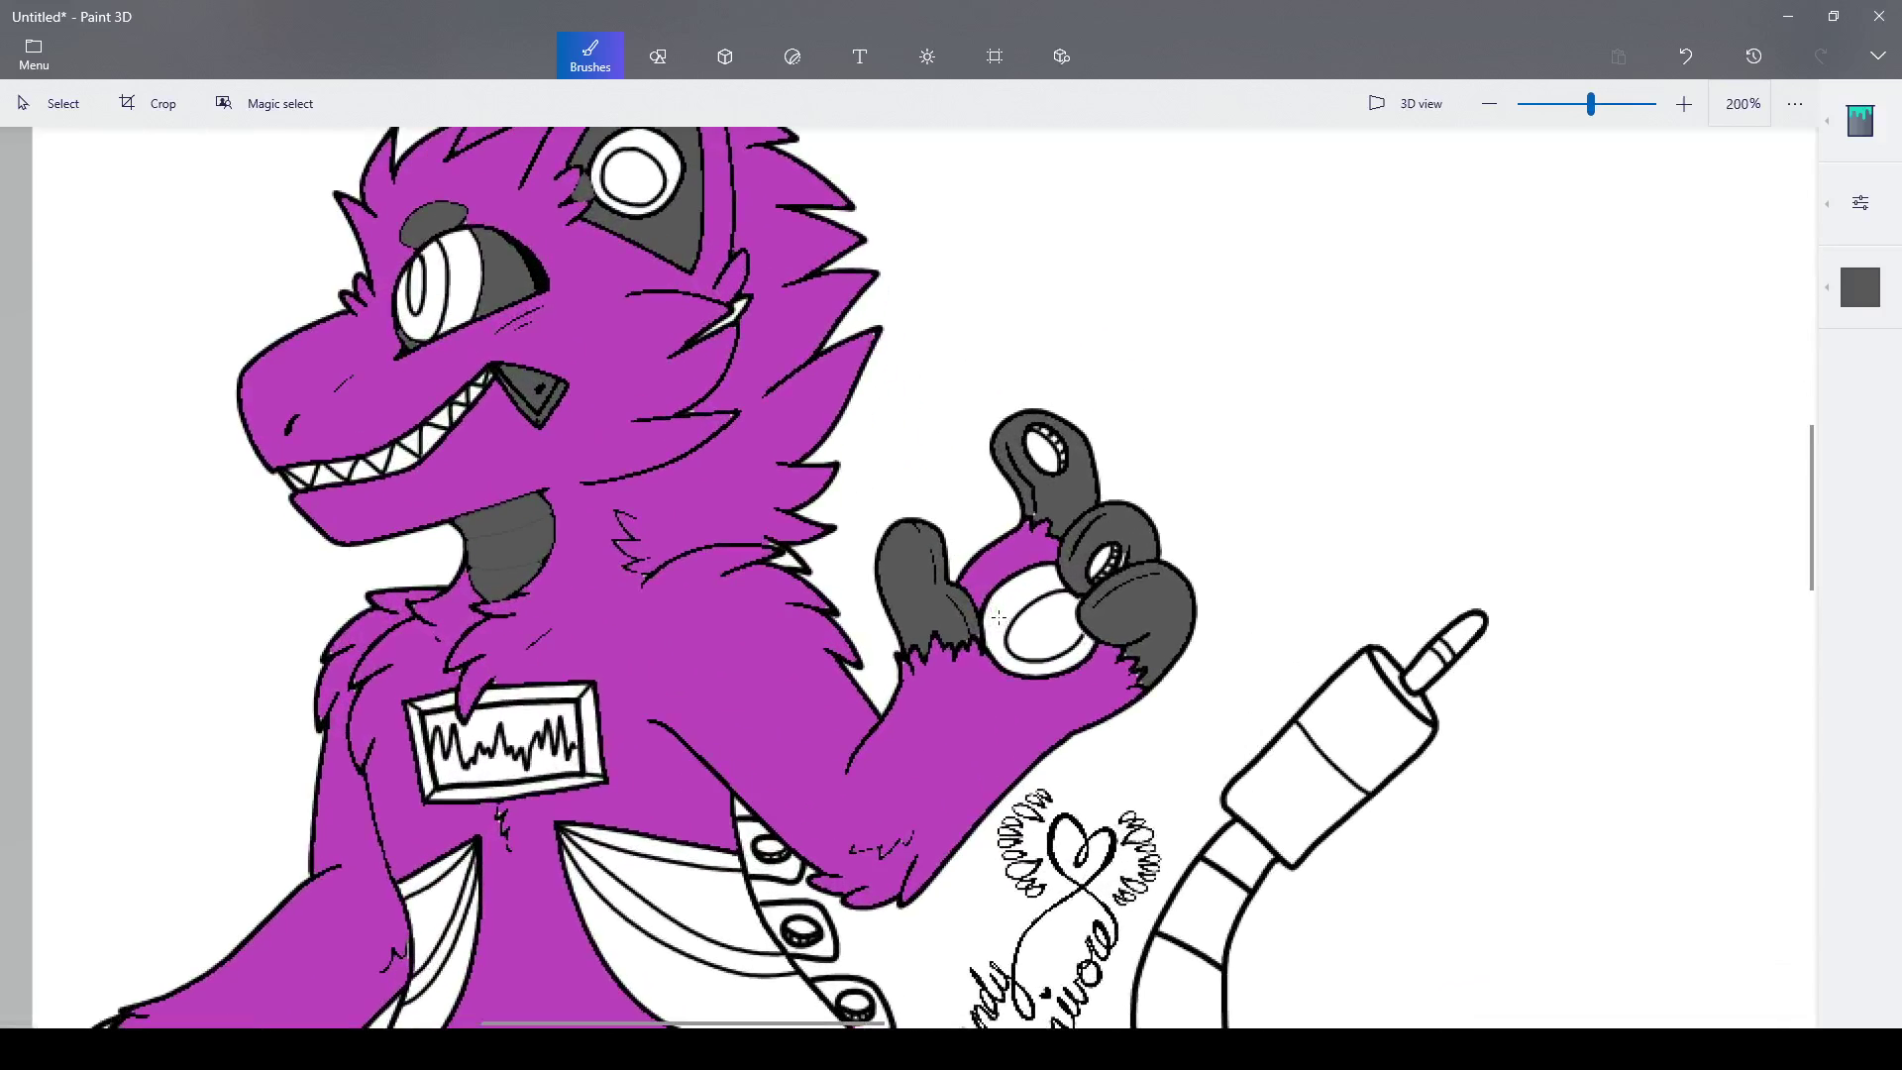
pyautogui.scroll(-2, 458, 916)
pyautogui.scroll(1, 326, 987)
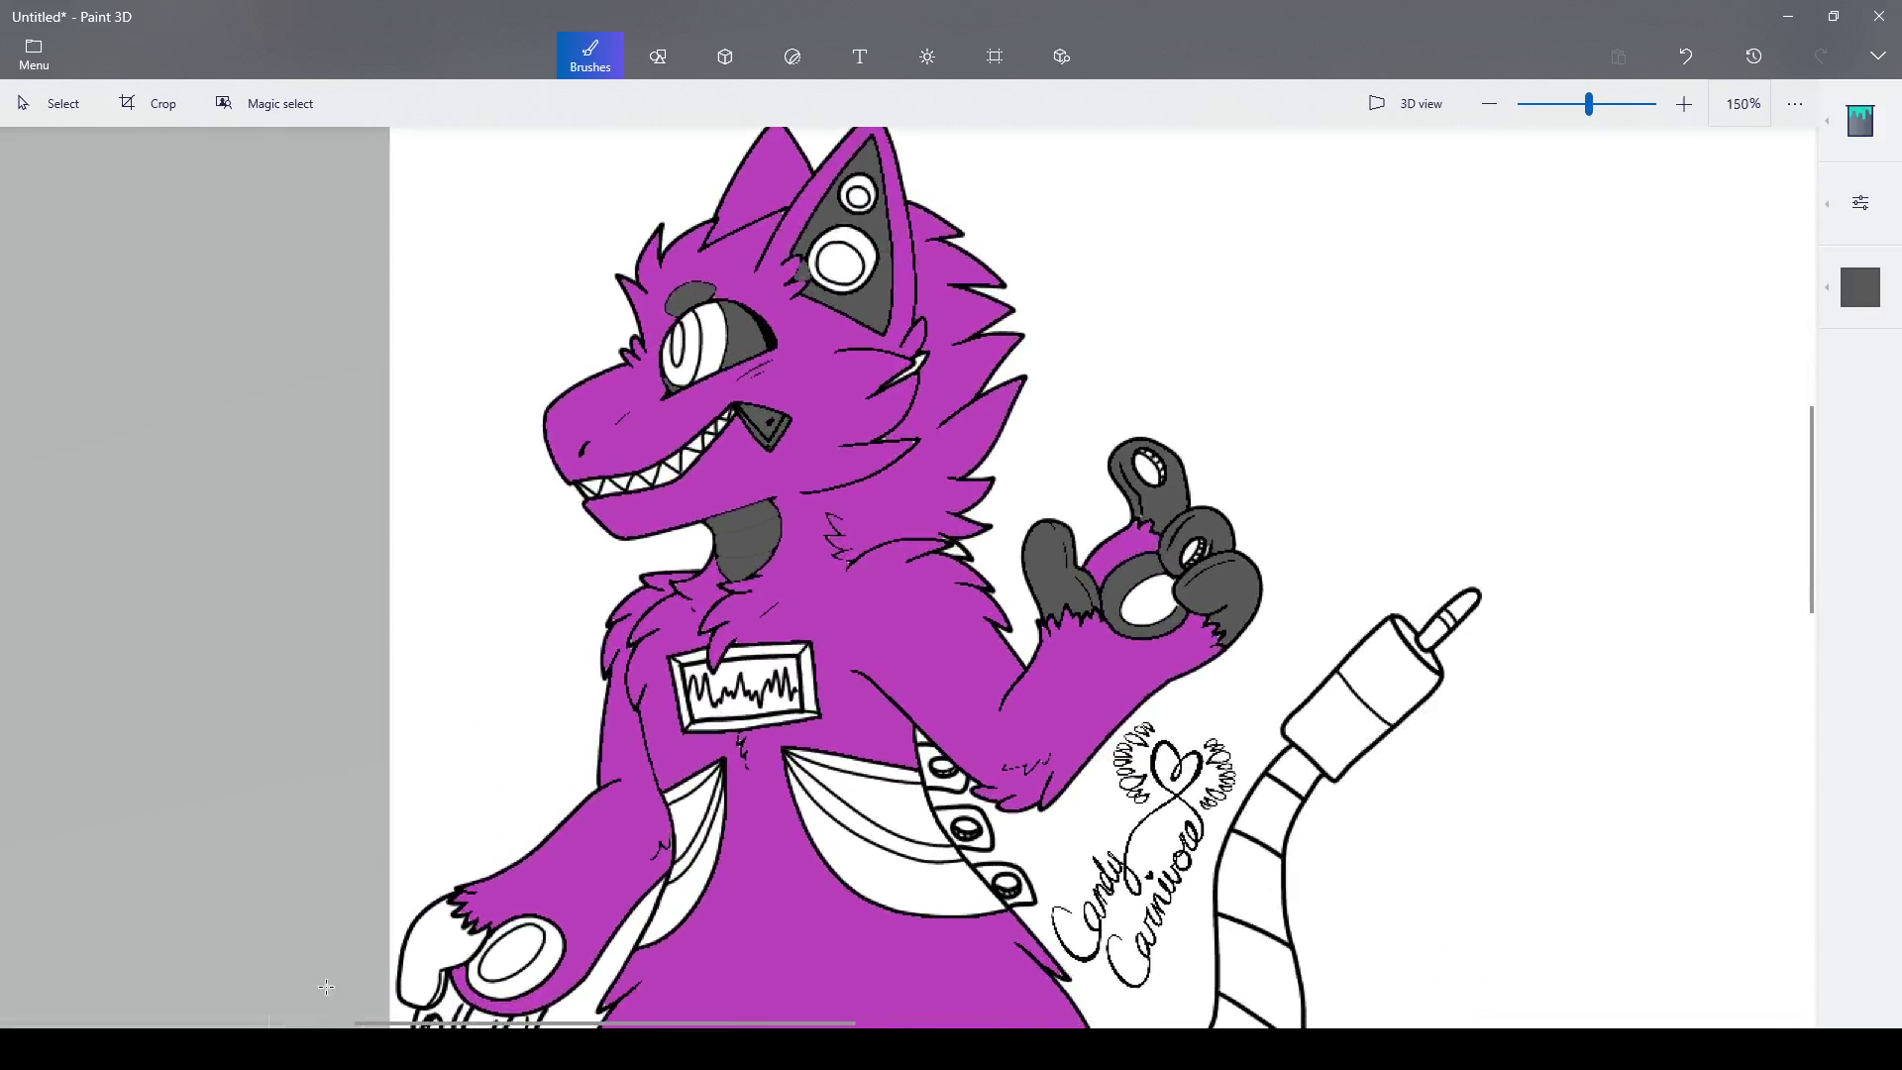
# - Fill the thumb and all the finger sections of the lowered hand with dark gray, leaving the fingertip pads white
pyautogui.click(438, 957)
pyautogui.scroll(-5, 438, 957)
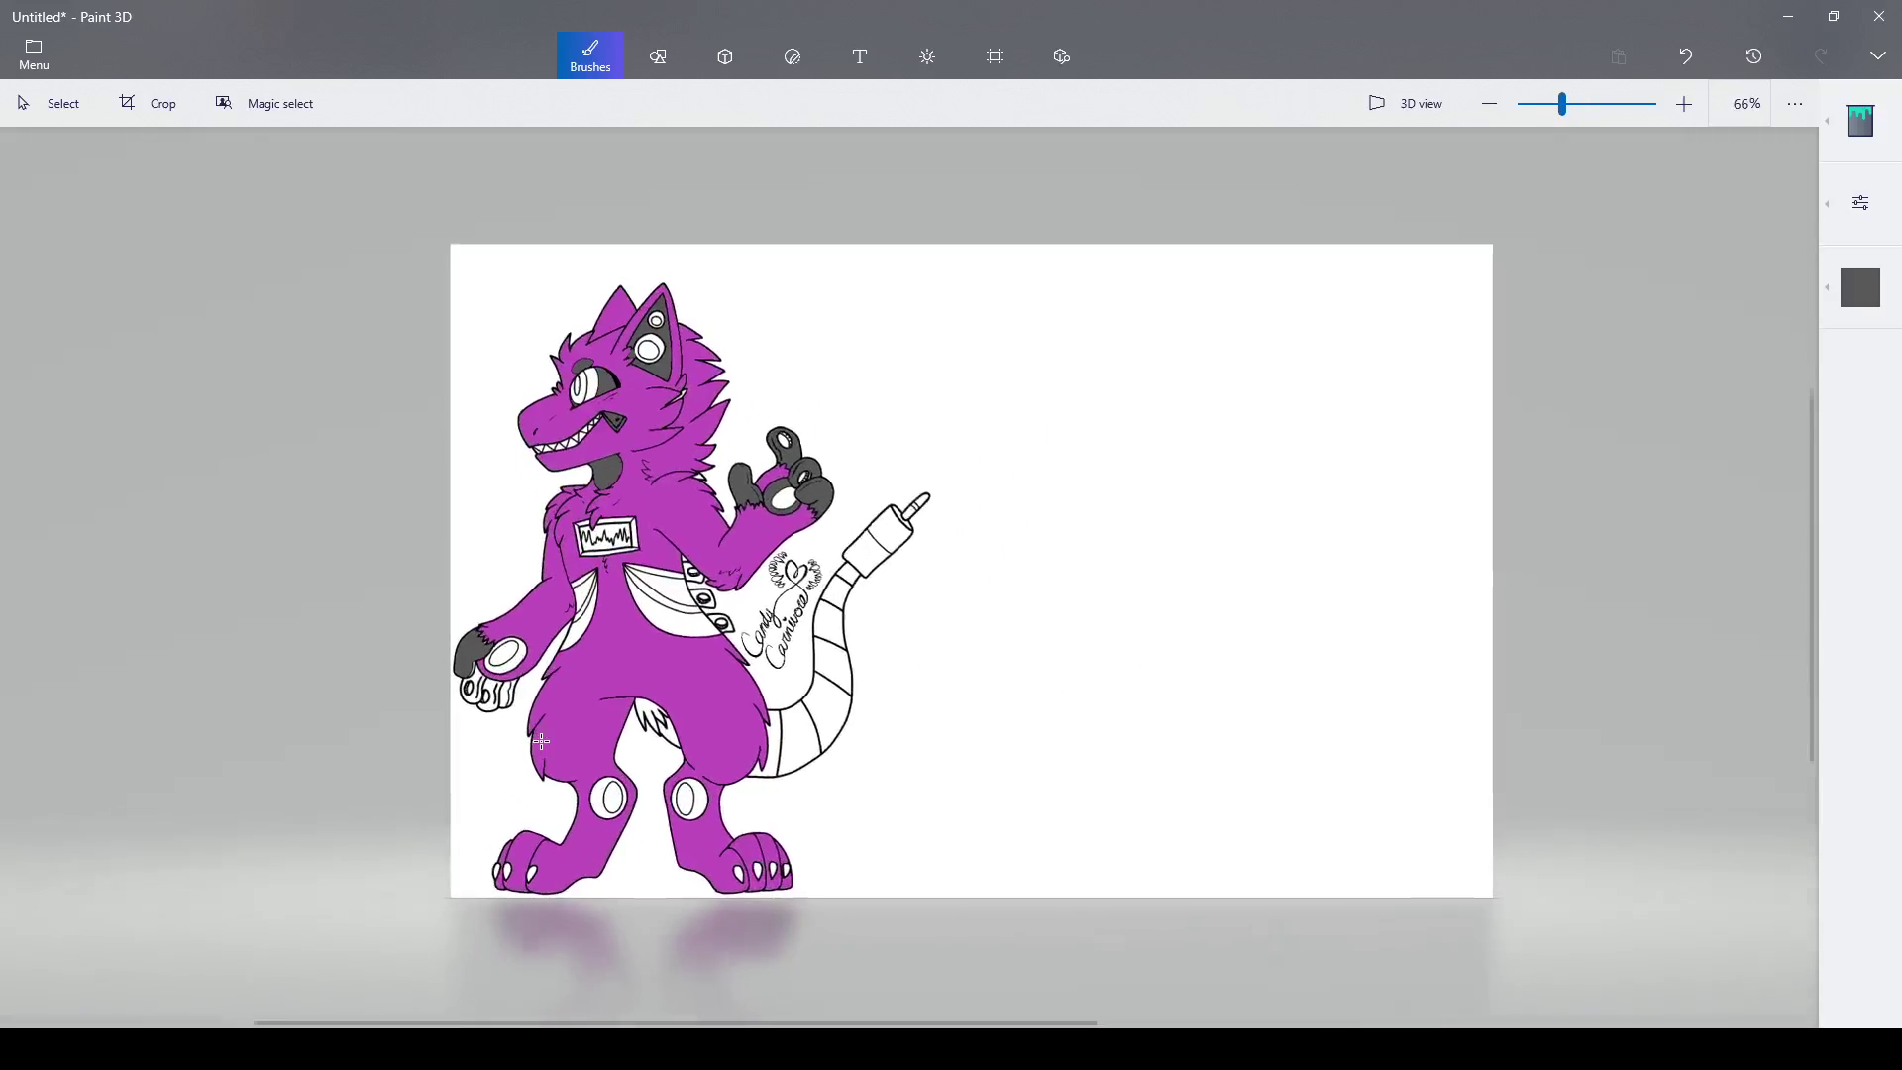
pyautogui.scroll(8, 541, 741)
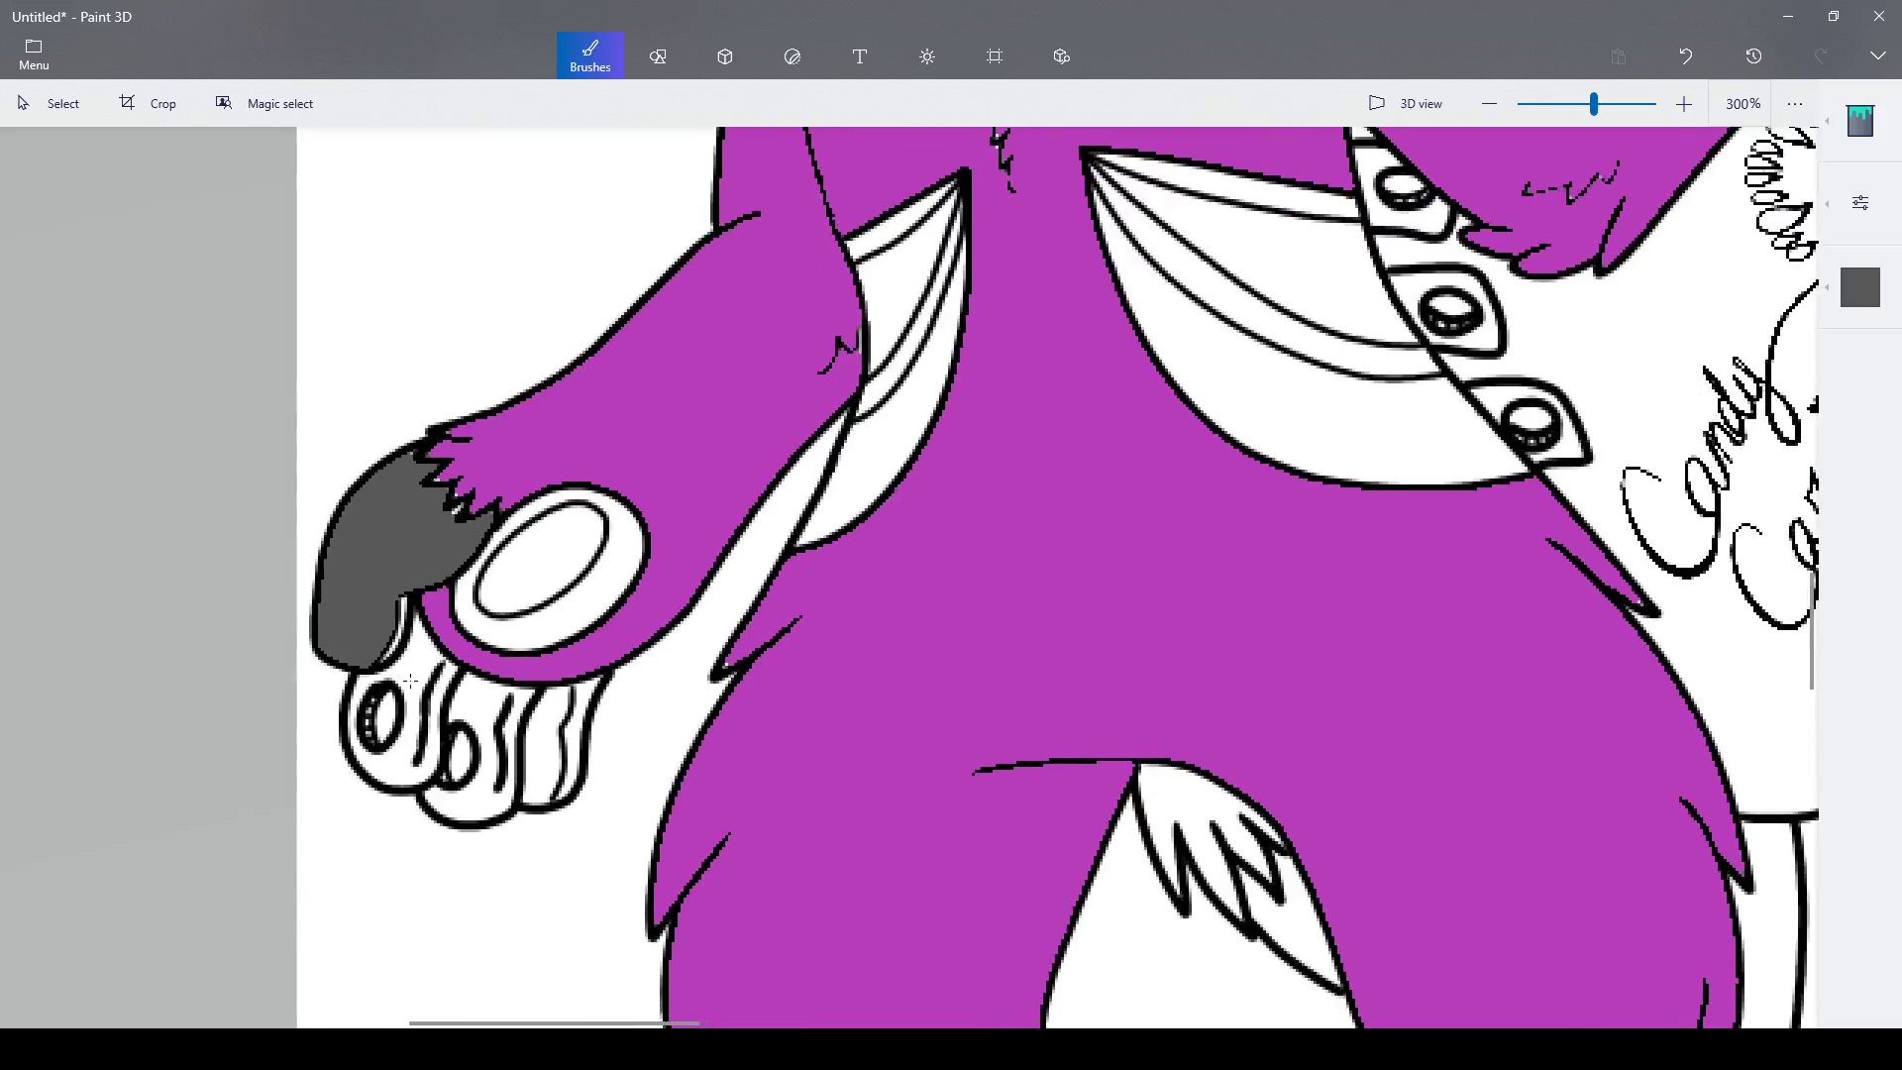
pyautogui.scroll(1, 410, 681)
pyautogui.click(410, 684)
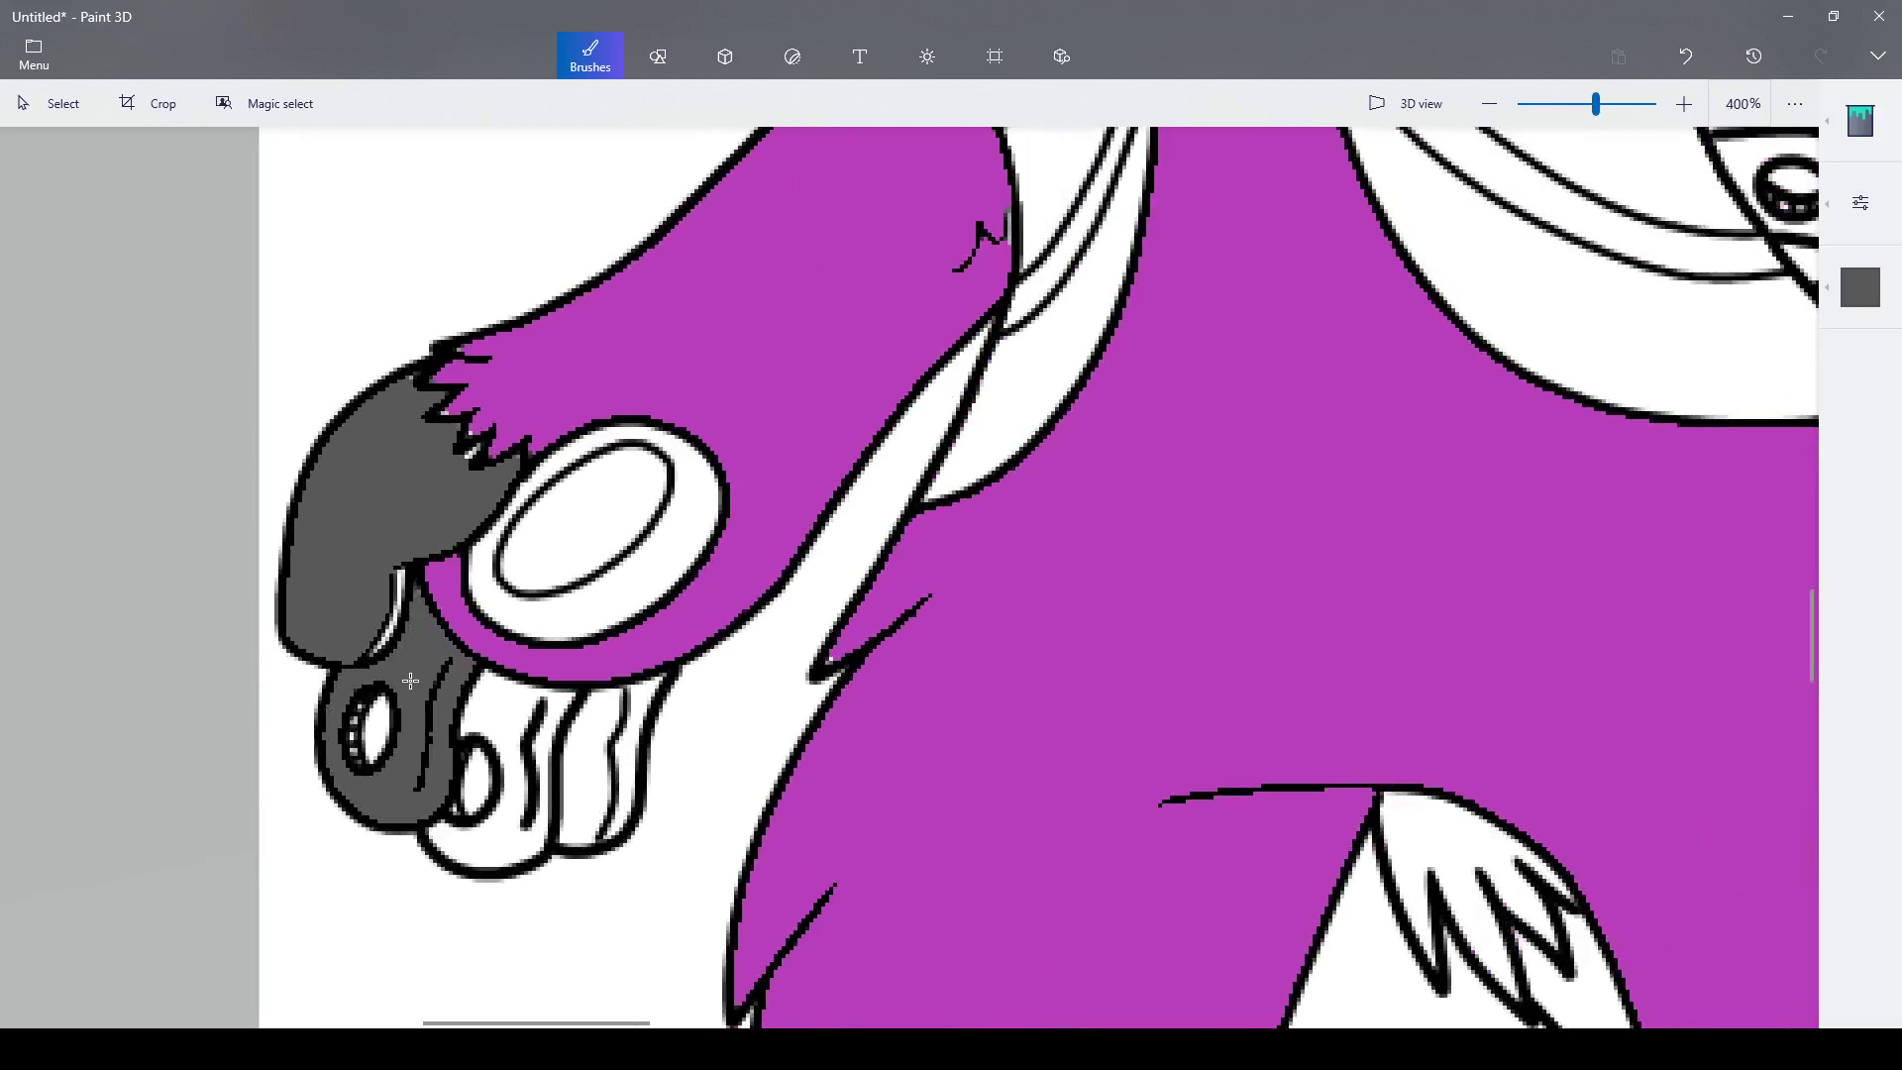
pyautogui.click(492, 829)
pyautogui.click(567, 799)
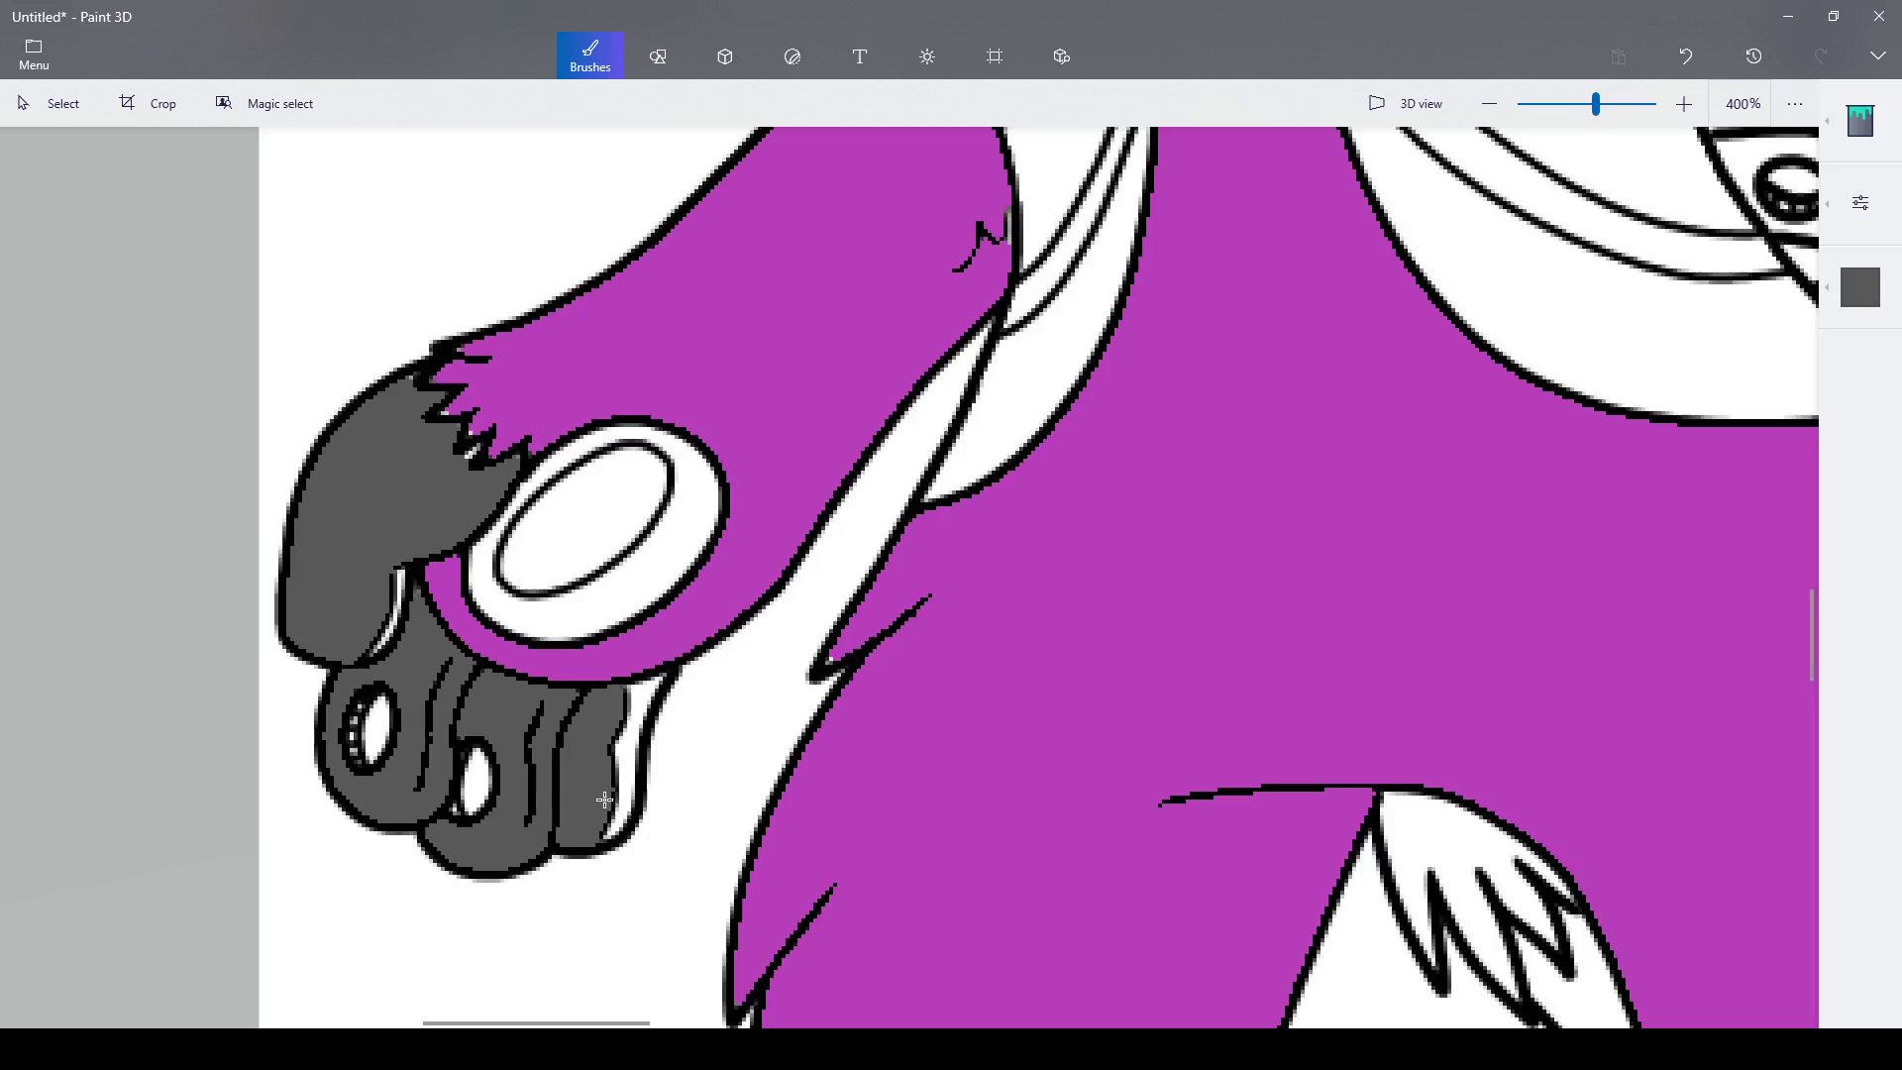
pyautogui.click(628, 789)
# - Fill every section of the two curved panels on the sides of the torso with dark gray
pyautogui.scroll(-5, 627, 790)
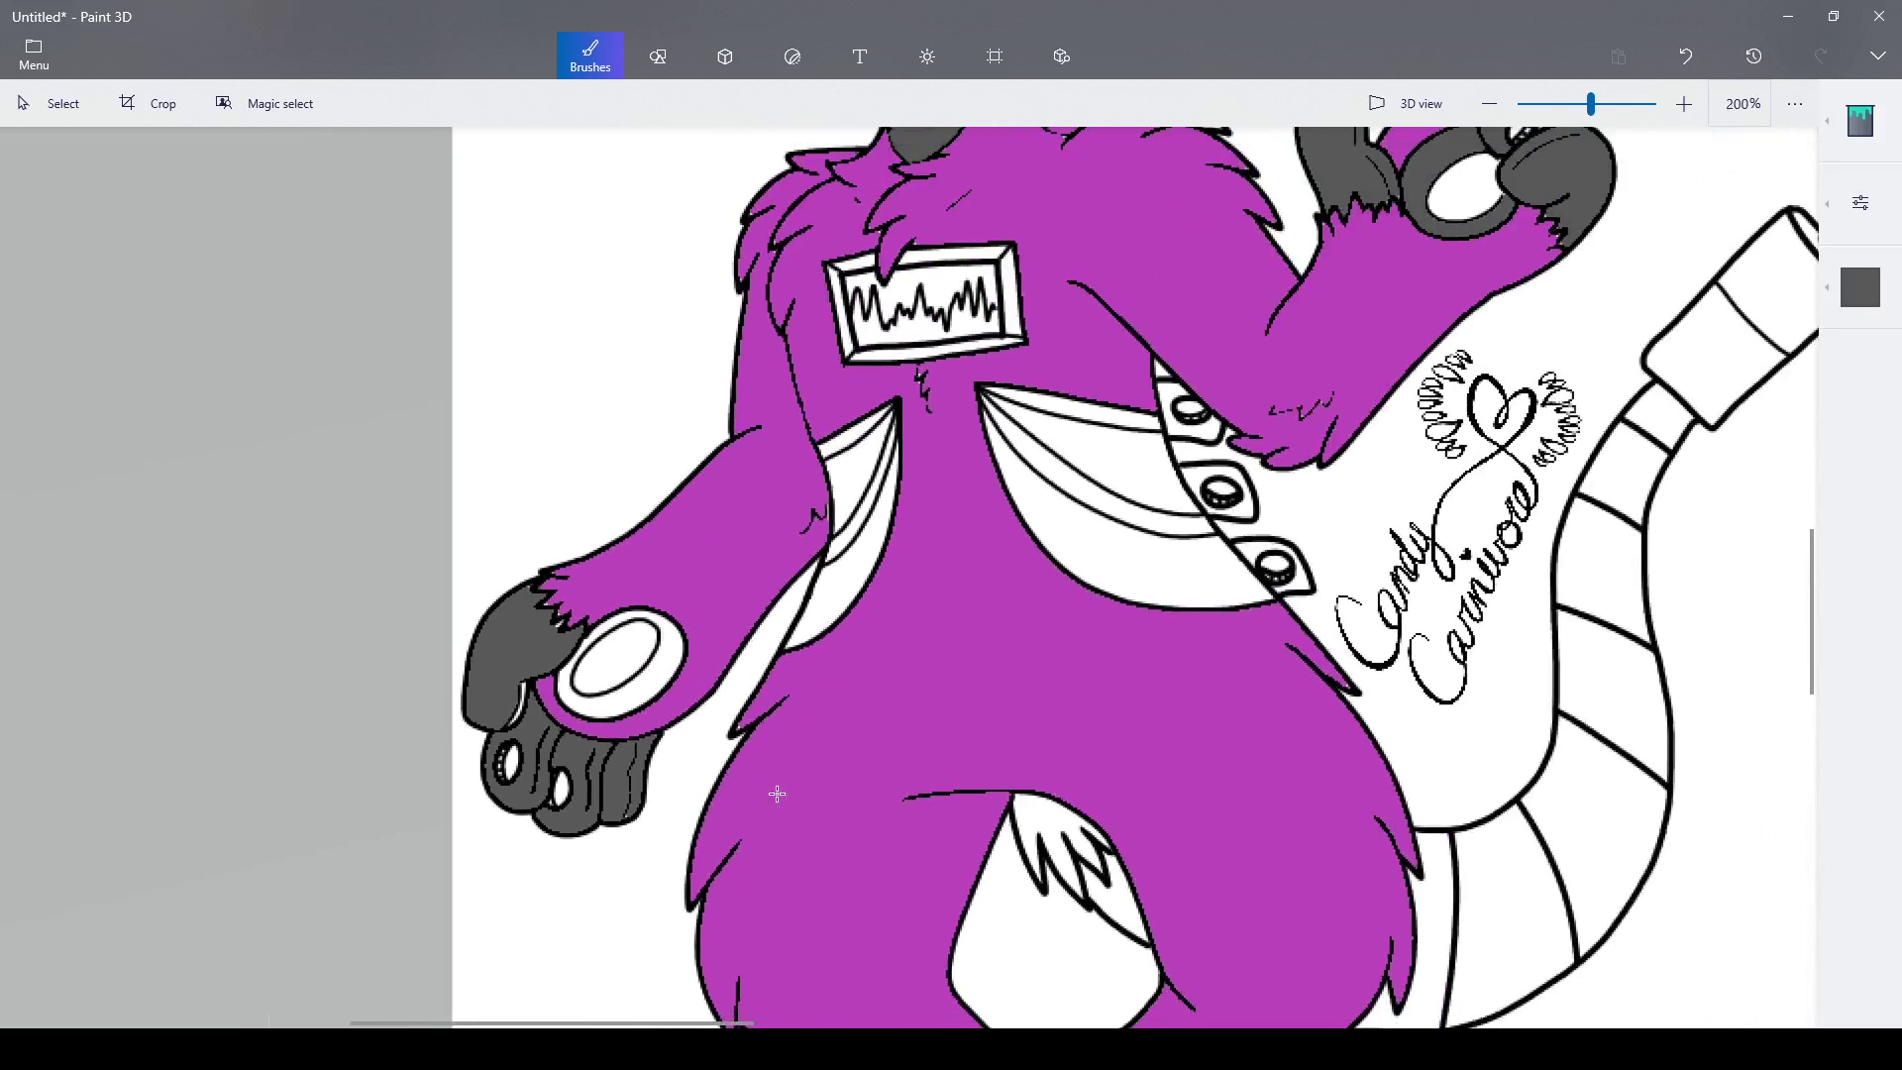
pyautogui.click(990, 636)
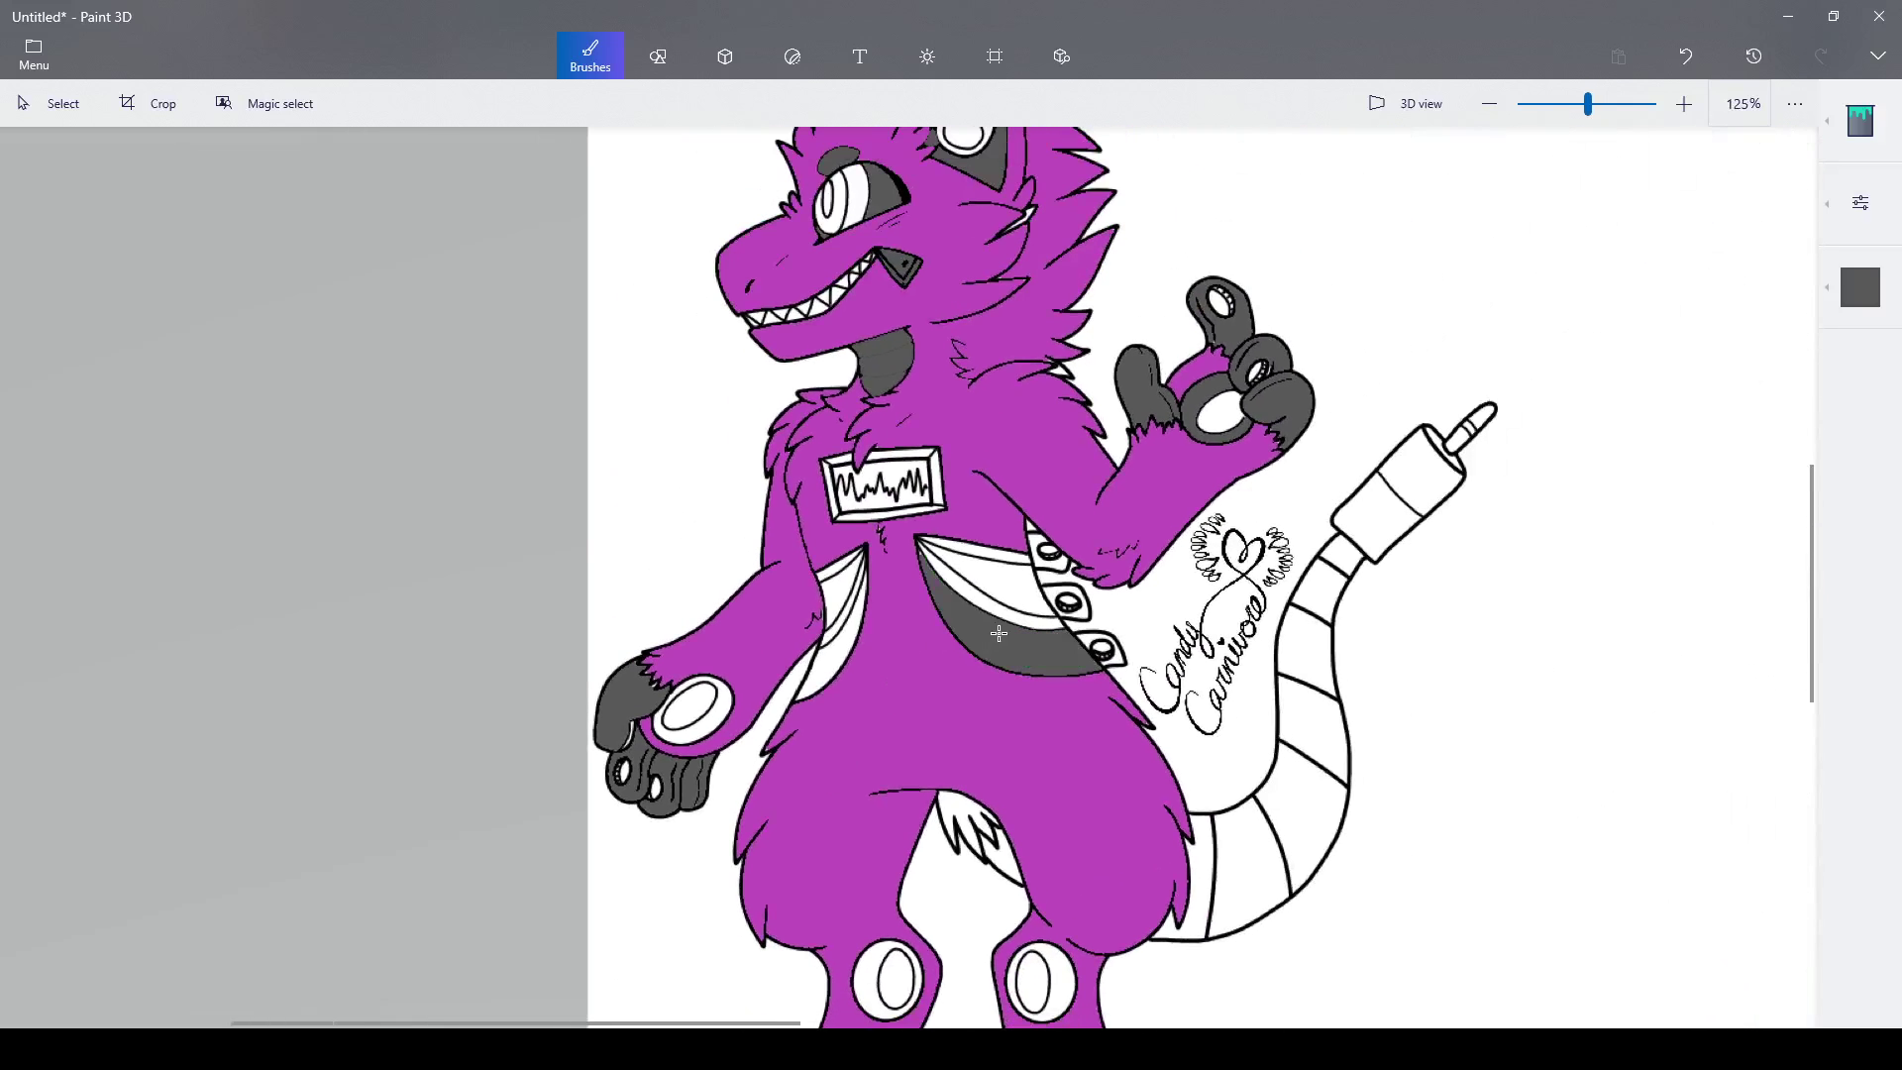
pyautogui.scroll(3, 1001, 629)
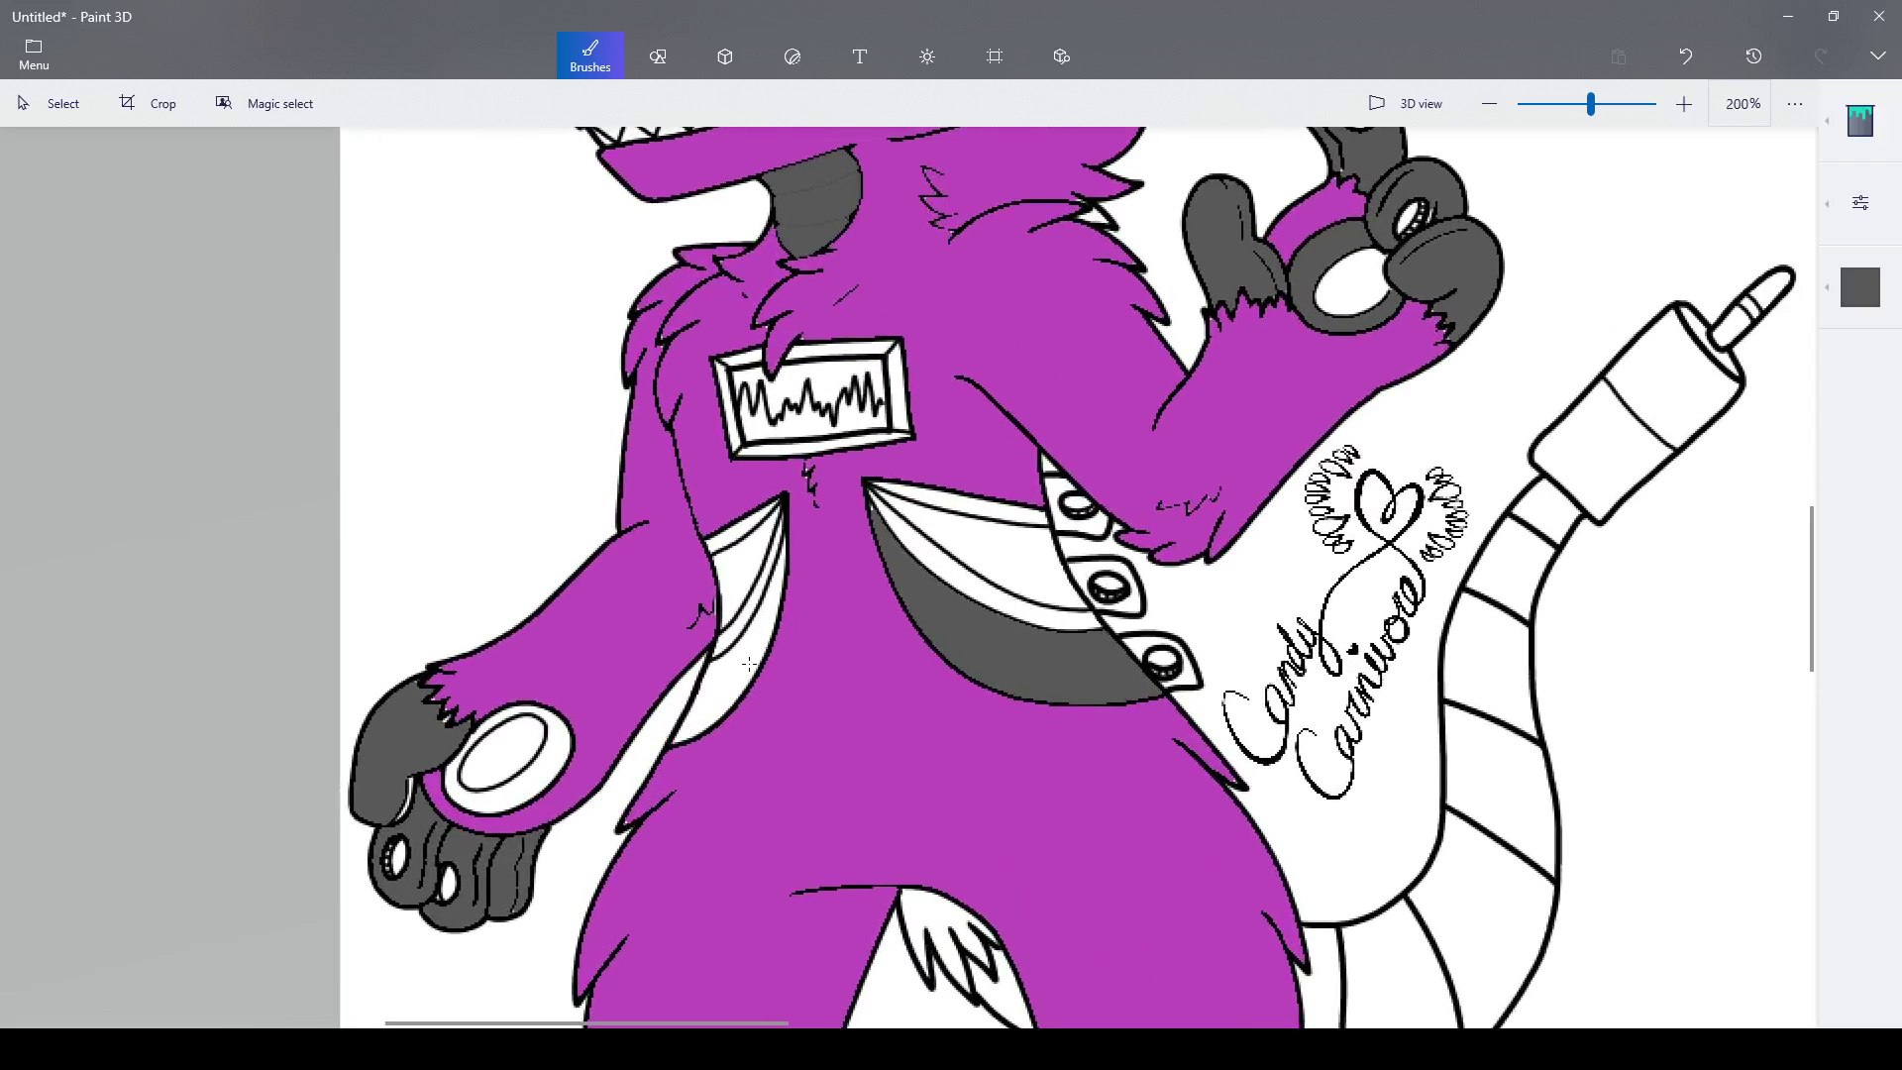
pyautogui.click(749, 663)
pyautogui.click(1006, 602)
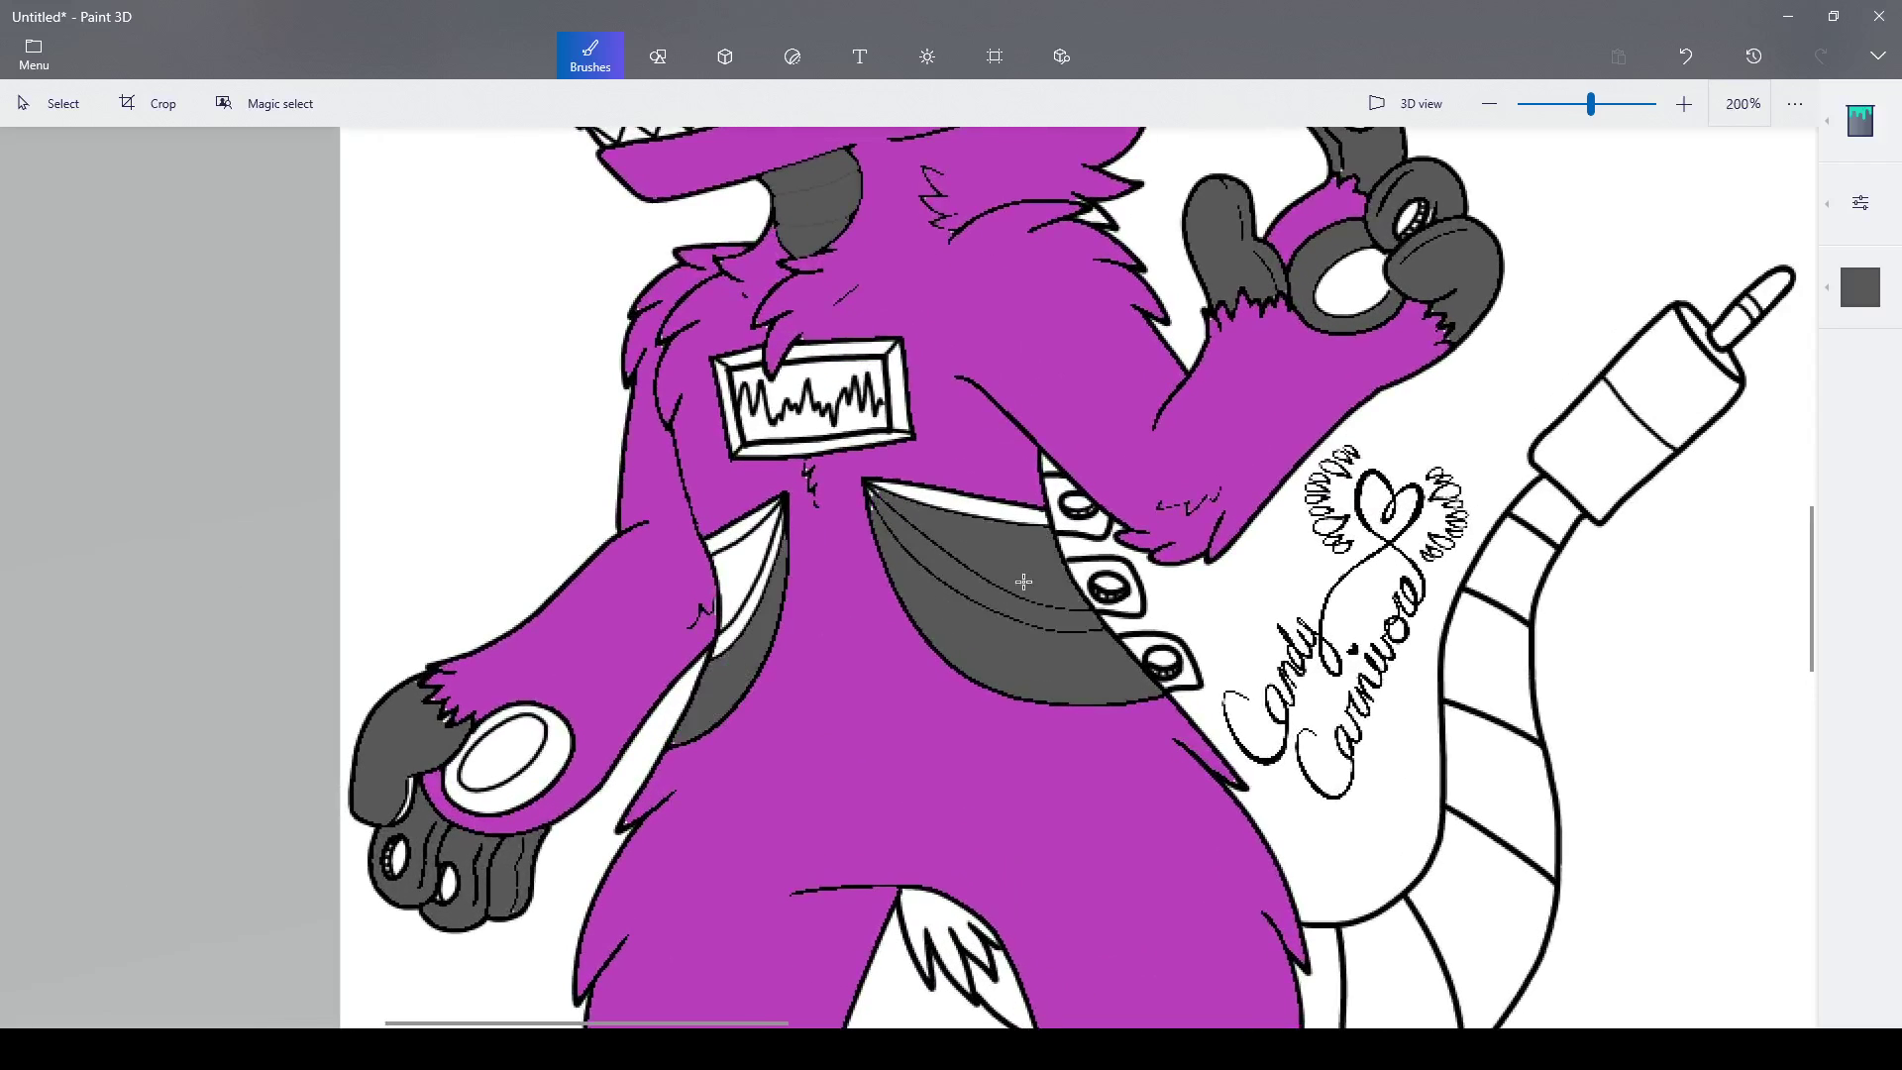
pyautogui.click(979, 508)
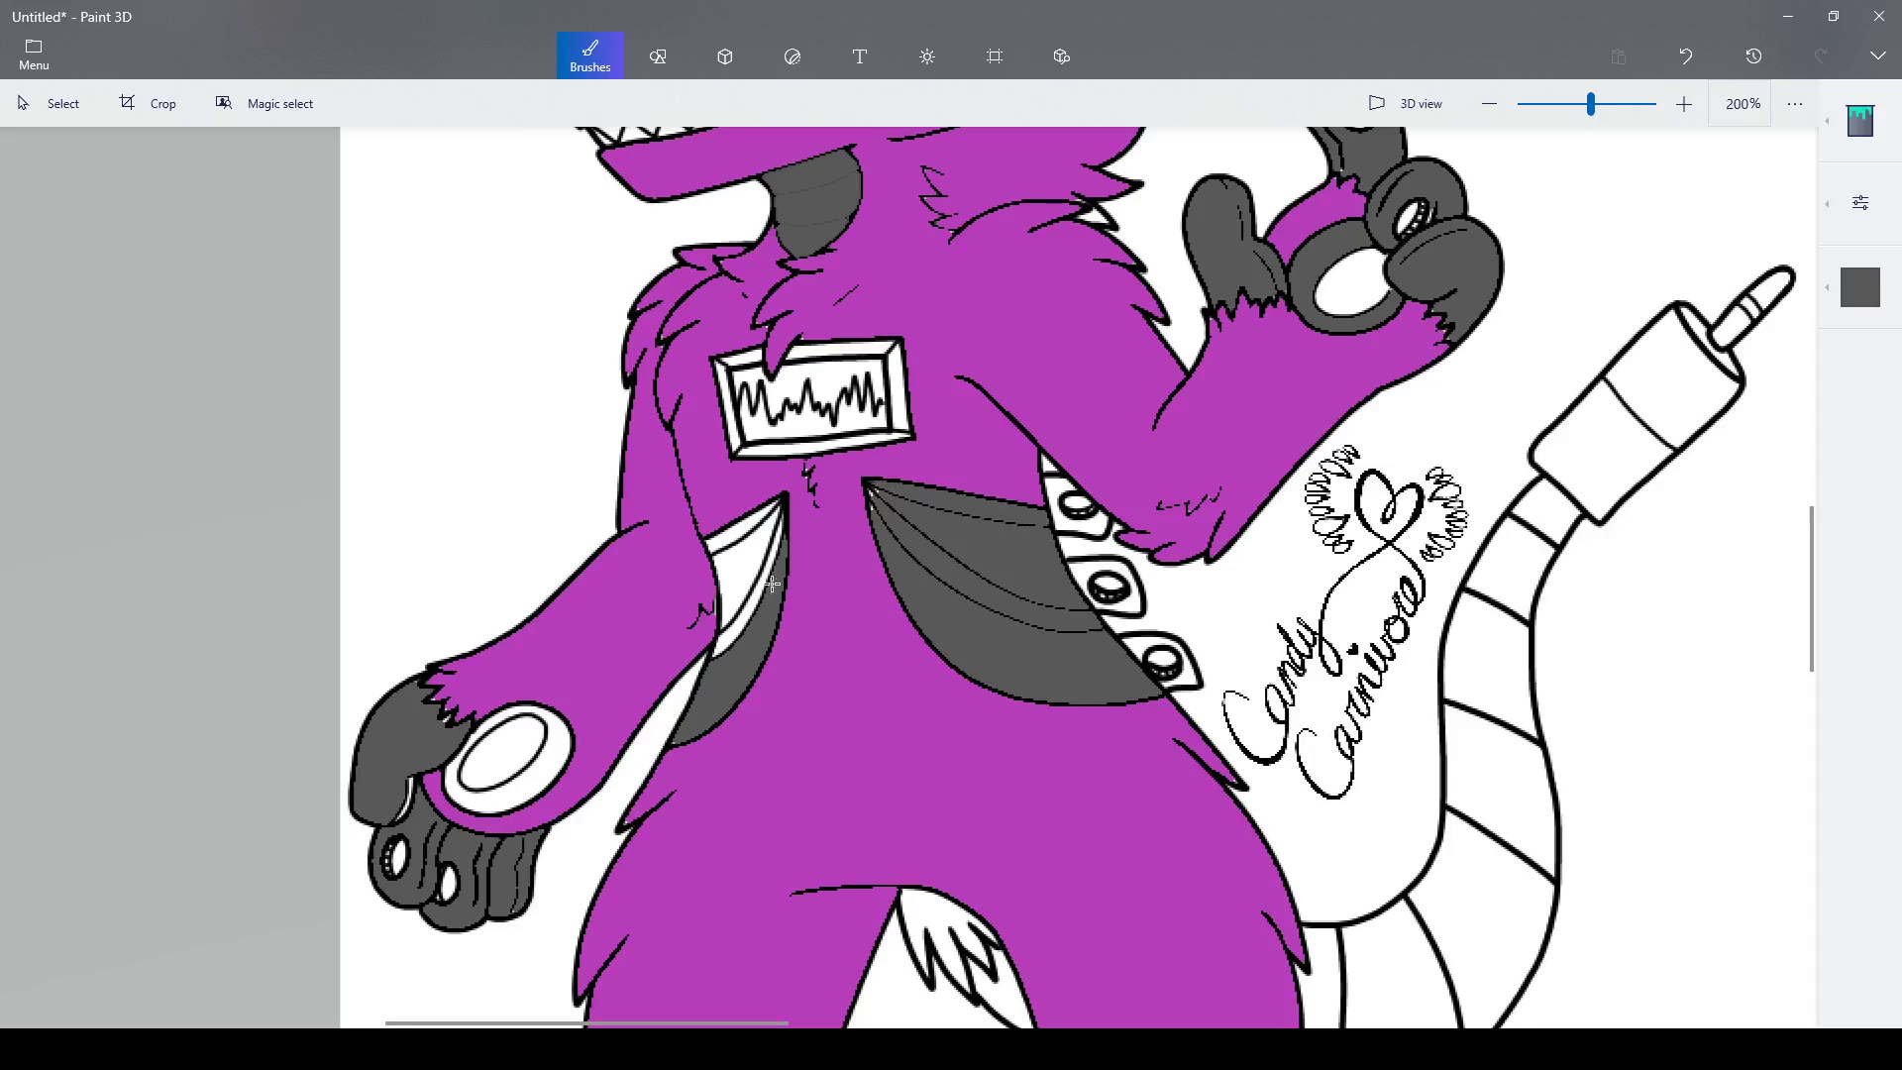
pyautogui.click(729, 635)
pyautogui.click(743, 585)
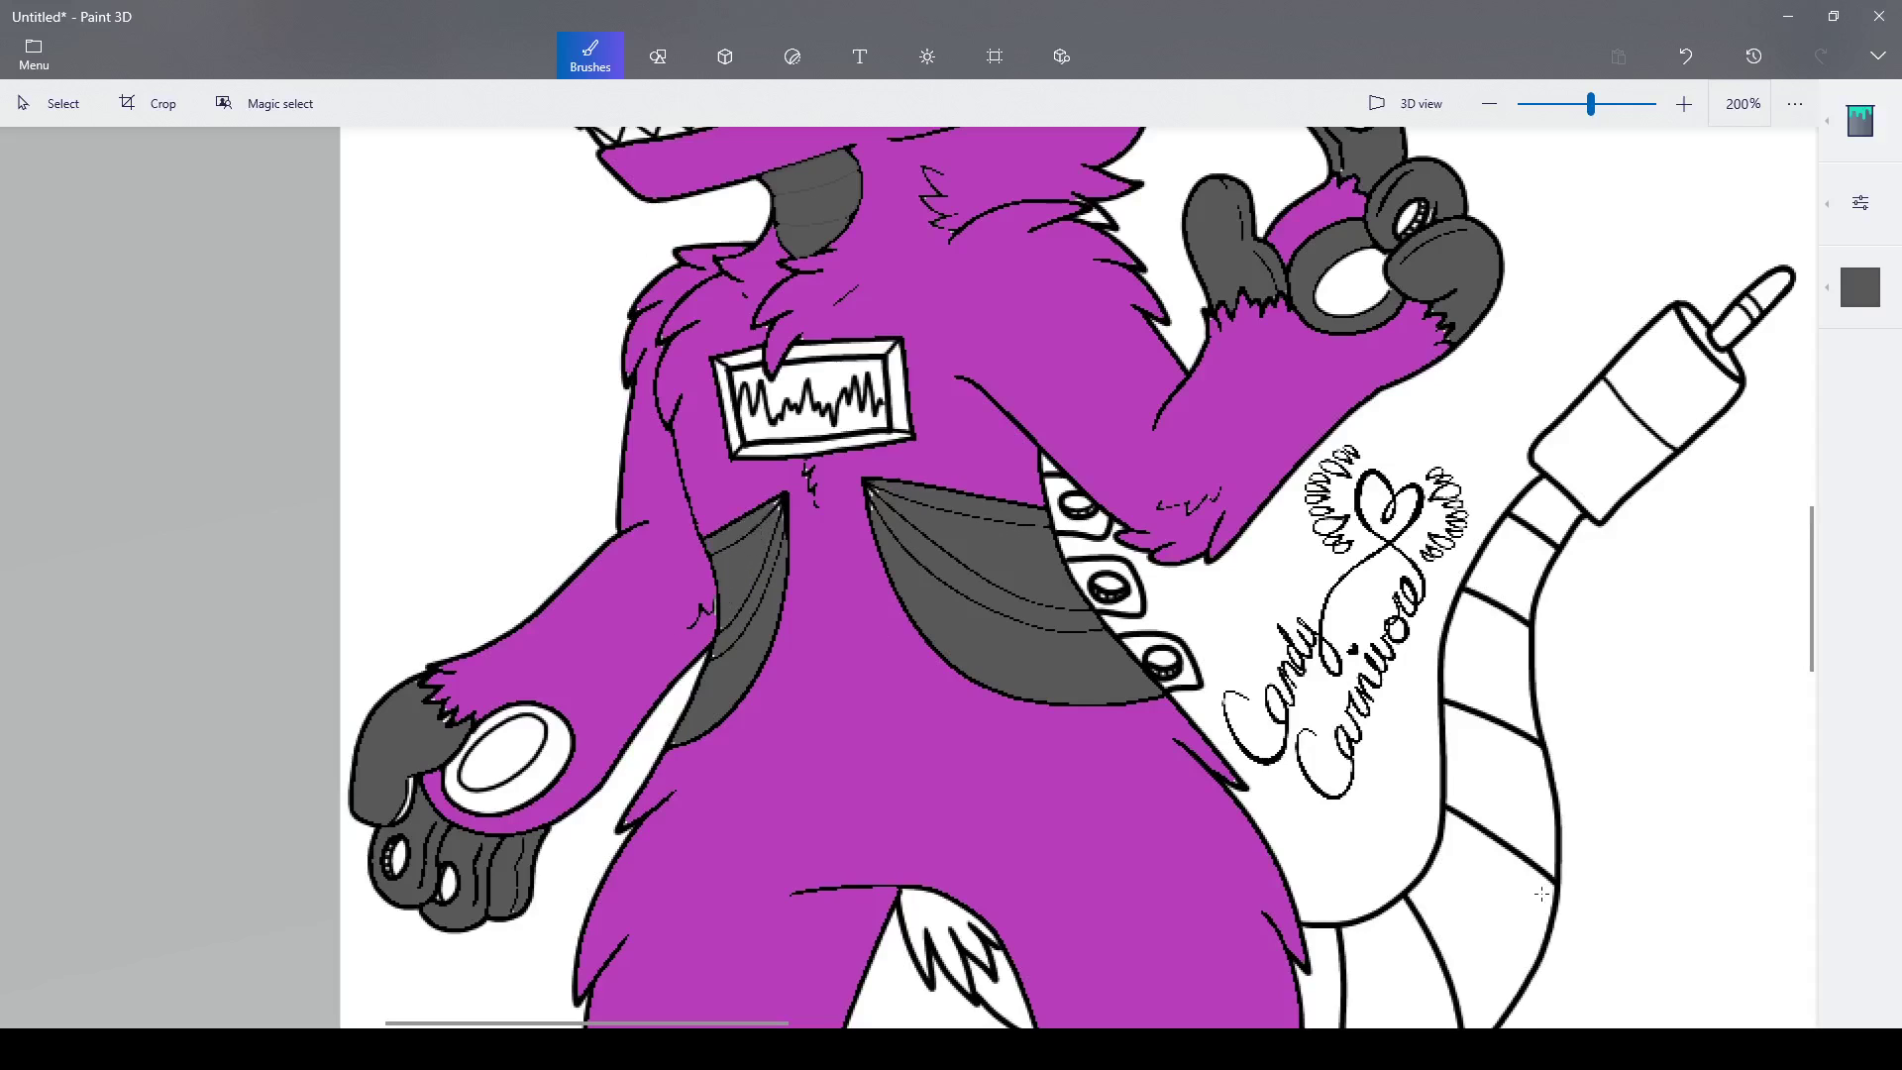
# - Fill the leftover light pixels at the pointed upper corner of the larger torso panel with dark gray
pyautogui.scroll(10, 825, 504)
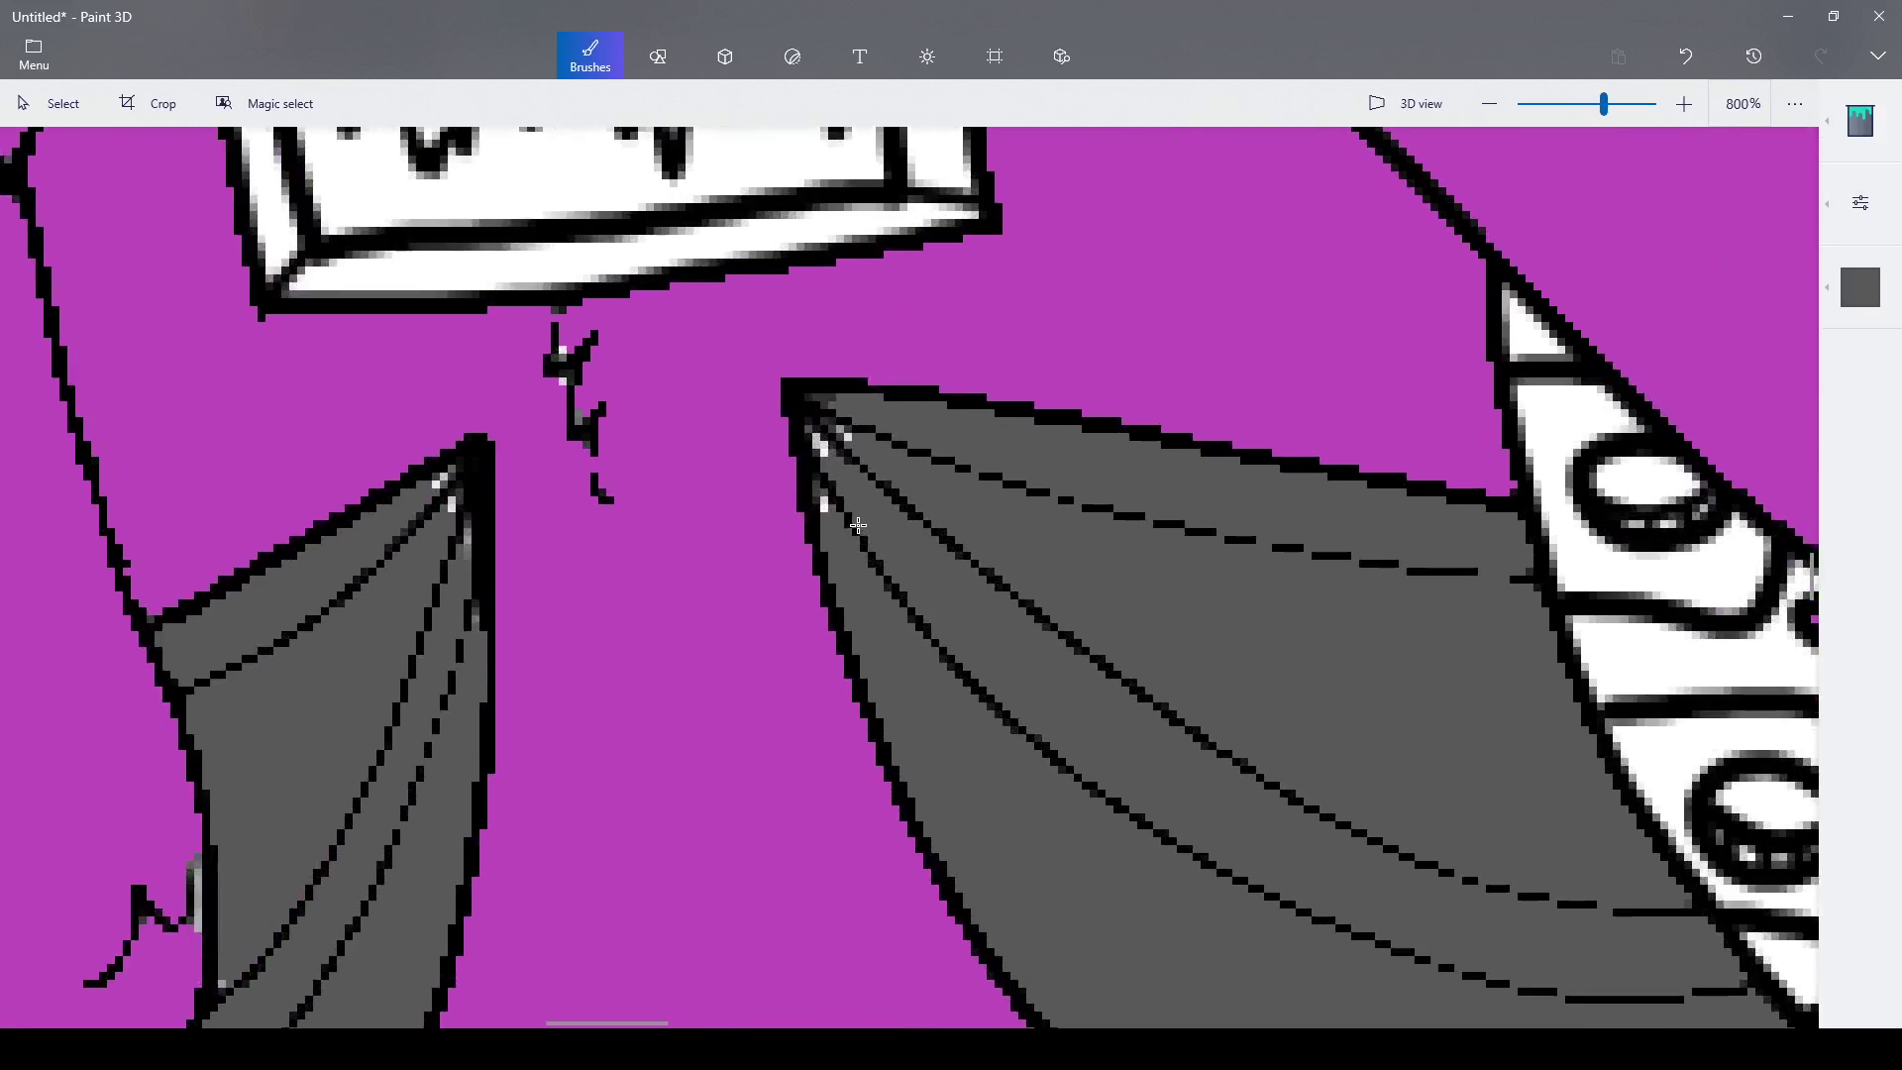
pyautogui.scroll(2, 825, 505)
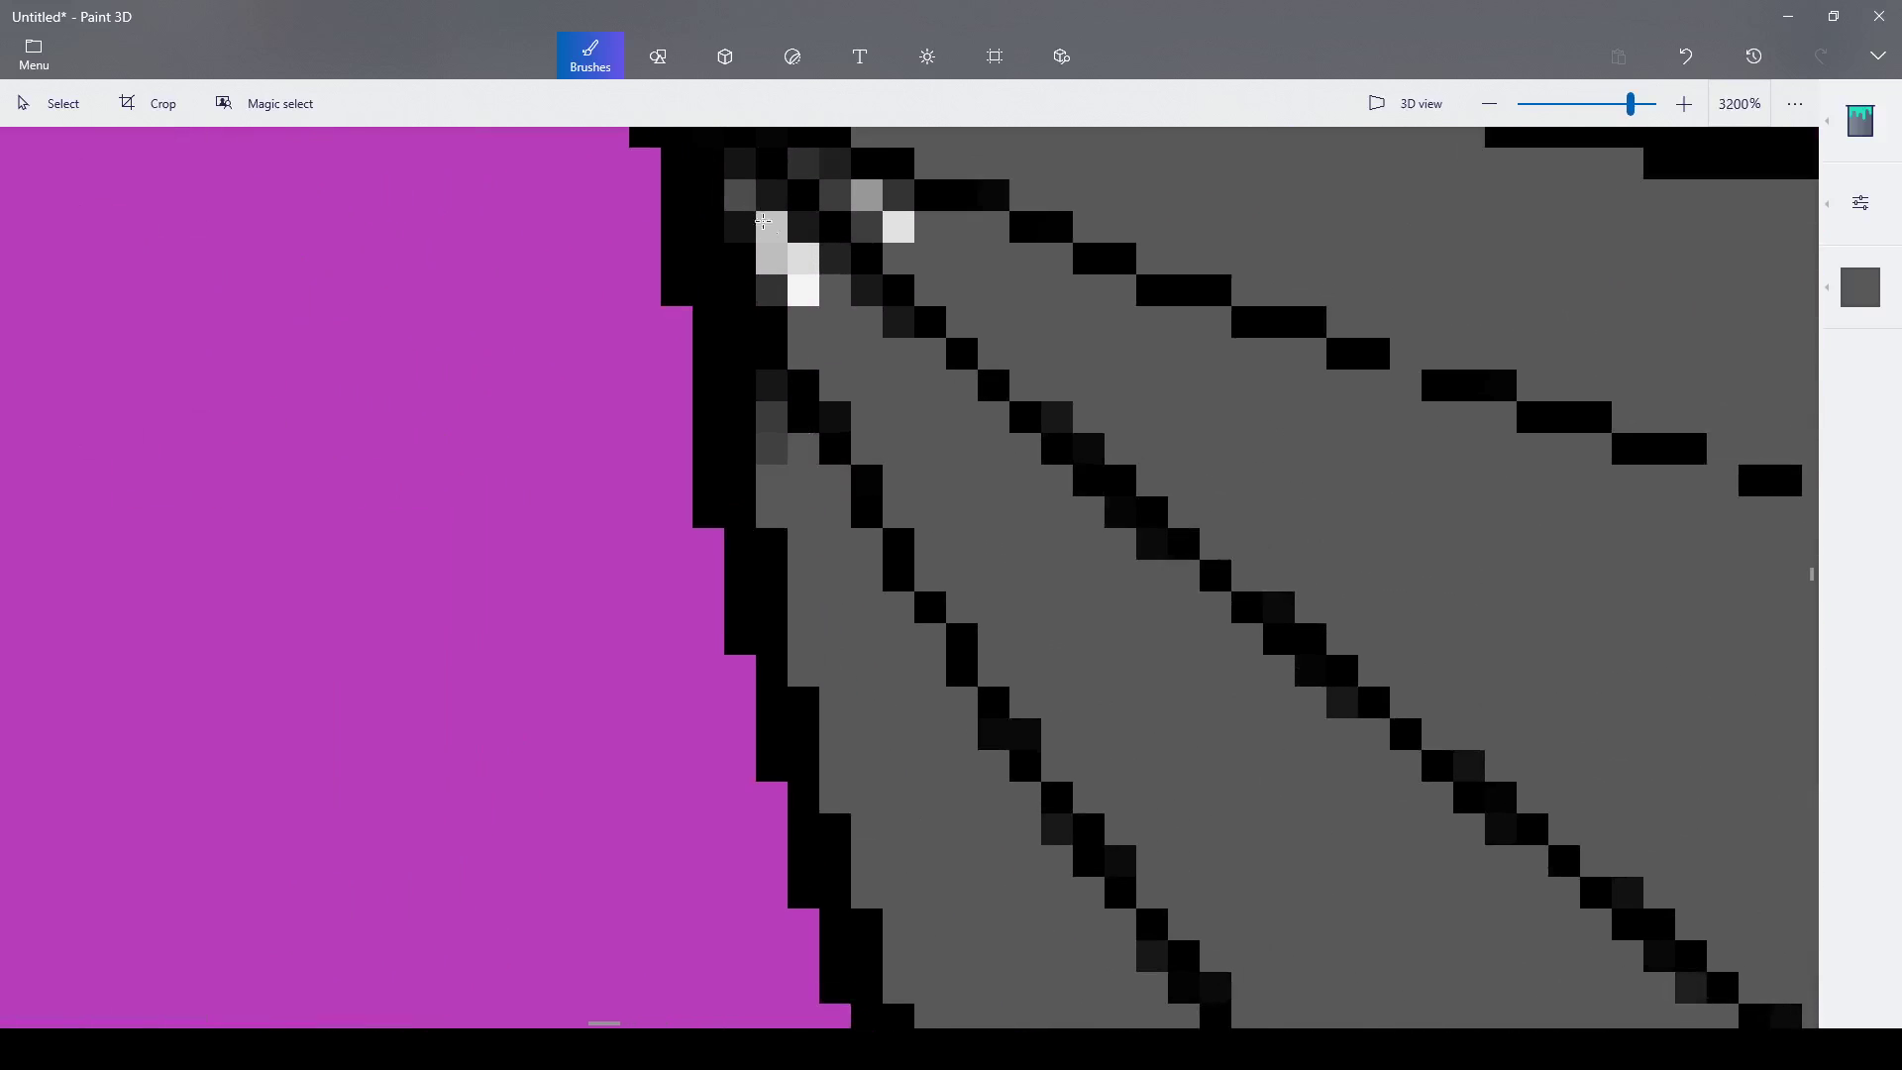
pyautogui.click(801, 256)
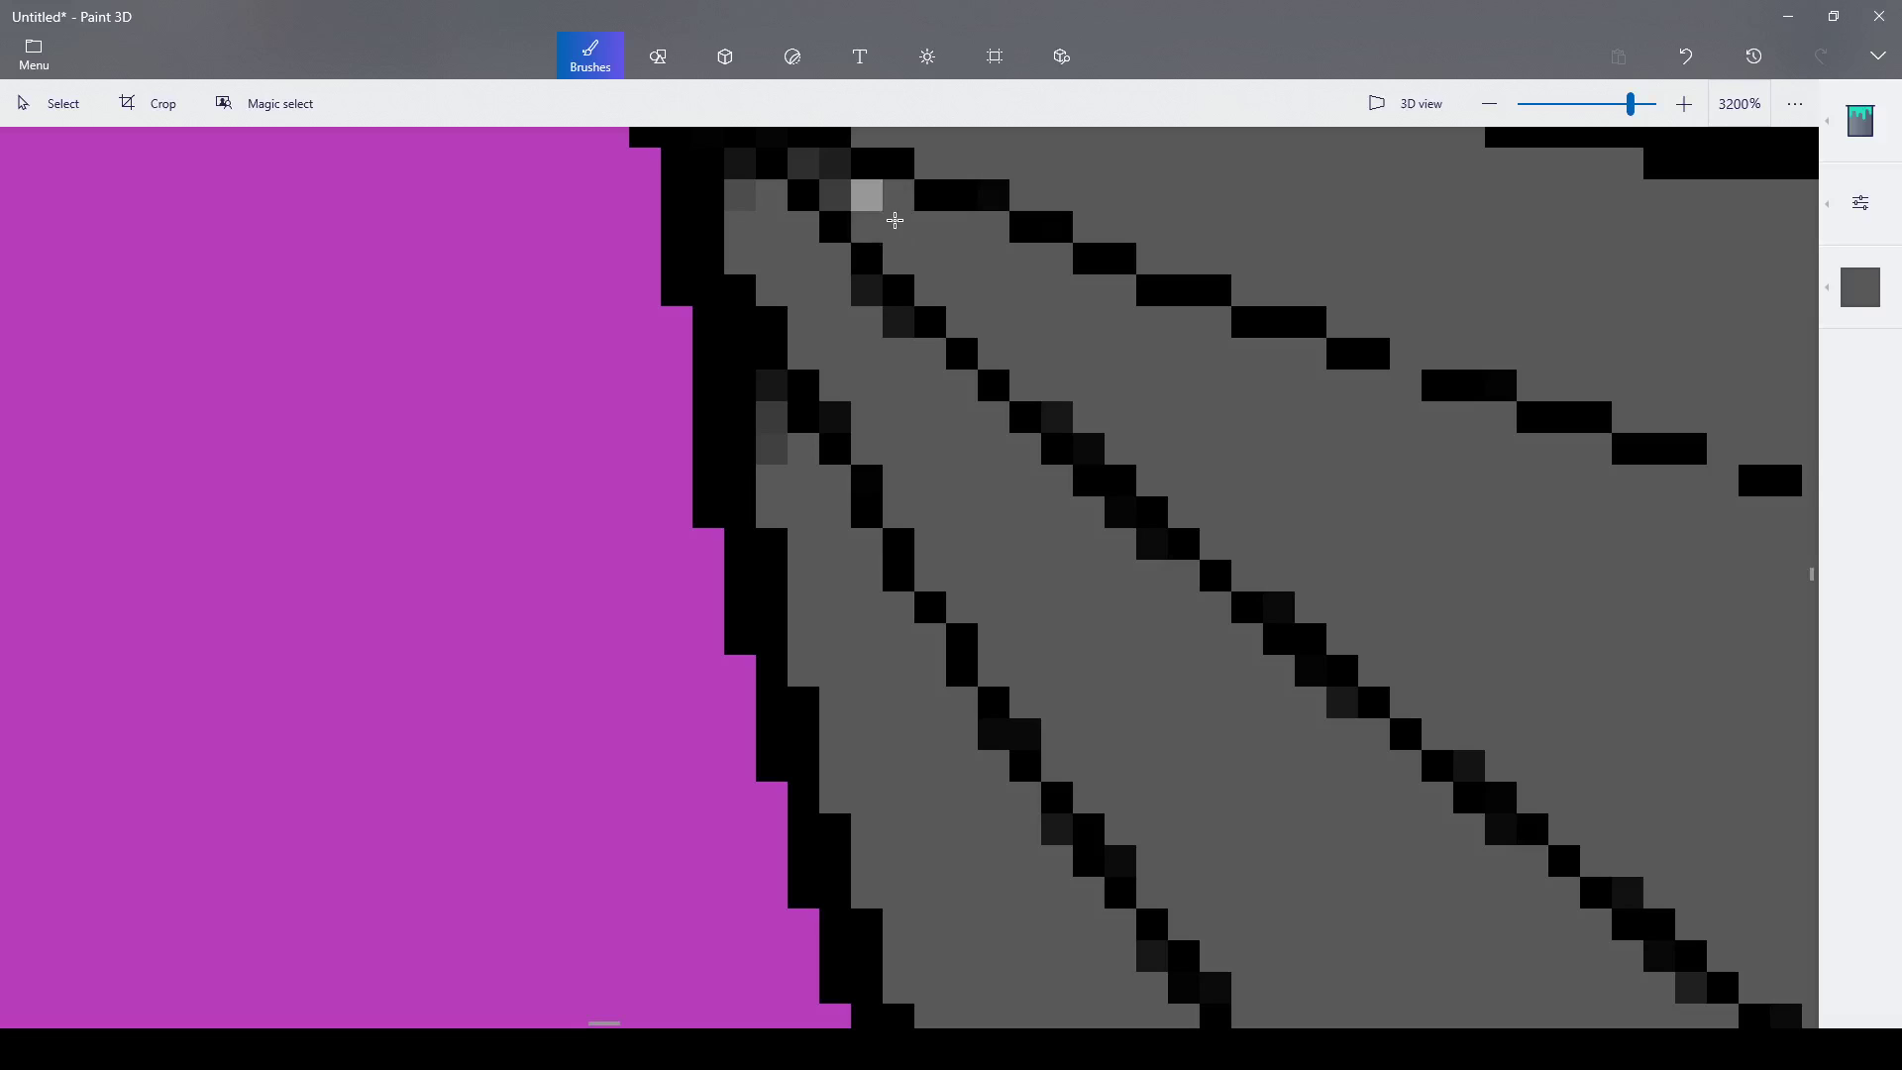
pyautogui.scroll(-5, 937, 327)
pyautogui.scroll(-4, 1022, 631)
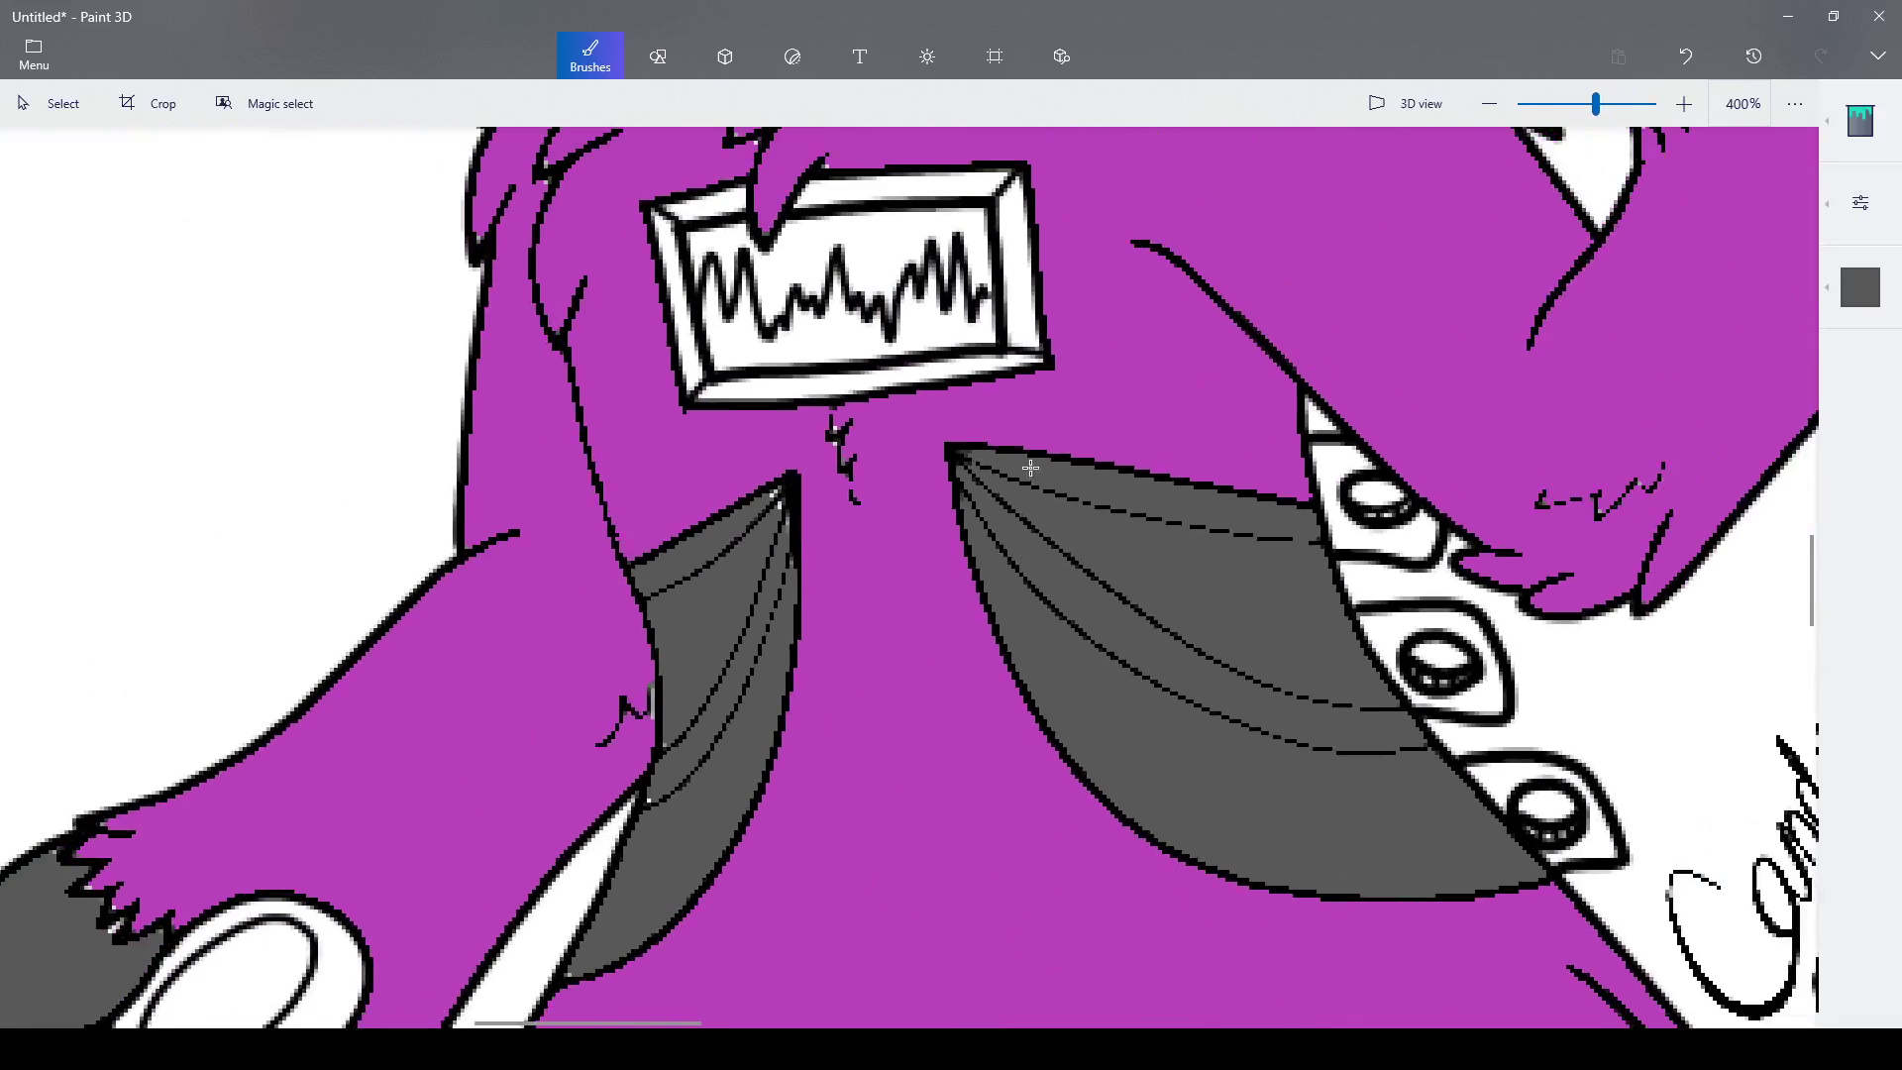
# - Fill the two lower tabs along the outer edge of the larger torso panel with dark gray, around their round studs
pyautogui.scroll(3, 1268, 644)
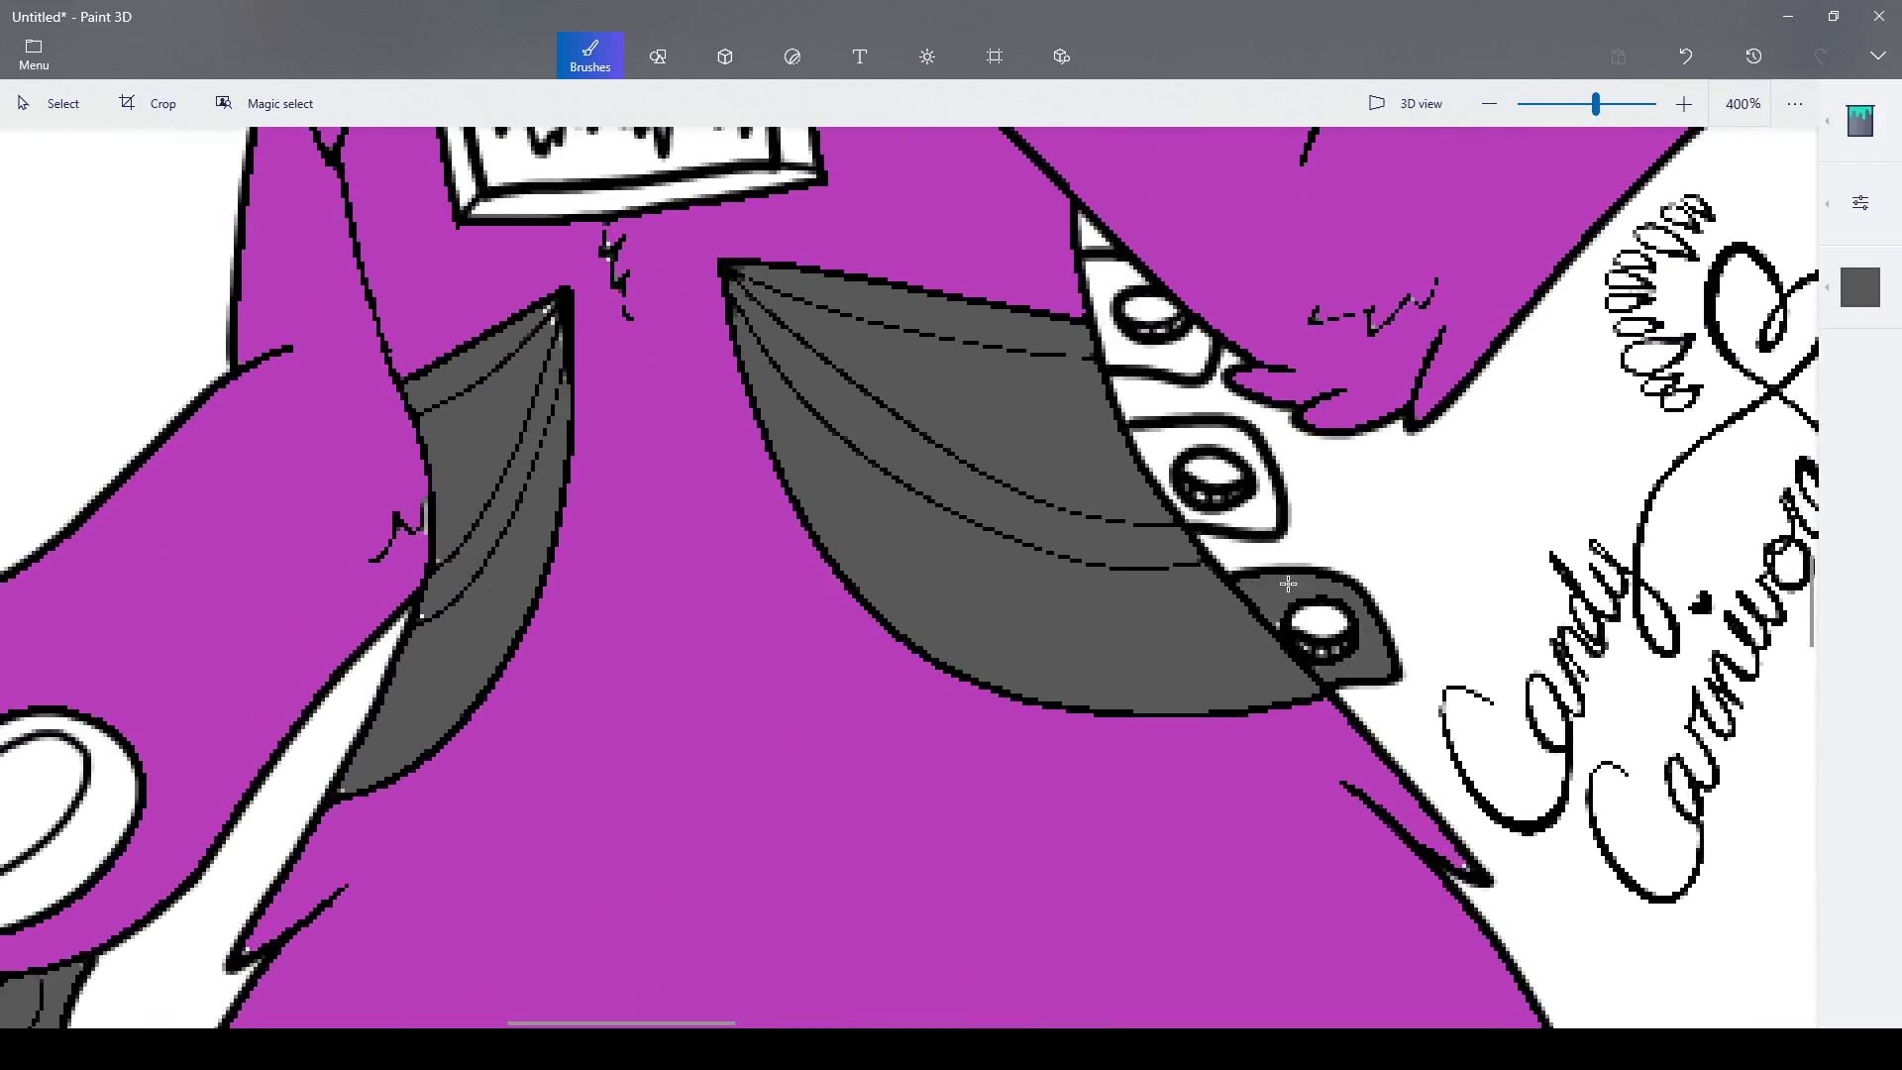
pyautogui.scroll(4, 1286, 624)
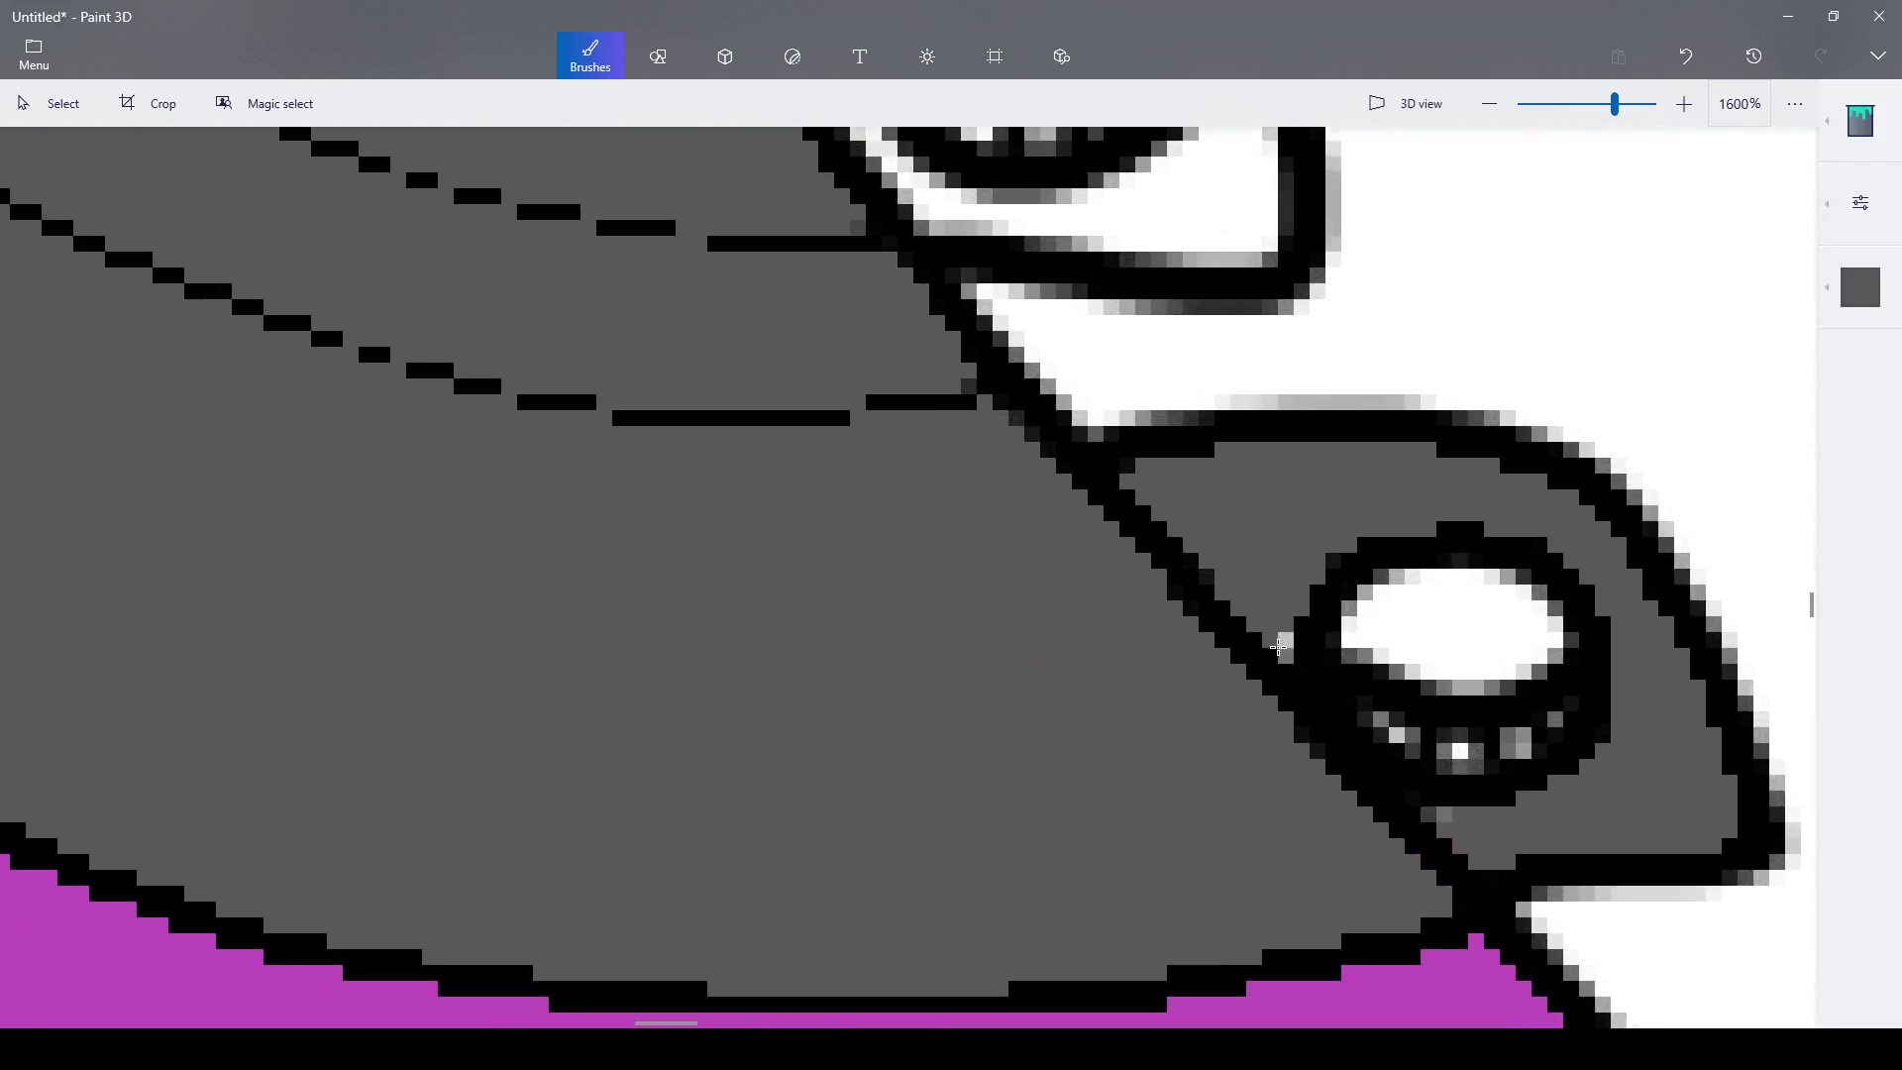
pyautogui.scroll(-2, 1284, 647)
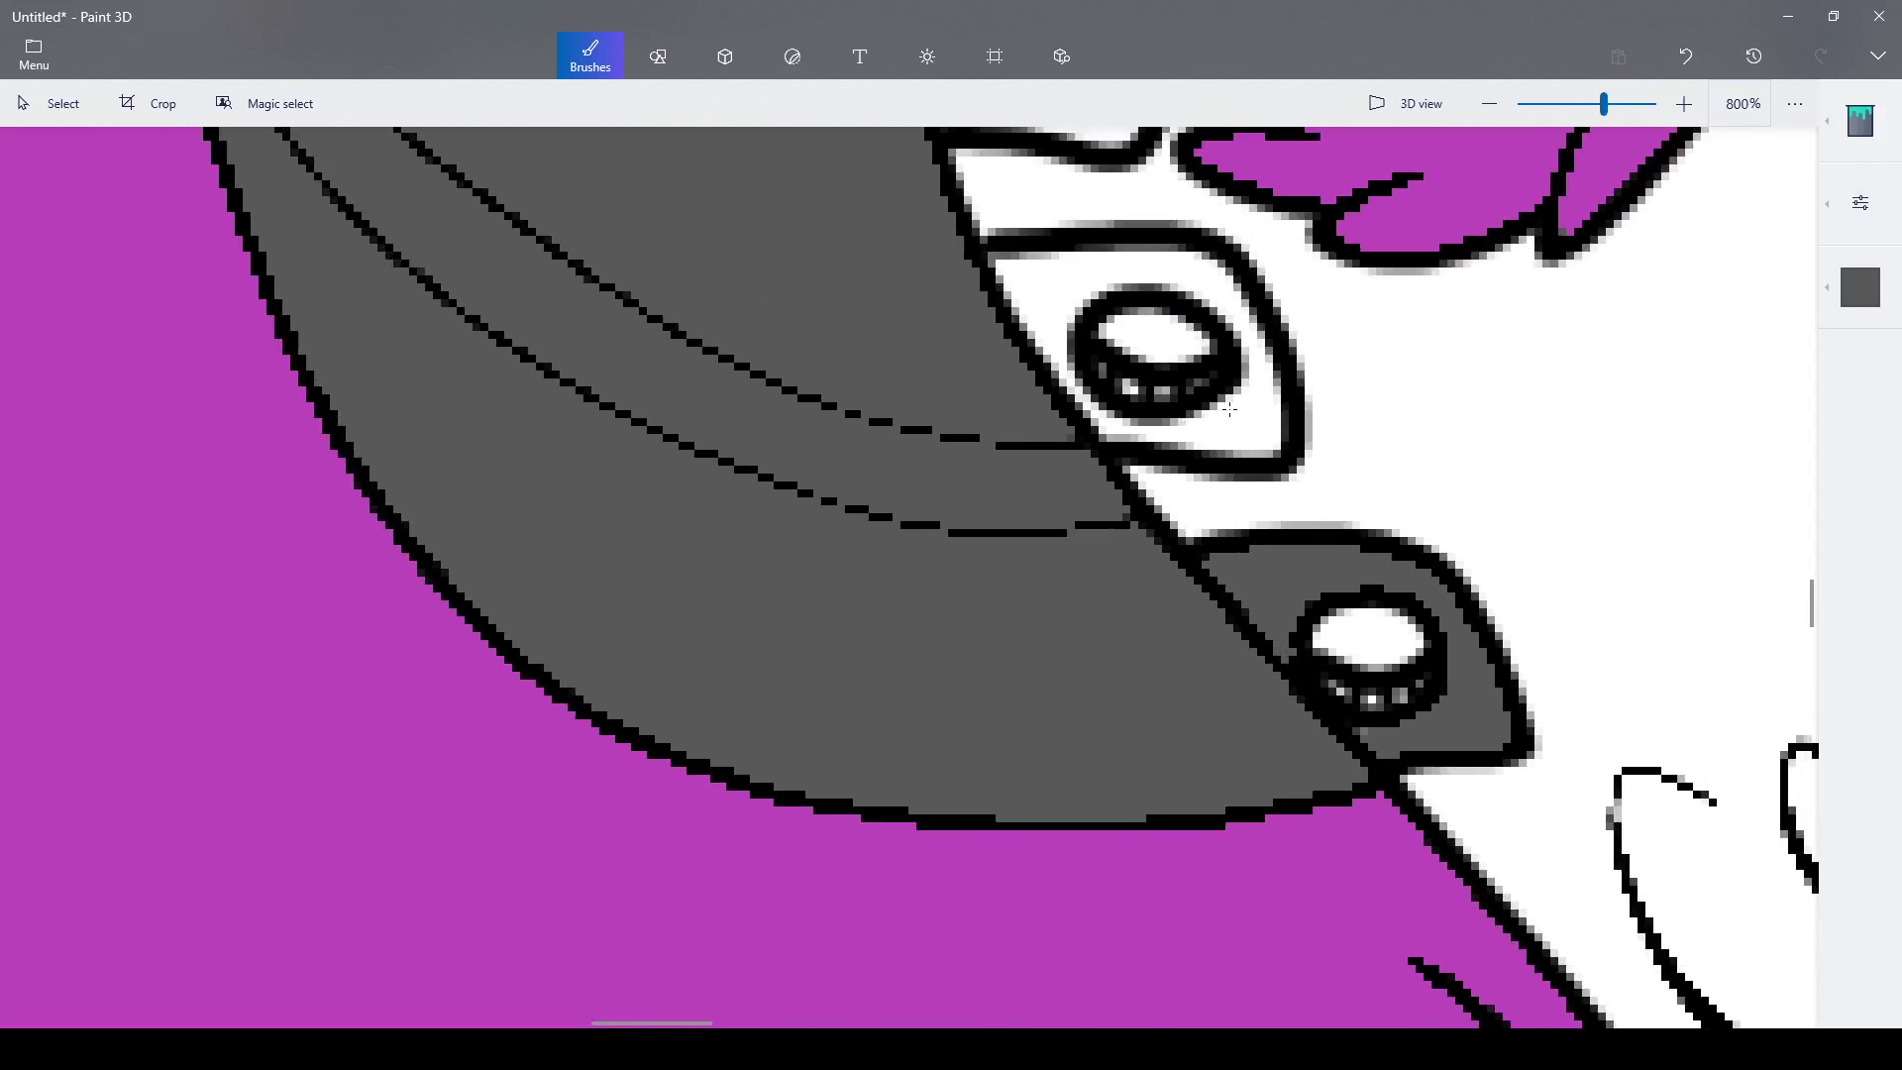
pyautogui.scroll(-4, 1228, 408)
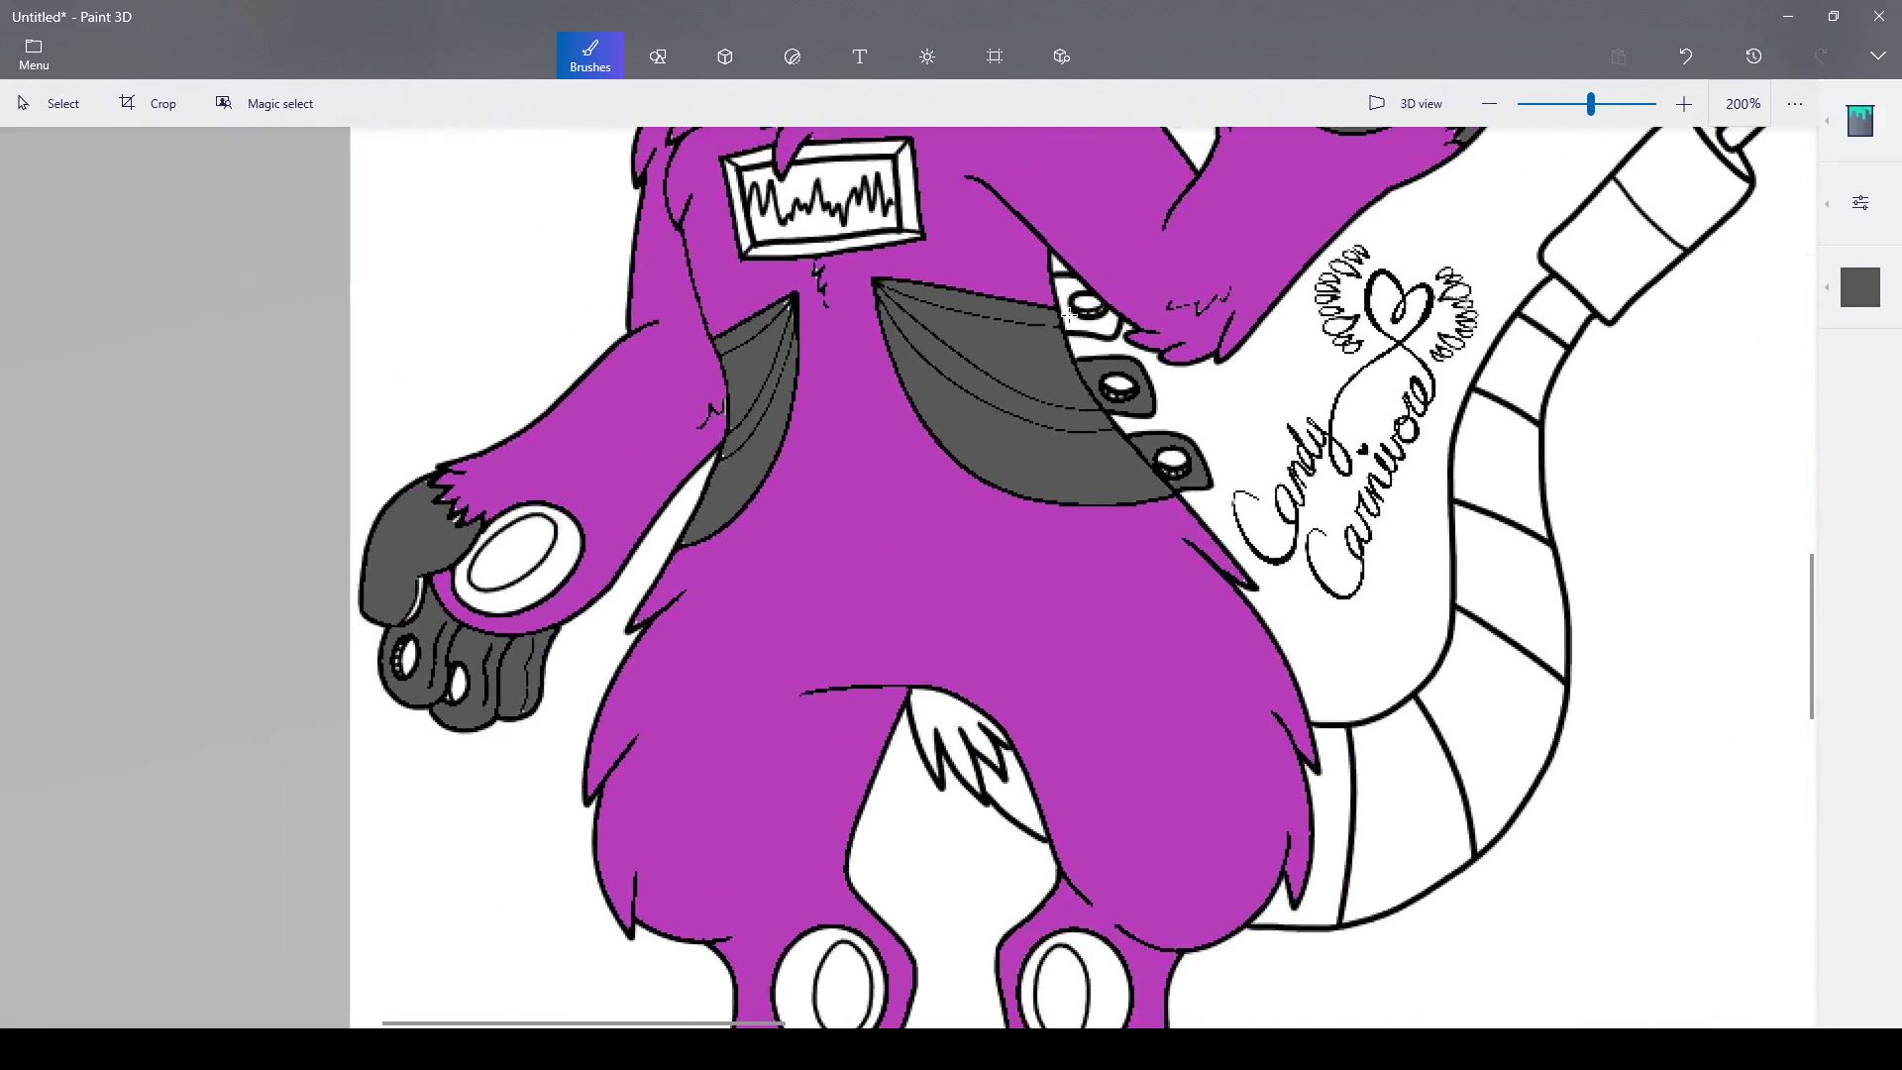
# - Fill the outer rings of both knee ovals and of the lowered hand's palm oval with dark gray
pyautogui.scroll(-1, 1070, 327)
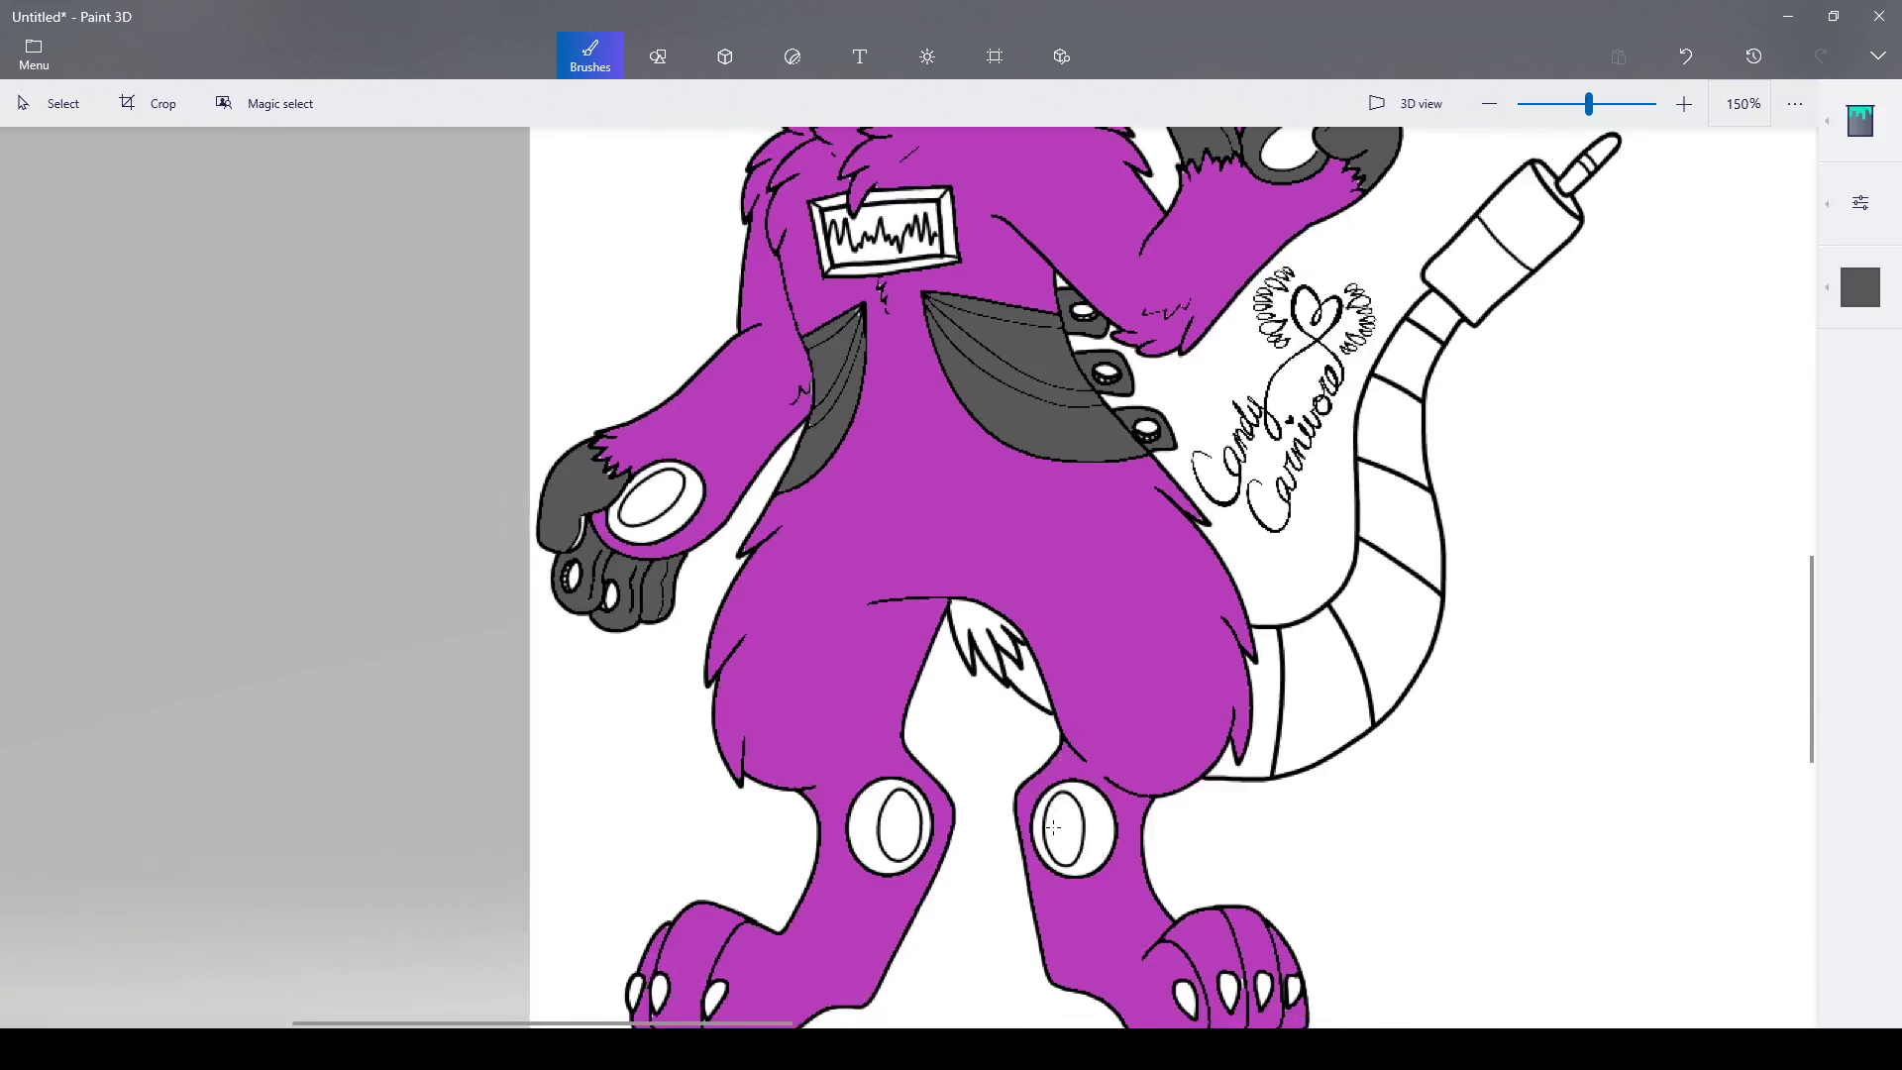
pyautogui.click(1096, 835)
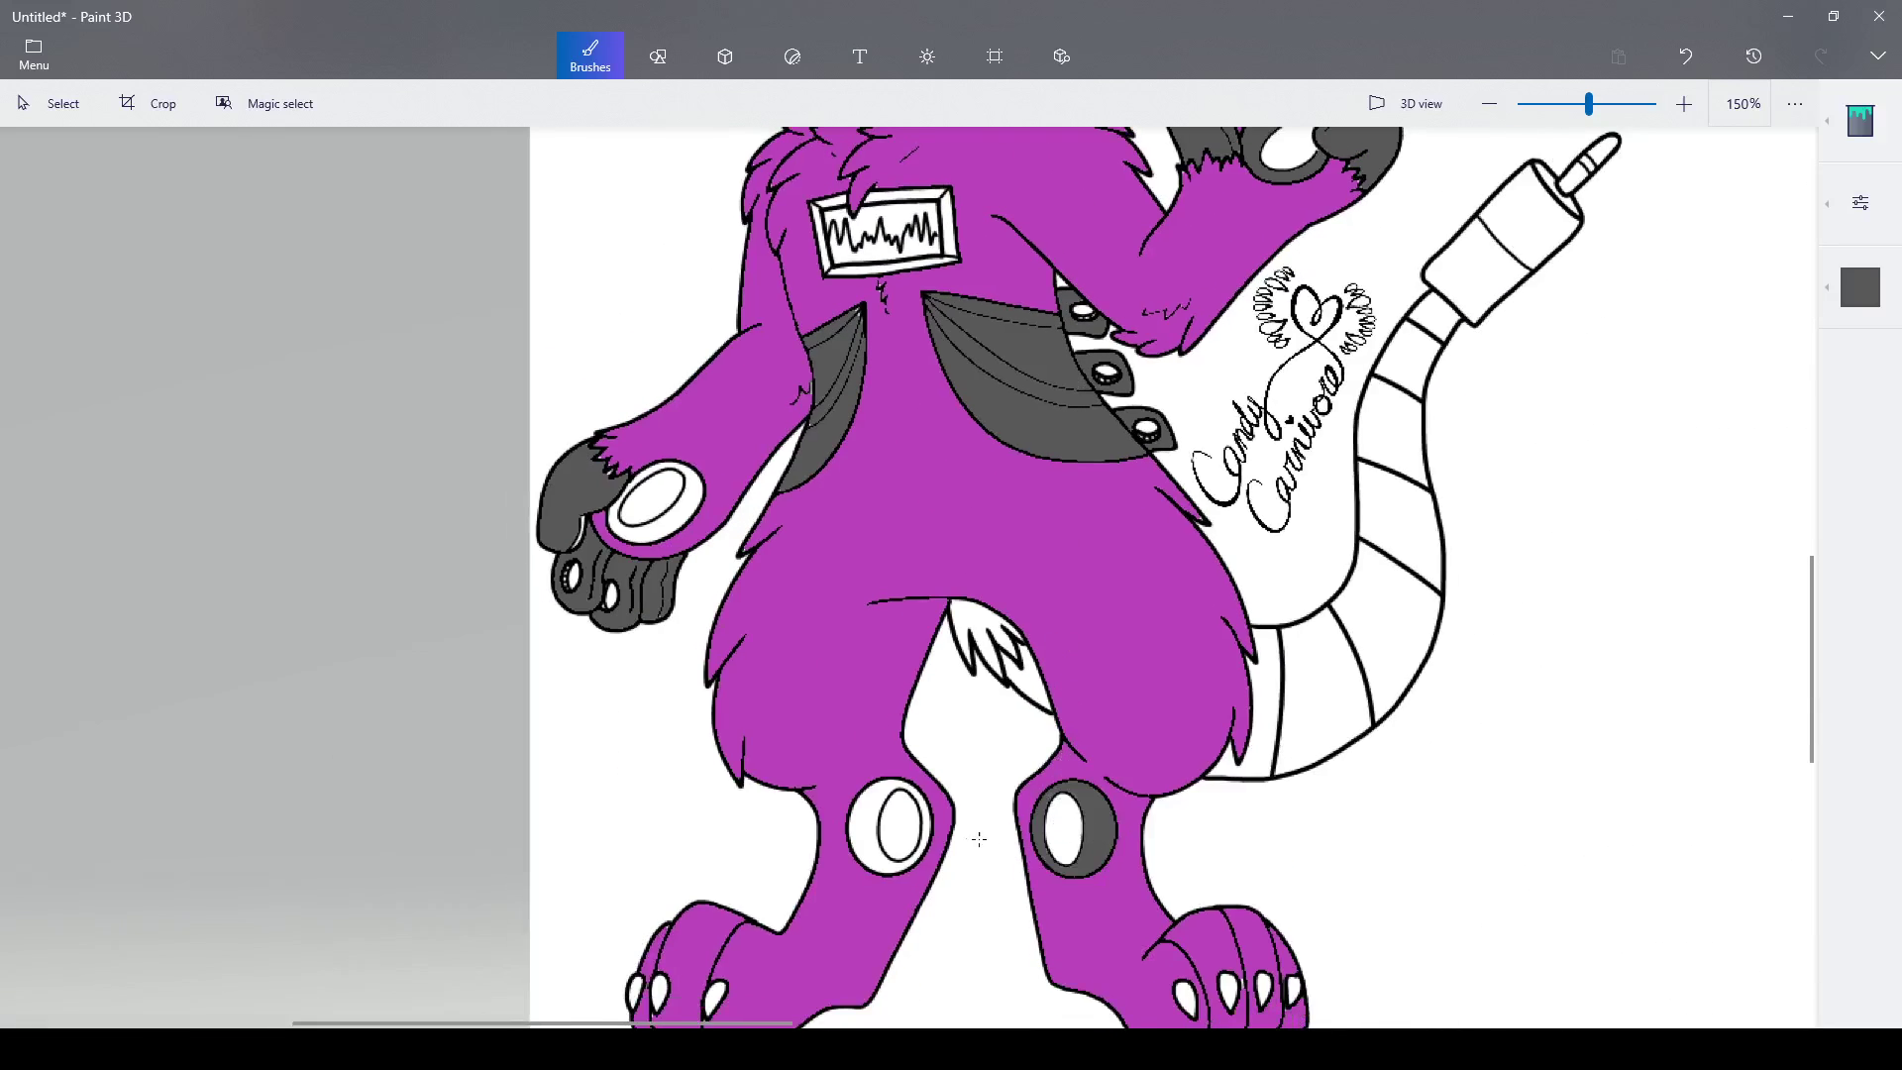
pyautogui.click(876, 826)
pyautogui.scroll(-2, 870, 783)
pyautogui.scroll(1, 835, 555)
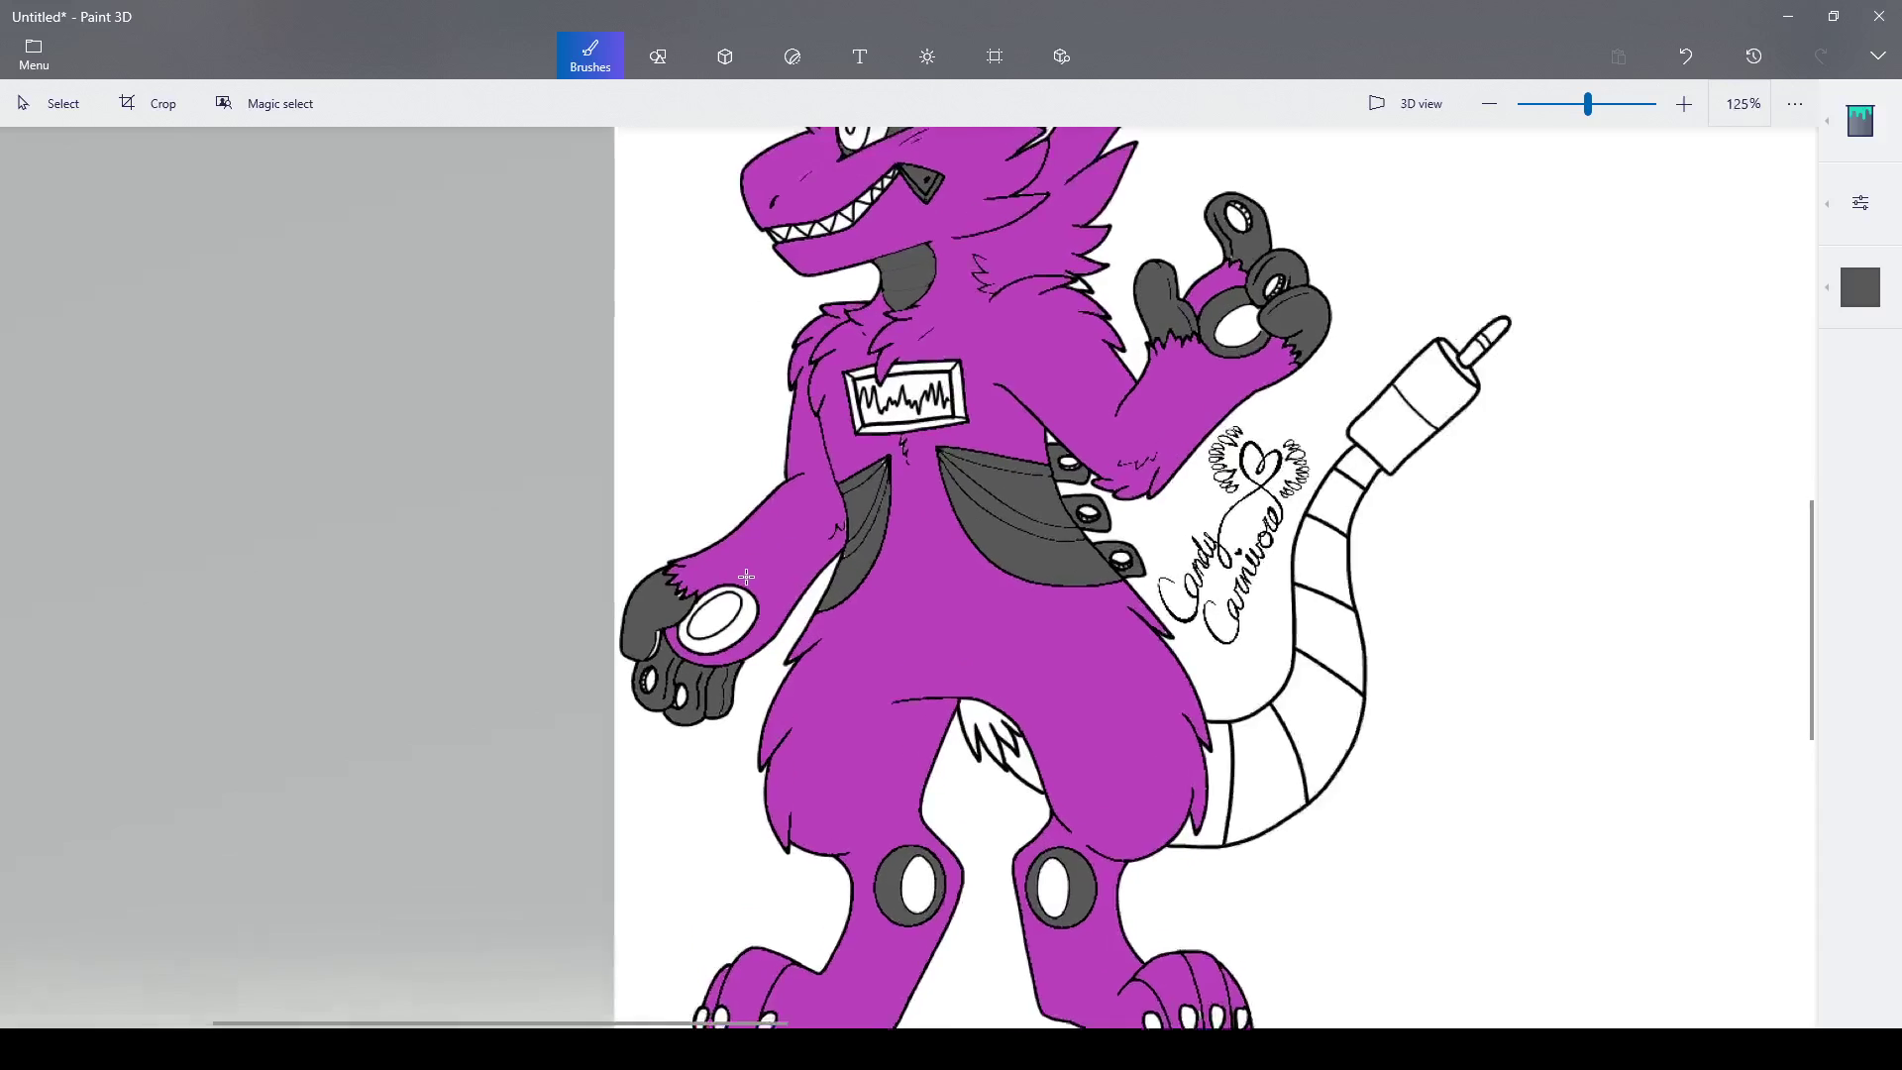
pyautogui.scroll(1, 746, 577)
pyautogui.click(741, 629)
# - Fill the tail base between the legs, alternate tail stripes and the lower half of the plug with dark gray
pyautogui.scroll(-2, 743, 634)
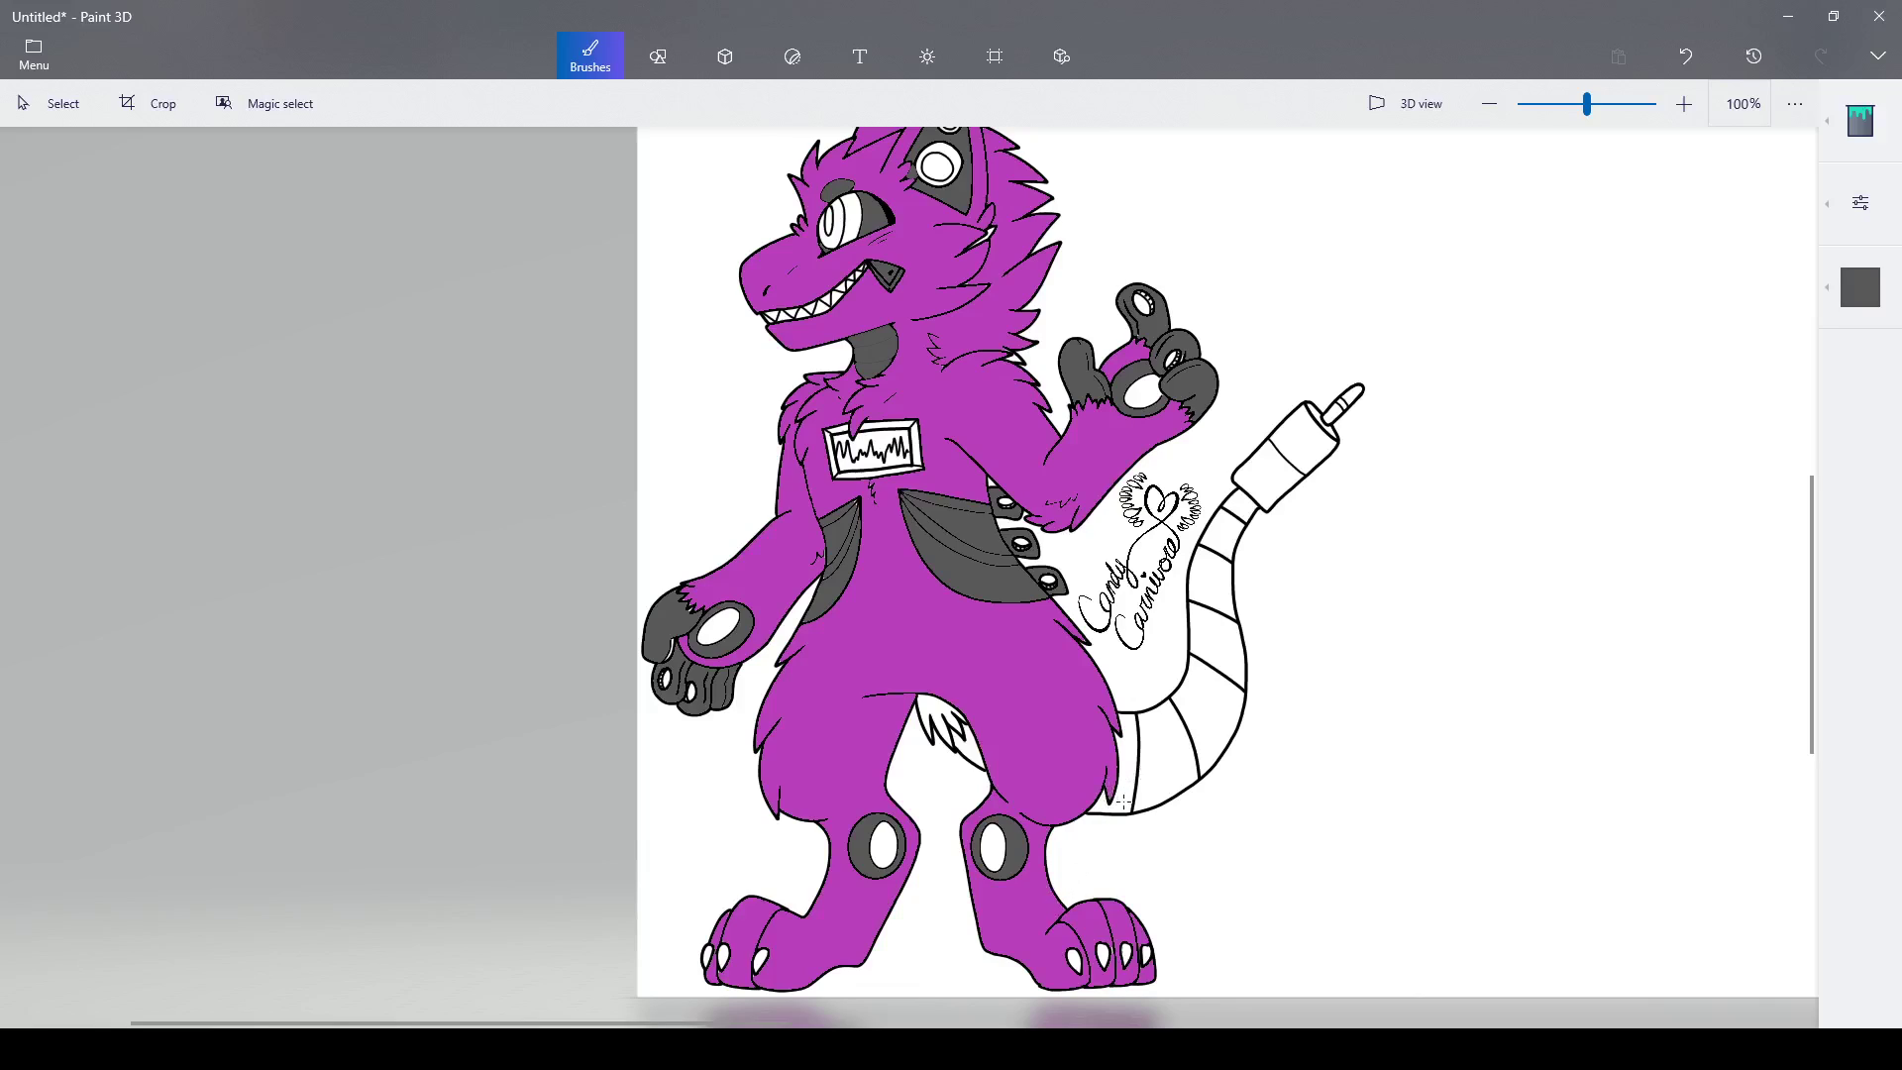
pyautogui.click(971, 750)
pyautogui.click(1162, 759)
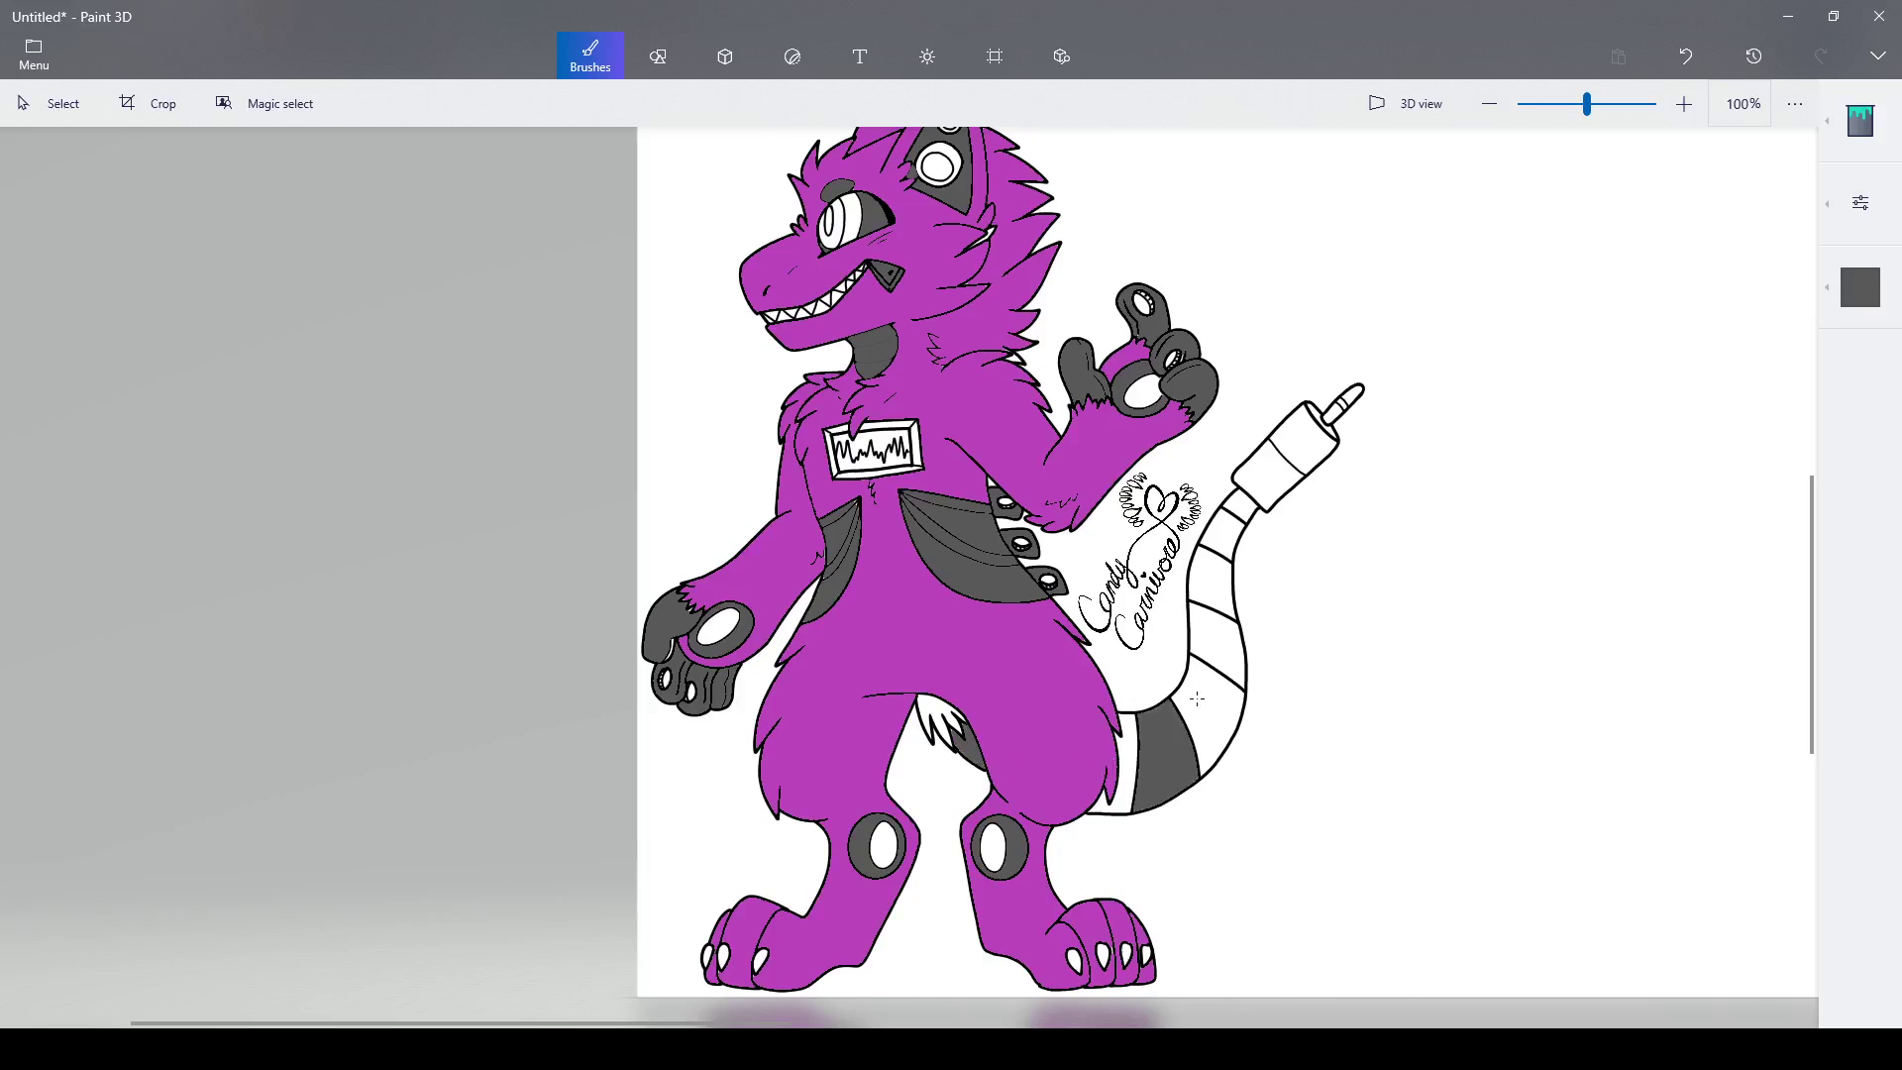
pyautogui.click(1218, 645)
pyautogui.click(1228, 540)
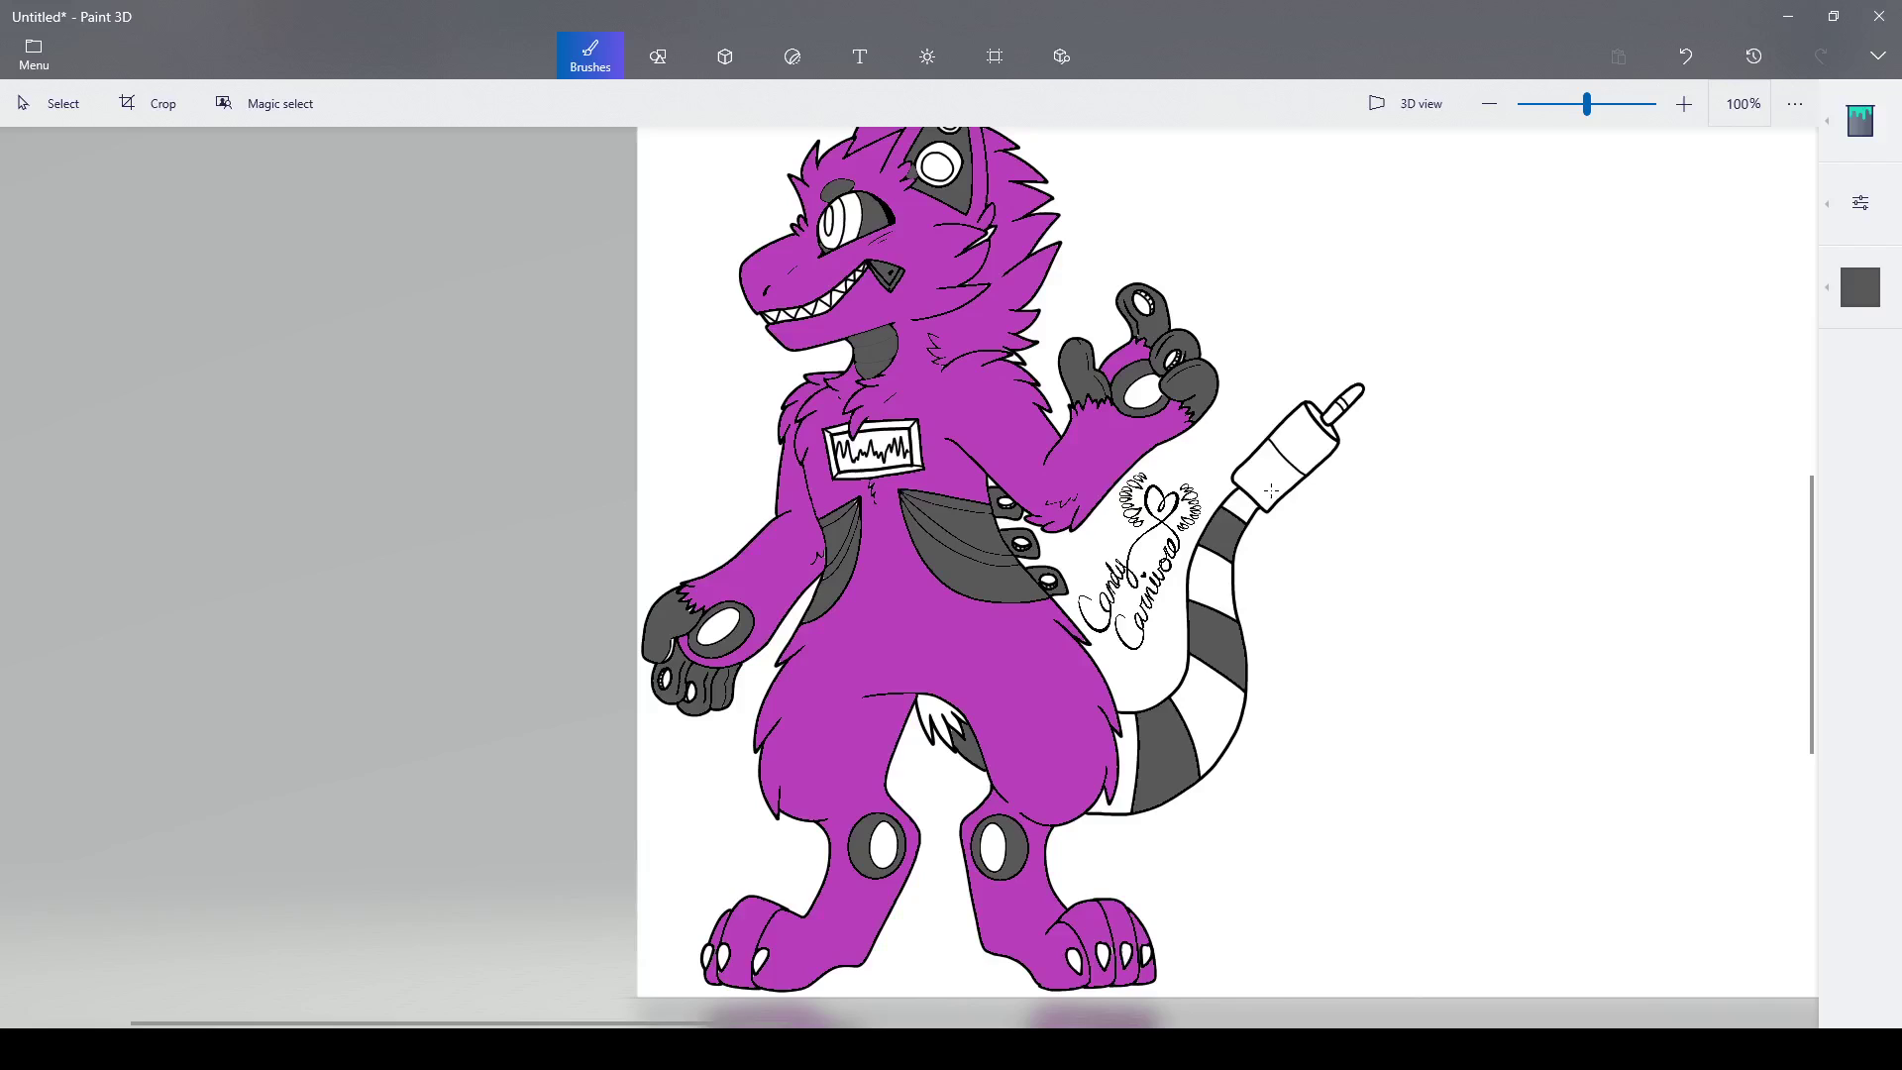
pyautogui.click(1278, 482)
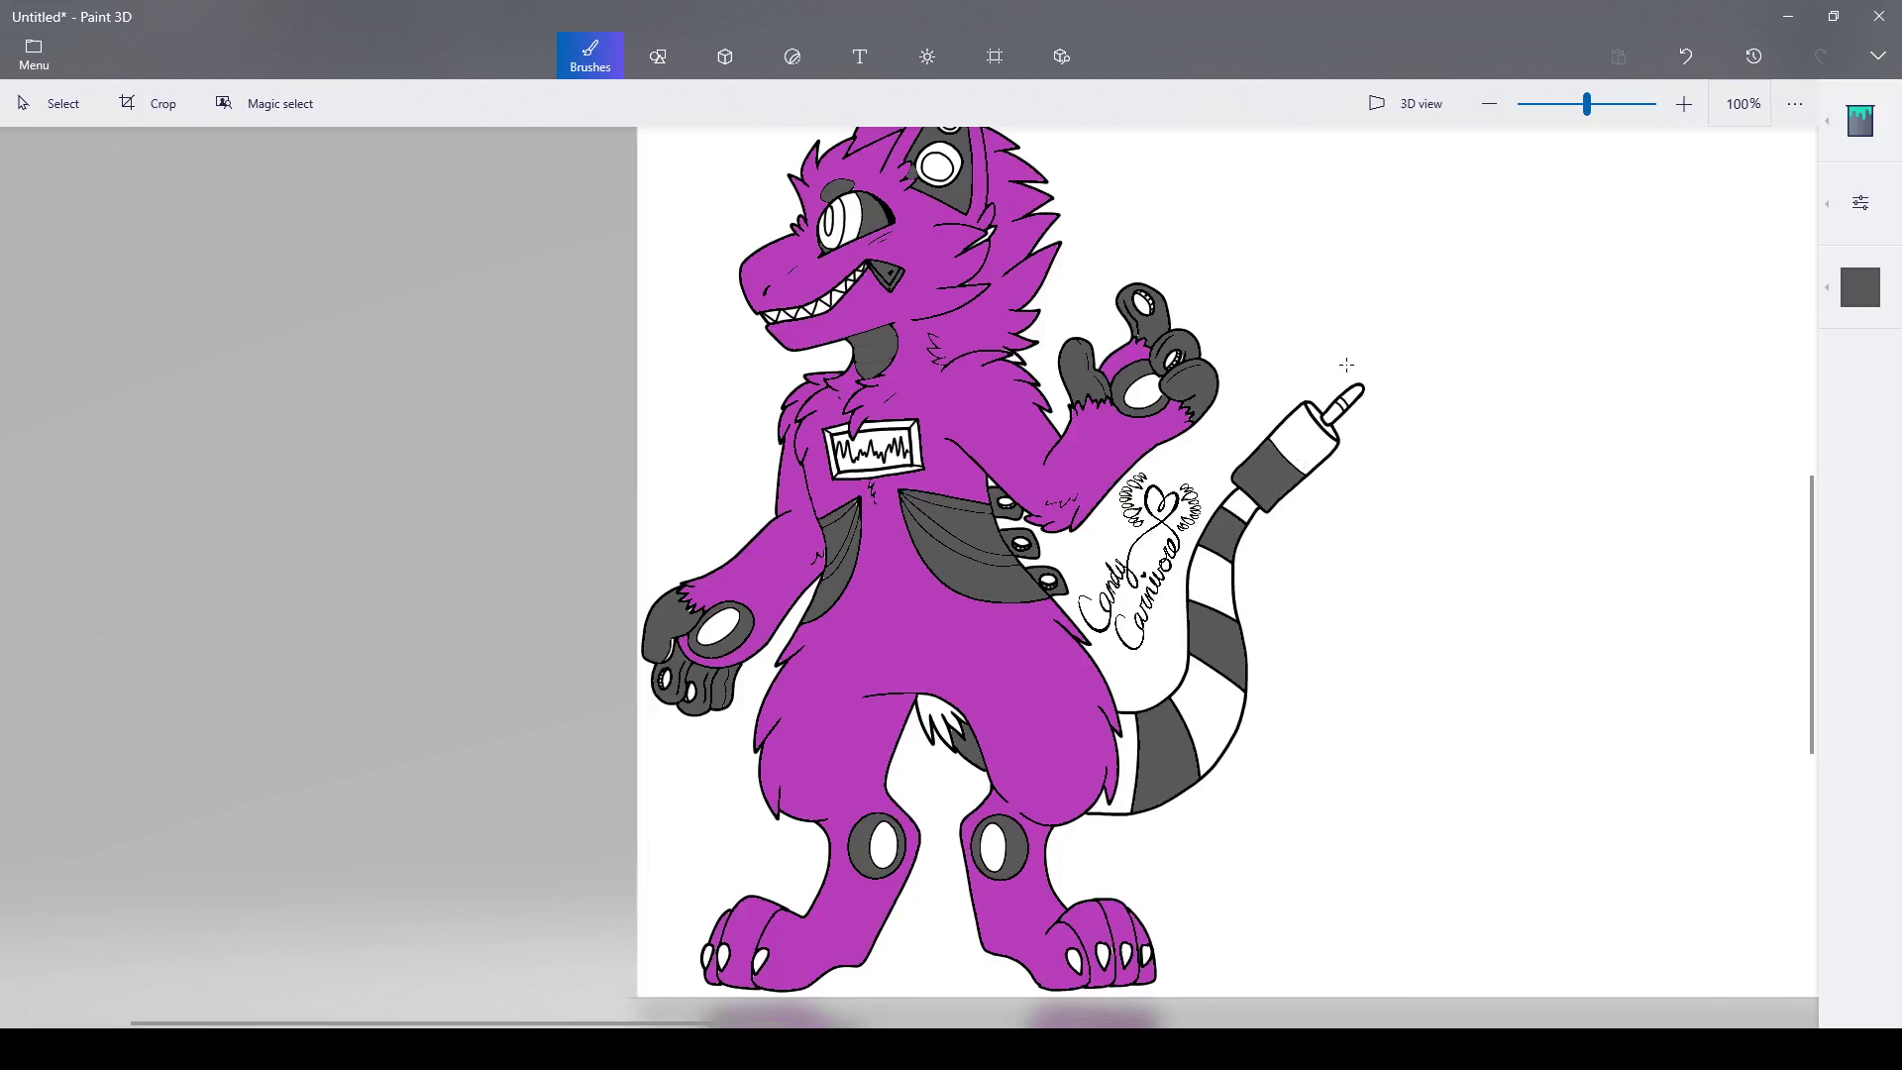
# - Fill both long sections of the plug's thin pin and the end face of the plug body with dark gray
pyautogui.scroll(5, 1346, 365)
pyautogui.click(1330, 436)
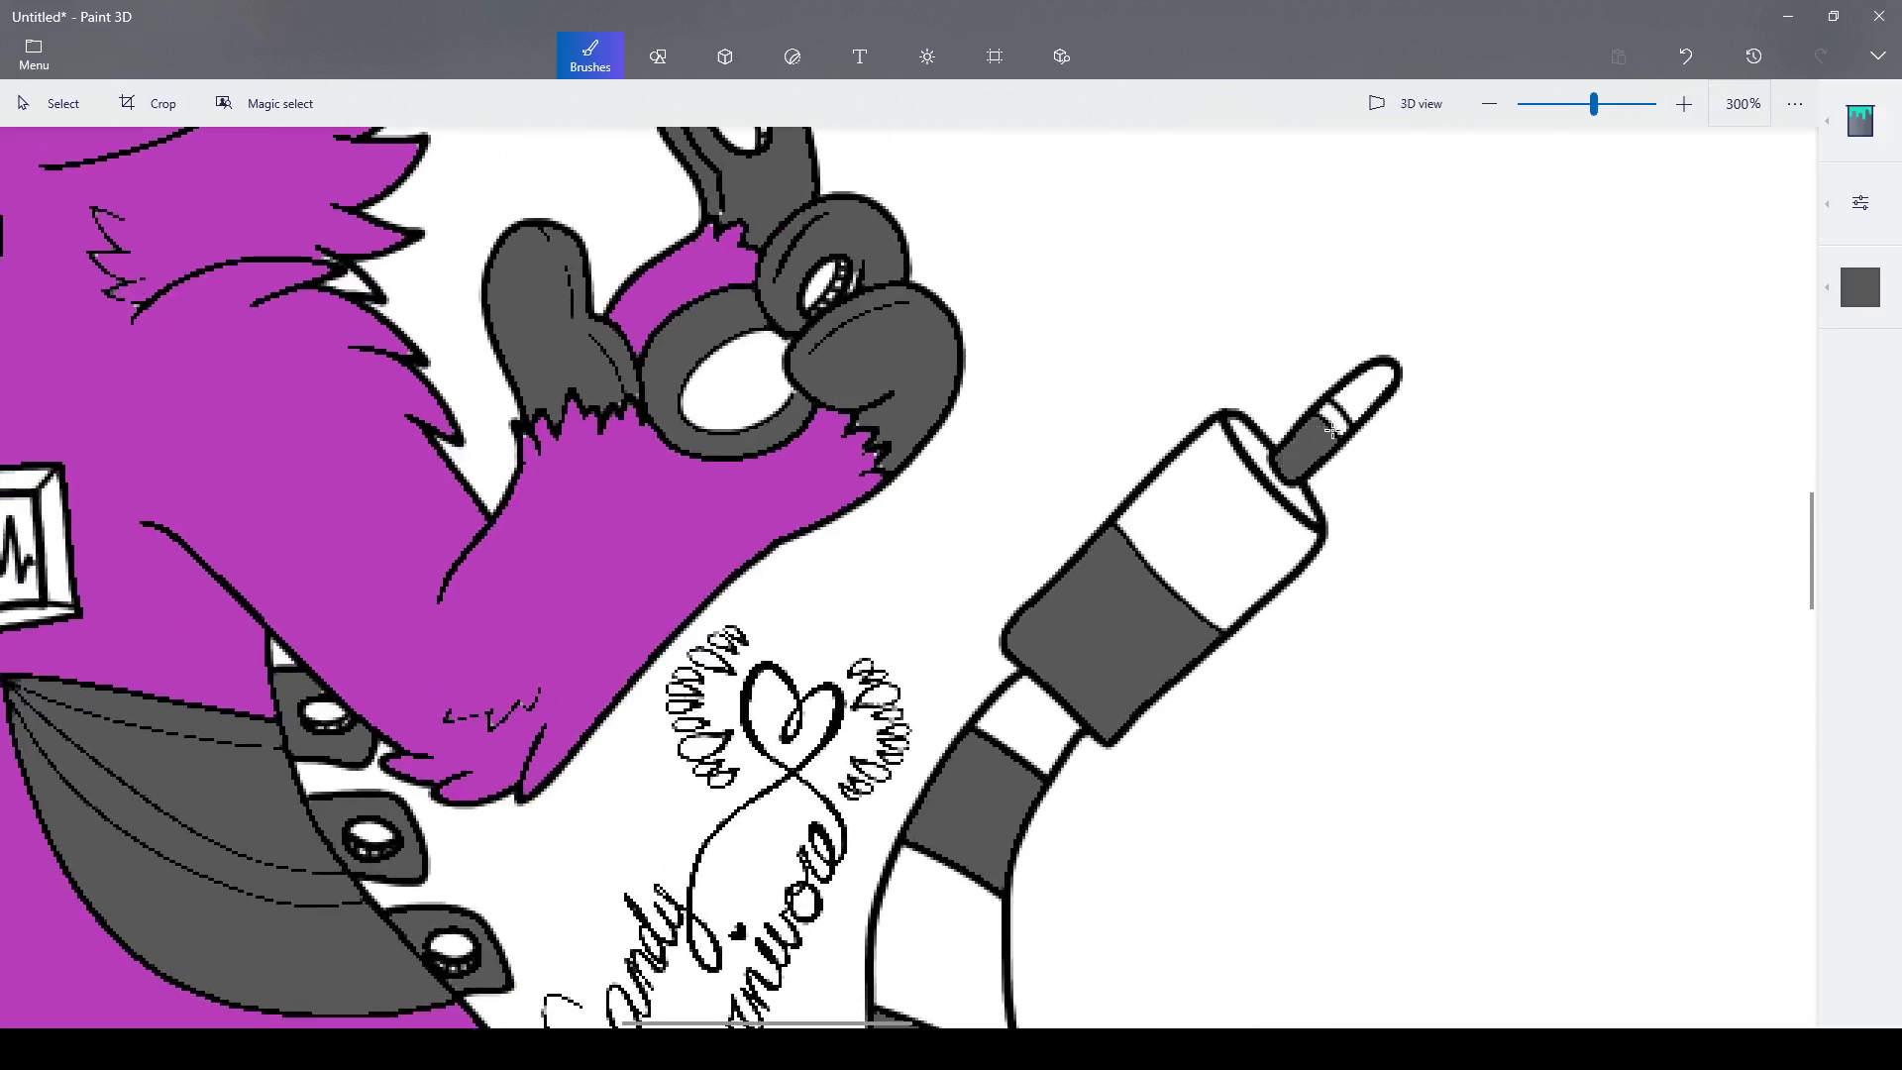
pyautogui.click(1377, 392)
pyautogui.scroll(-5, 1377, 392)
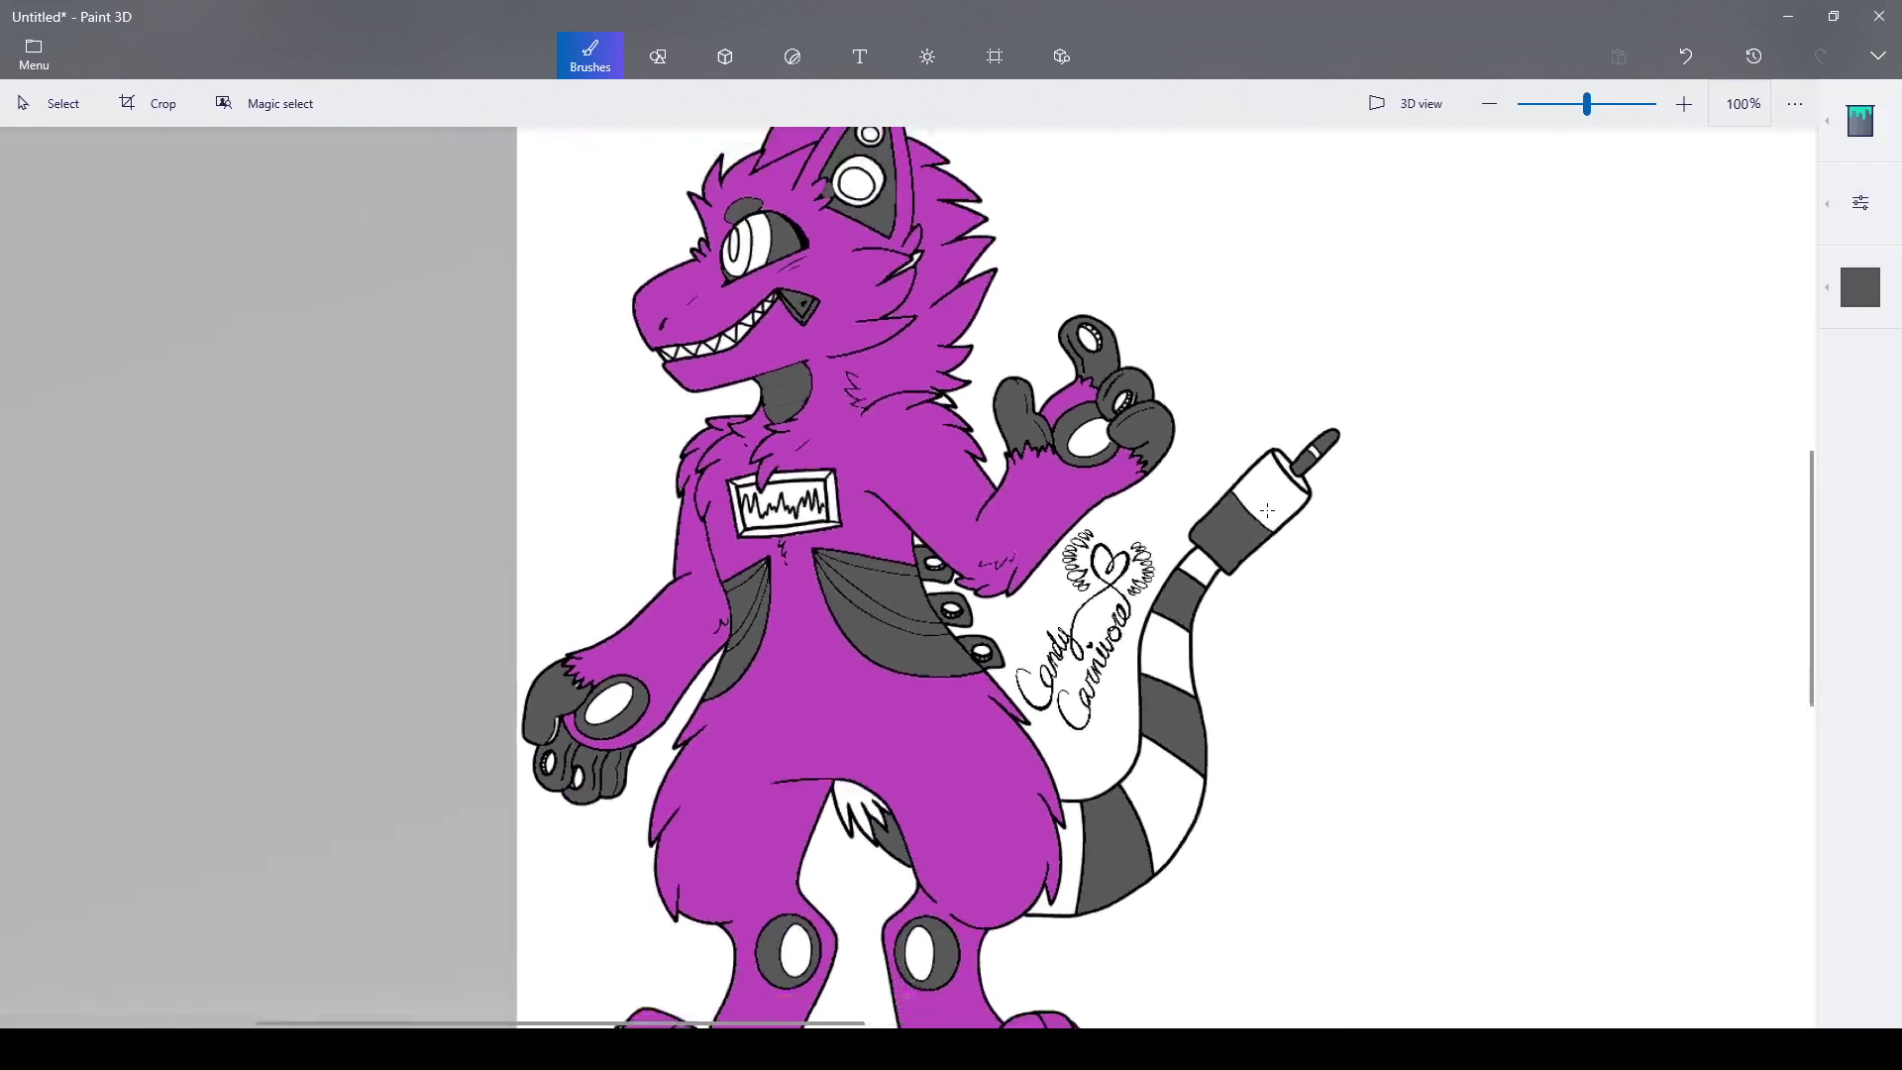
pyautogui.scroll(-4, 1268, 511)
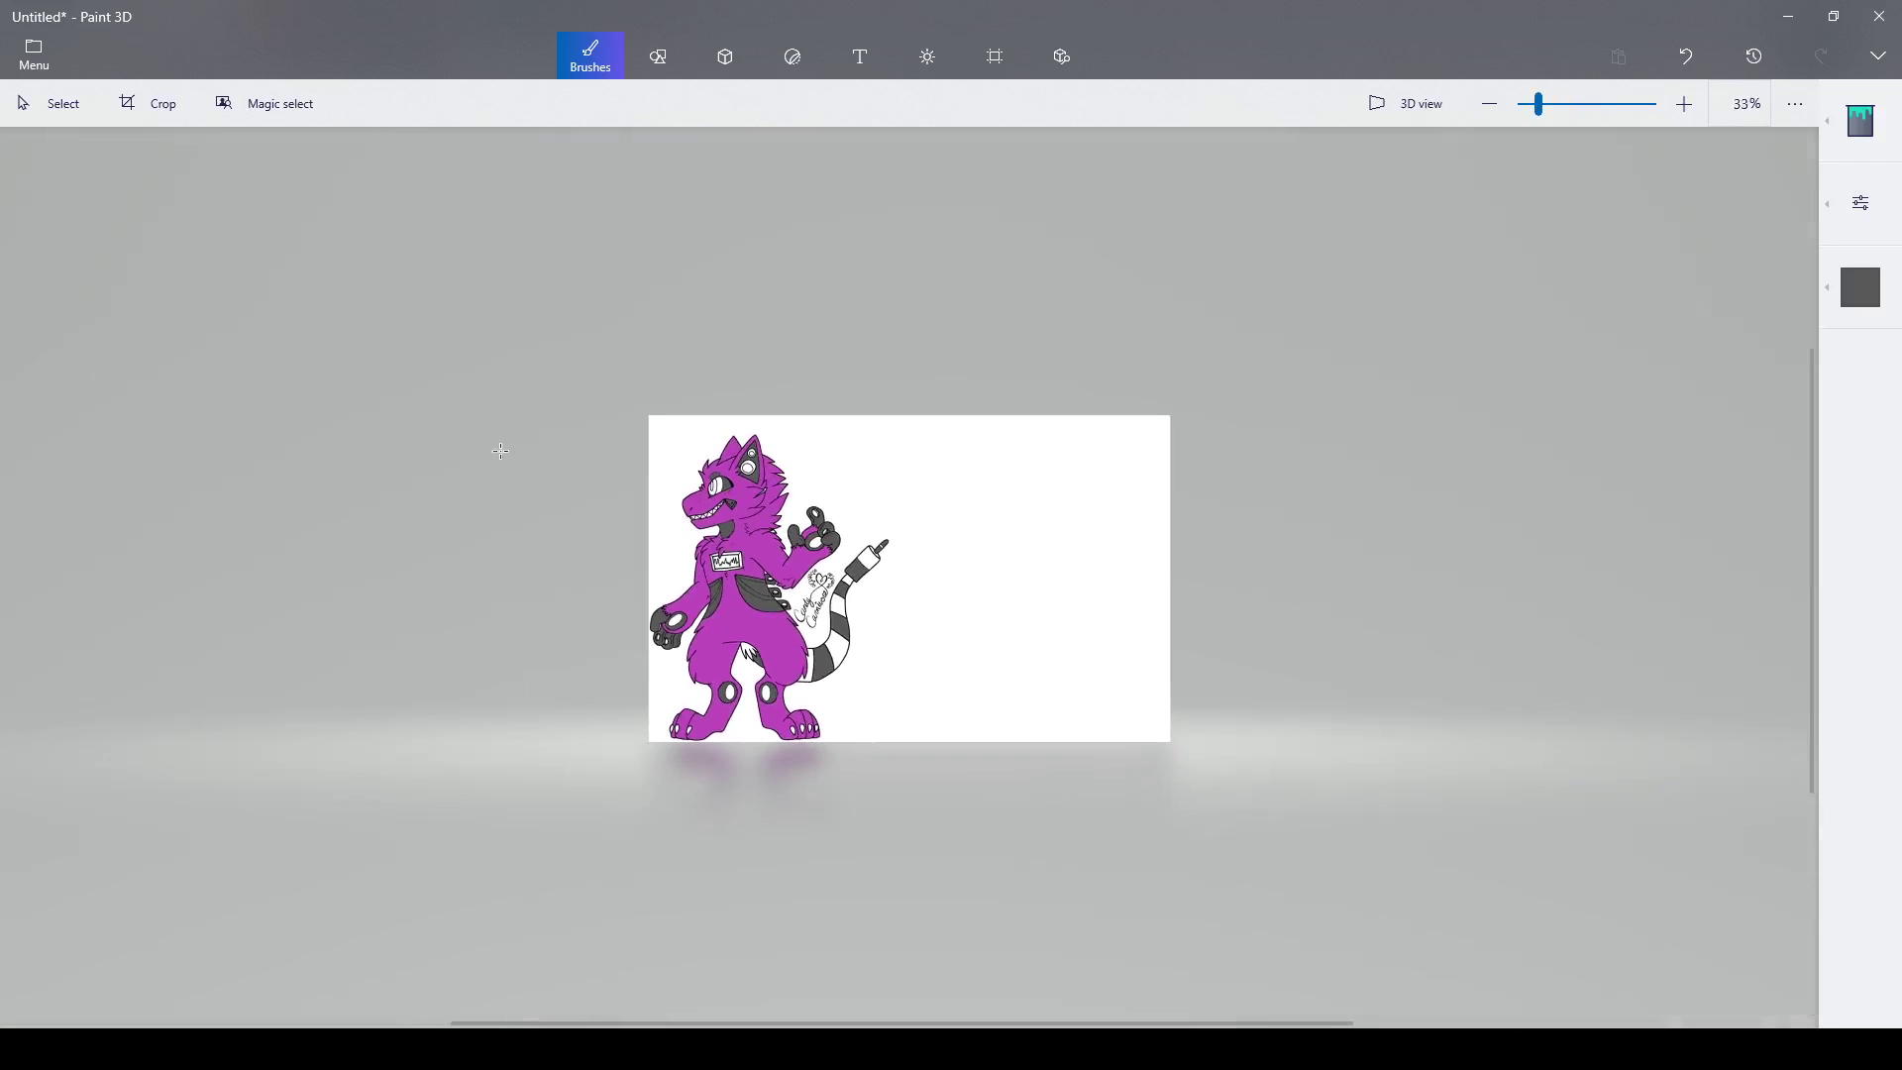
pyautogui.scroll(6, 622, 503)
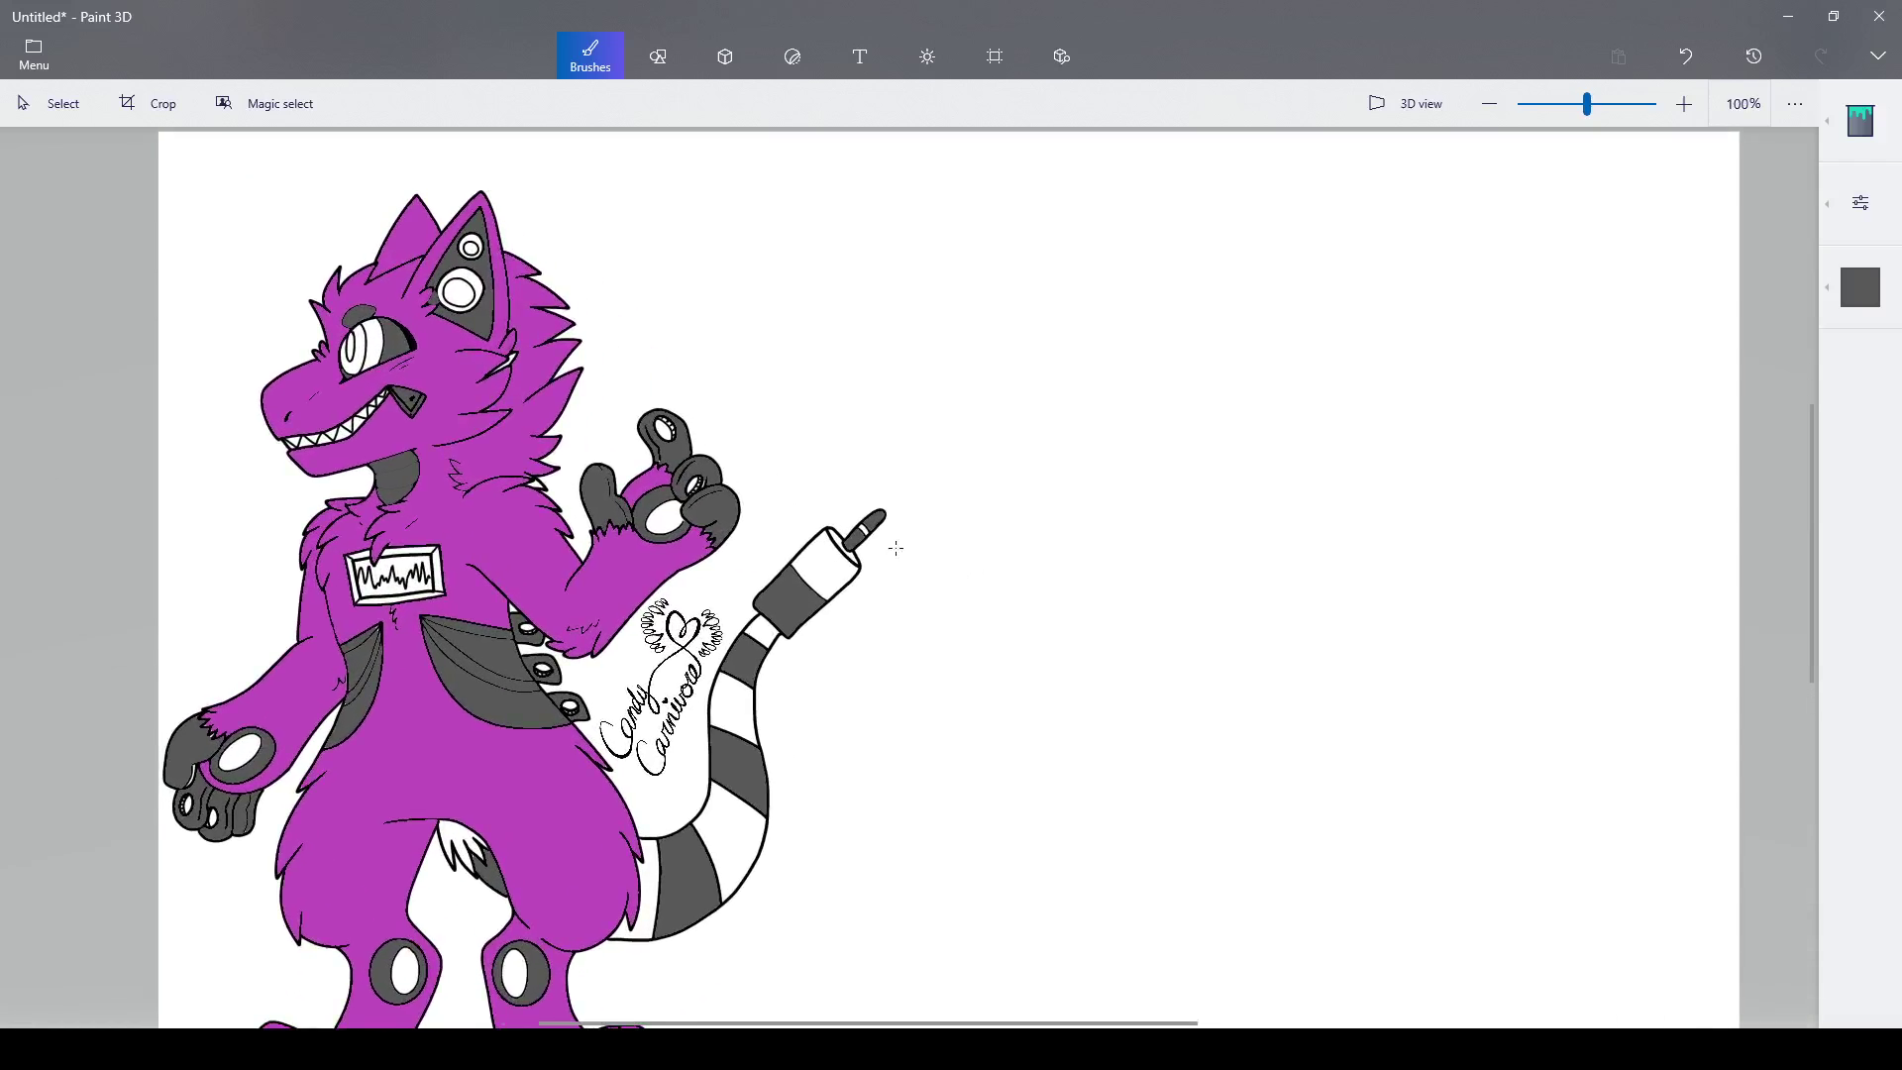
pyautogui.scroll(5, 814, 532)
pyautogui.click(826, 541)
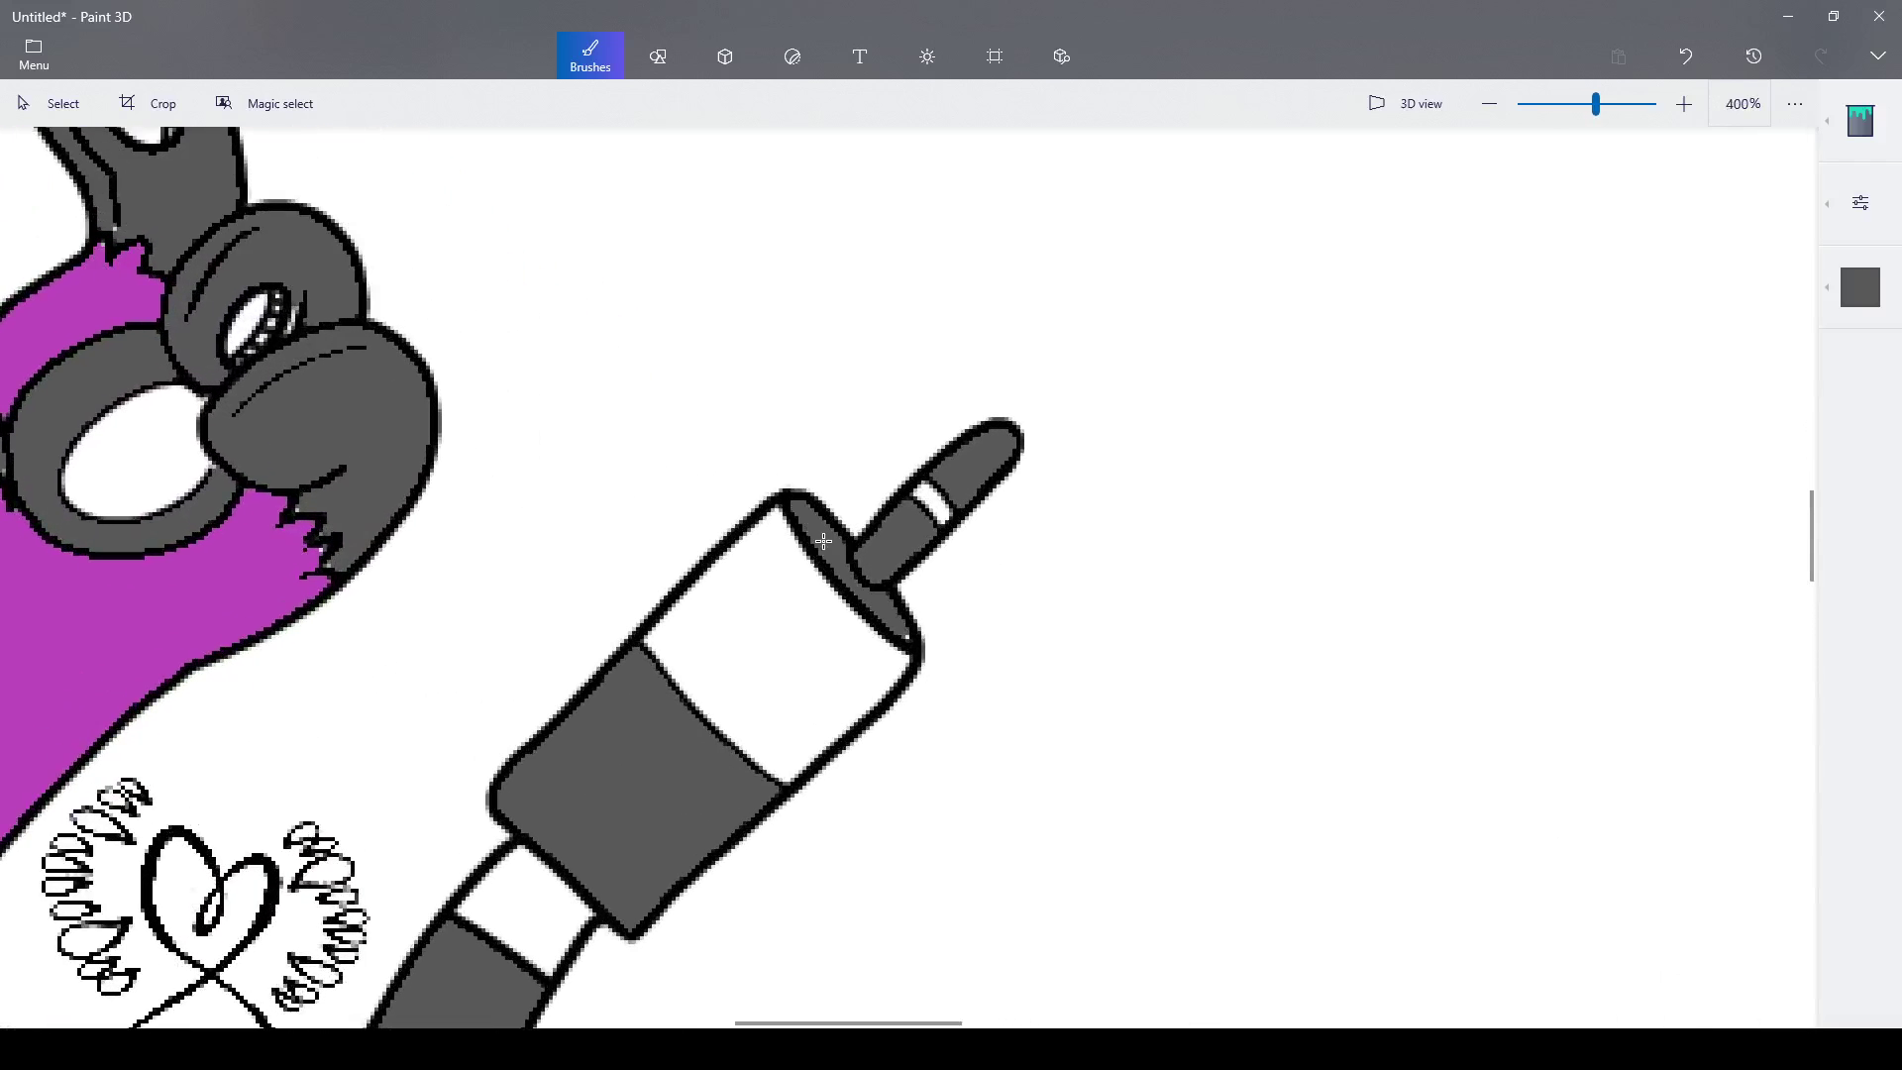
pyautogui.scroll(2, 897, 622)
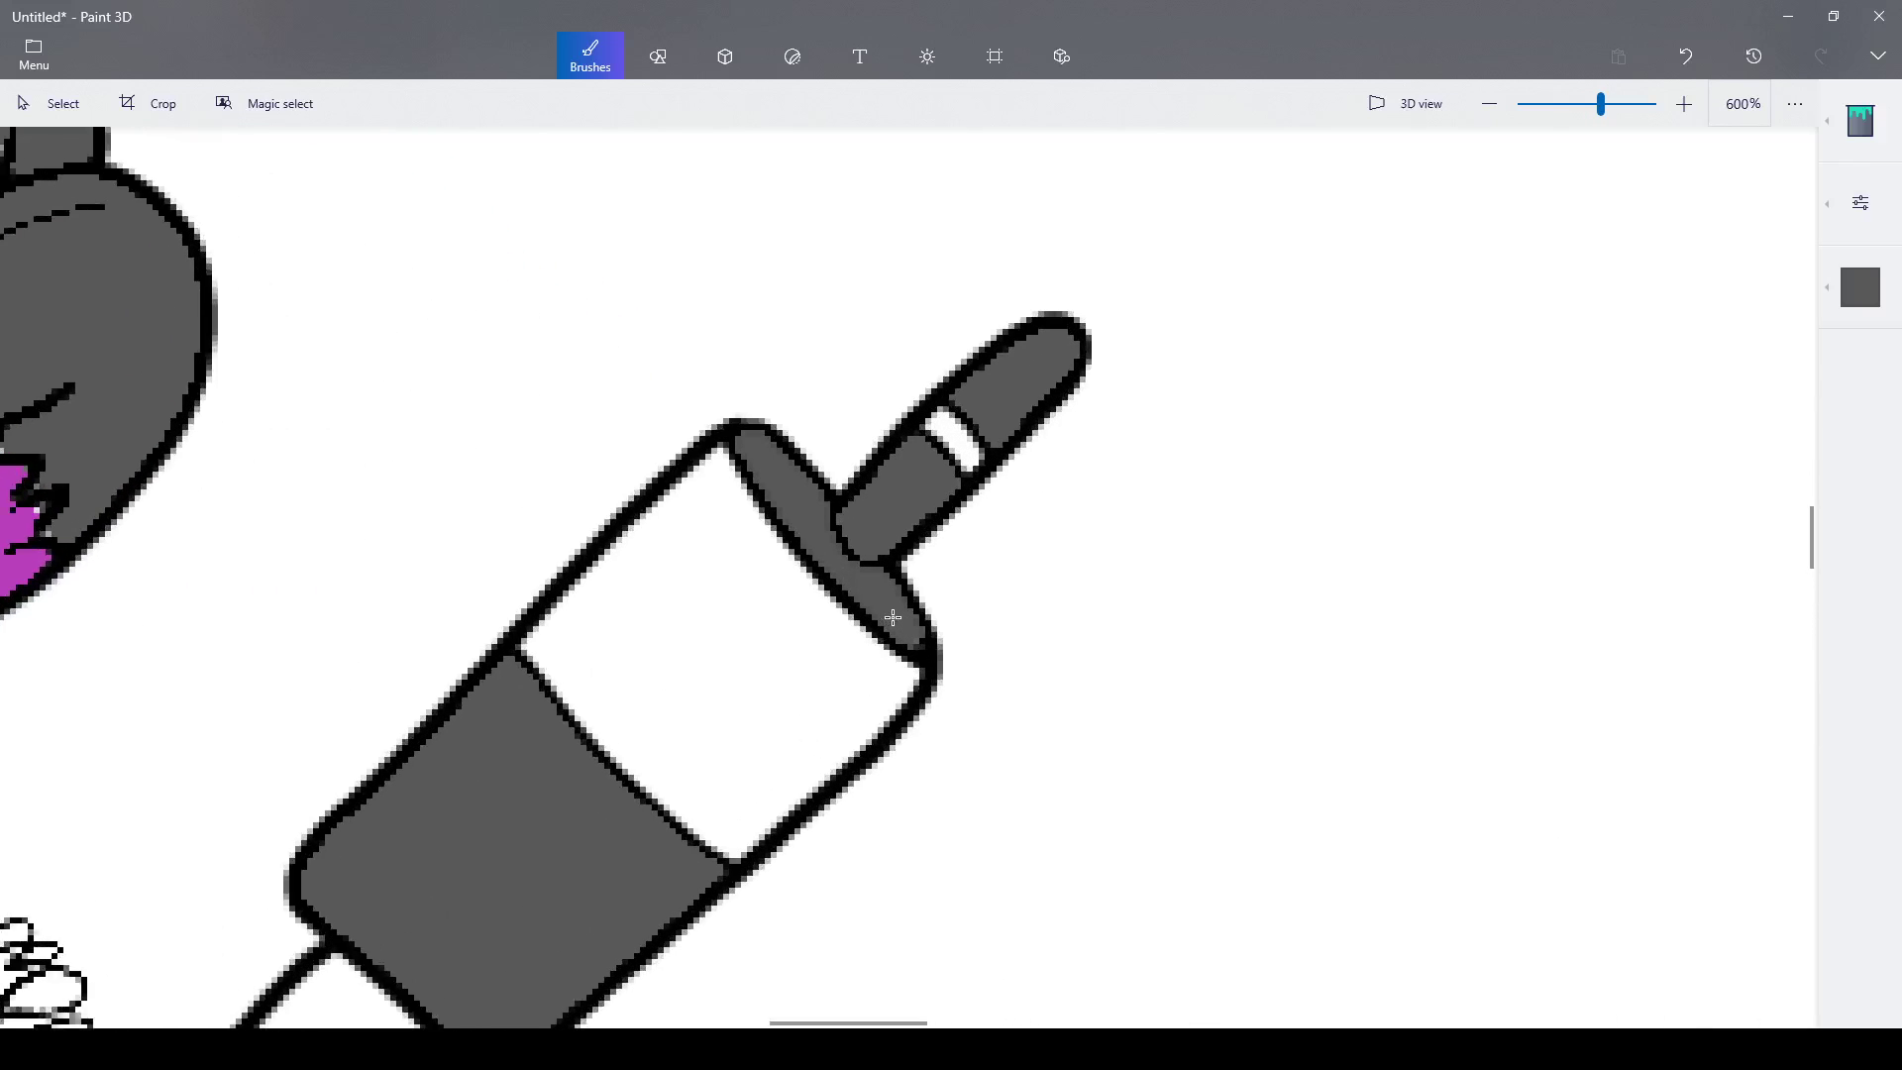
pyautogui.hotkey('ctrl', 'z')
pyautogui.scroll(-7, 893, 617)
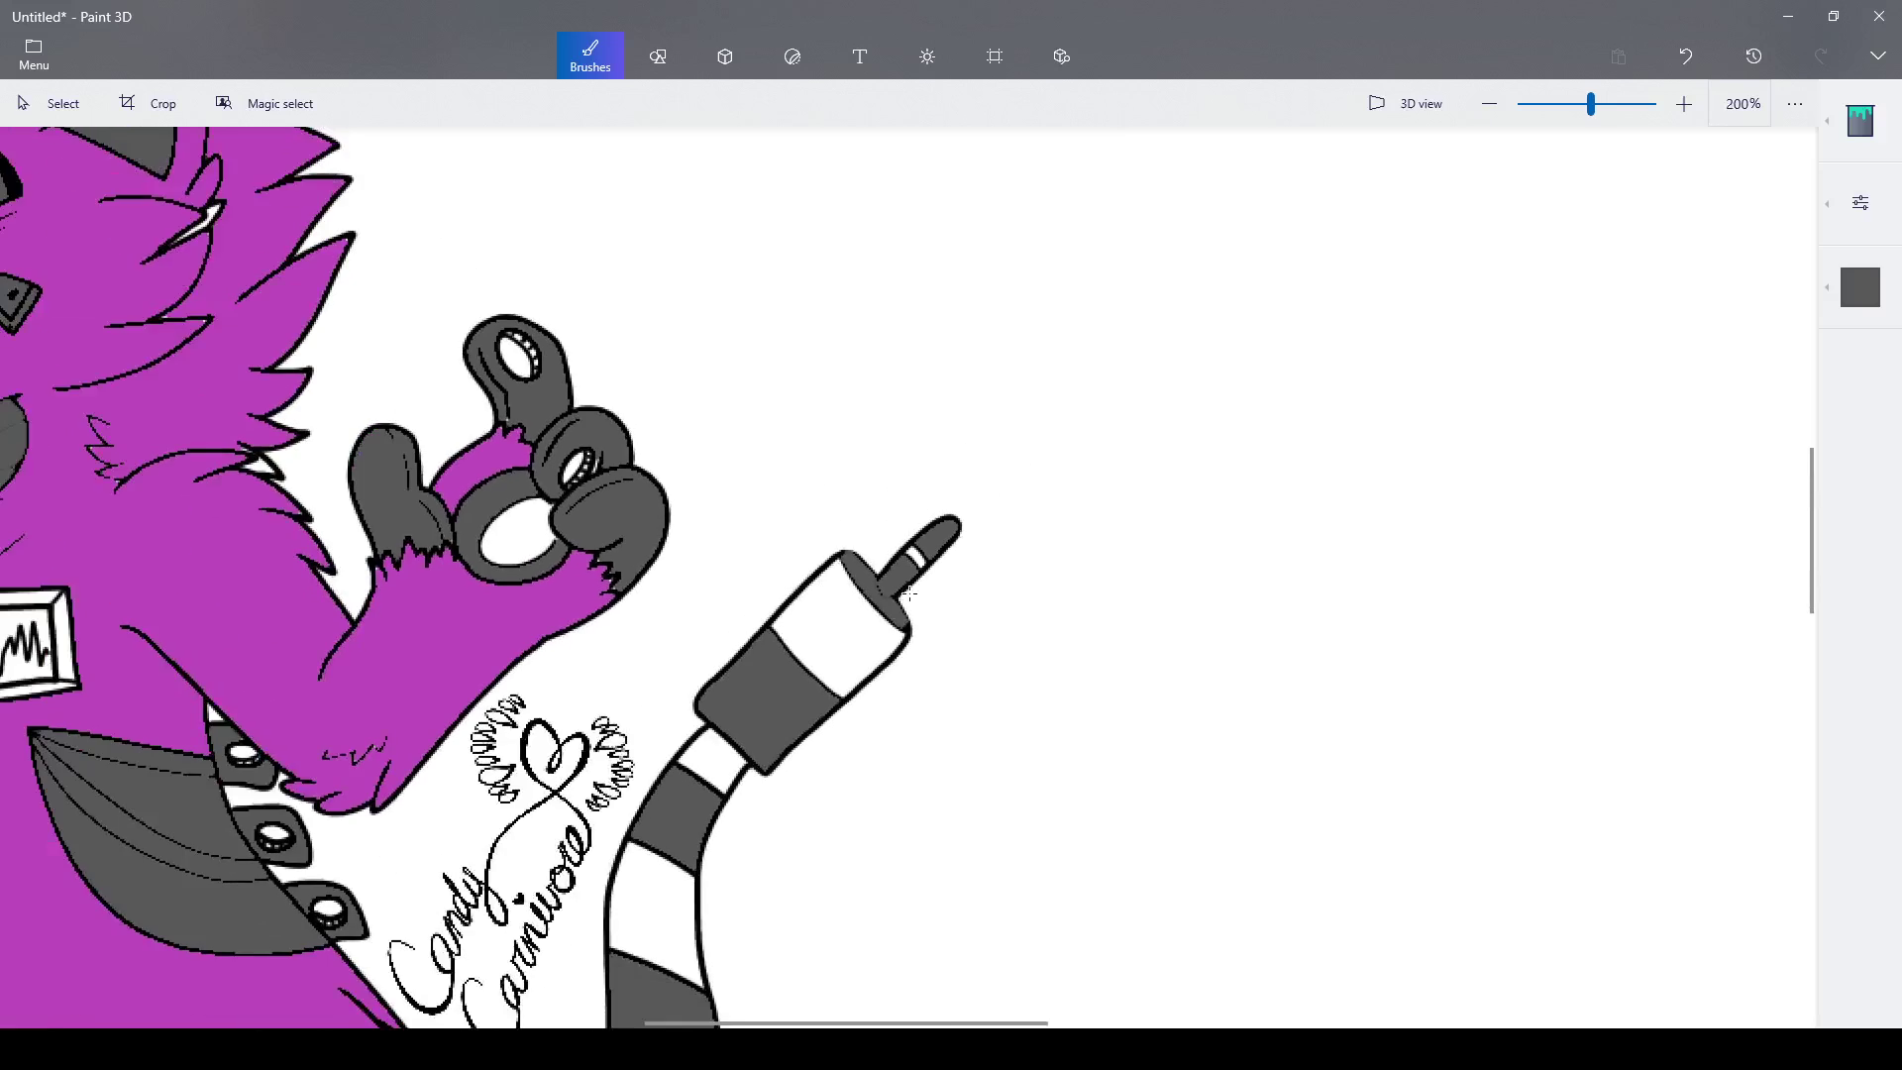
# - Switch the fill color to purple and fill the fur tuft between the legs
pyautogui.scroll(-4, 904, 606)
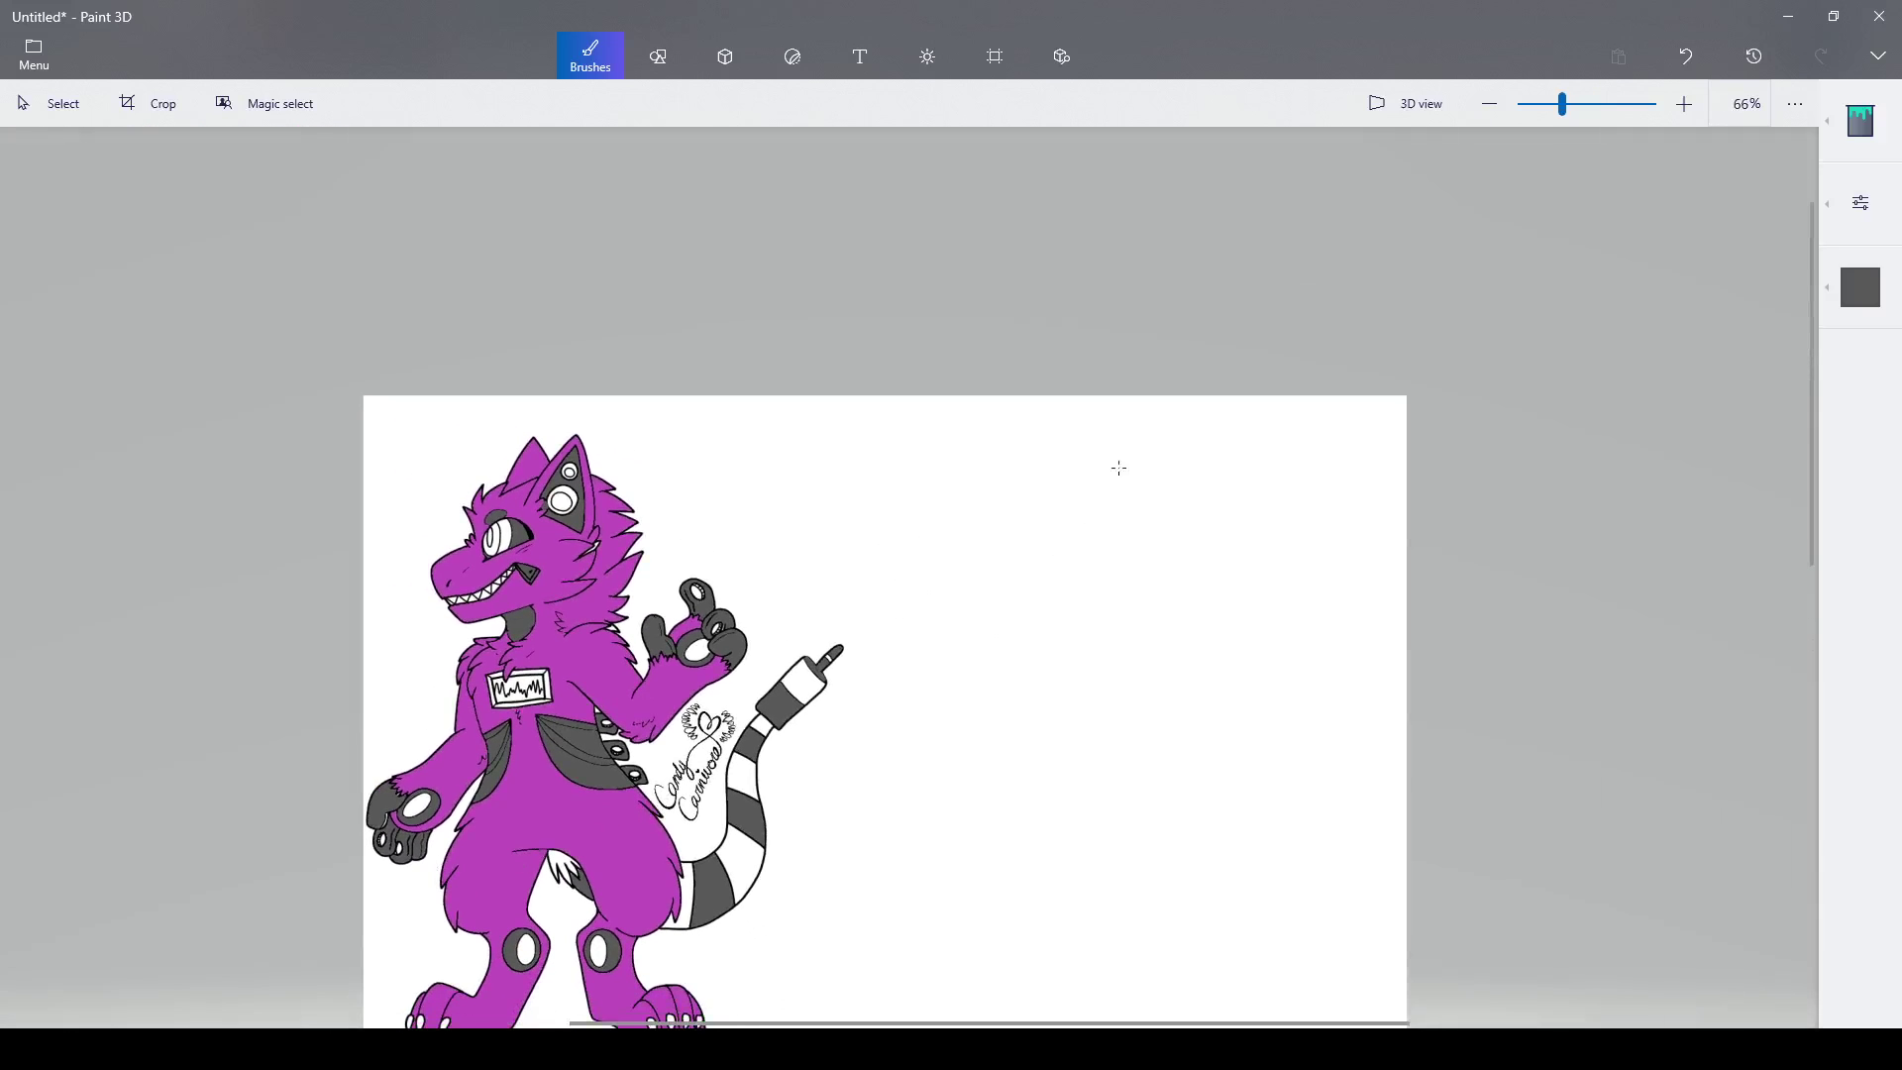
pyautogui.click(1846, 261)
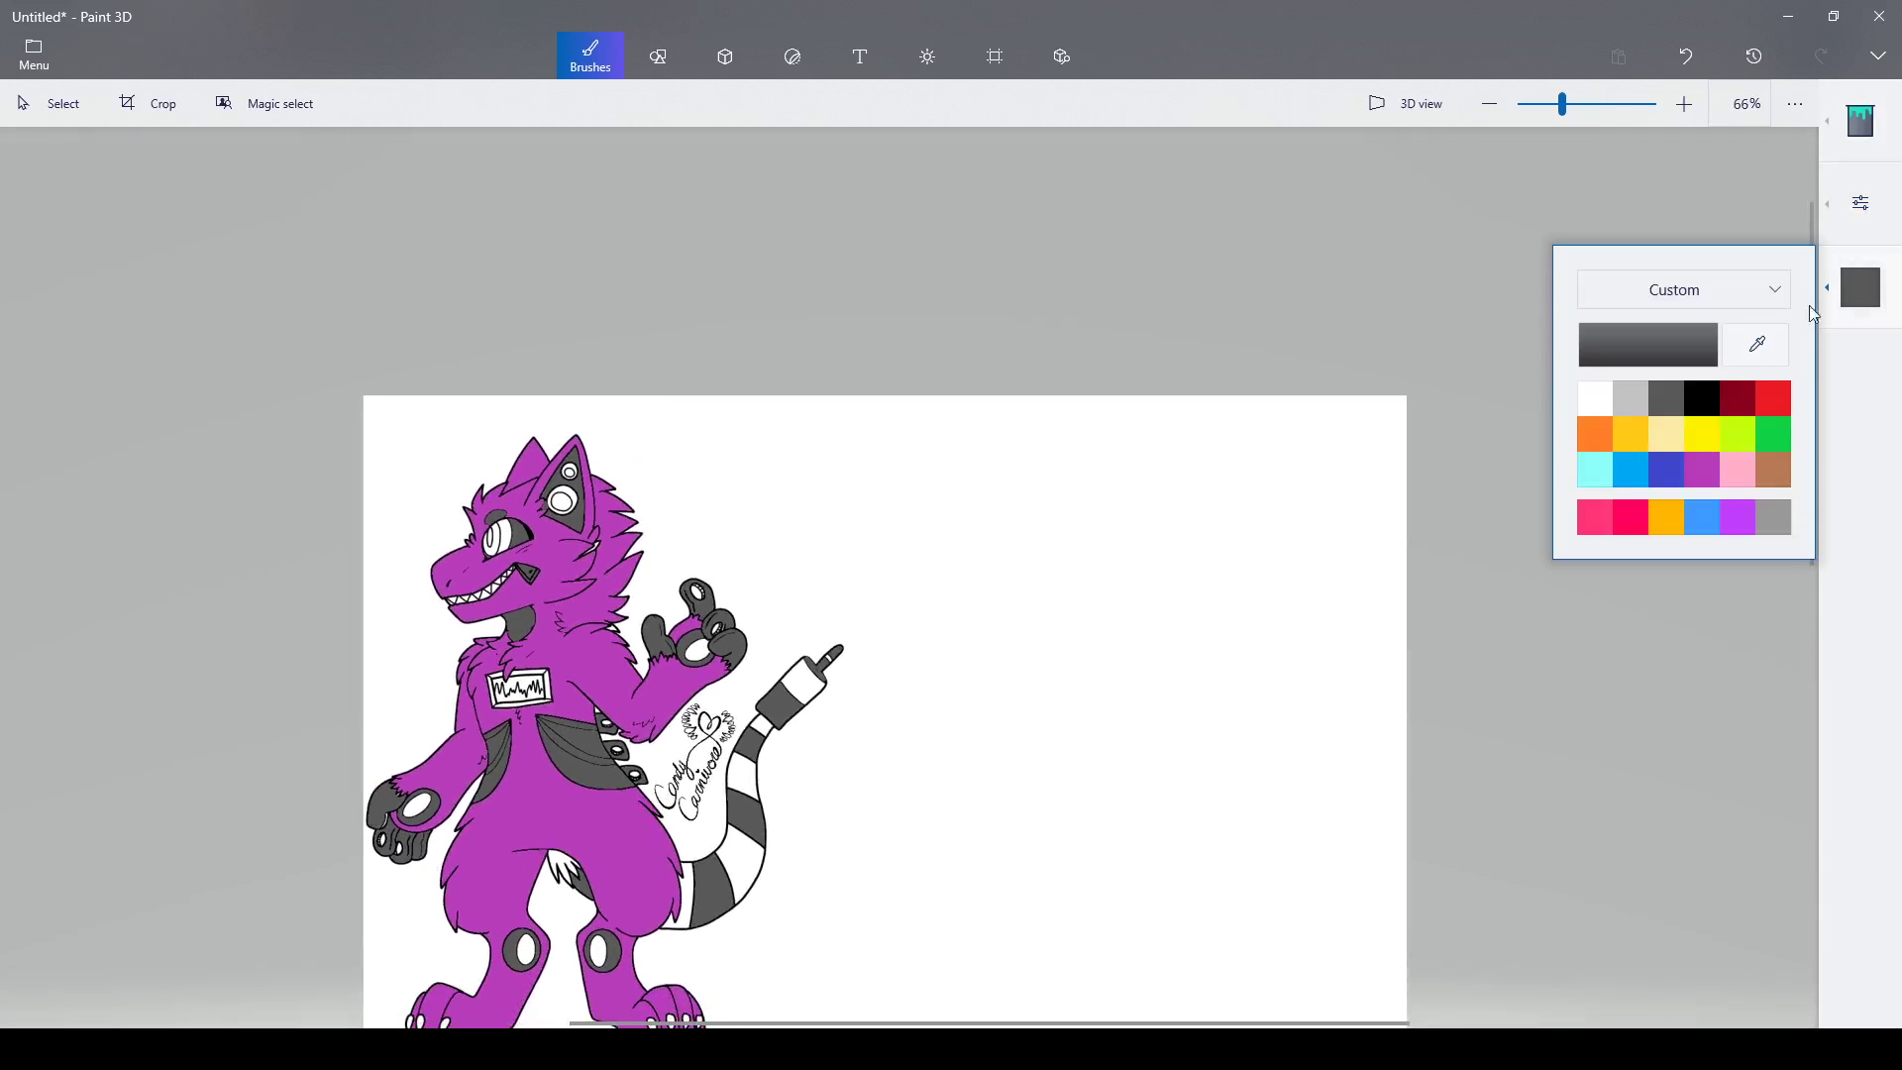
pyautogui.click(1701, 469)
pyautogui.scroll(4, 634, 902)
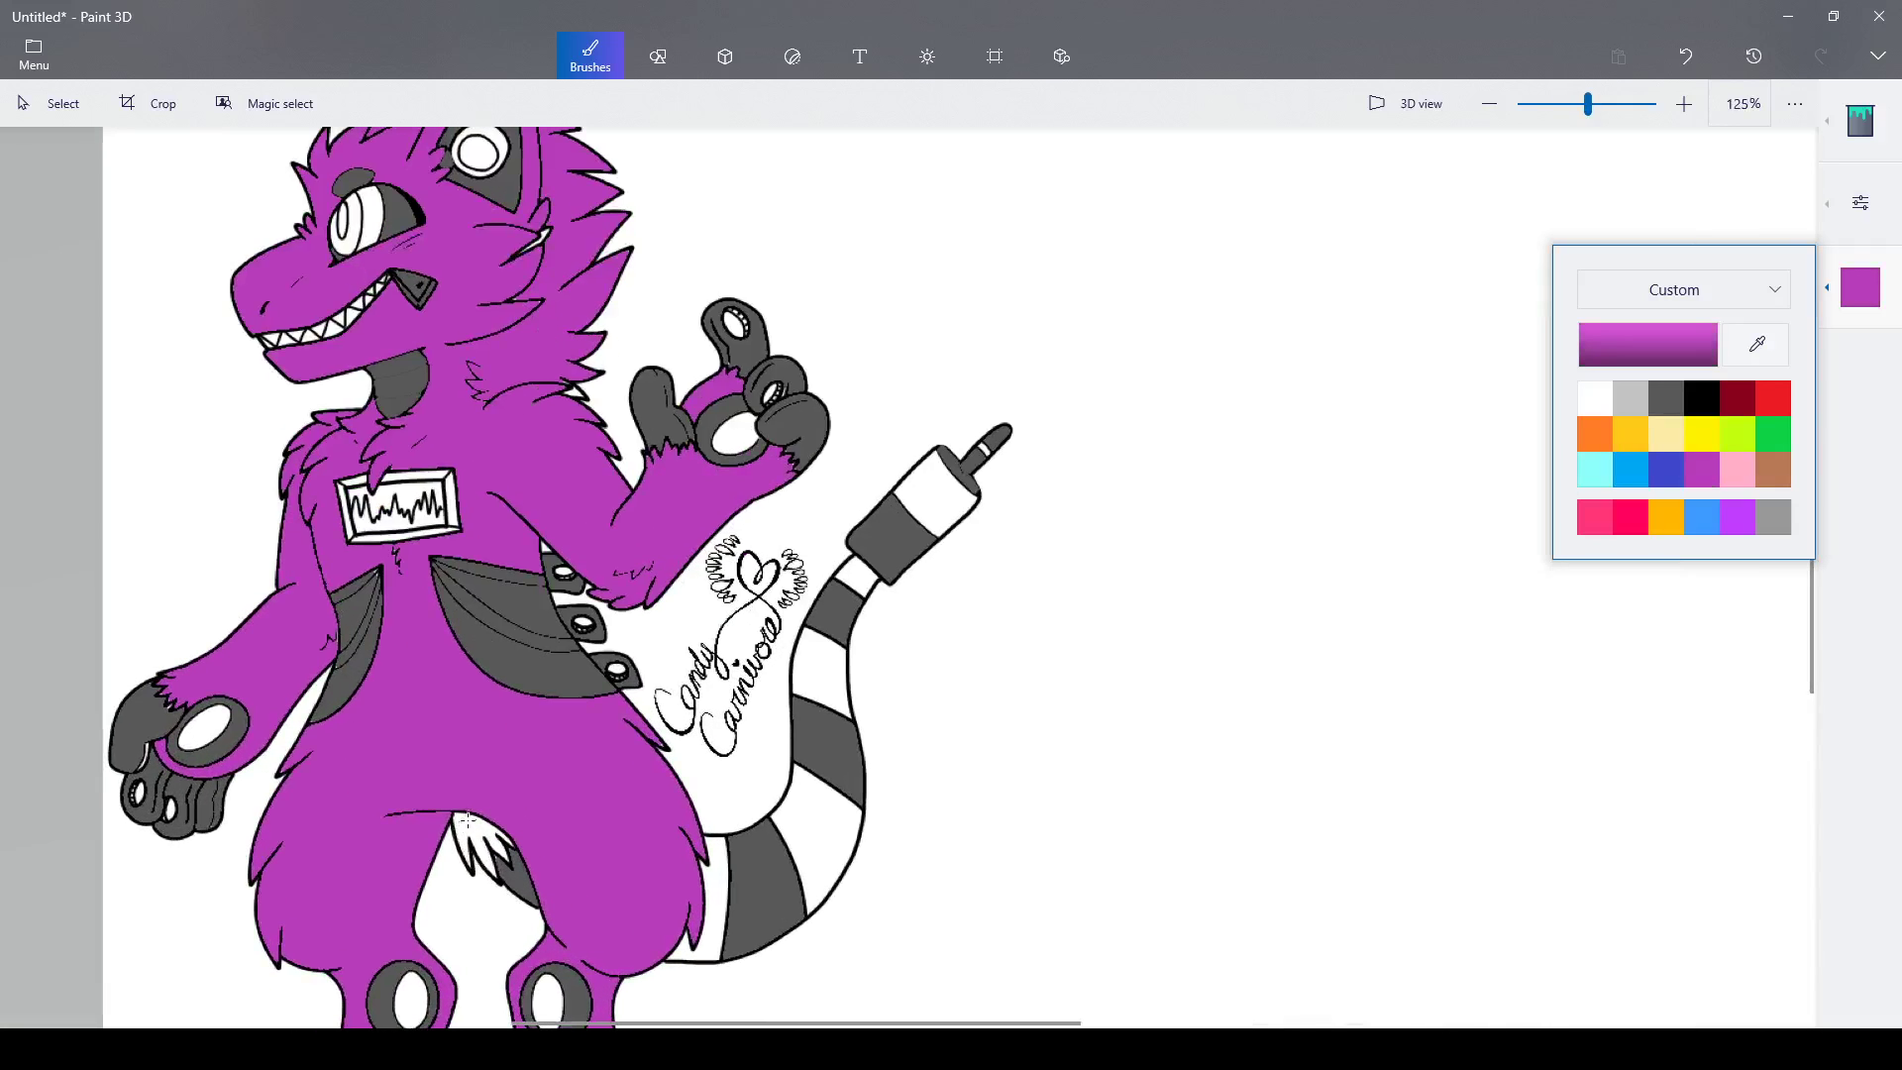
pyautogui.click(460, 827)
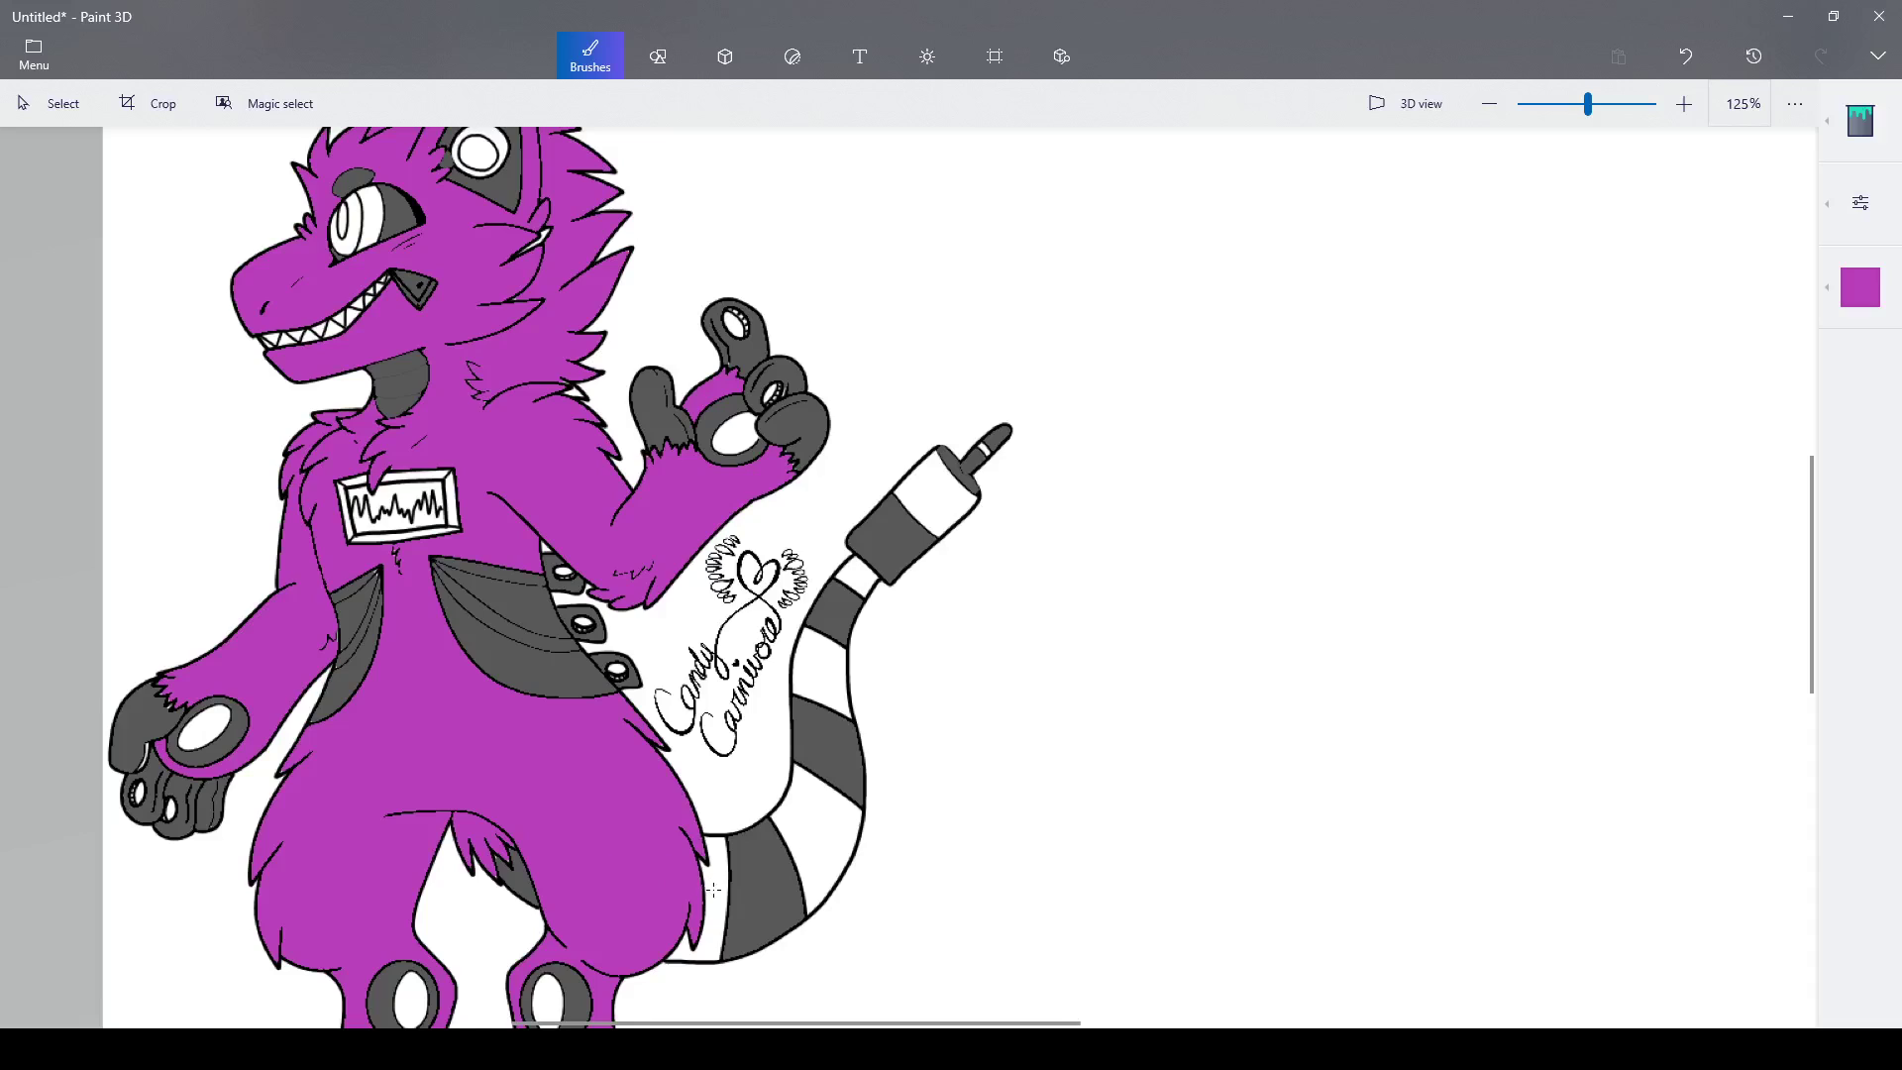
# - Fill the eyeball area behind the iris and the narrow oval pupil with orange
pyautogui.scroll(-4, 713, 890)
pyautogui.scroll(10, 591, 562)
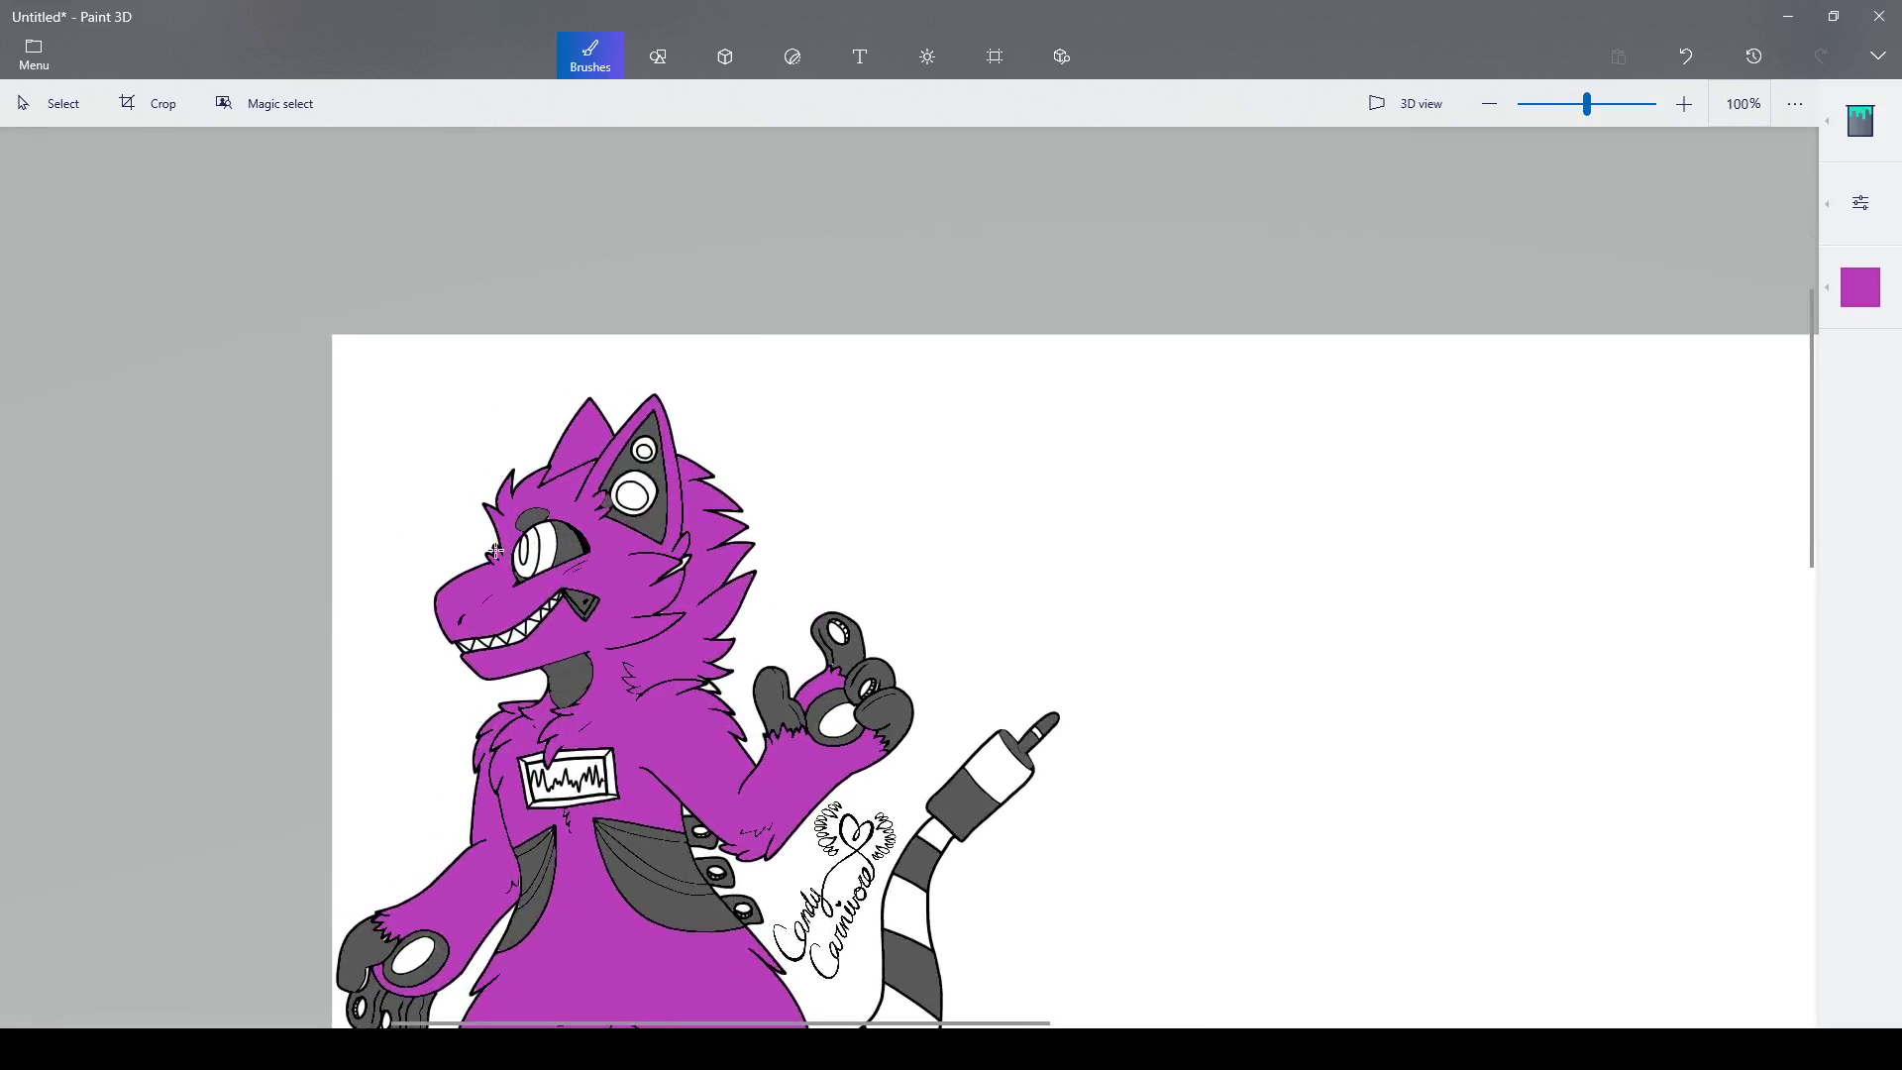
pyautogui.scroll(2, 569, 561)
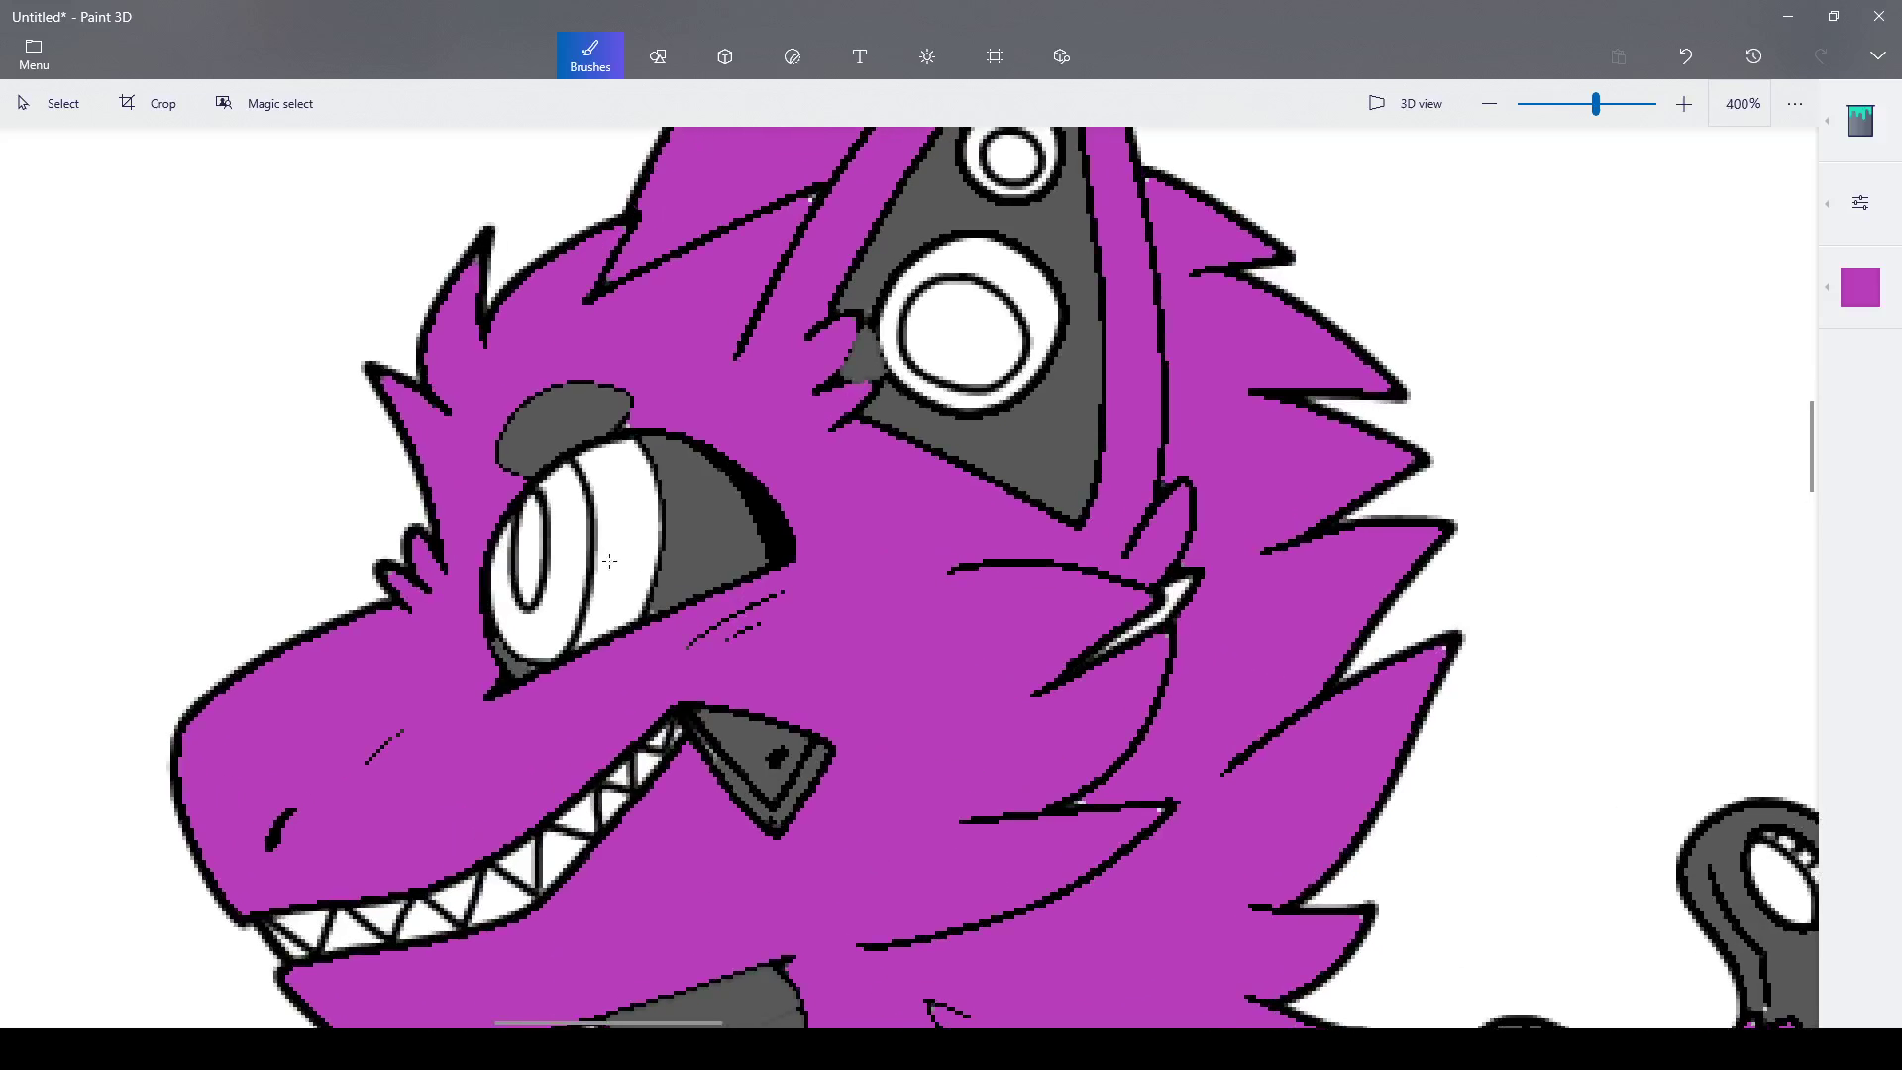
pyautogui.click(1861, 287)
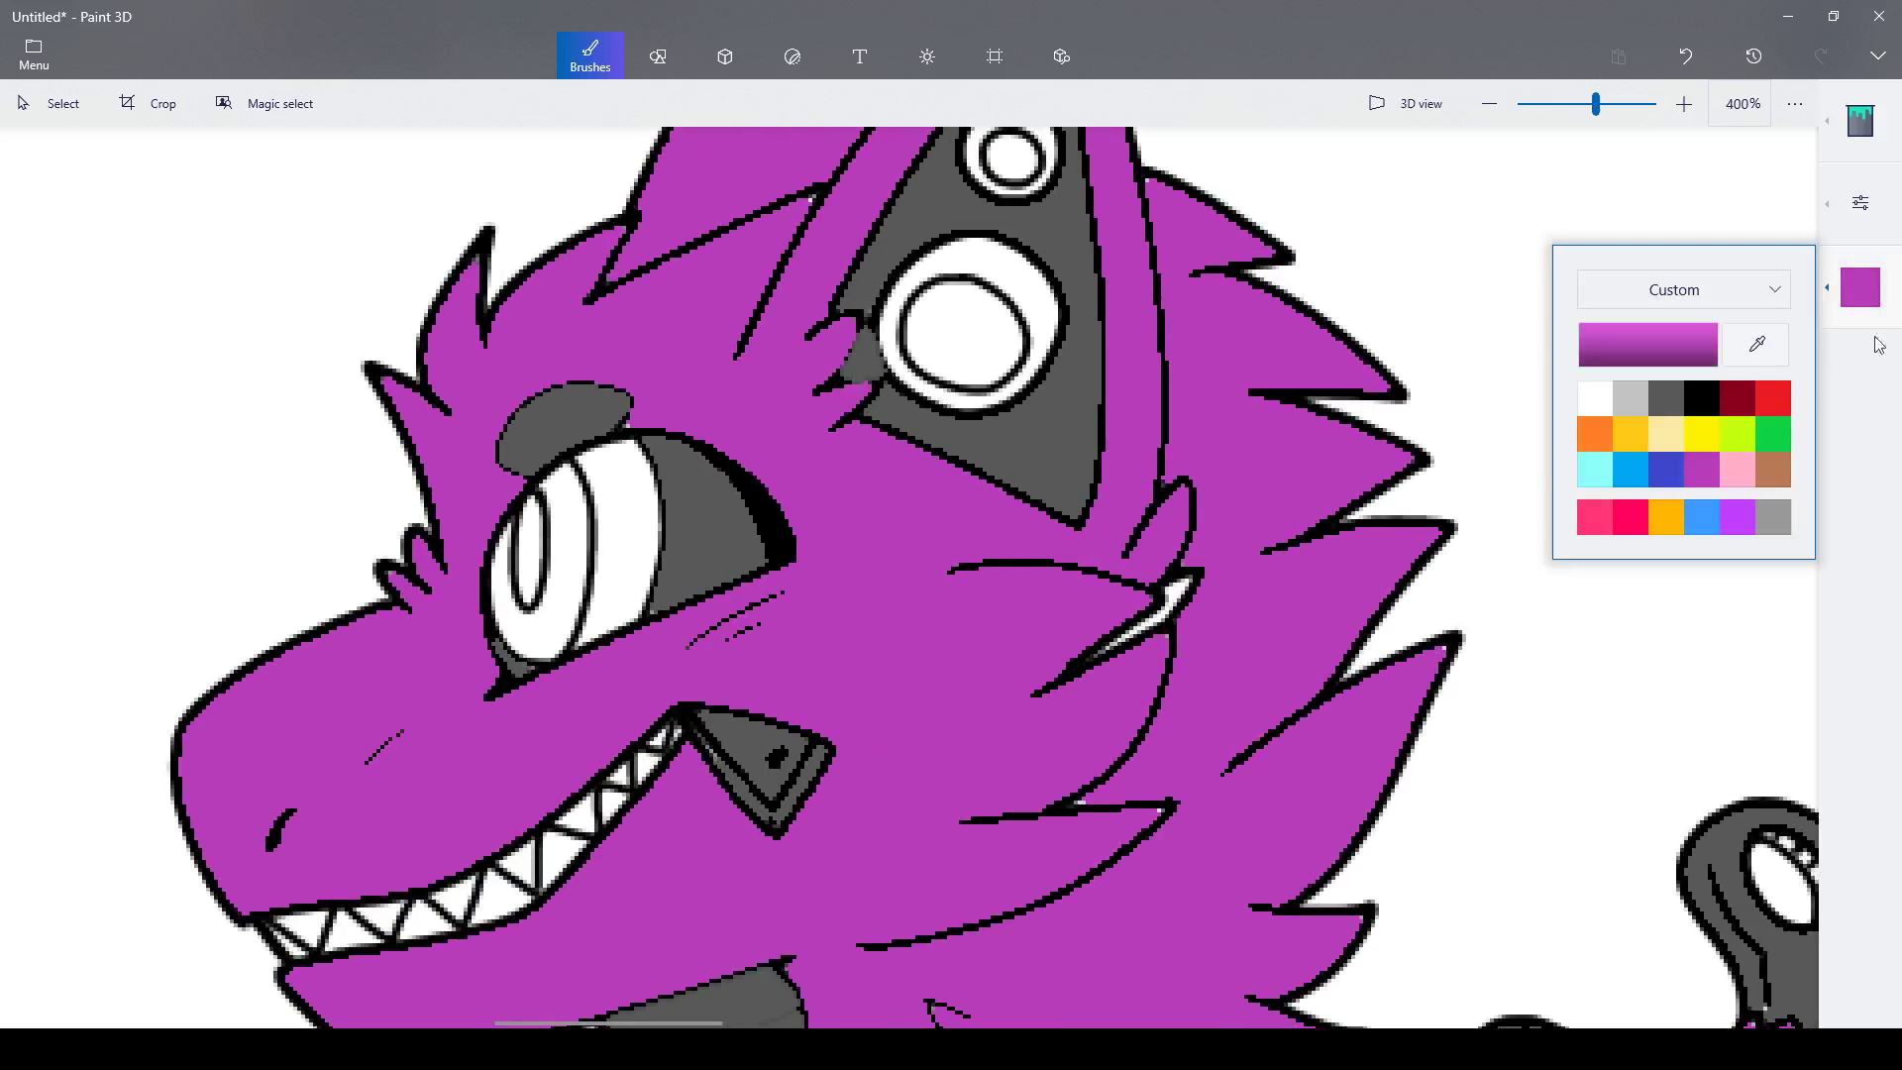
pyautogui.click(1763, 398)
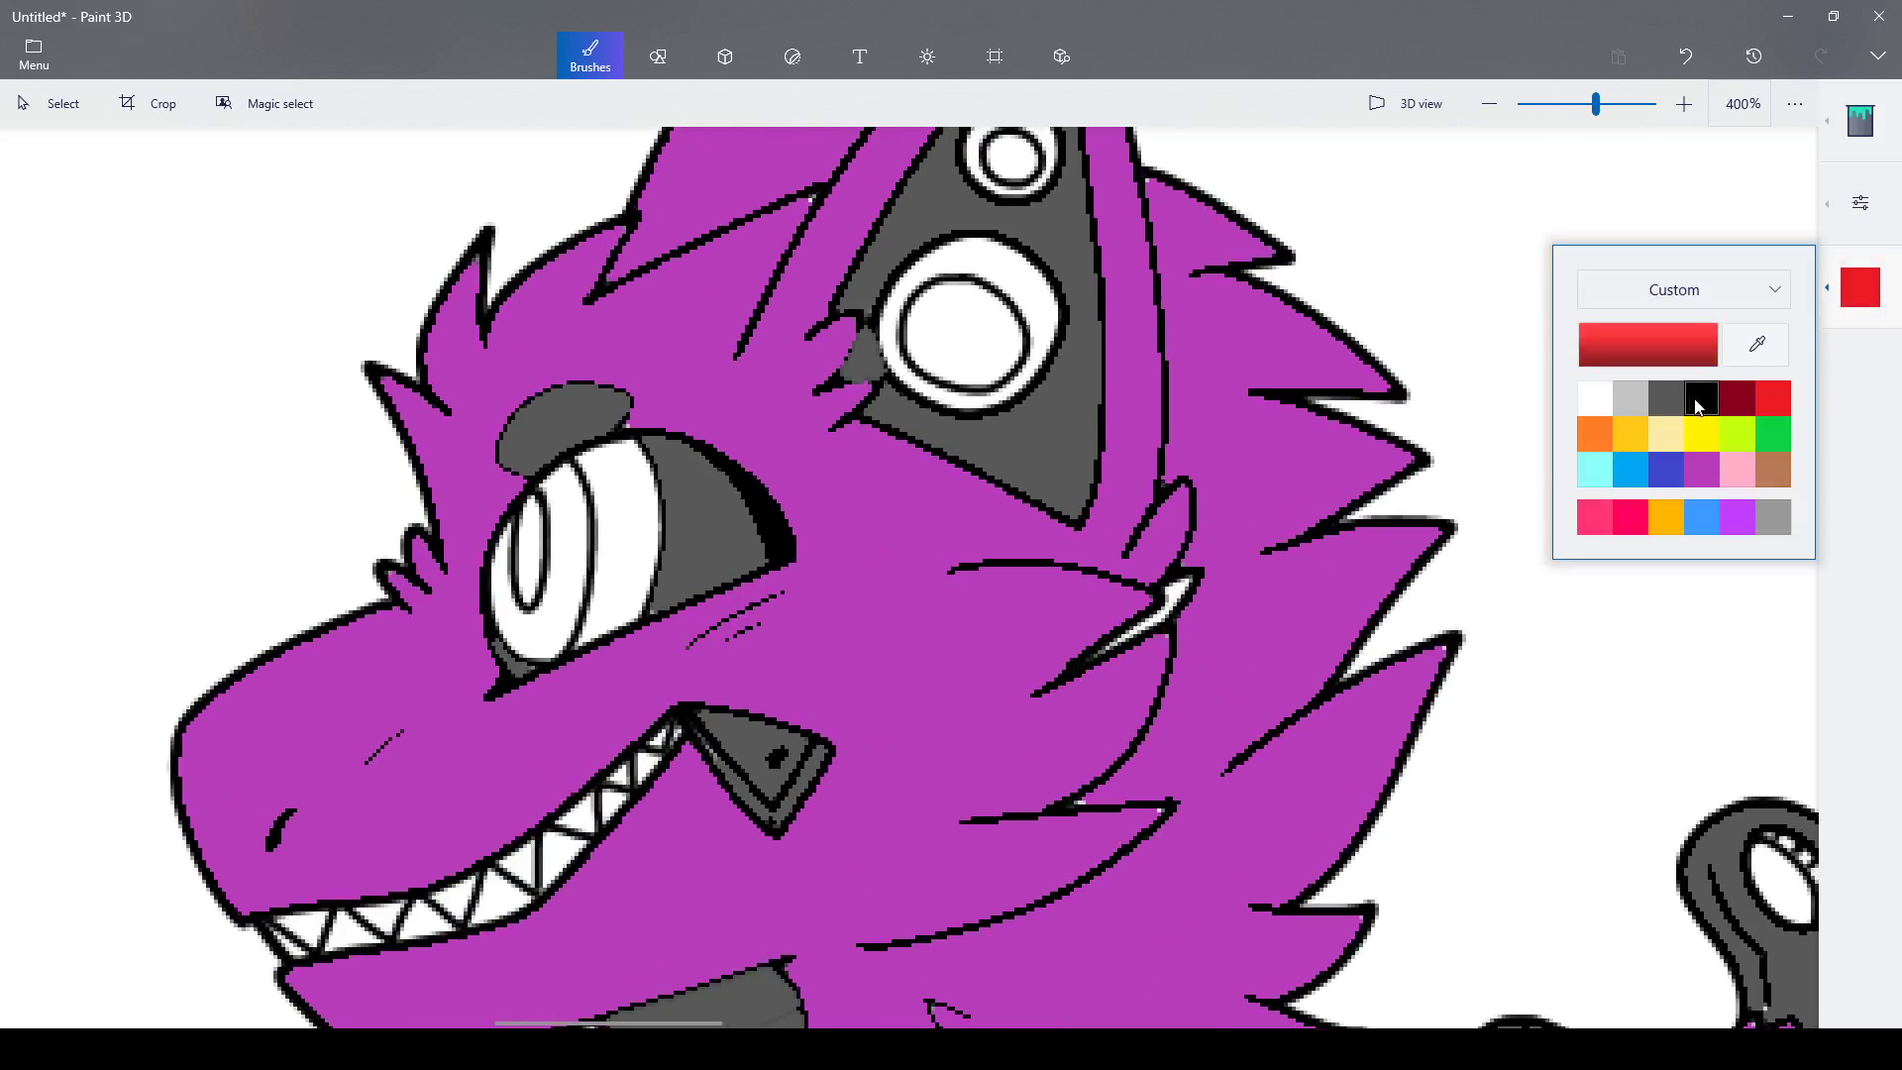
pyautogui.click(1597, 436)
pyautogui.click(614, 536)
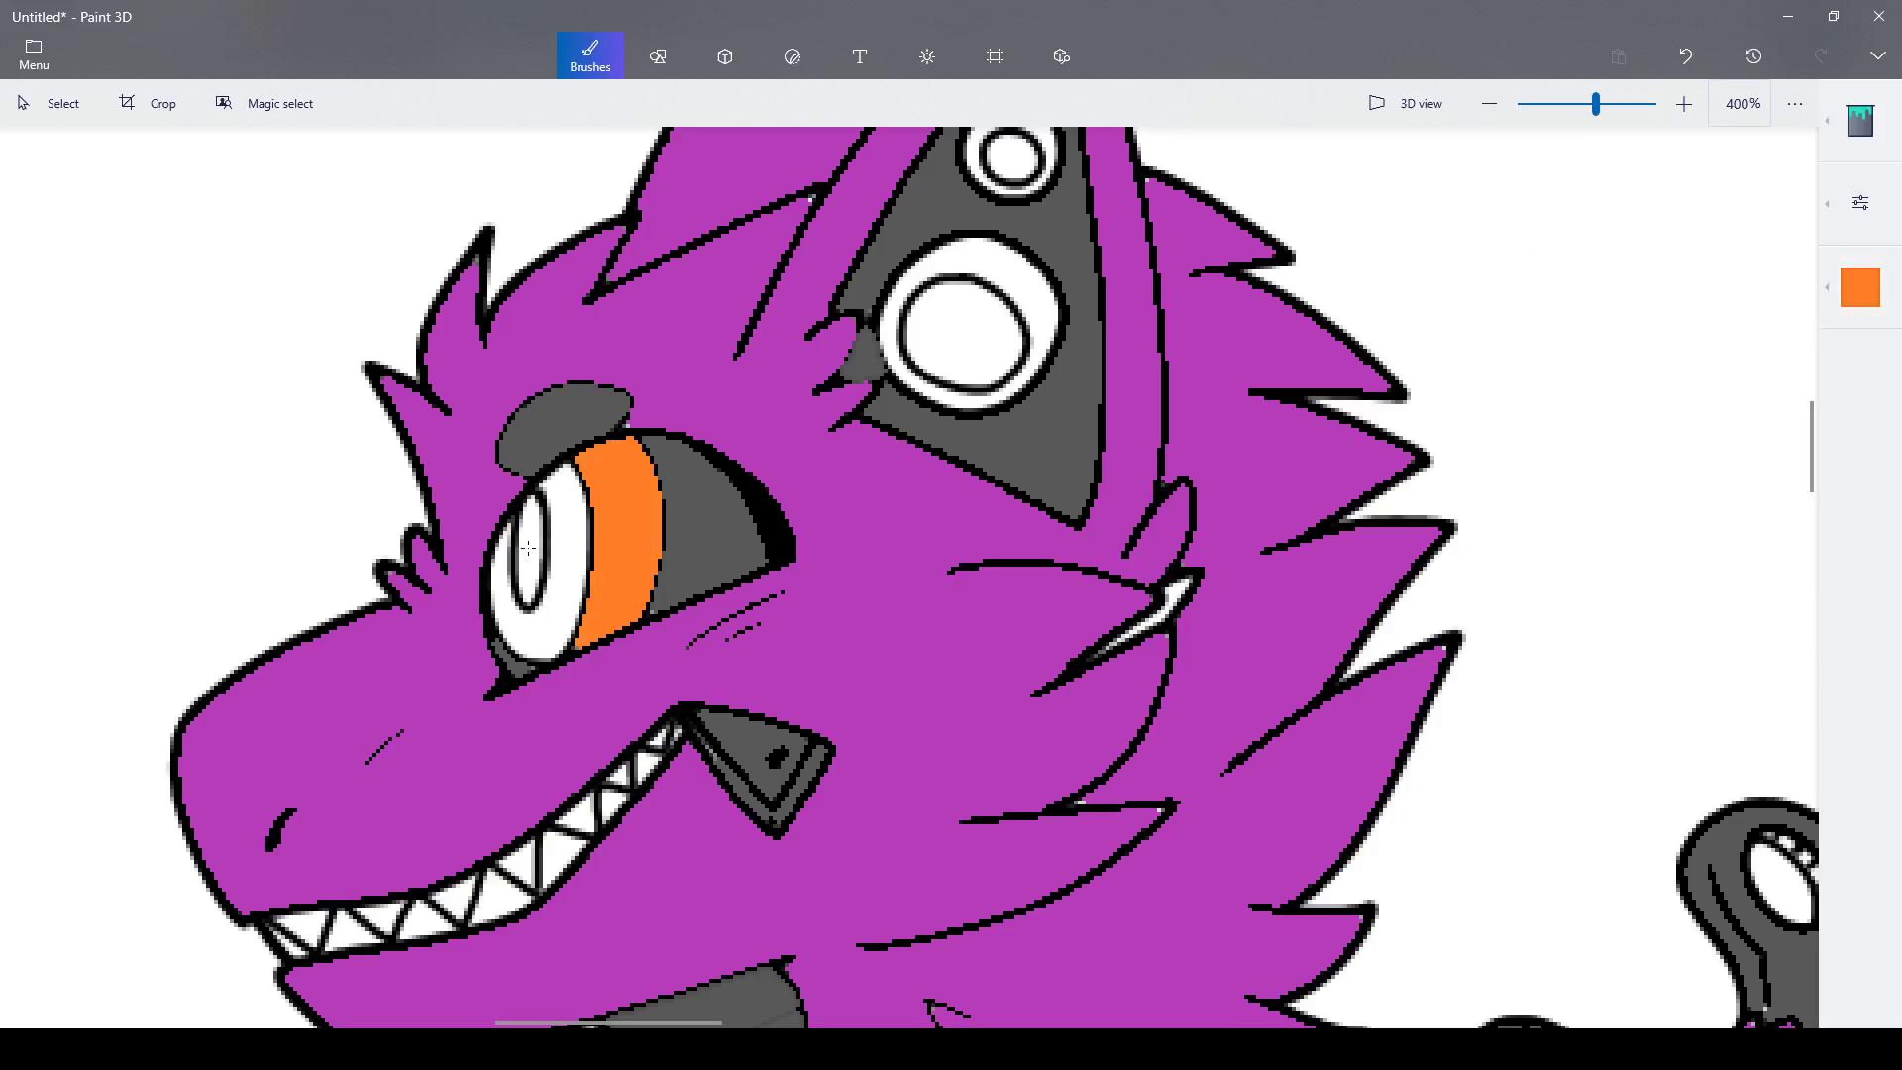
pyautogui.click(526, 550)
# - Switch the fill color to bright blue and fill the iris around the pupil
pyautogui.click(1861, 287)
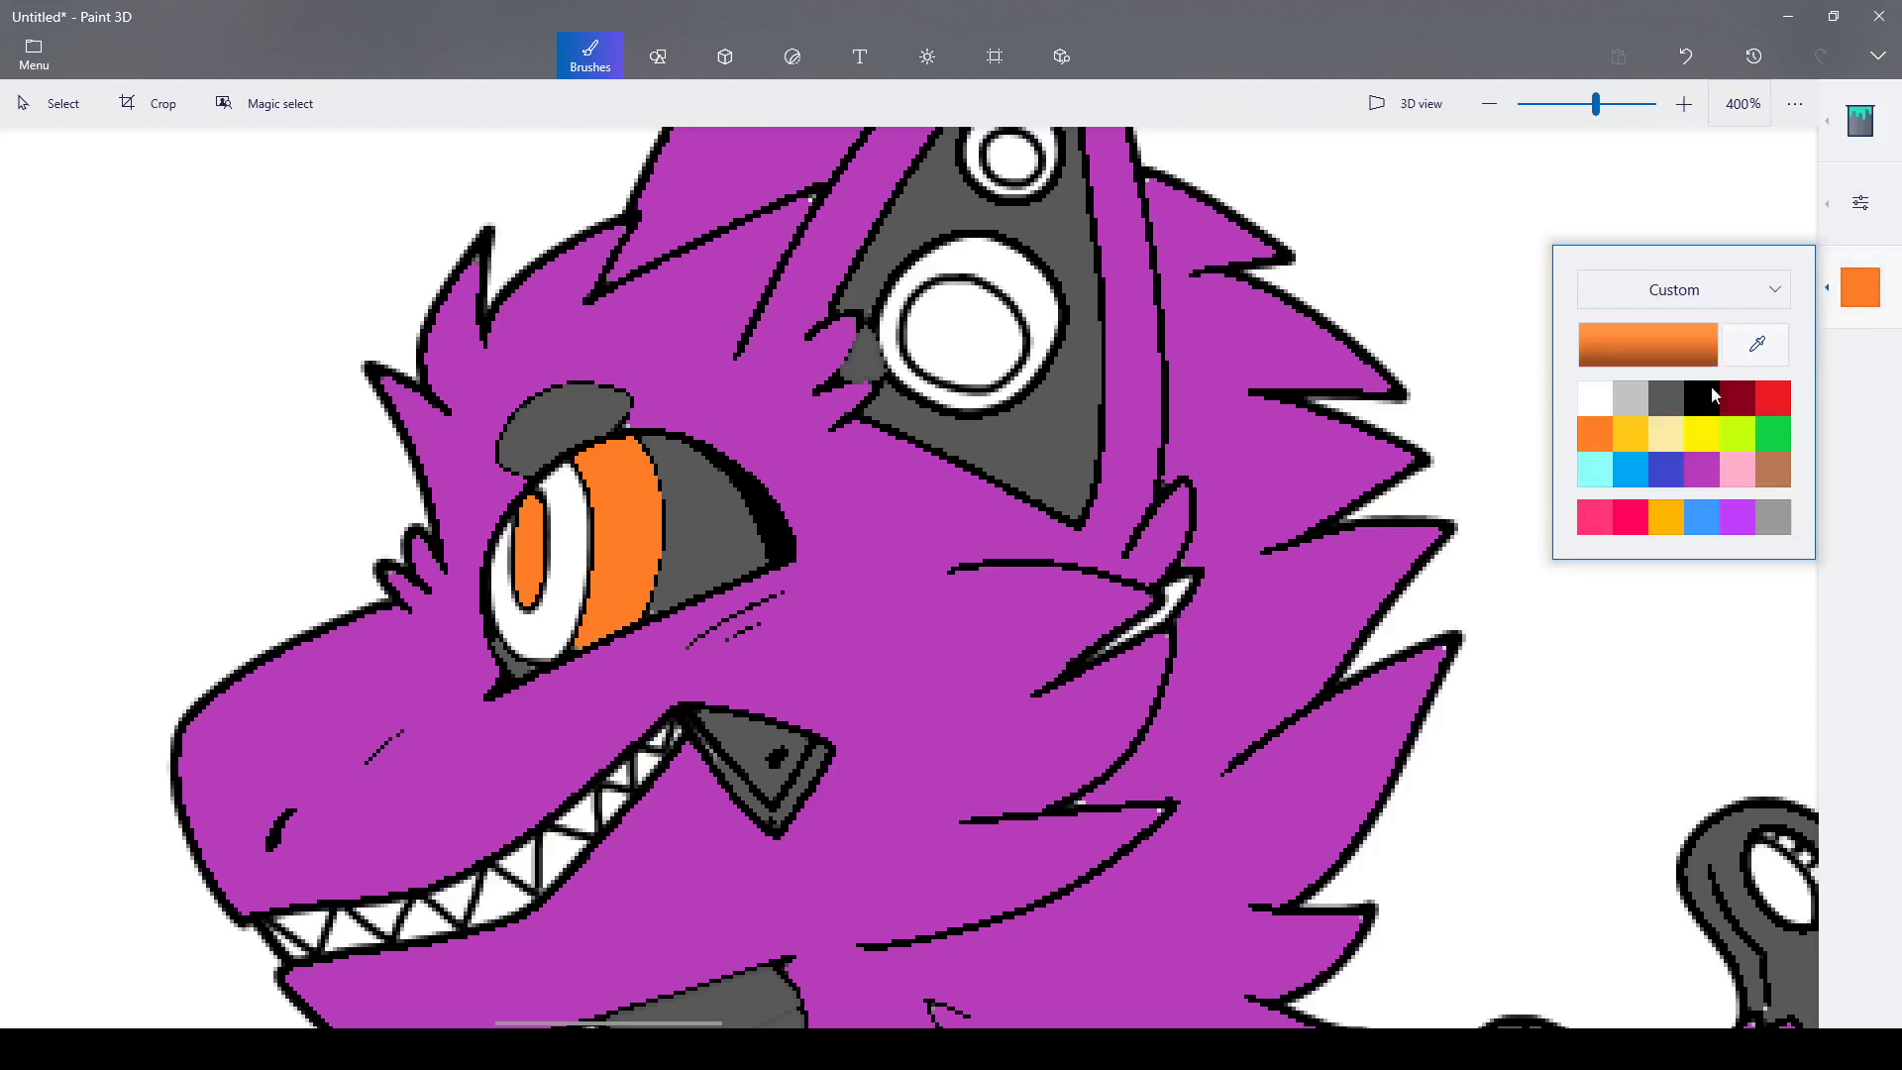
pyautogui.click(1632, 471)
pyautogui.click(550, 601)
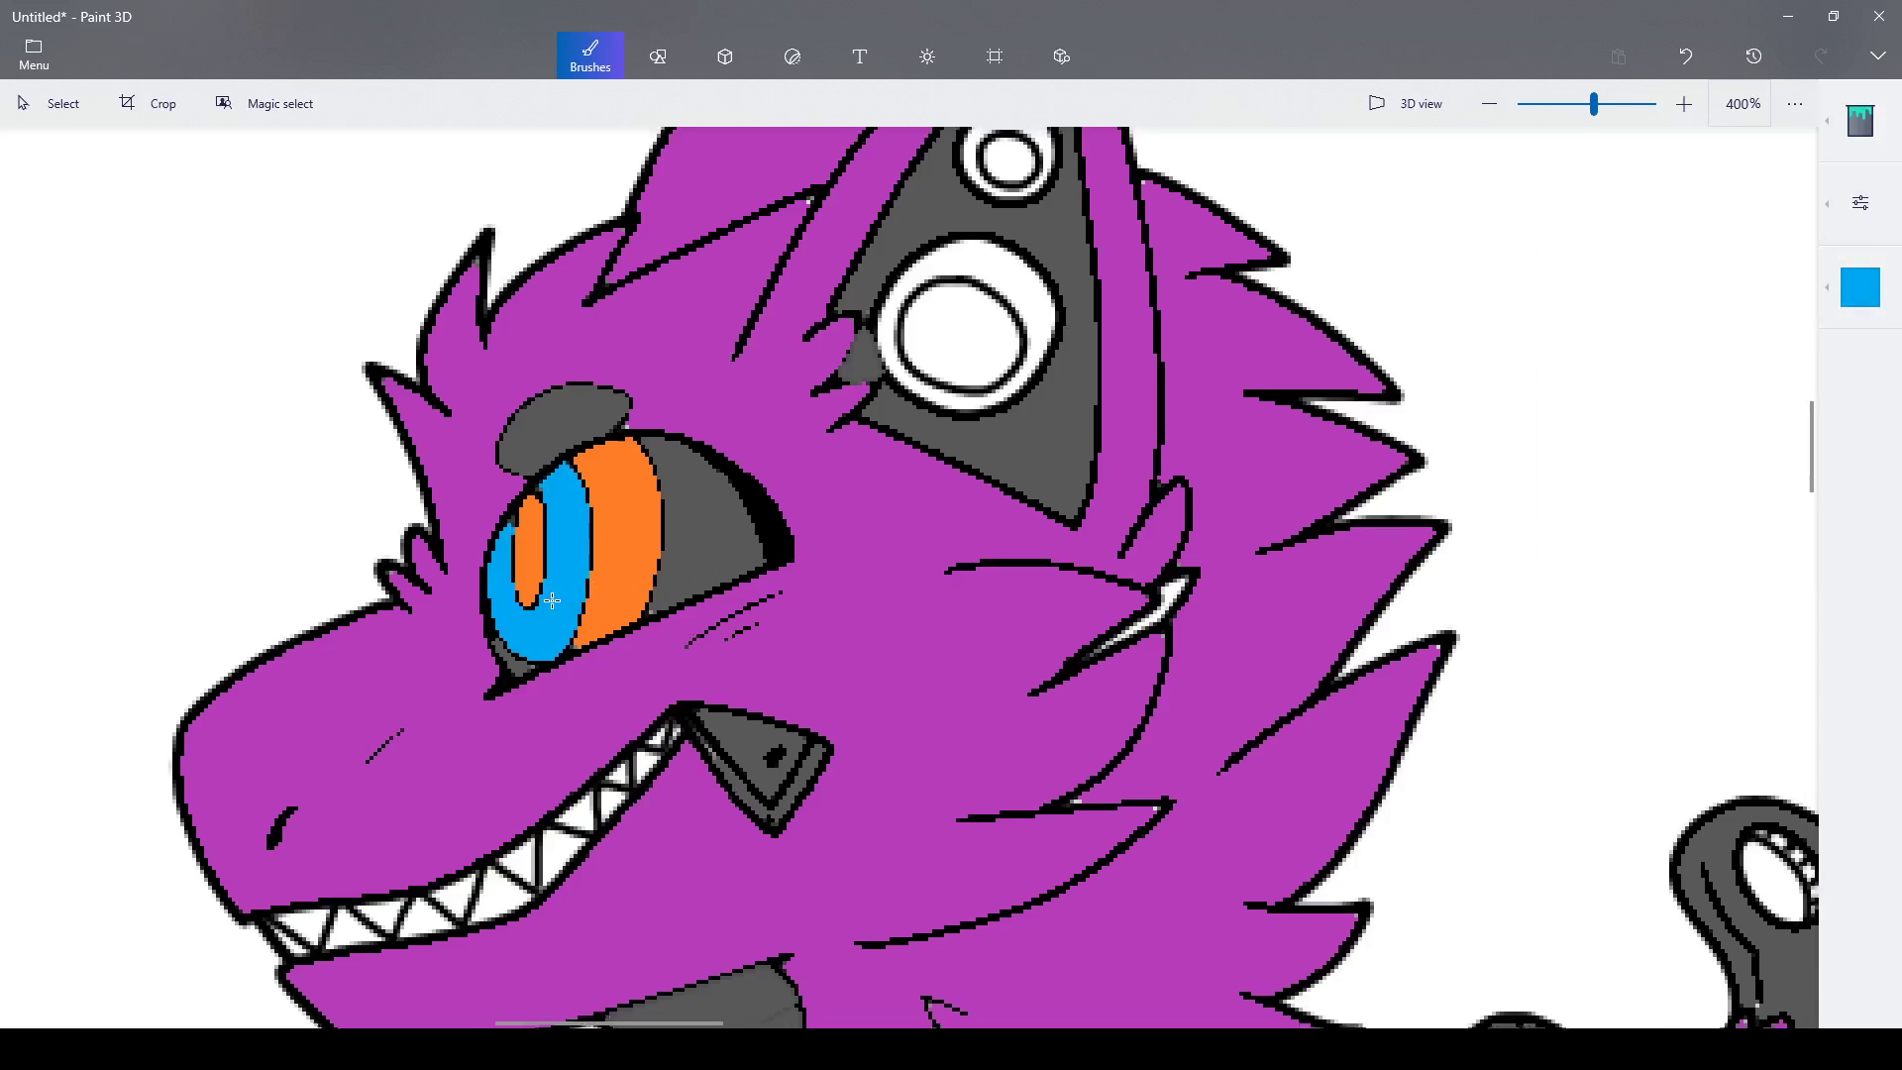
# - Fill the remaining white tail stripes, the upper half of the plug and the narrow band on its pin with bright blue
pyautogui.scroll(-6, 550, 601)
pyautogui.scroll(-3, 668, 522)
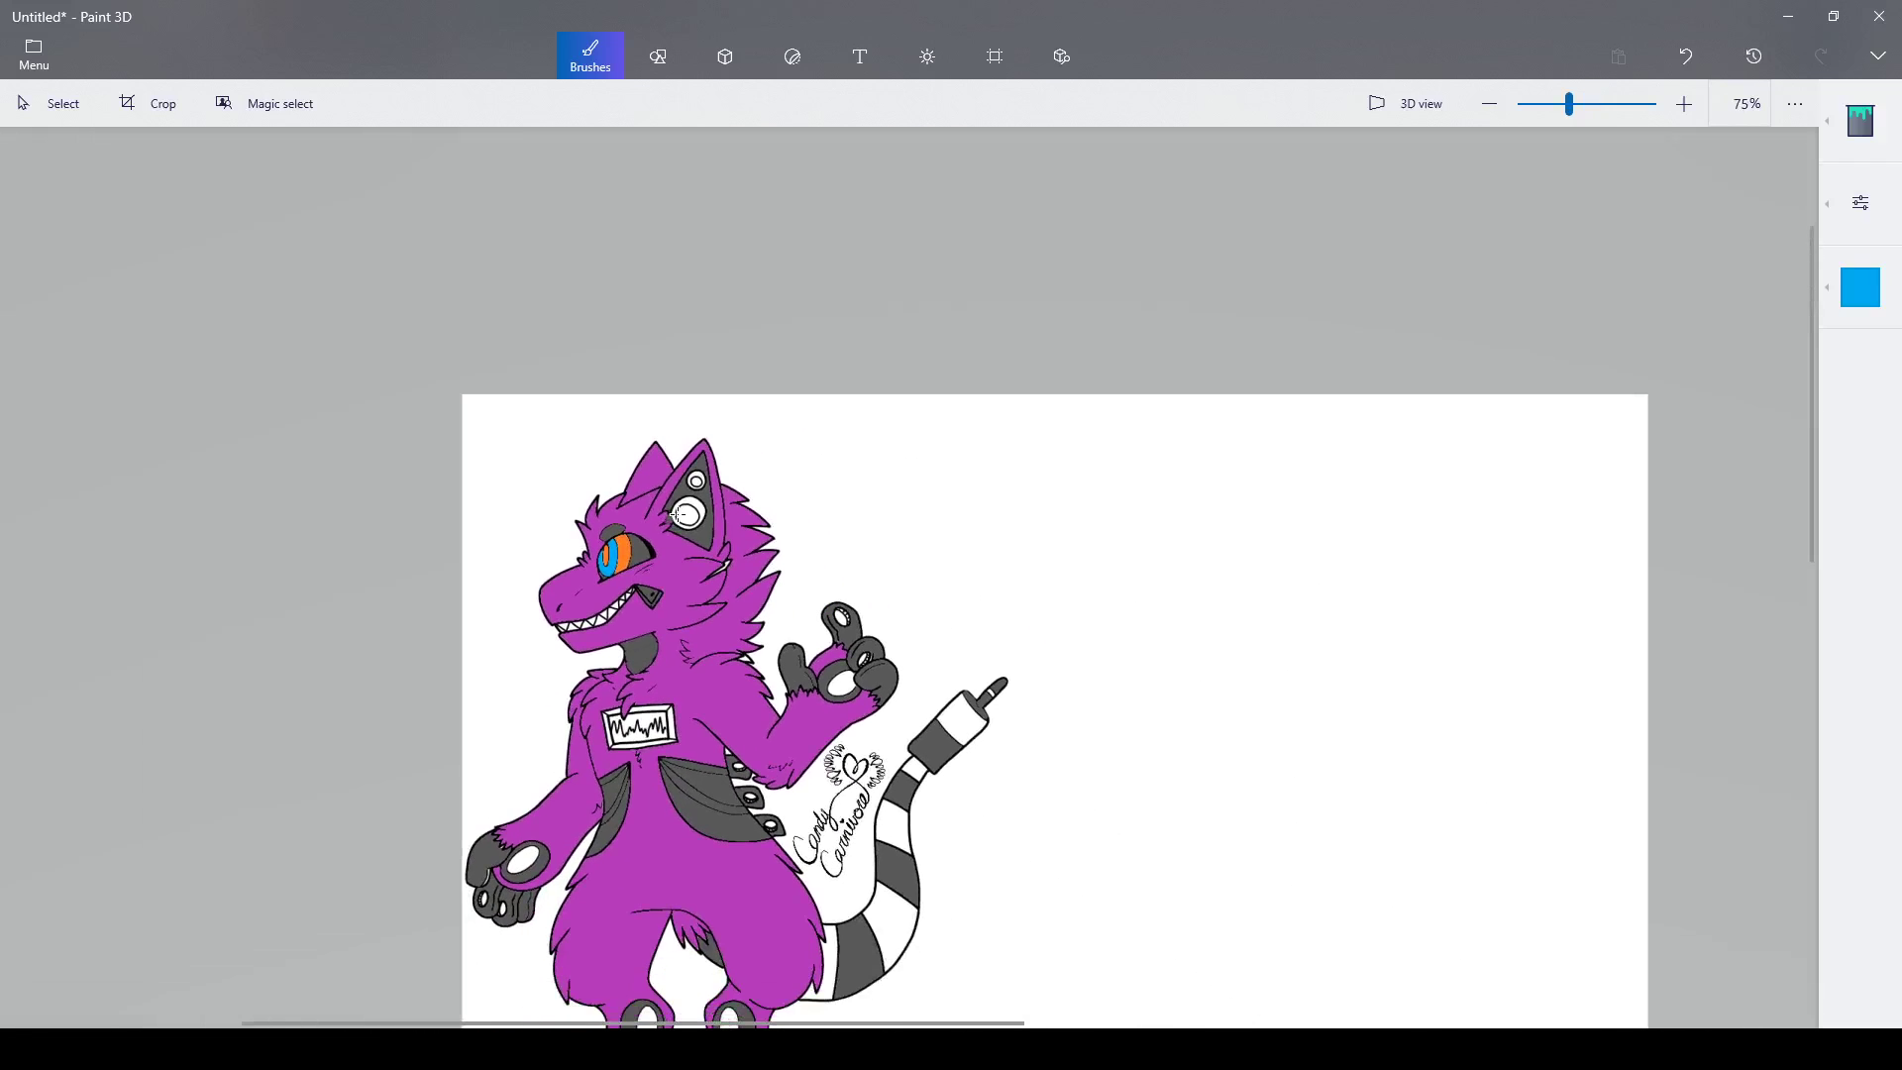
pyautogui.scroll(-3, 753, 853)
pyautogui.scroll(6, 747, 837)
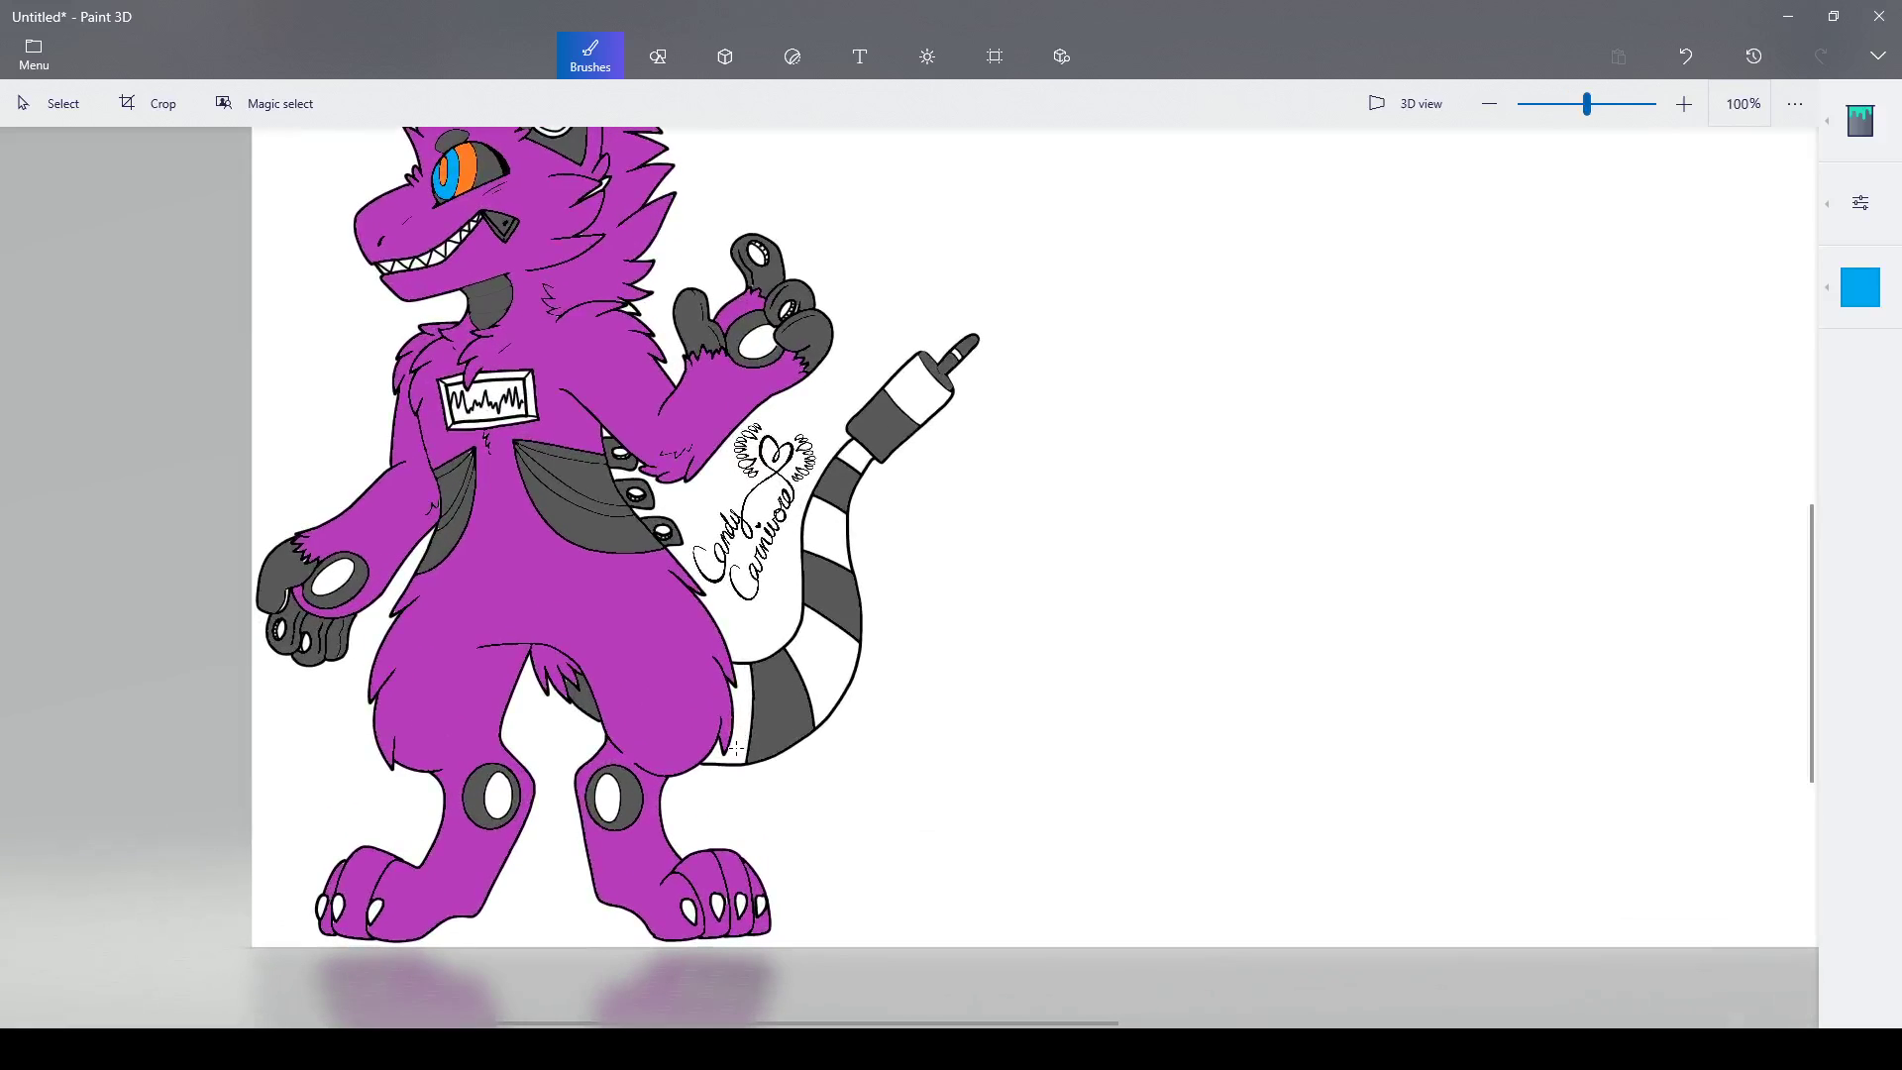
pyautogui.click(740, 745)
pyautogui.click(827, 661)
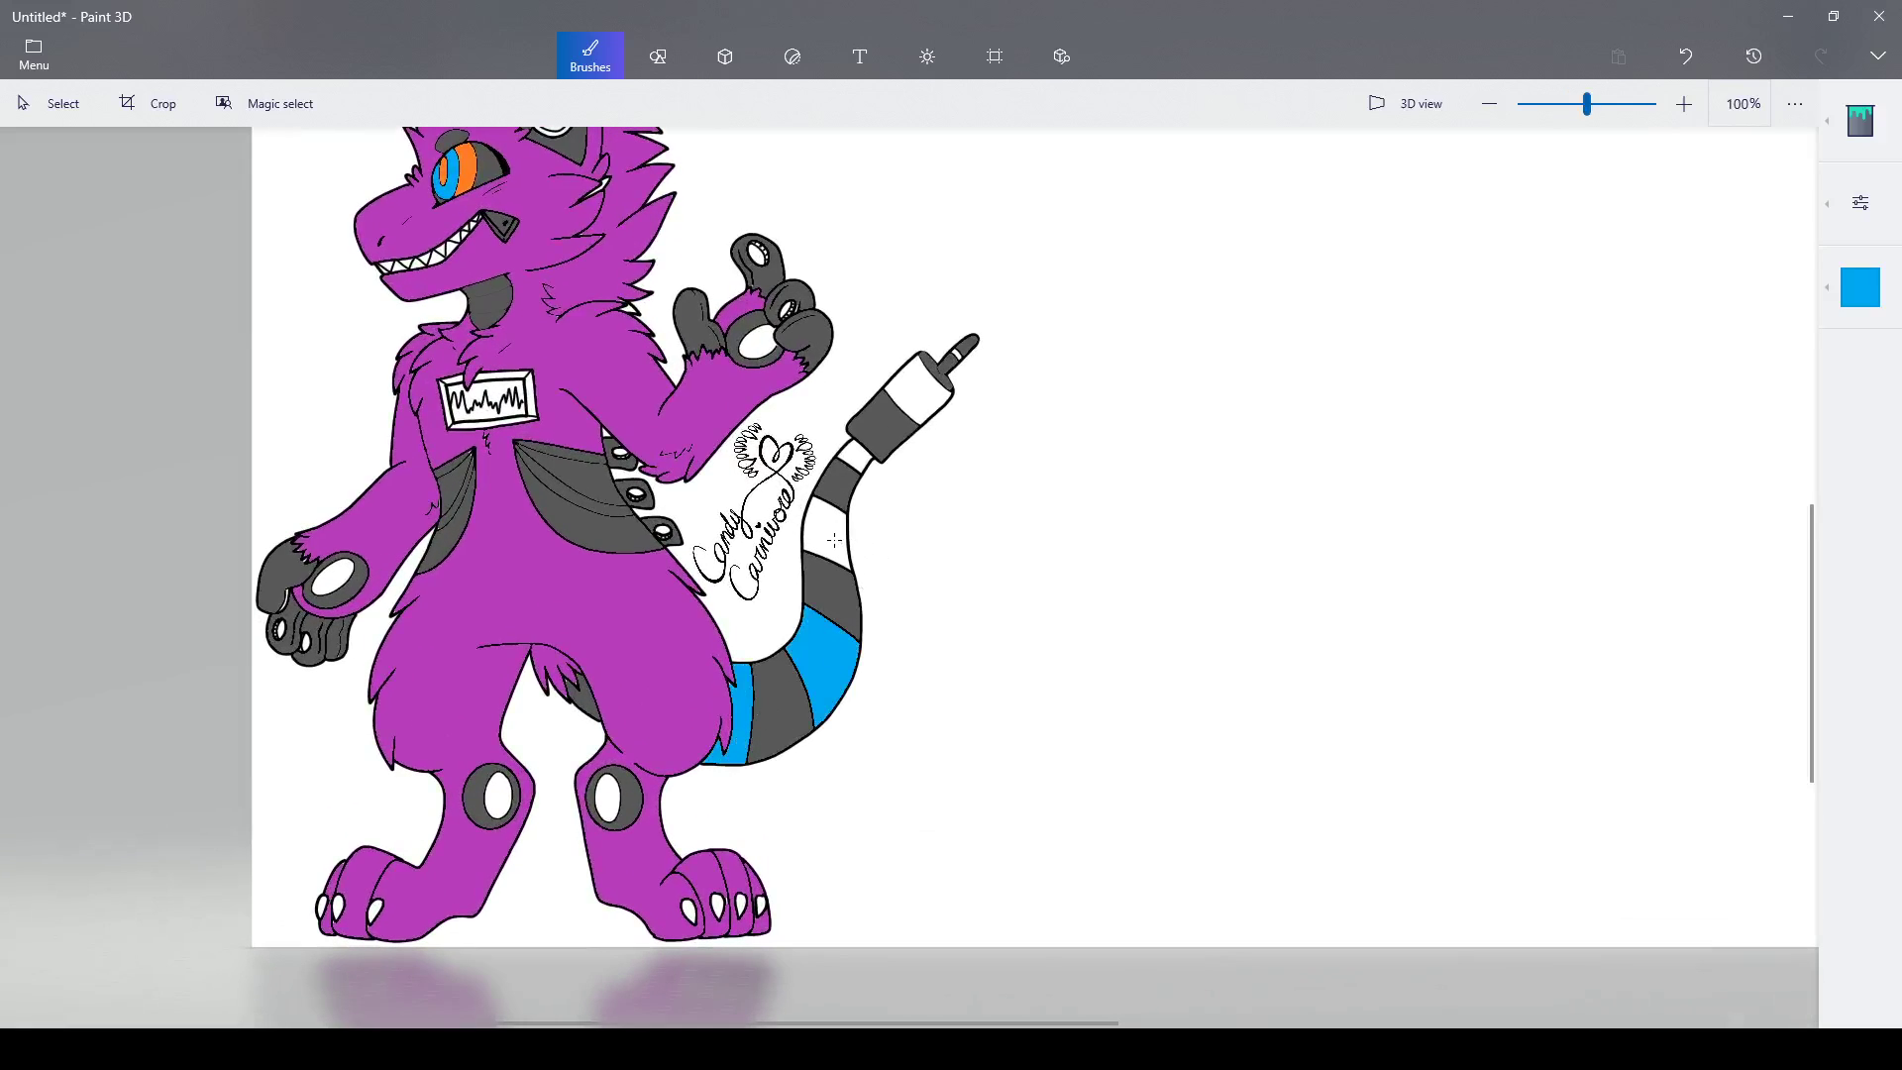
pyautogui.click(834, 540)
pyautogui.click(860, 465)
pyautogui.click(927, 387)
pyautogui.scroll(5, 927, 391)
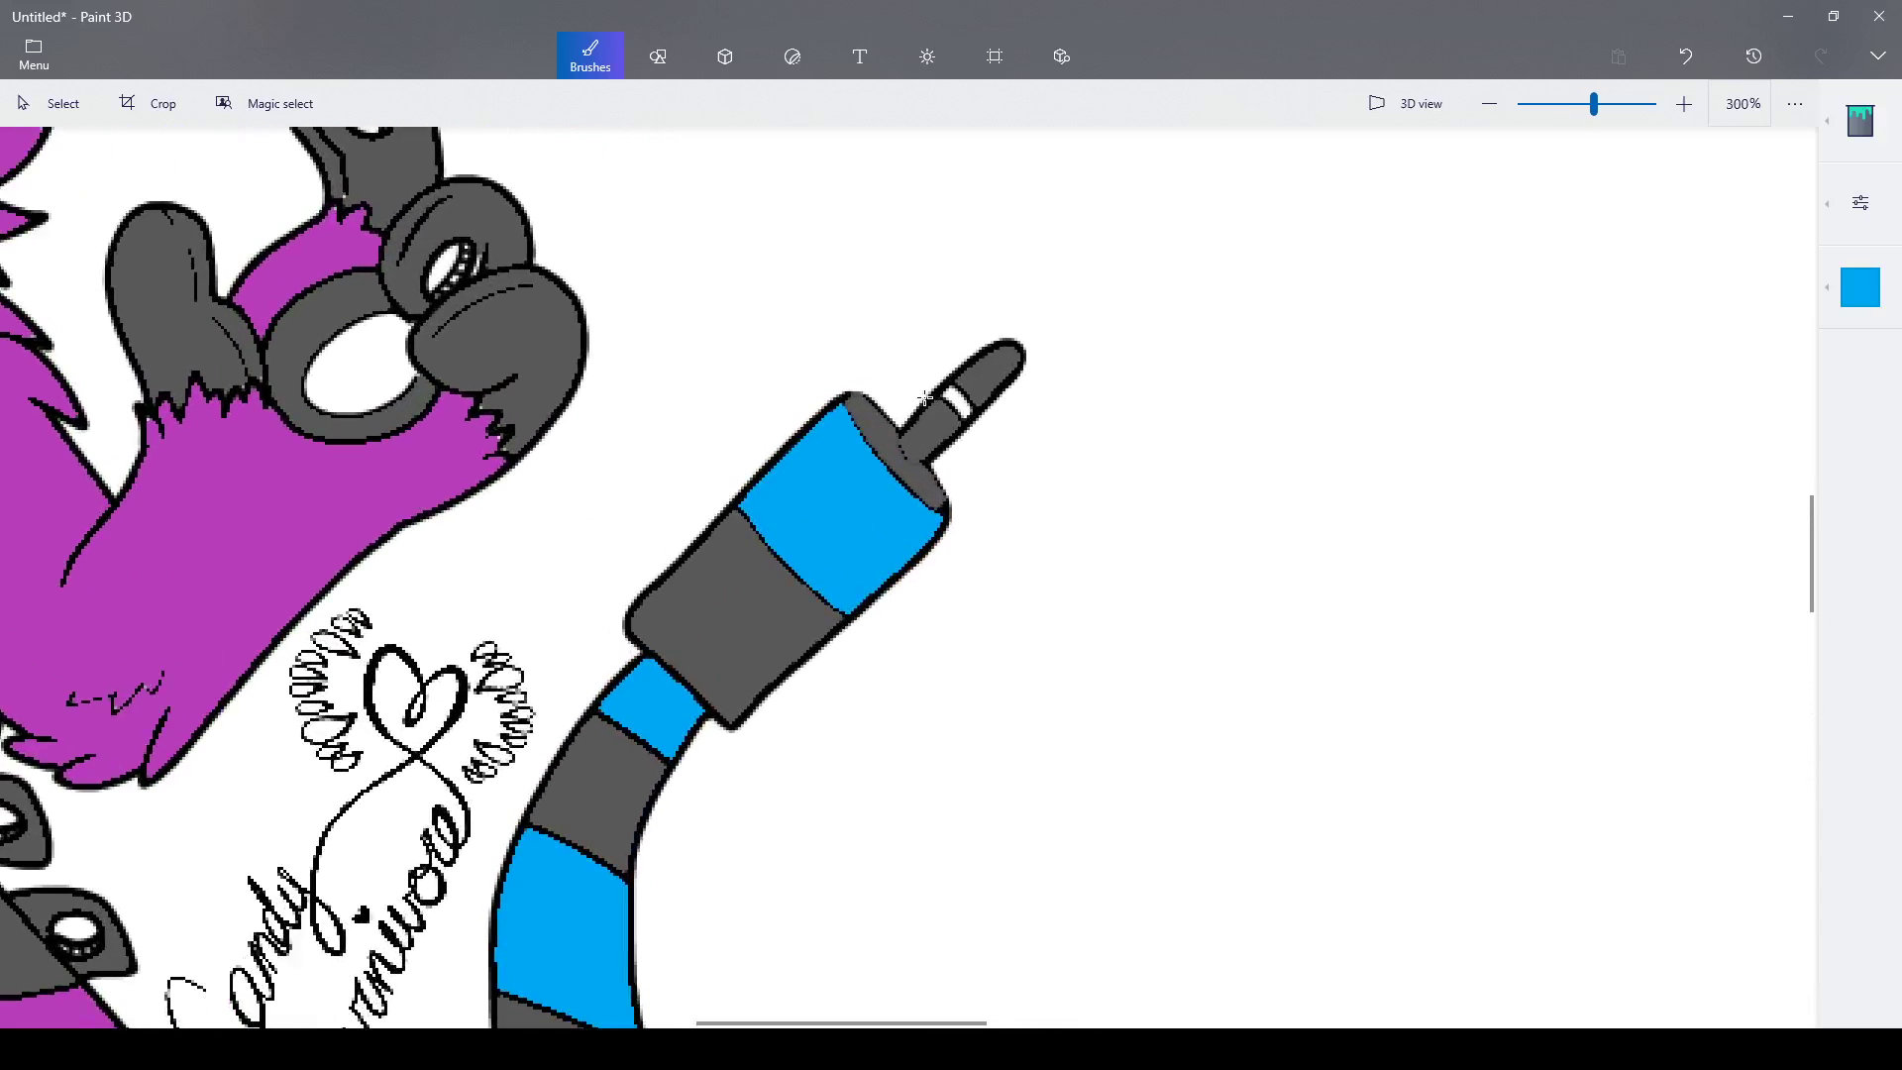
pyautogui.click(958, 400)
# - Switch the fill color to orange and fill the inner palm ovals of both hands
pyautogui.scroll(-4, 959, 401)
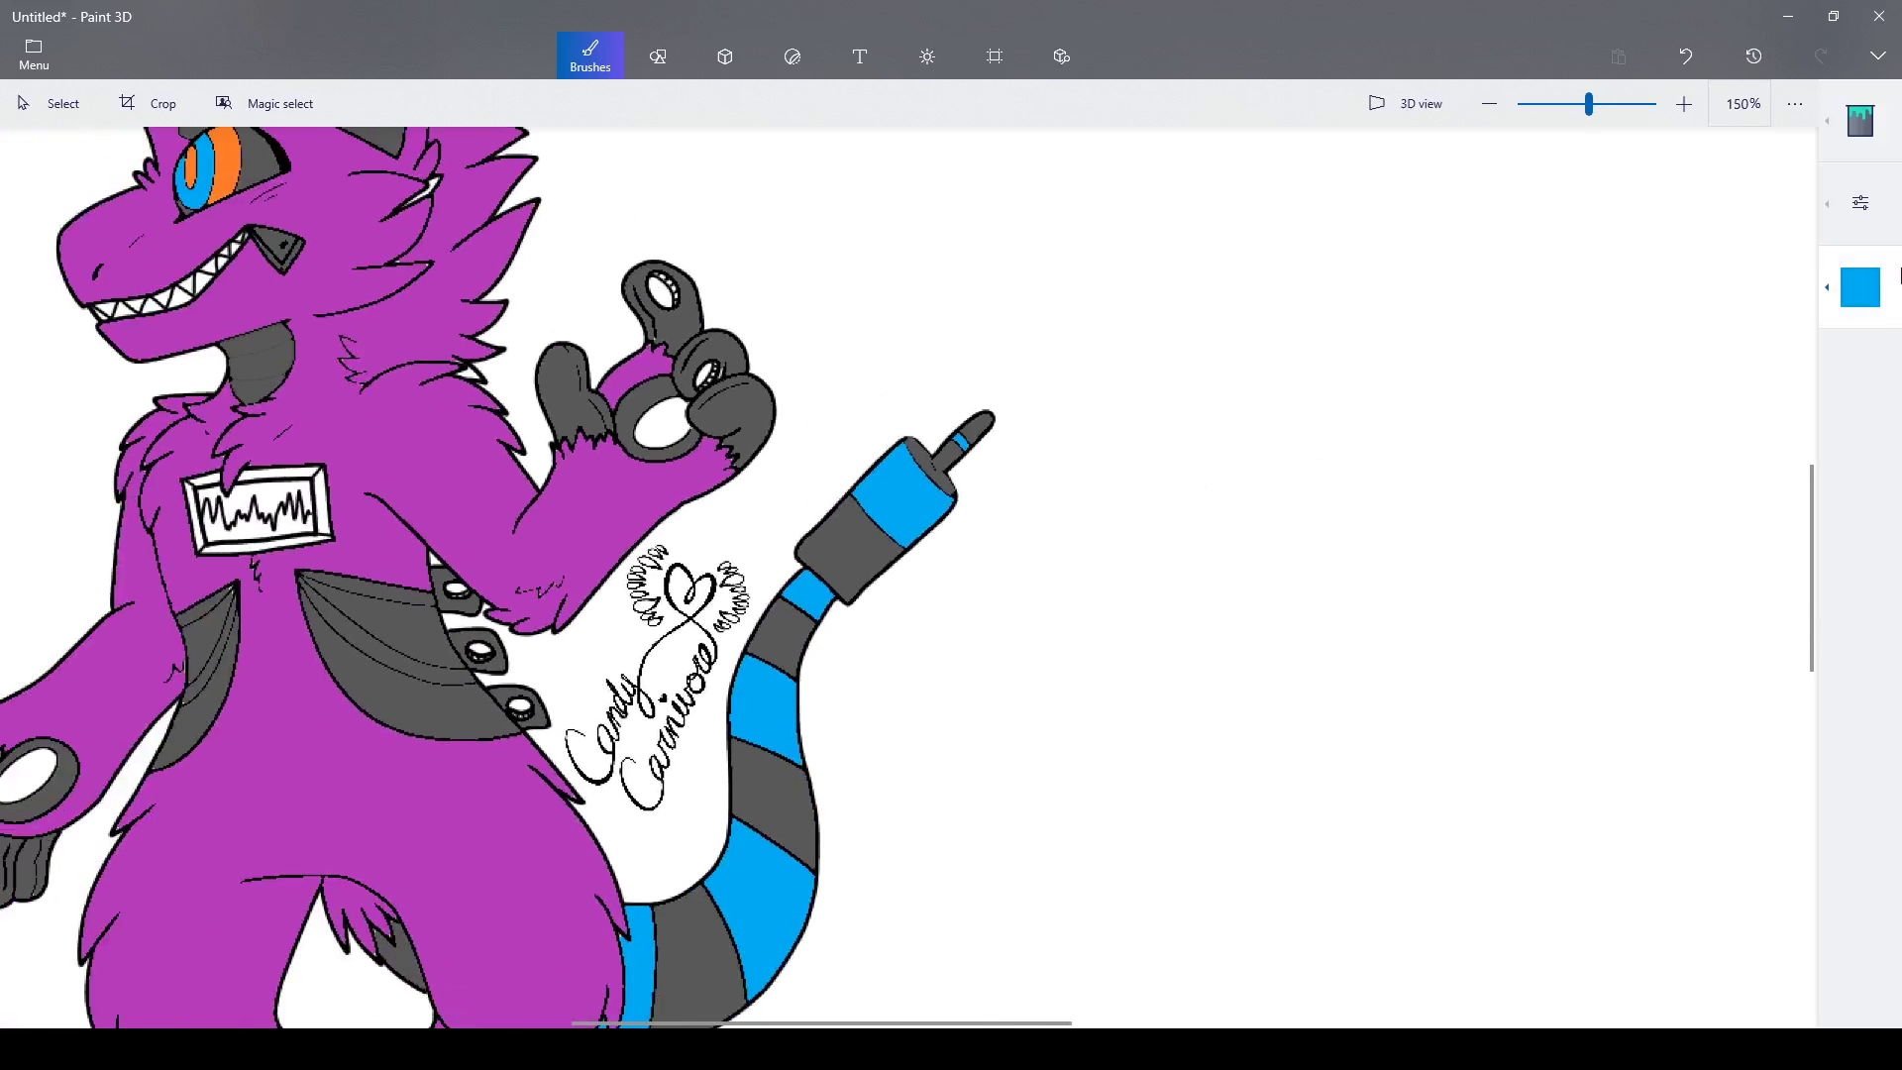
pyautogui.click(1882, 282)
pyautogui.click(1593, 439)
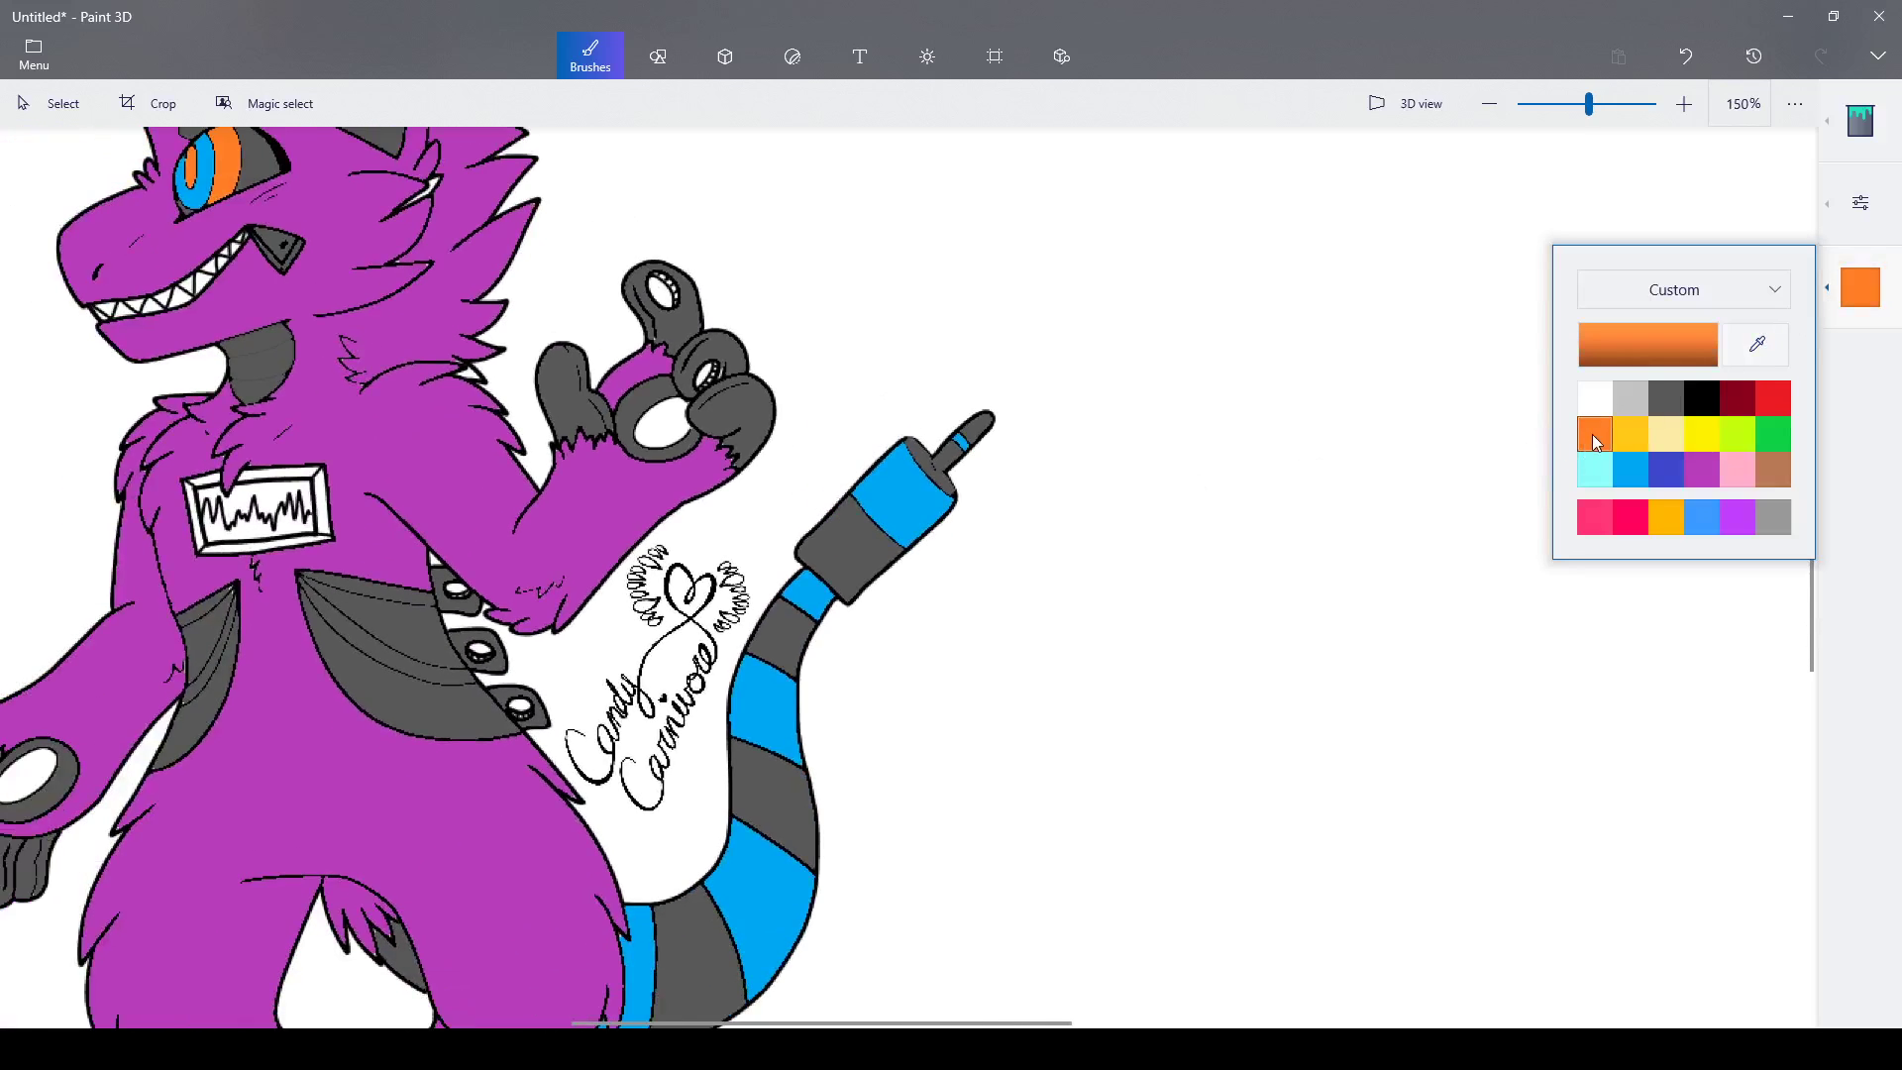
pyautogui.scroll(4, 733, 535)
pyautogui.click(788, 560)
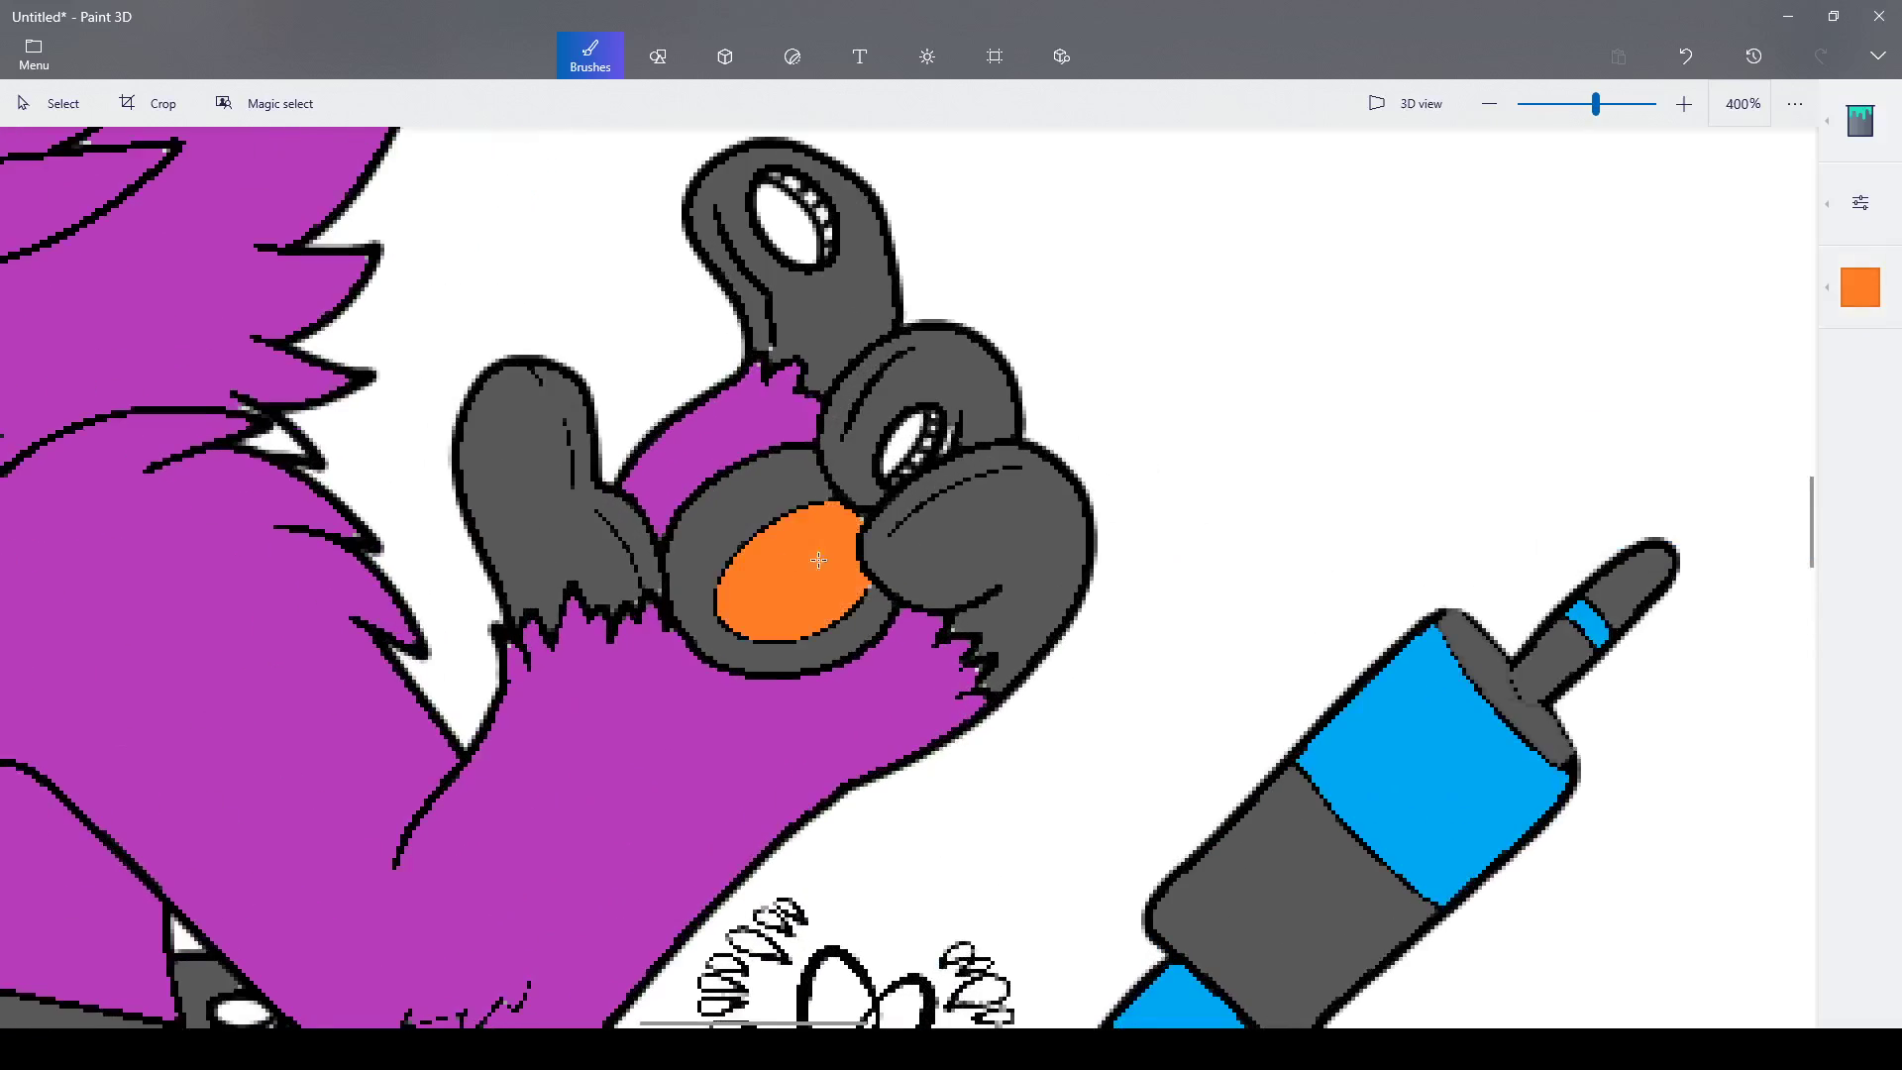
pyautogui.scroll(-2, 948, 561)
pyautogui.scroll(-3, 949, 561)
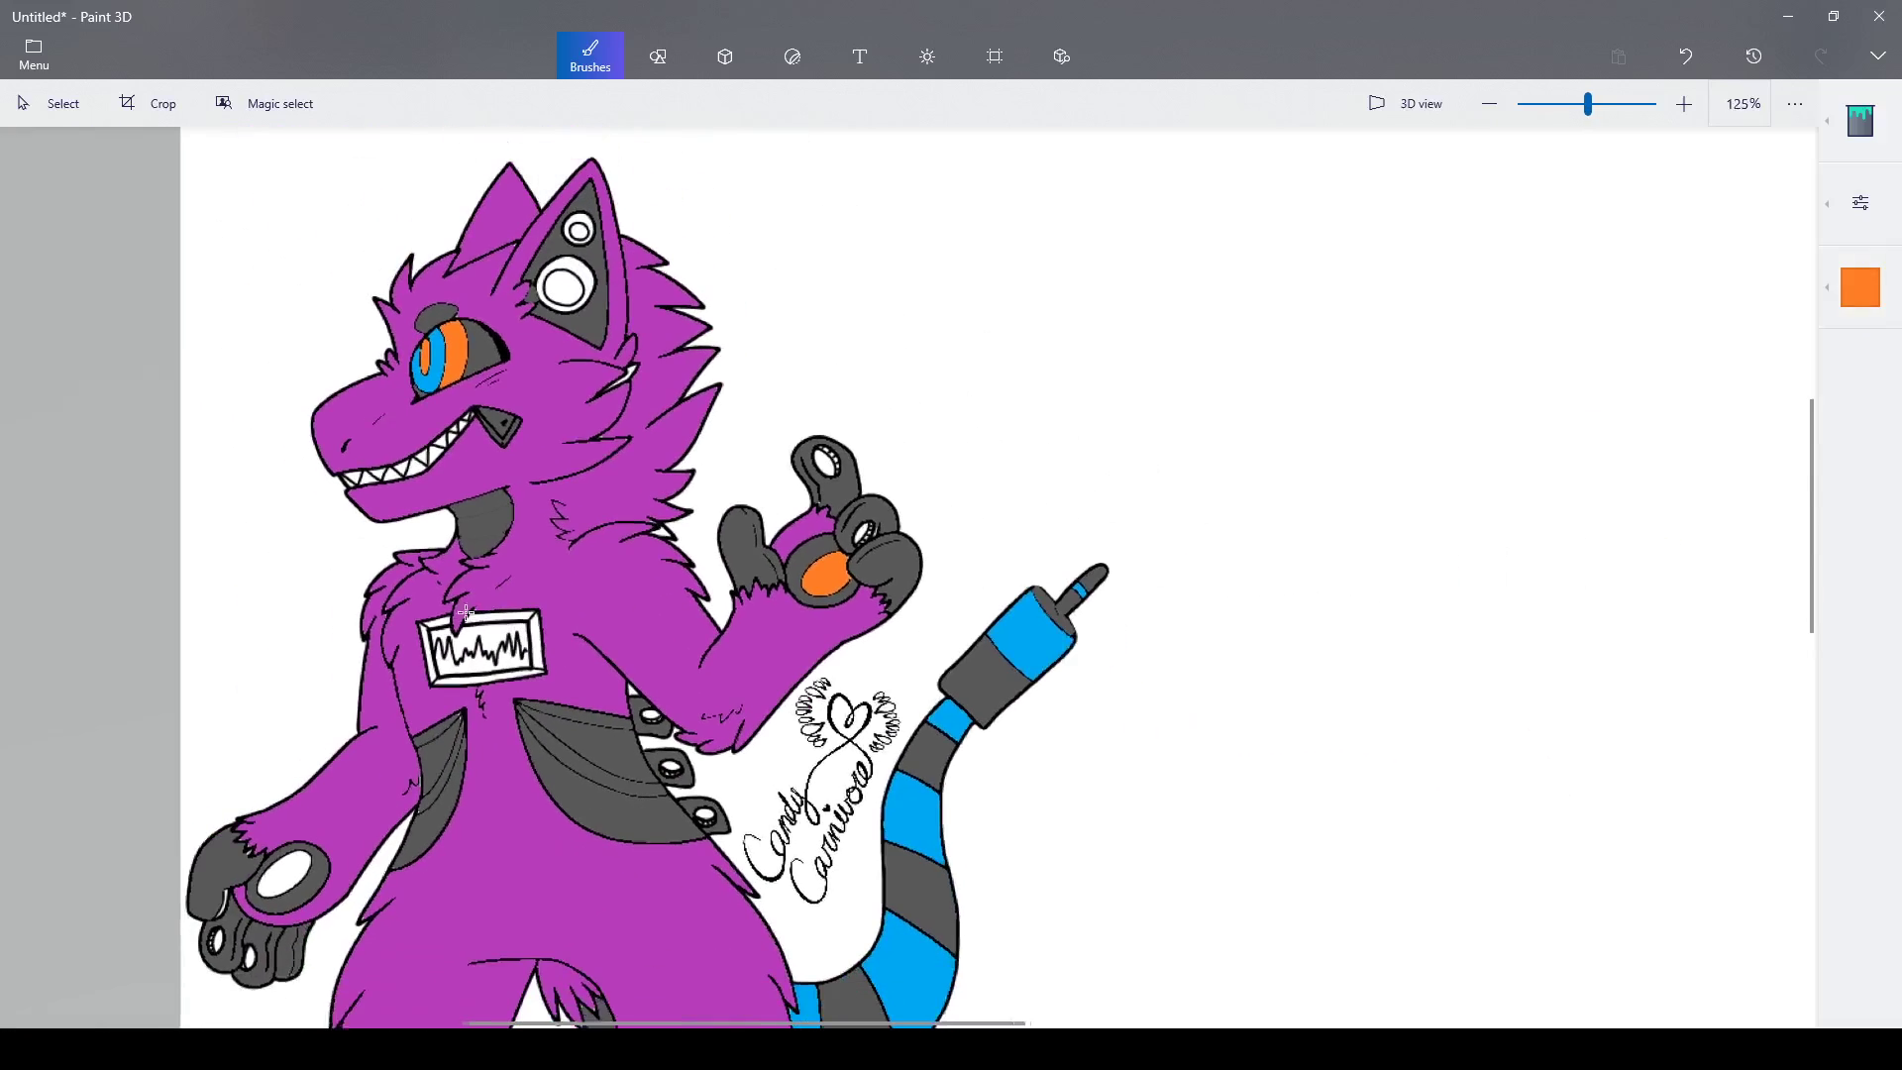
pyautogui.click(299, 862)
# - Fill the inner ovals of both knee discs with orange
pyautogui.scroll(-2, 299, 862)
pyautogui.scroll(2, 614, 954)
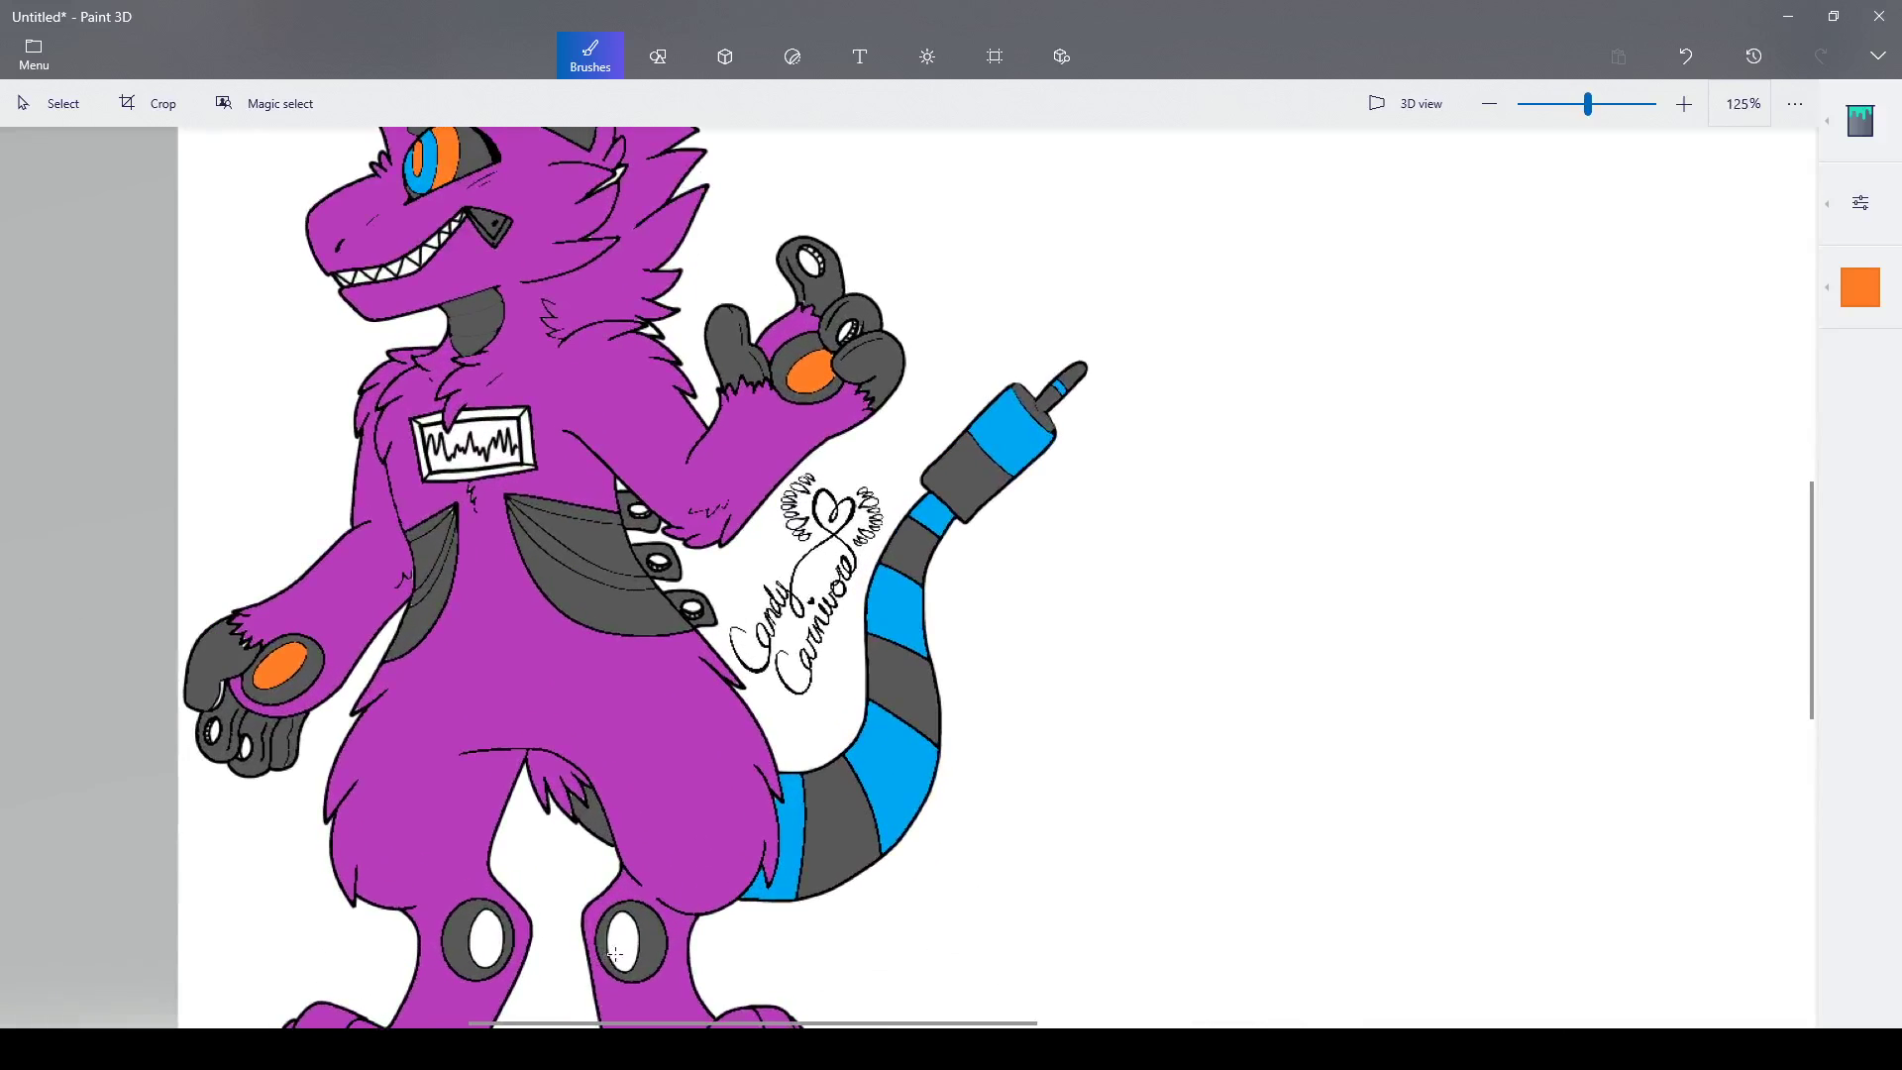
pyautogui.click(629, 943)
pyautogui.click(484, 929)
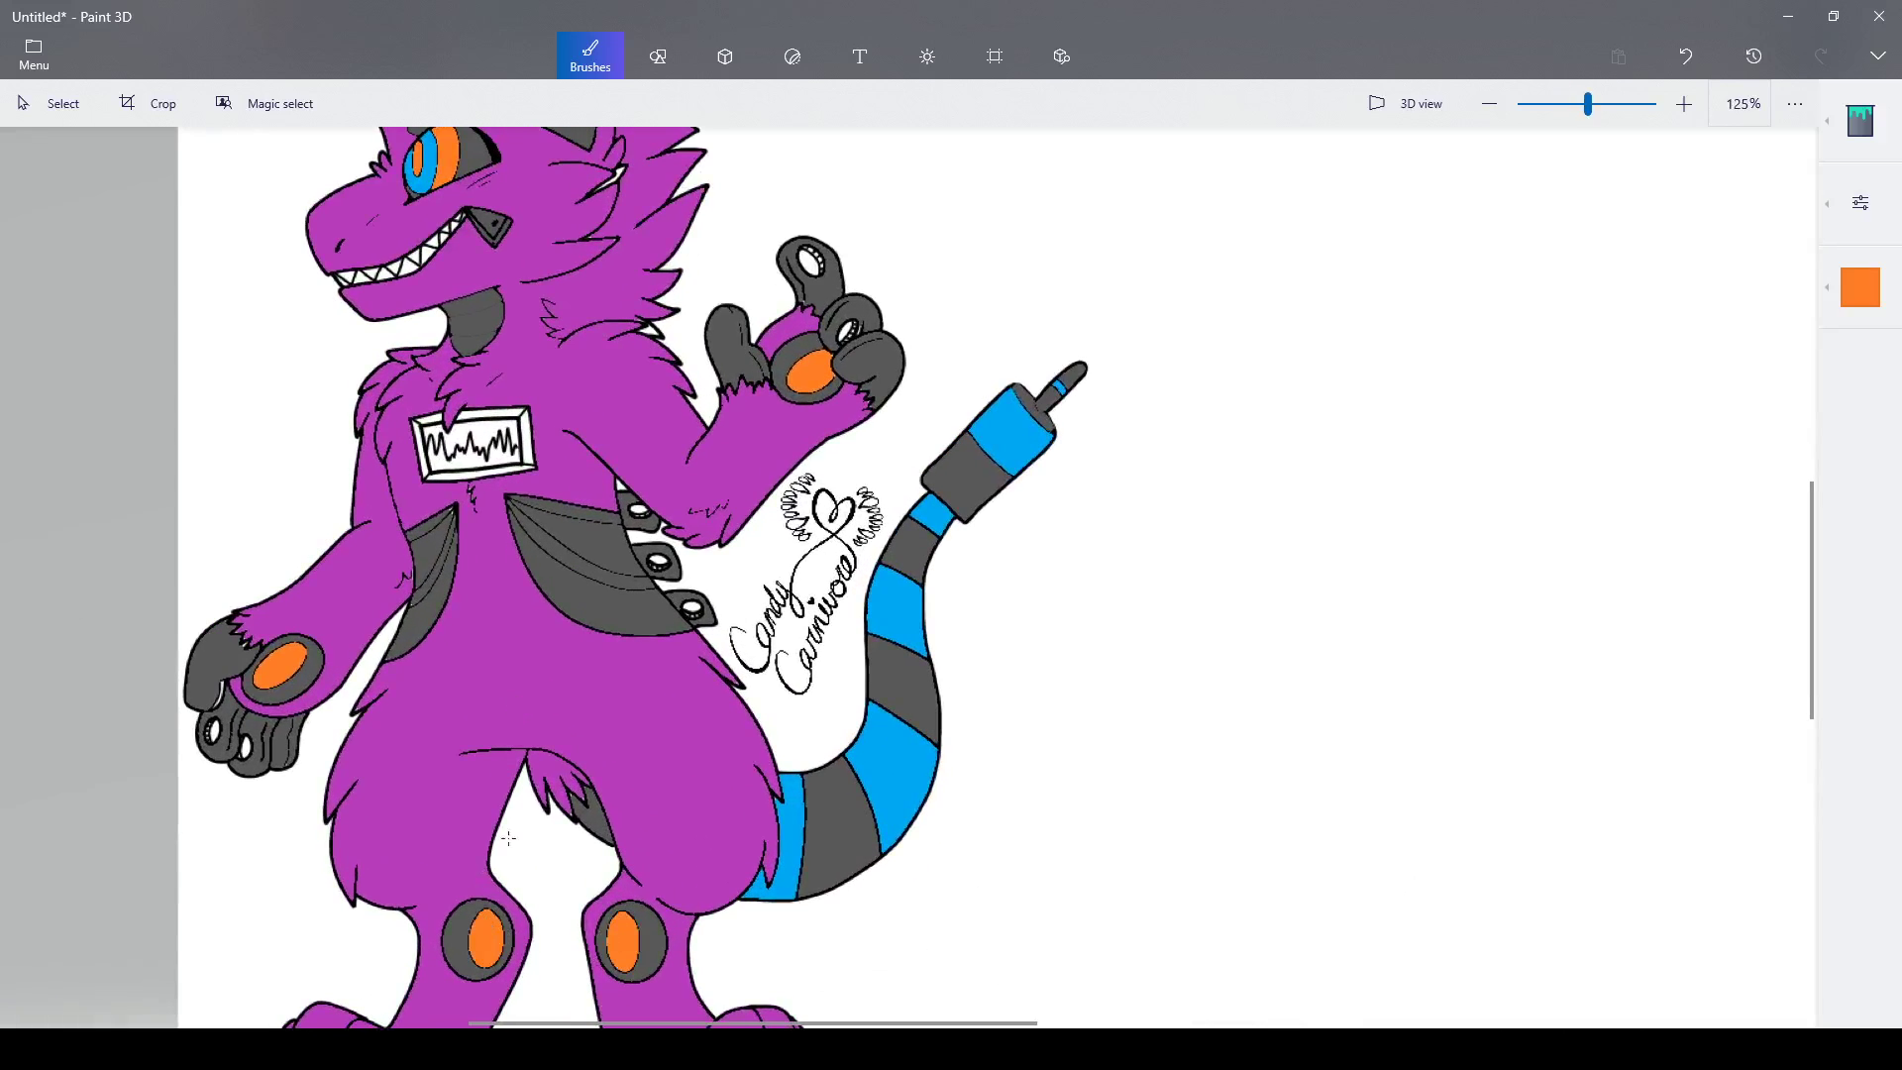
# - Fill the outer rings of both circles inside the ear with orange
pyautogui.scroll(-2, 484, 929)
pyautogui.scroll(4, 516, 456)
pyautogui.scroll(2, 517, 457)
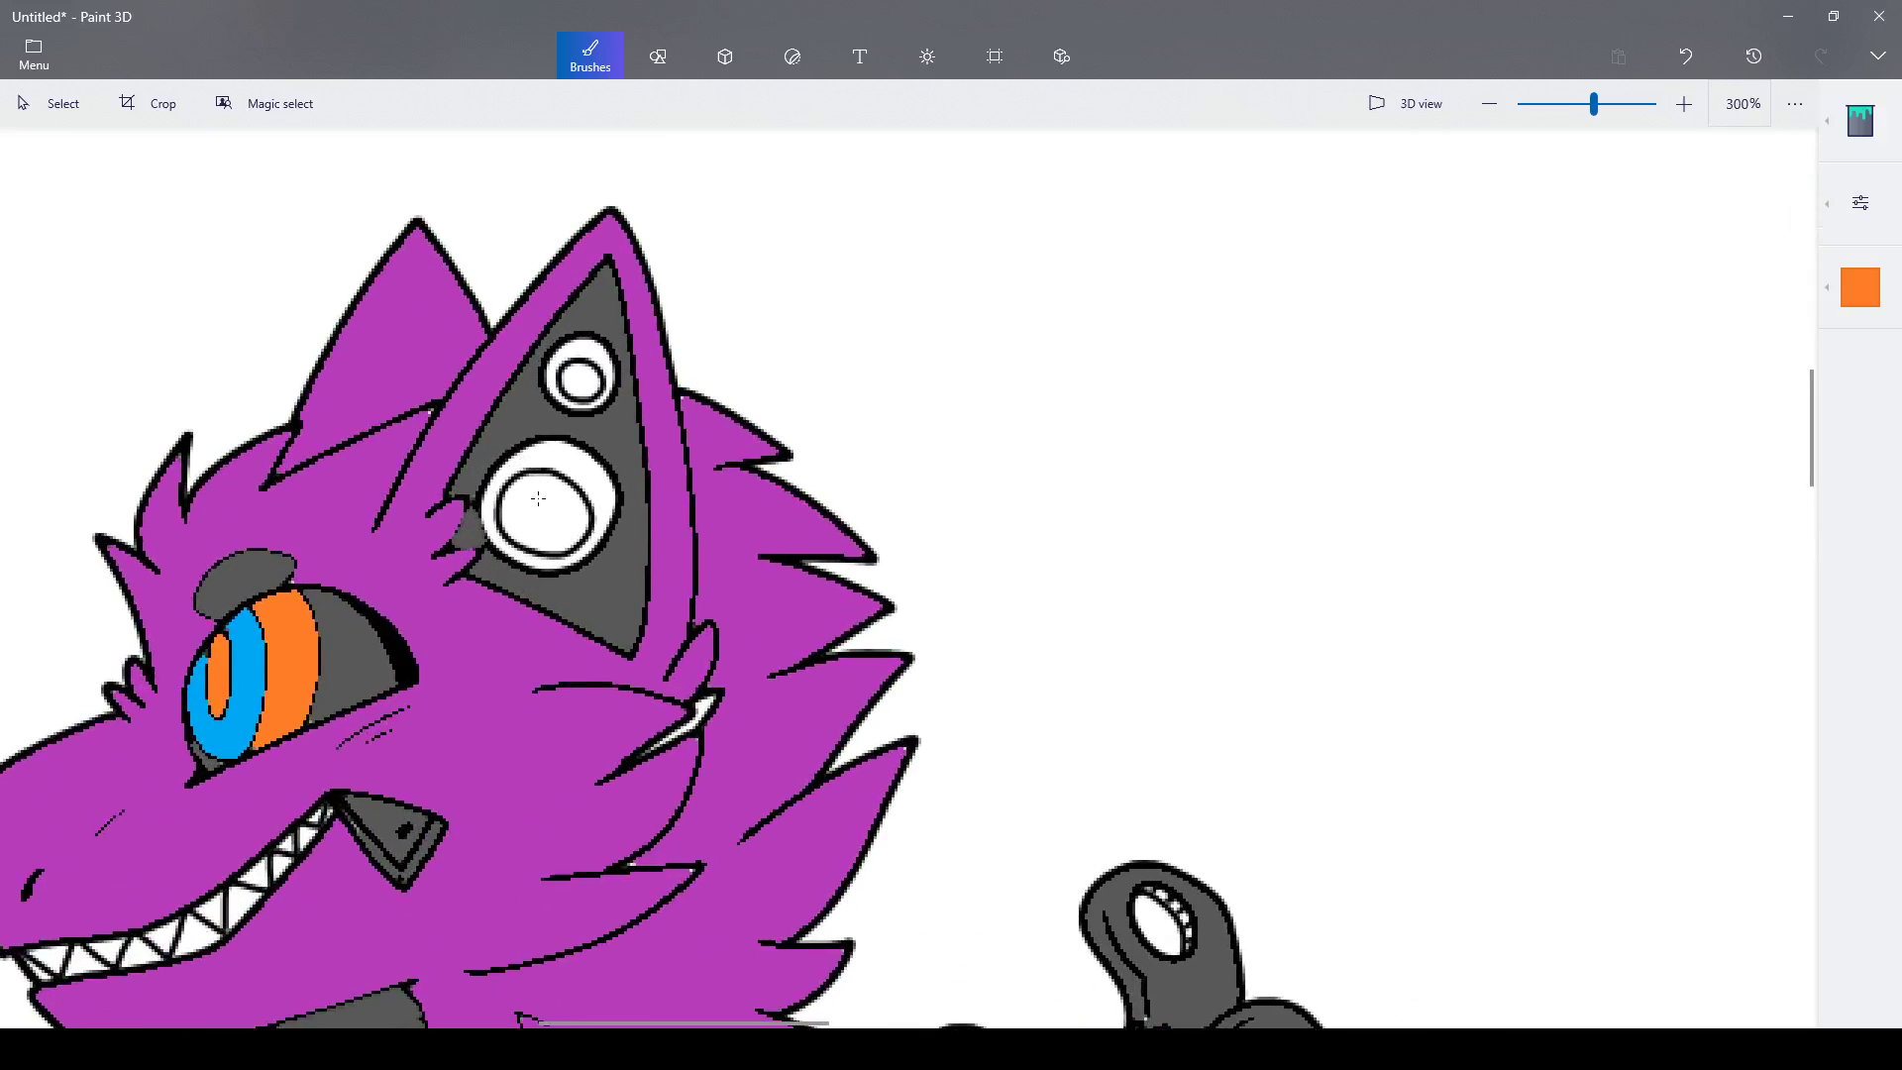
pyautogui.click(561, 465)
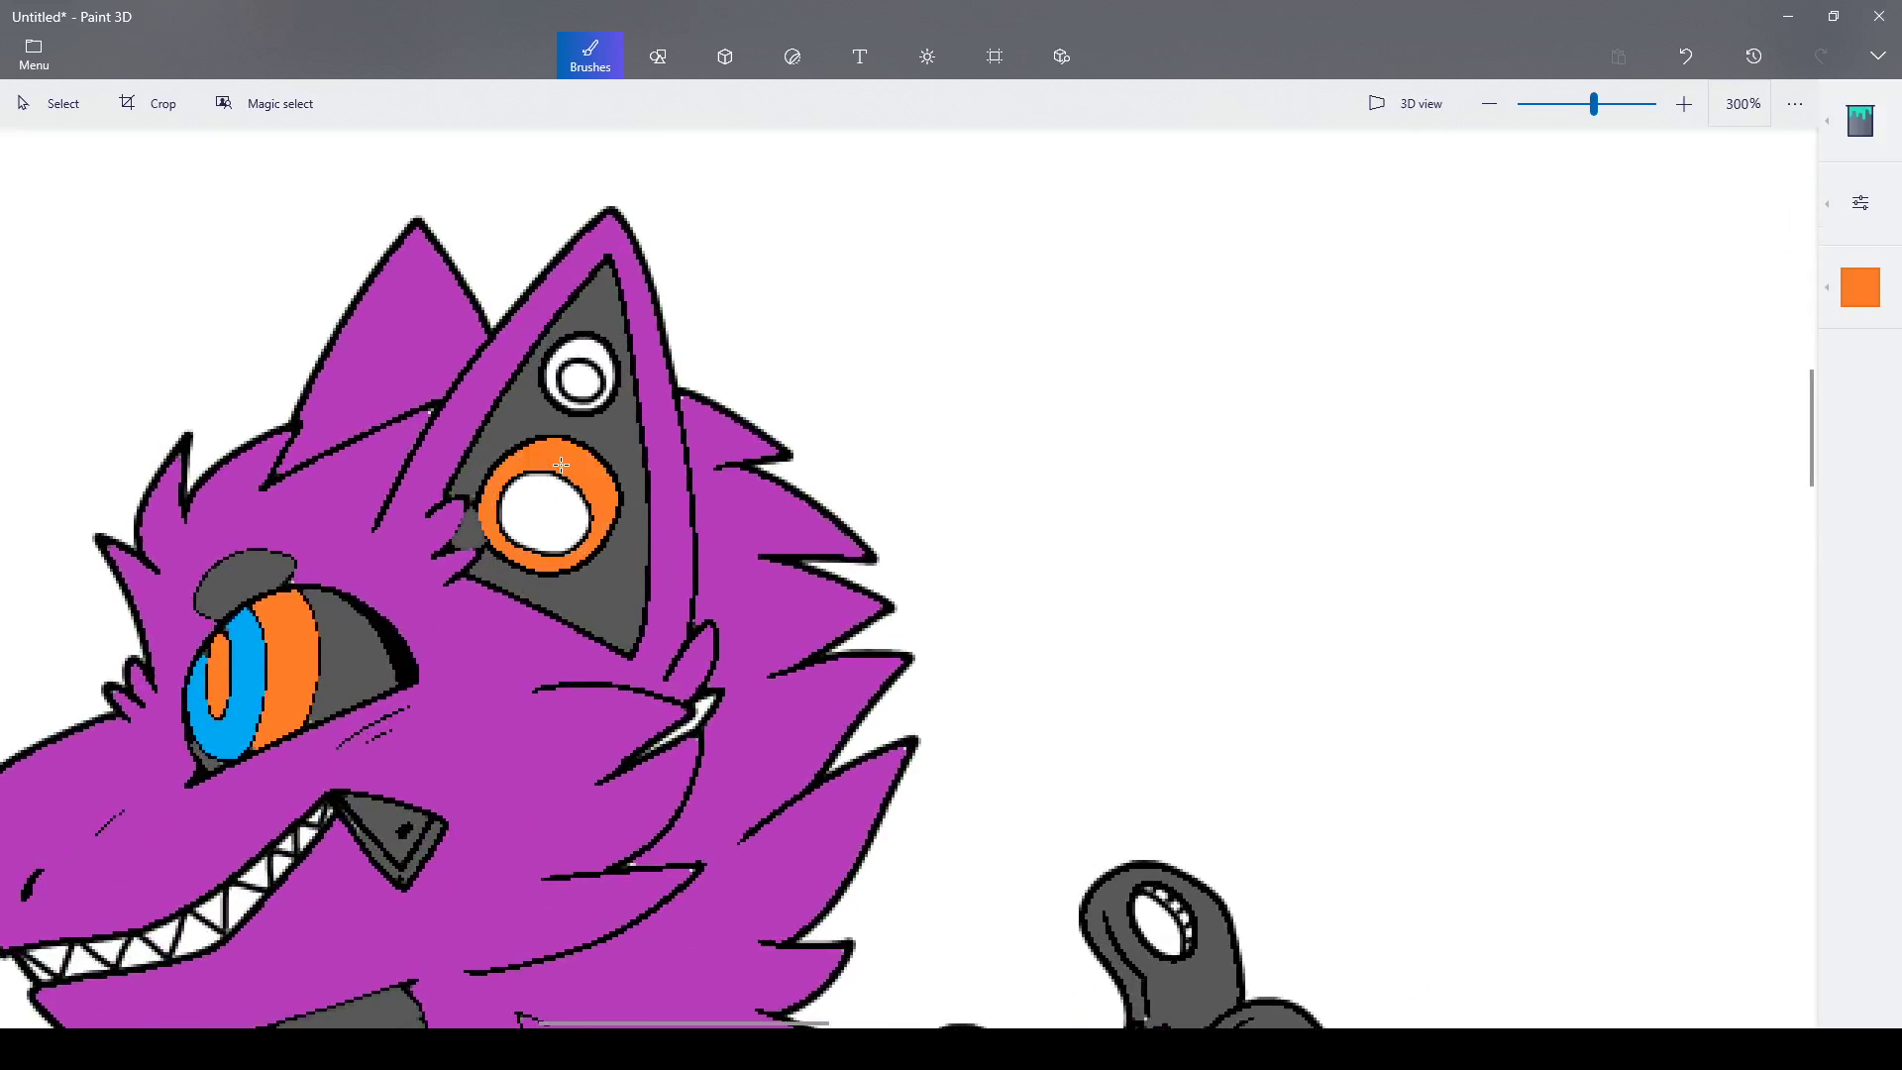
pyautogui.click(592, 352)
# - Switch the fill color to black and fill the centers of both ear circles
pyautogui.scroll(1, 591, 352)
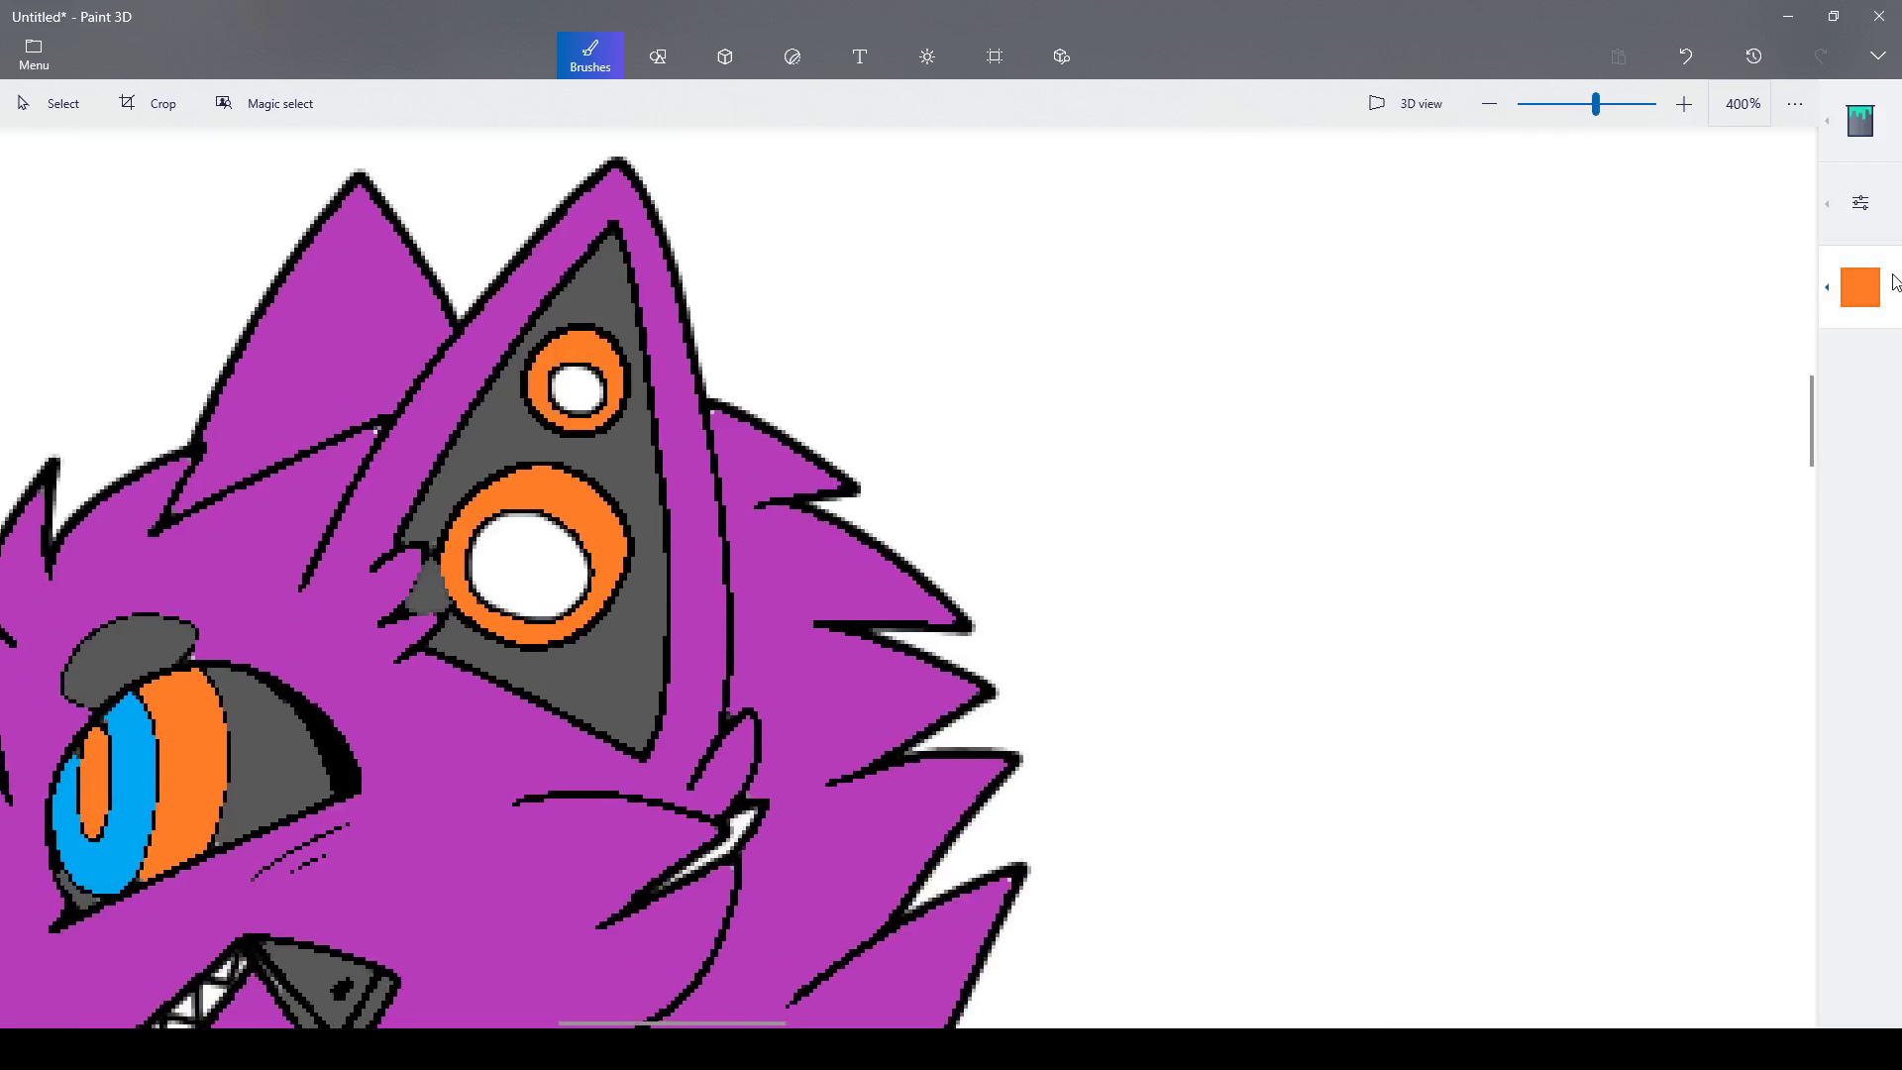
pyautogui.click(1860, 287)
pyautogui.click(1699, 397)
pyautogui.click(539, 544)
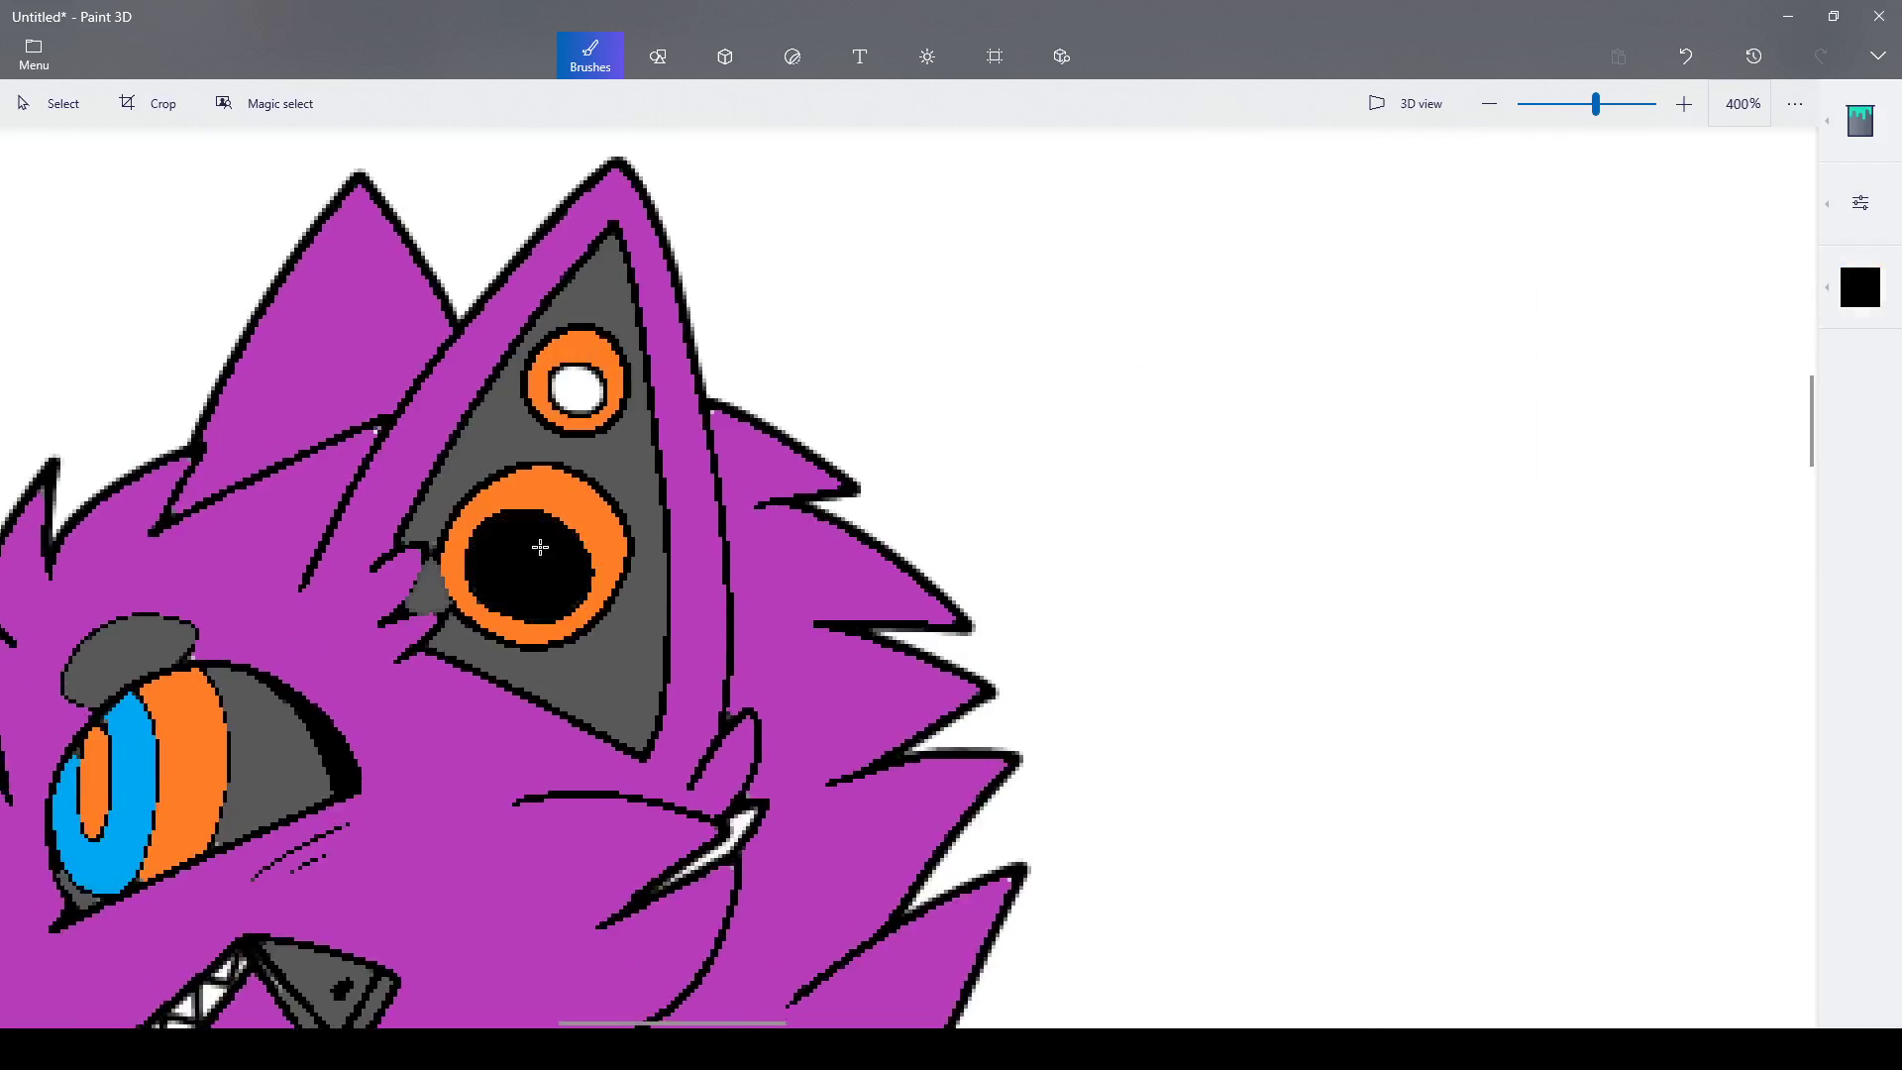
pyautogui.click(598, 396)
# - Look over the whole character for areas that still need color
pyautogui.scroll(-4, 598, 397)
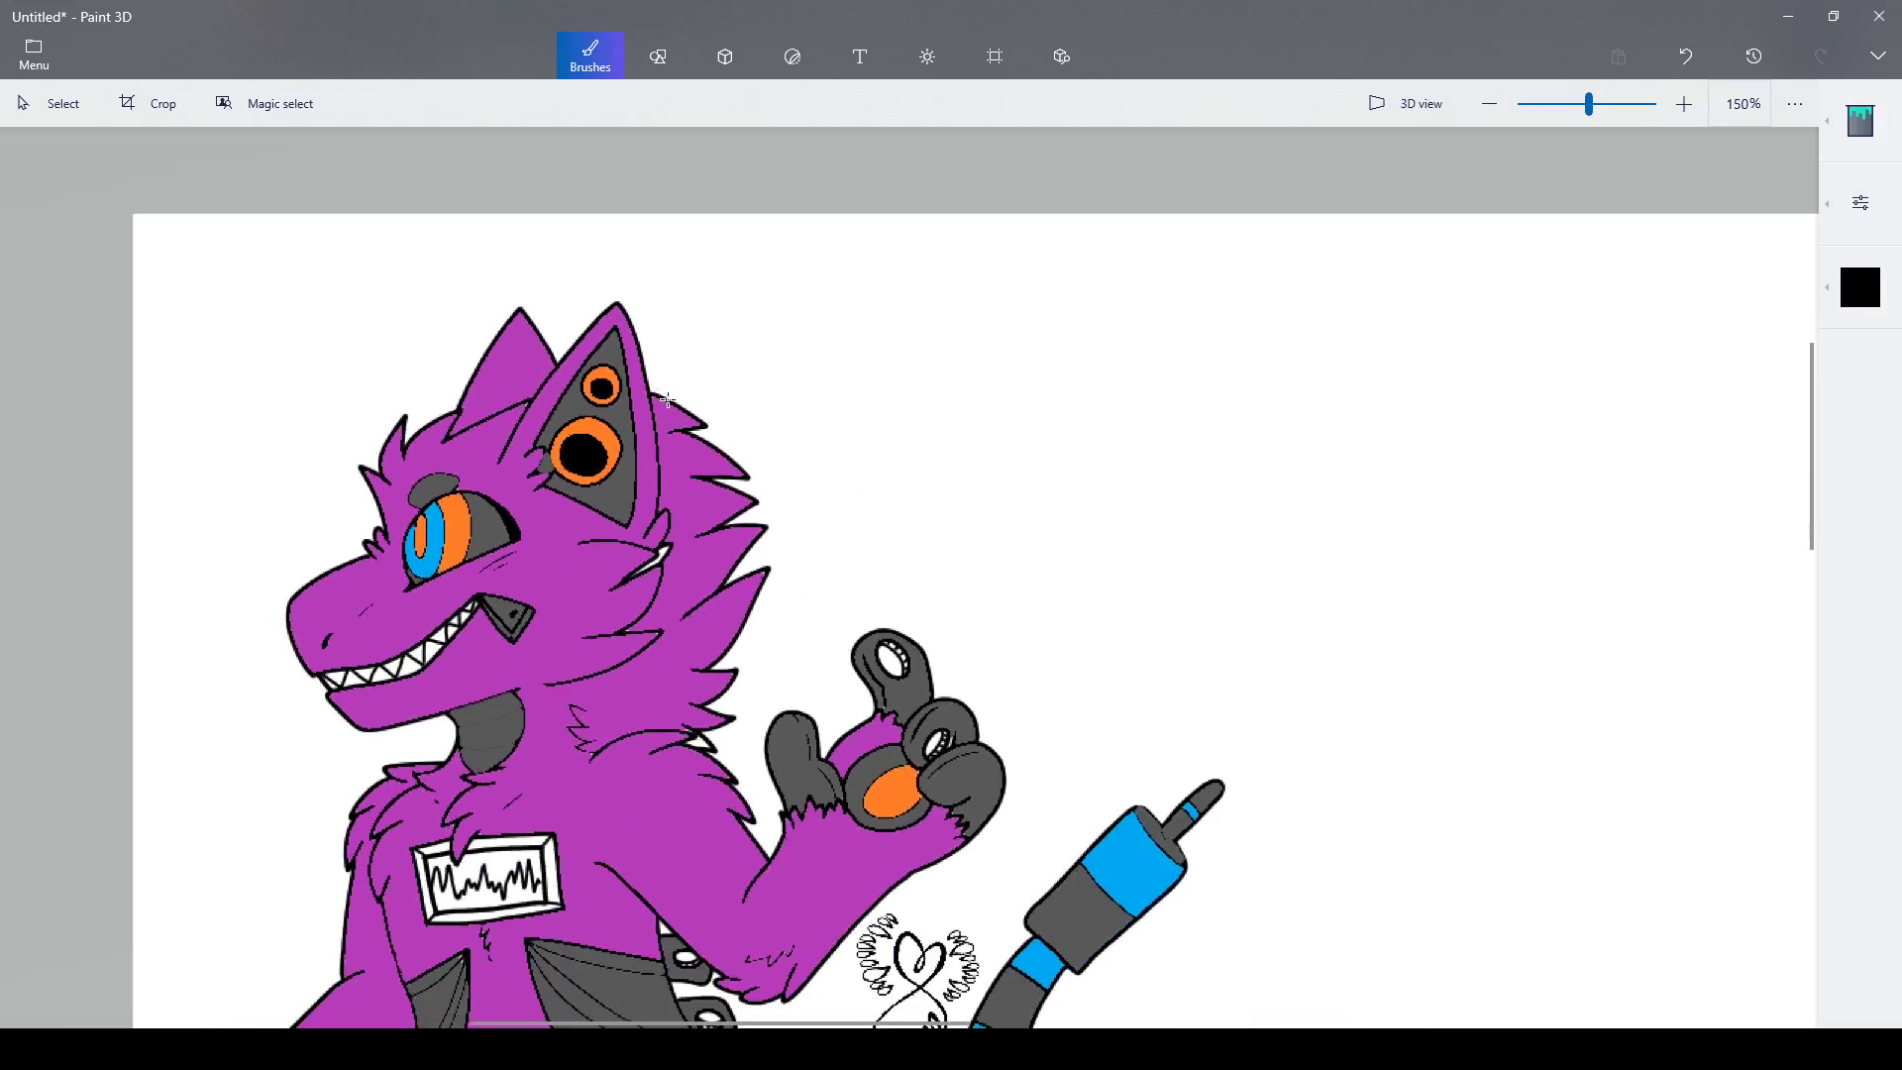
pyautogui.scroll(2, 667, 399)
pyautogui.scroll(-4, 667, 400)
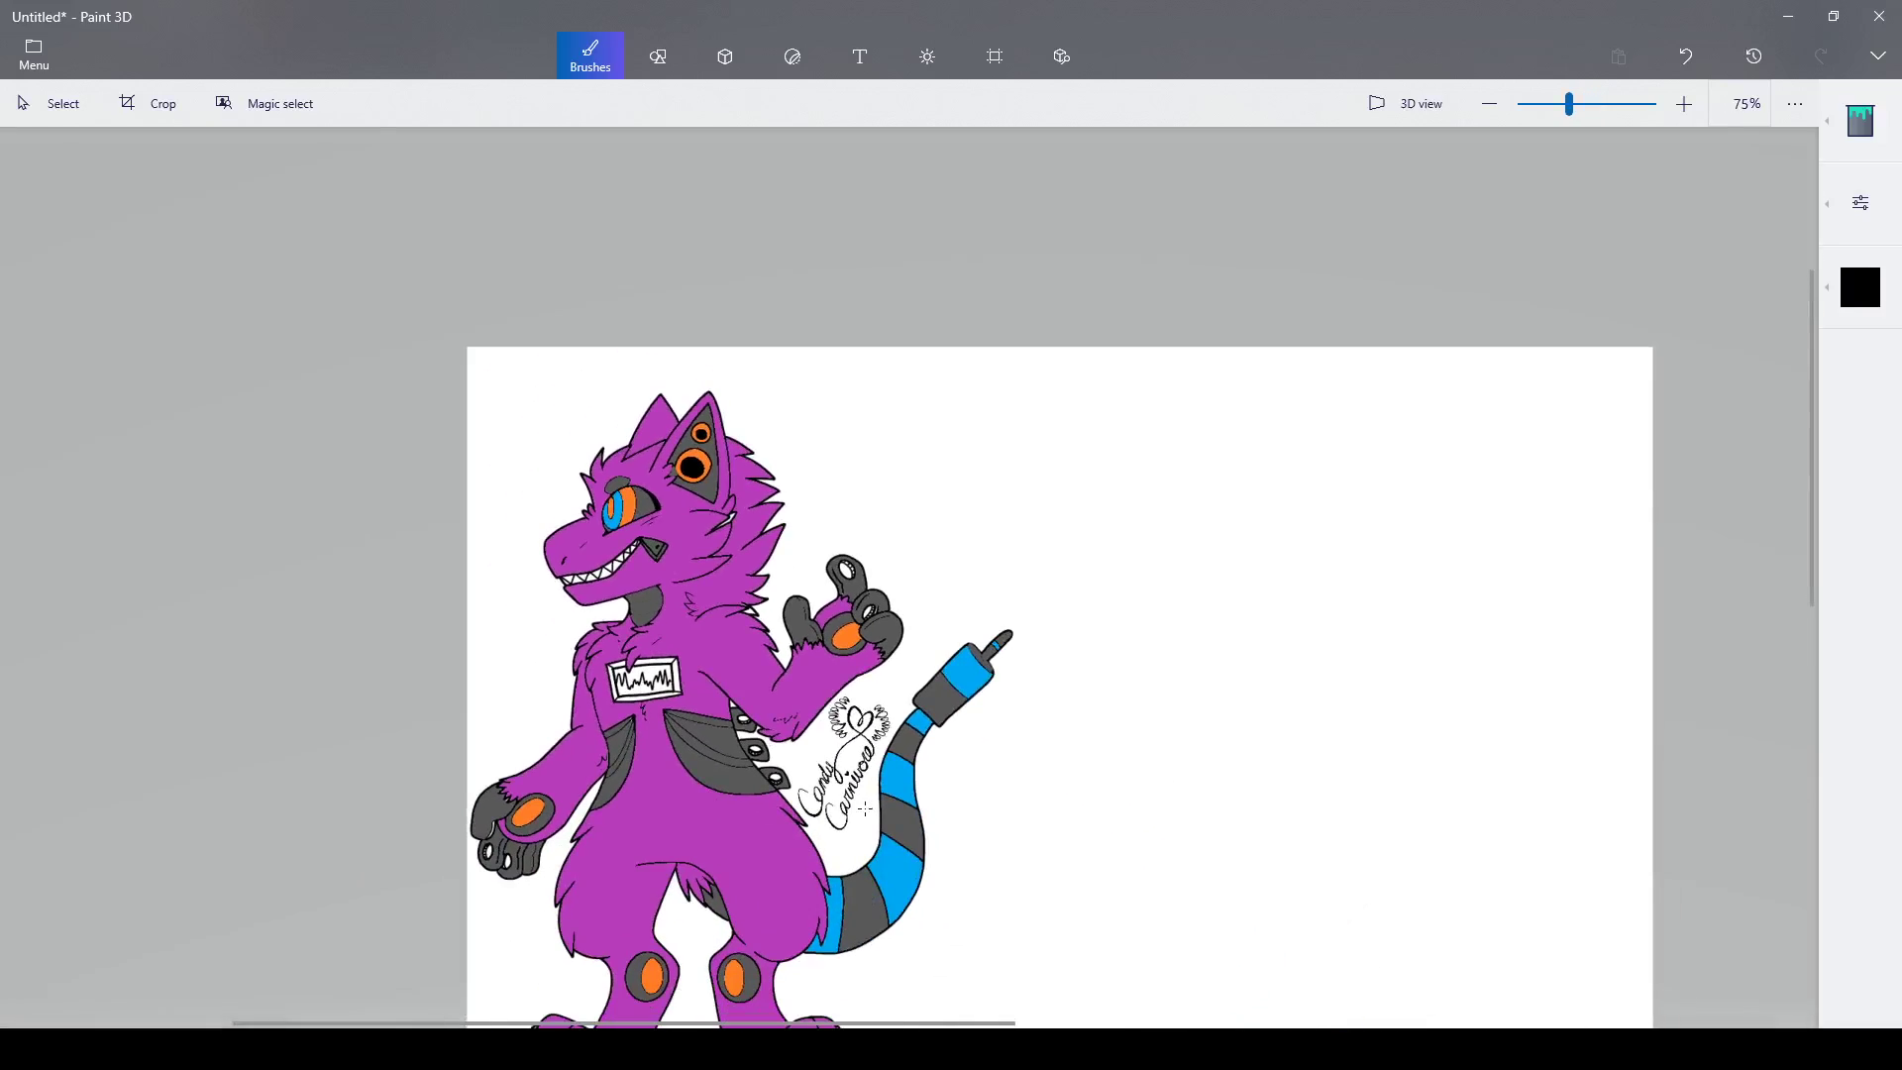
pyautogui.scroll(-1, 805, 362)
pyautogui.scroll(1, 691, 349)
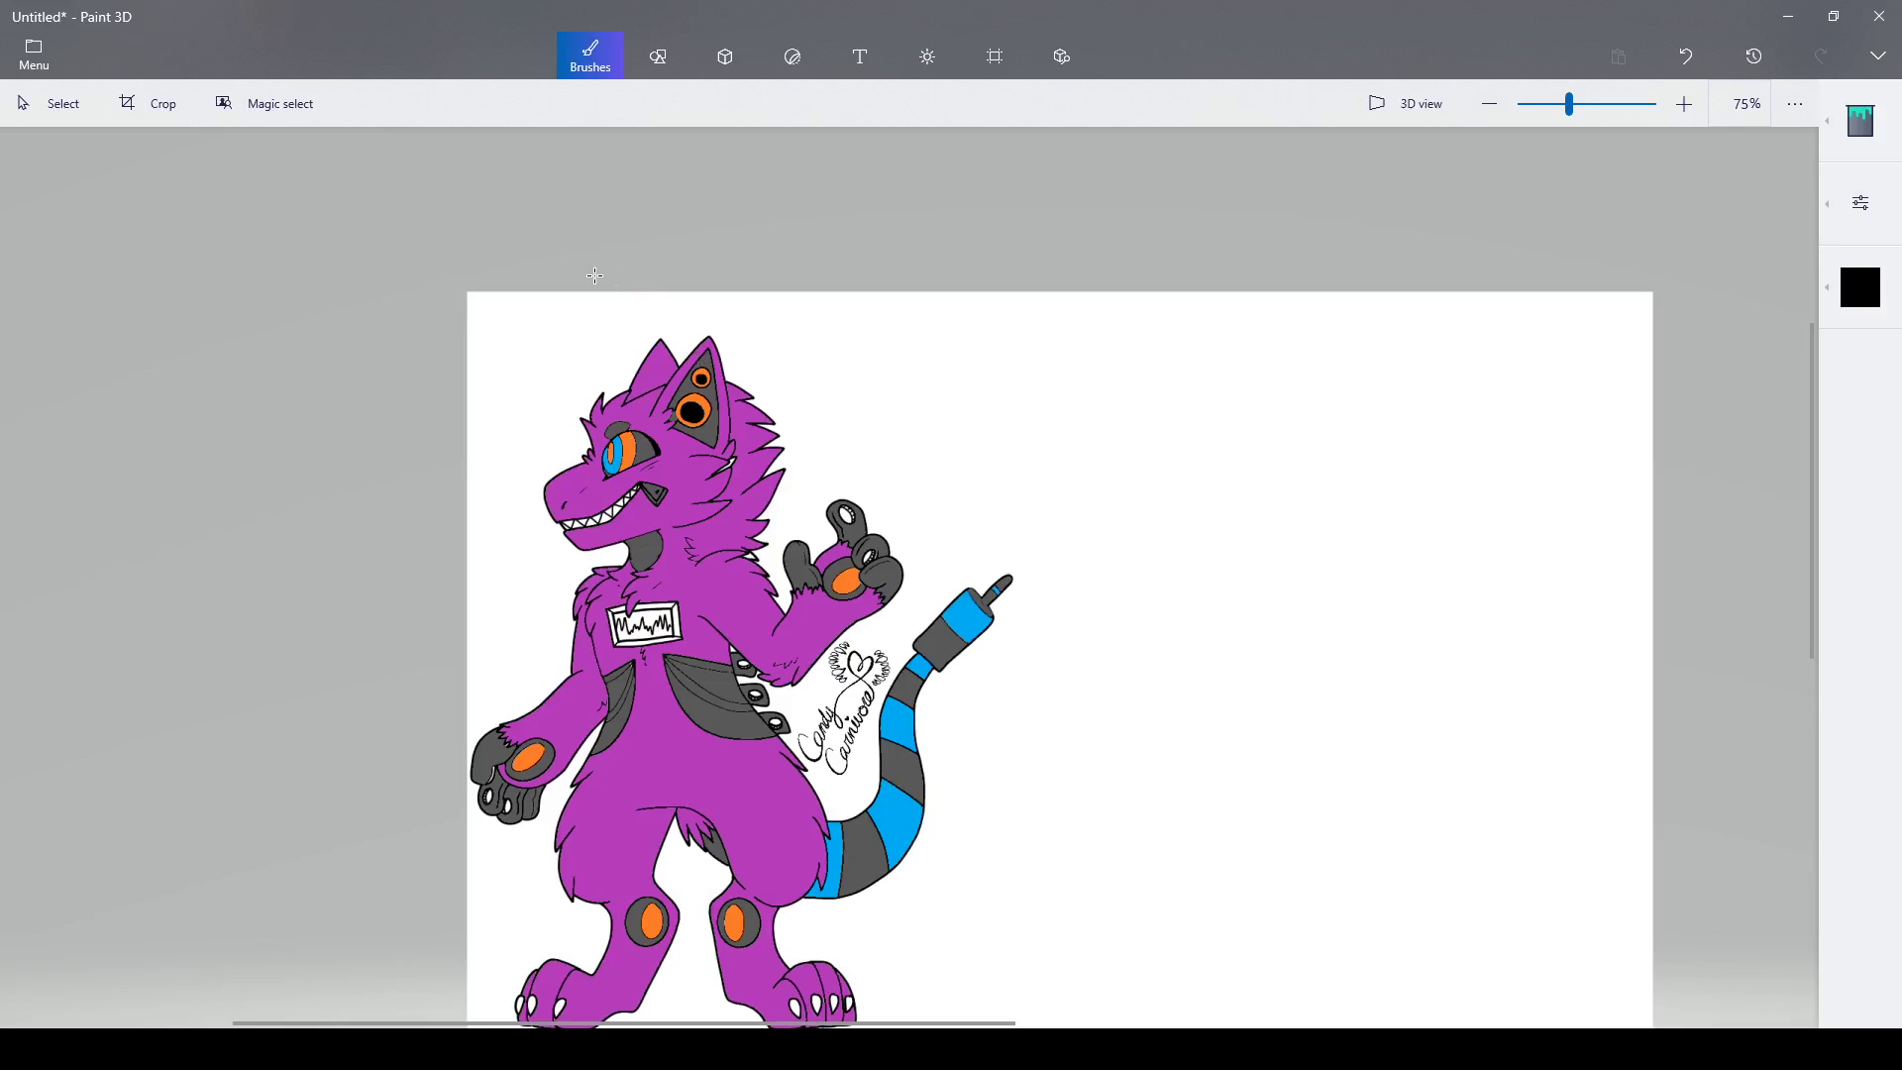
pyautogui.scroll(1, 595, 275)
pyautogui.scroll(-2, 594, 287)
pyautogui.scroll(4, 634, 595)
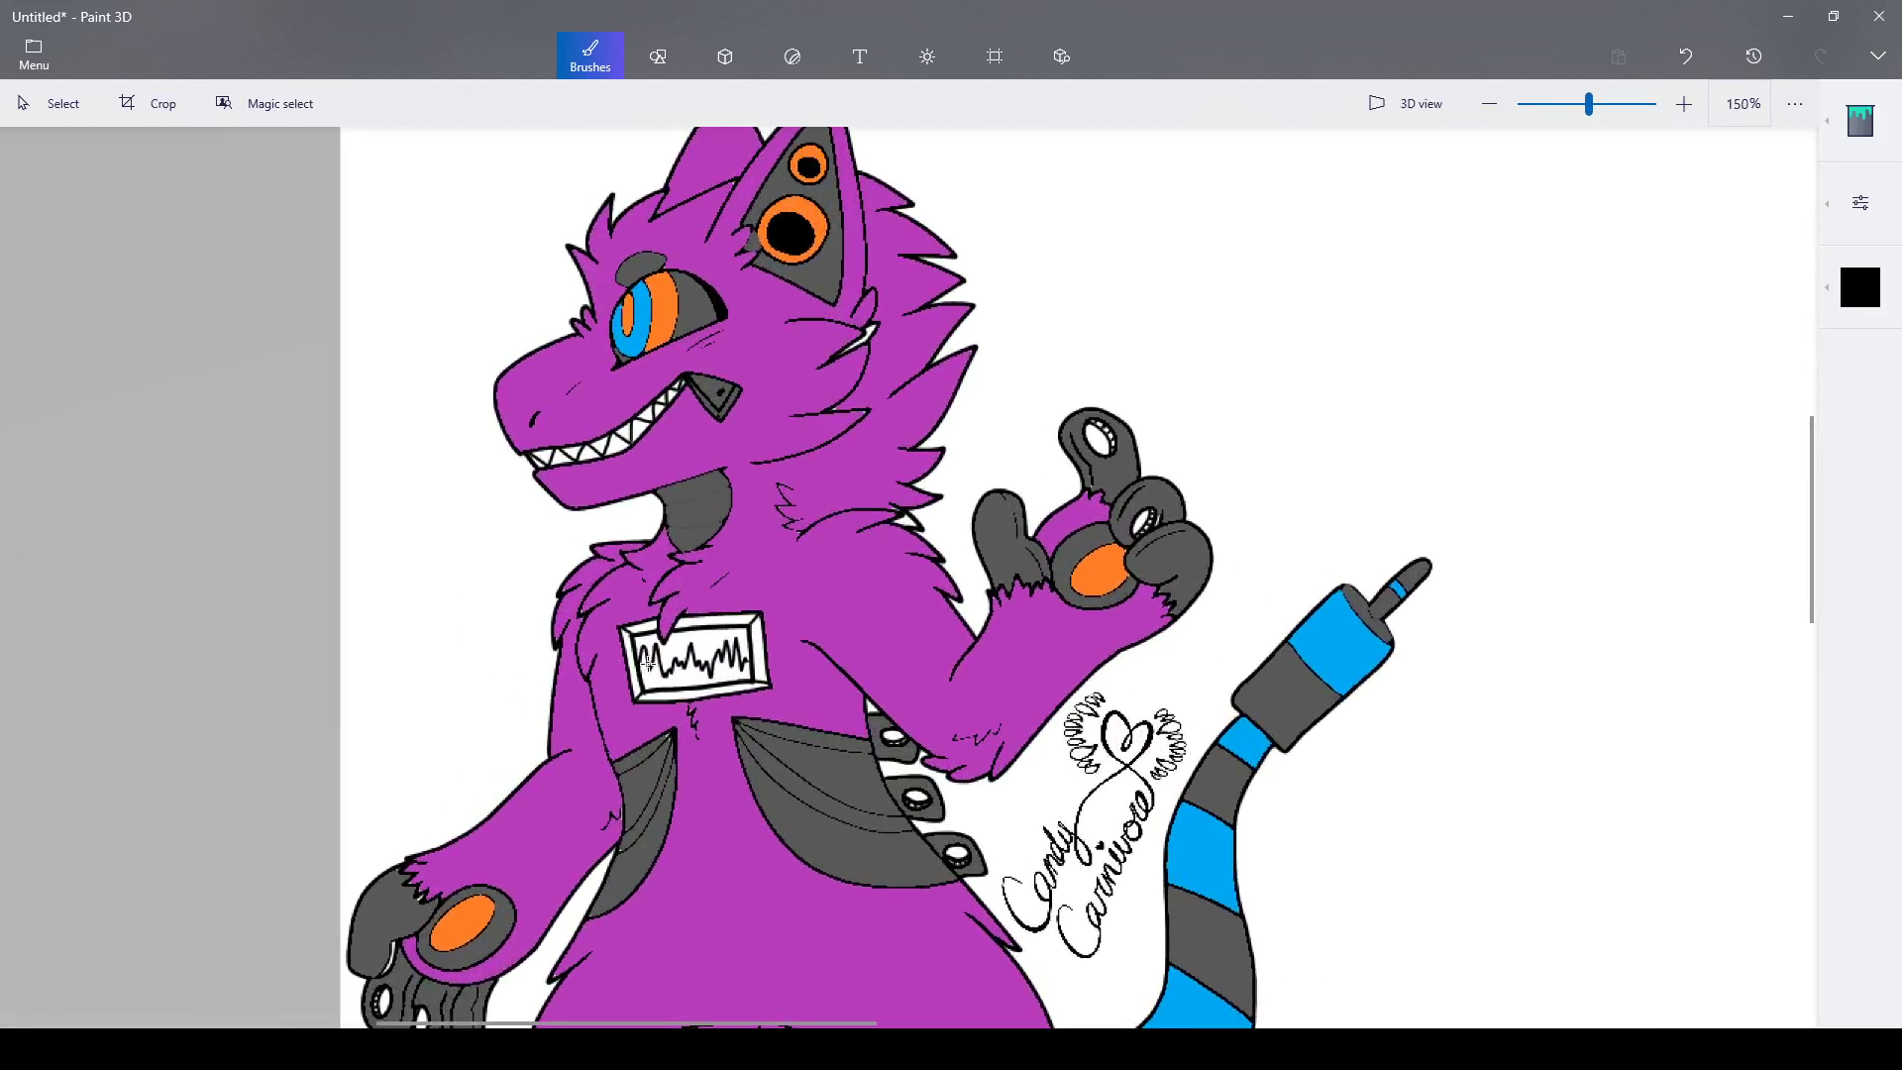
# - Switch the fill color to bright red and fill the chest screen above and below the waveform
pyautogui.scroll(3, 649, 664)
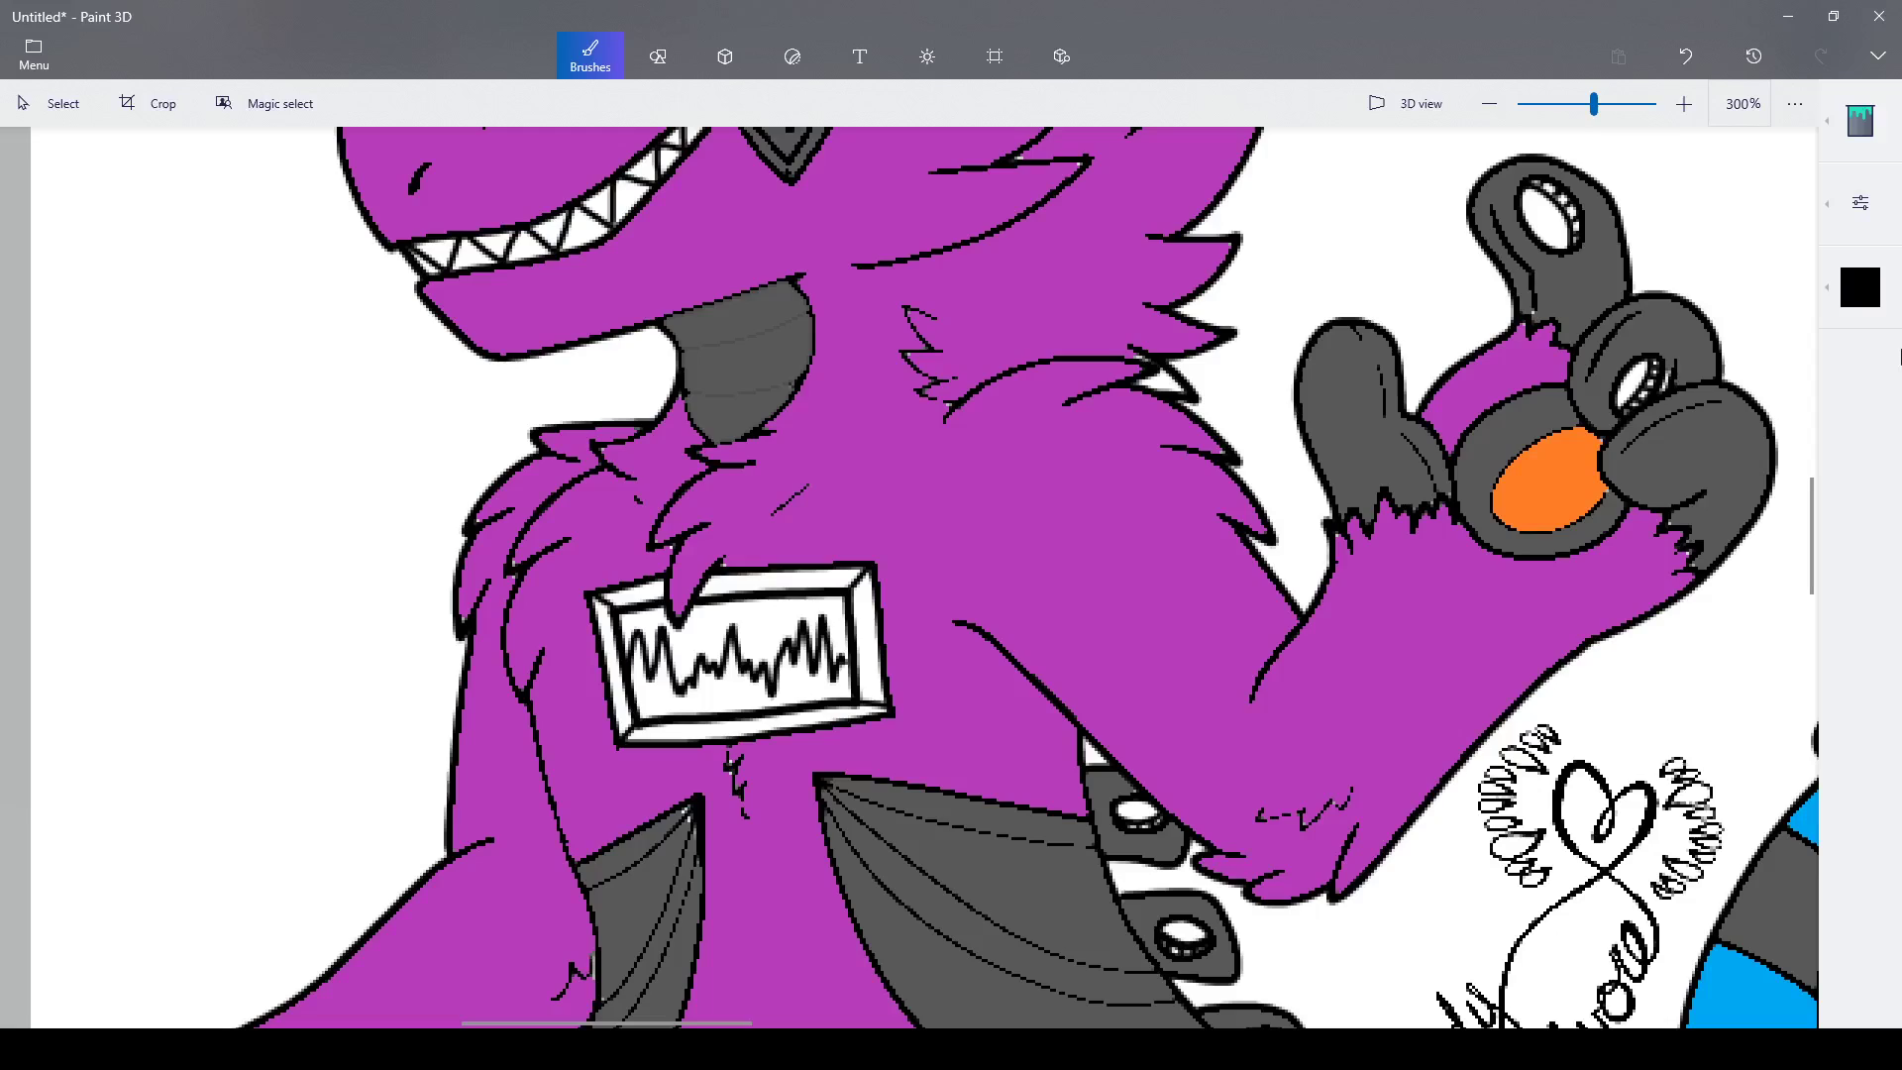
pyautogui.click(1860, 287)
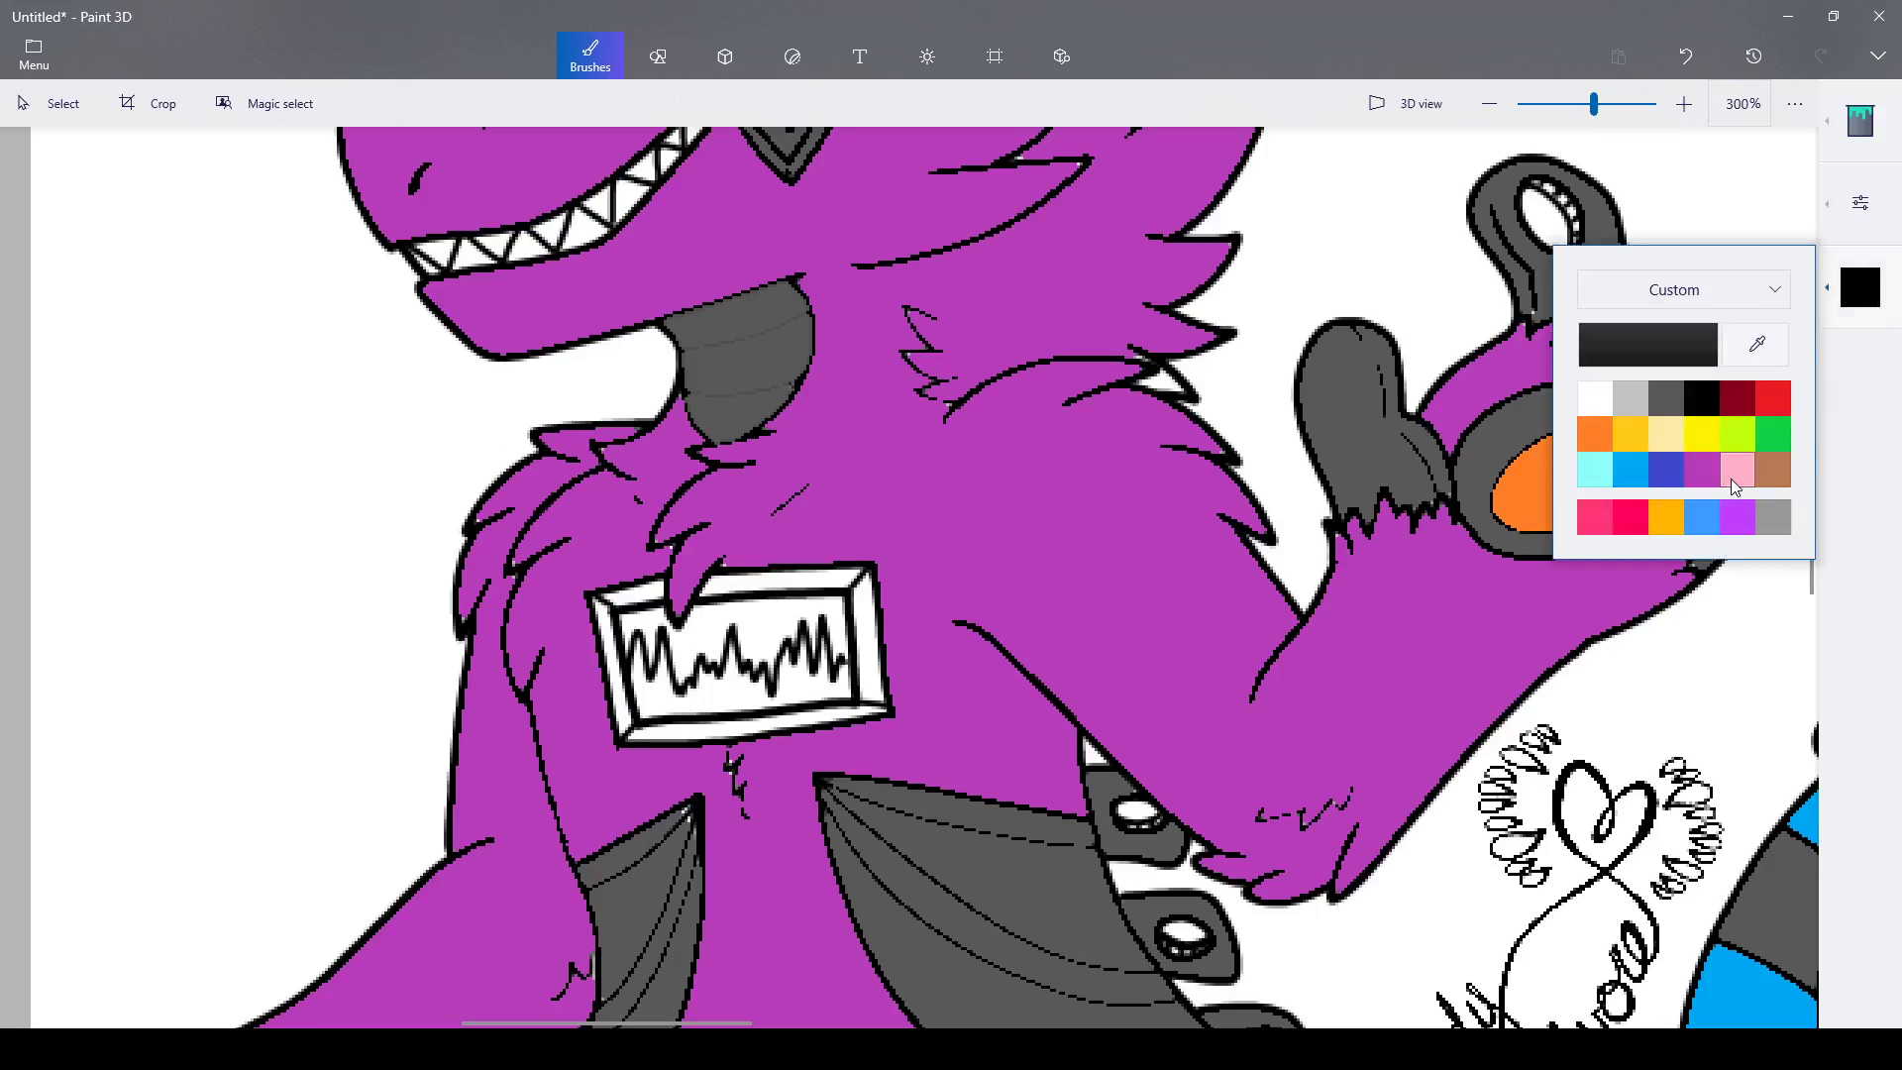
pyautogui.click(1773, 399)
pyautogui.click(753, 624)
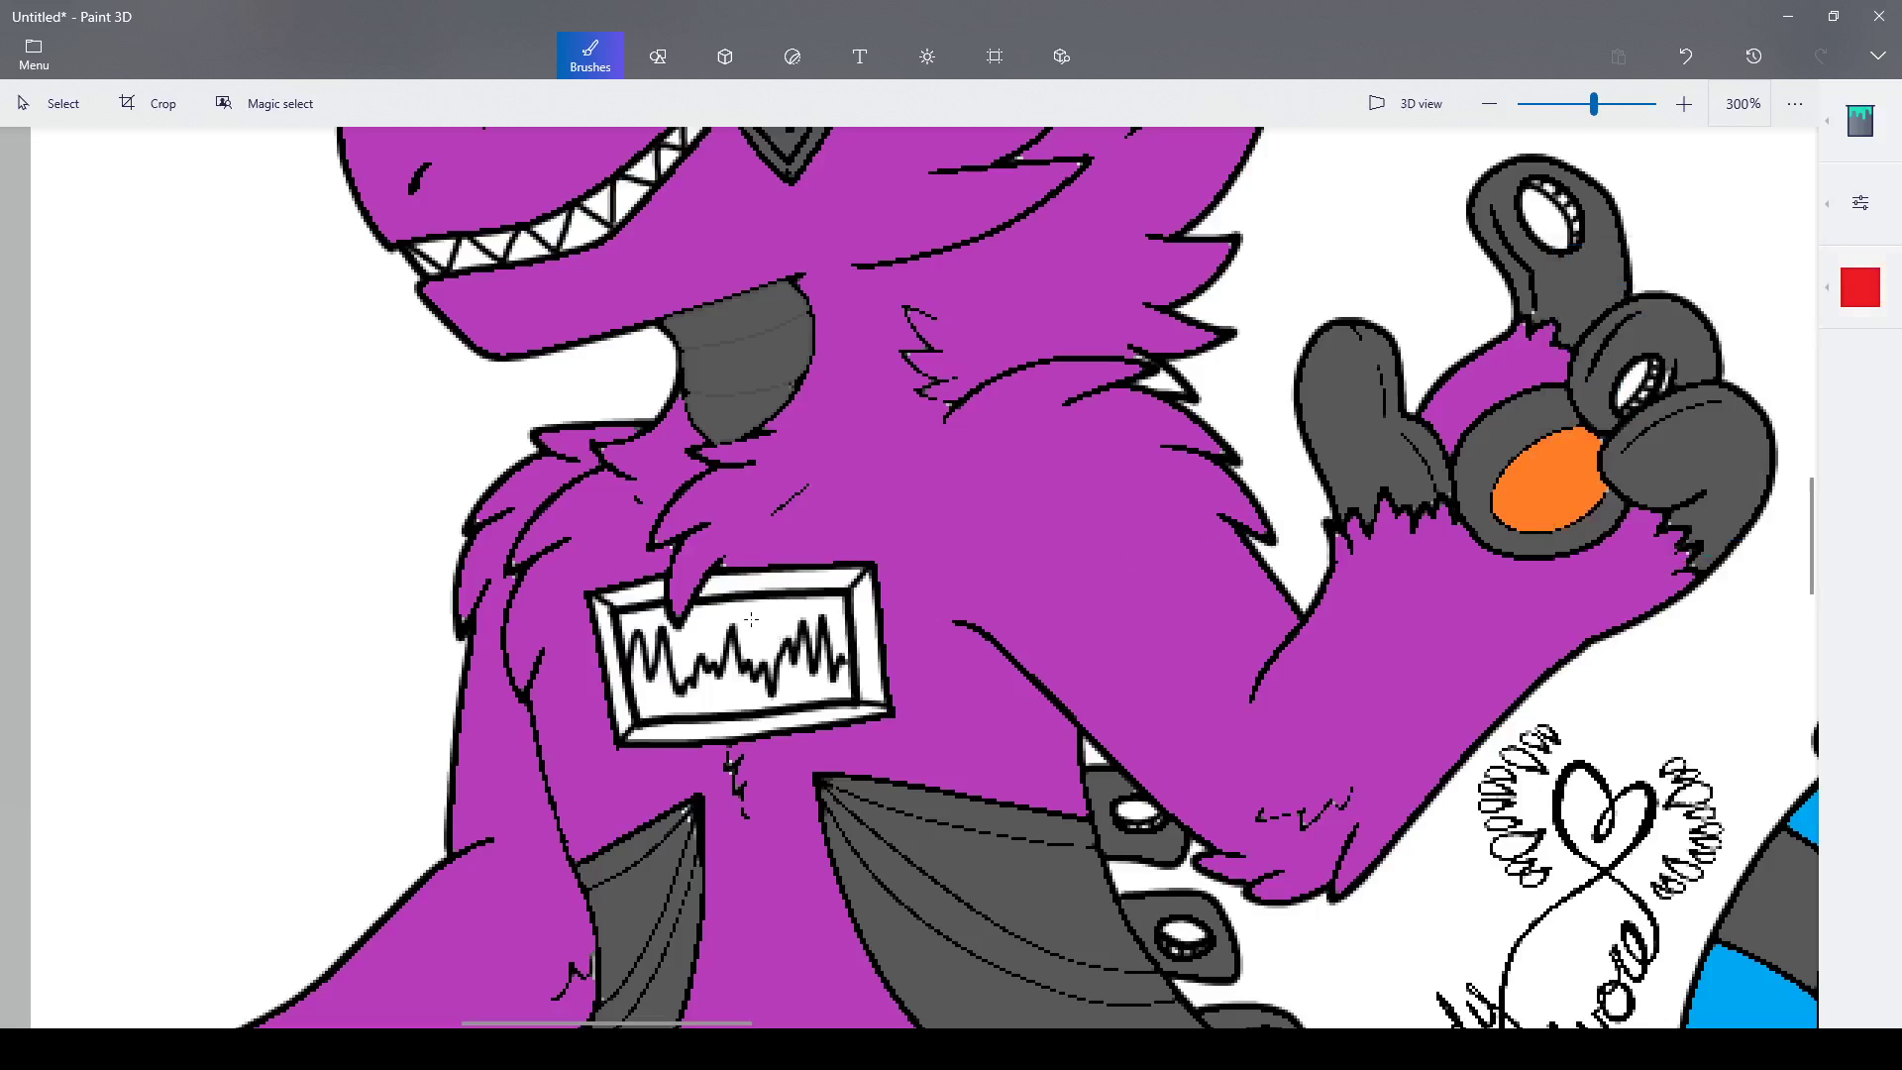
pyautogui.click(753, 624)
pyautogui.click(714, 697)
pyautogui.scroll(-4, 714, 696)
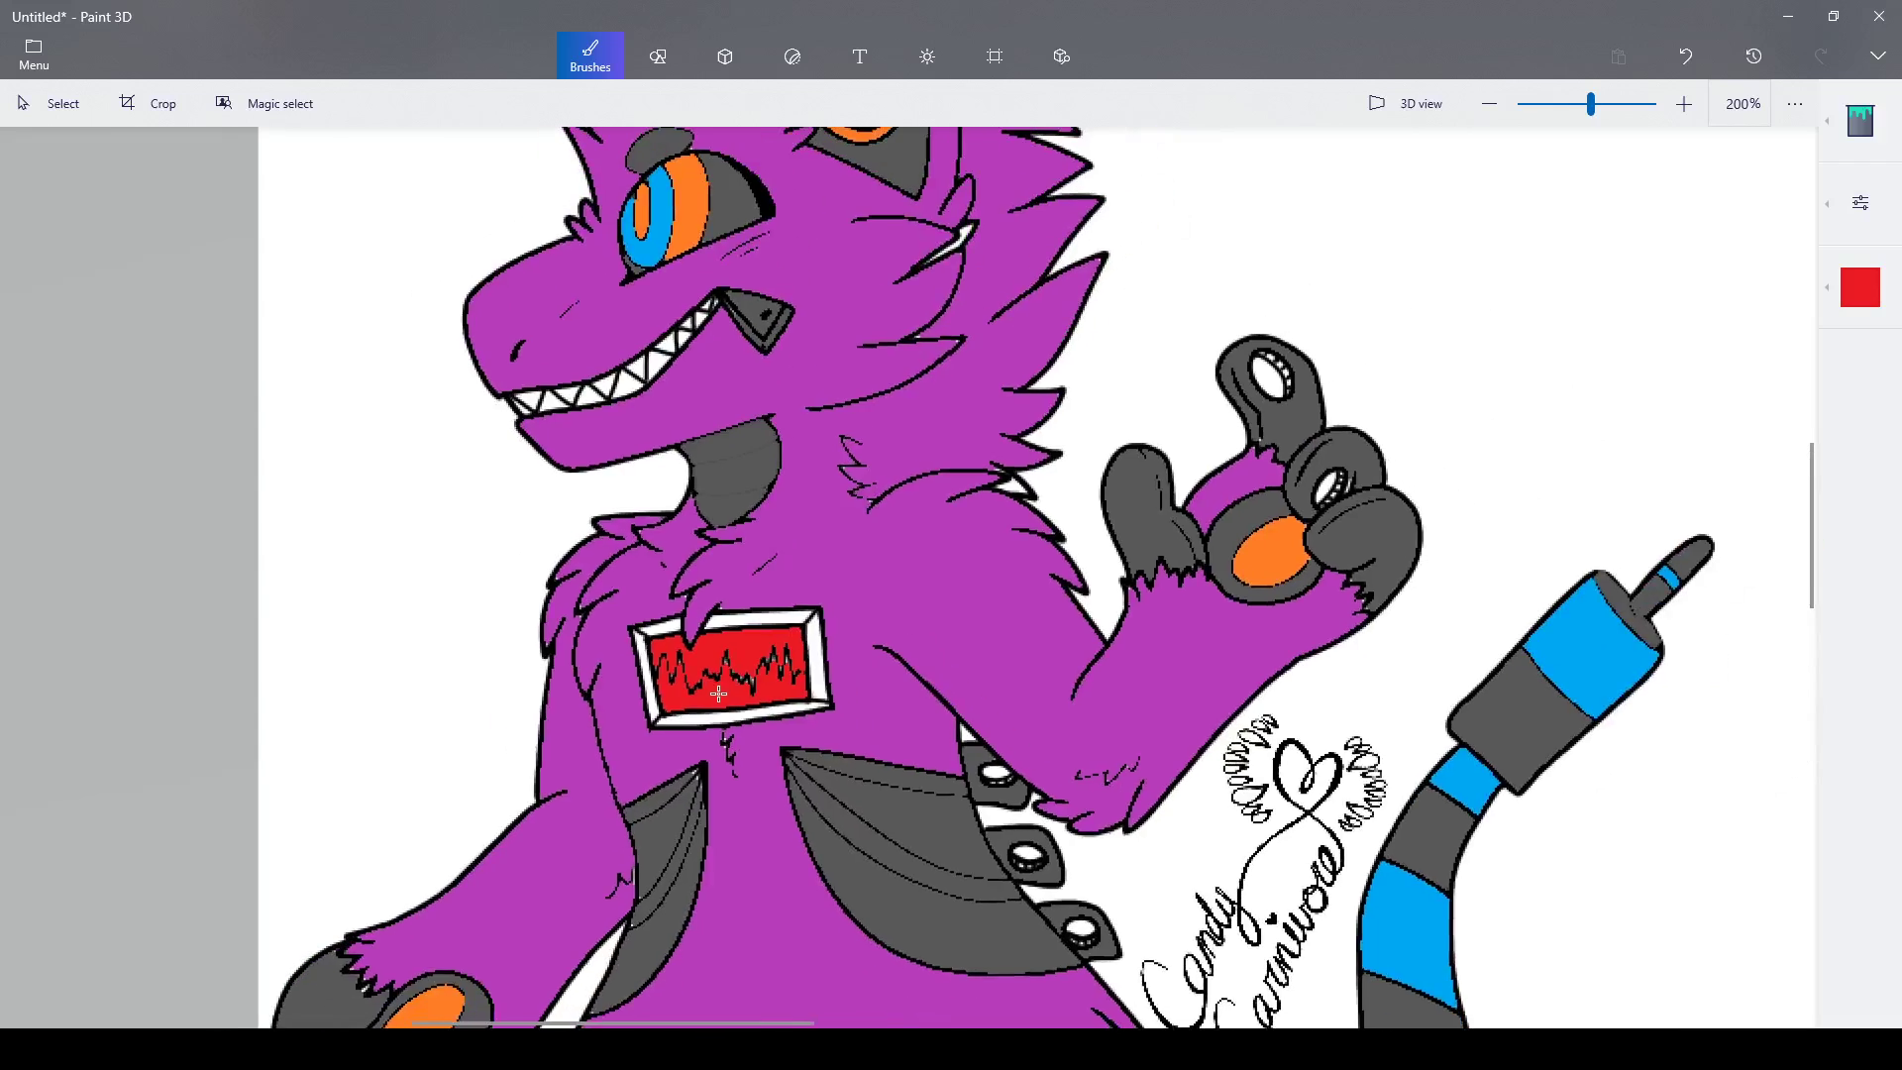
# - Undo both red fills on the chest screen and lower the fill opacity
pyautogui.click(1688, 51)
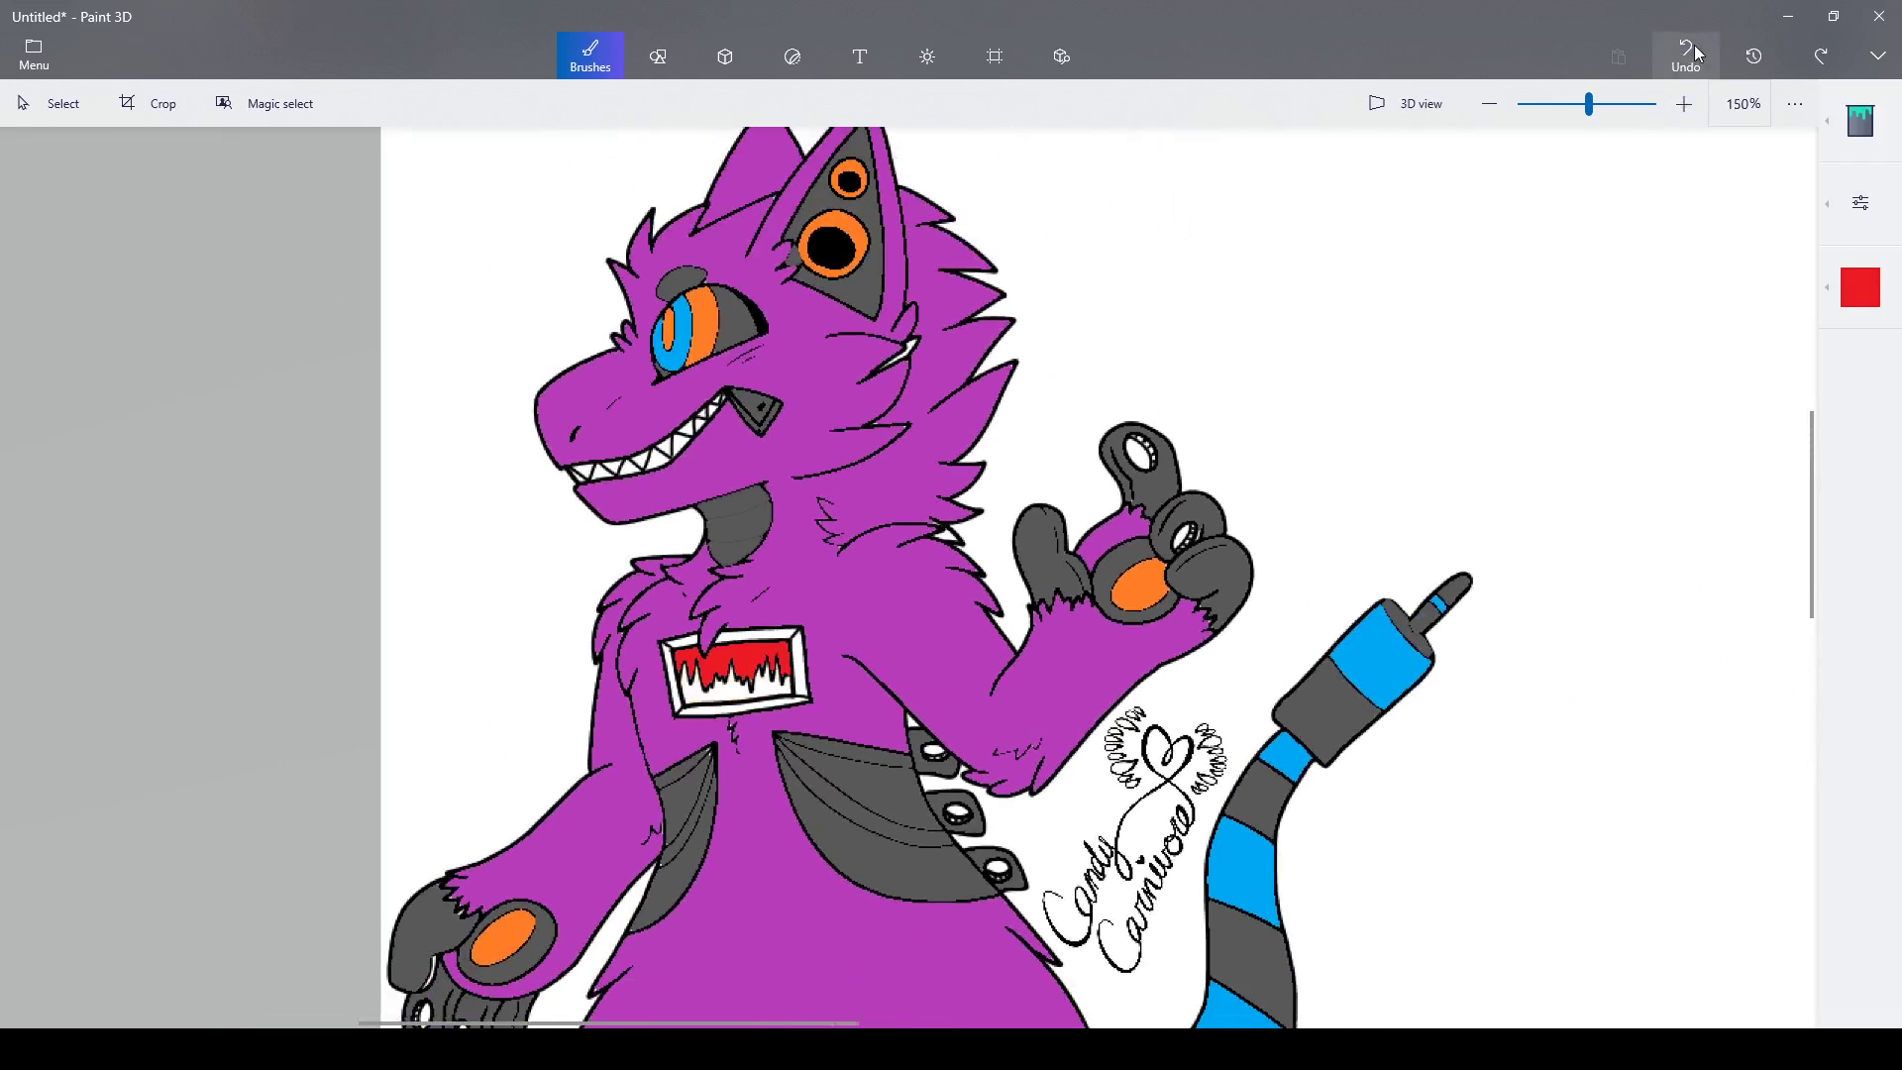
pyautogui.click(1687, 52)
pyautogui.click(1860, 227)
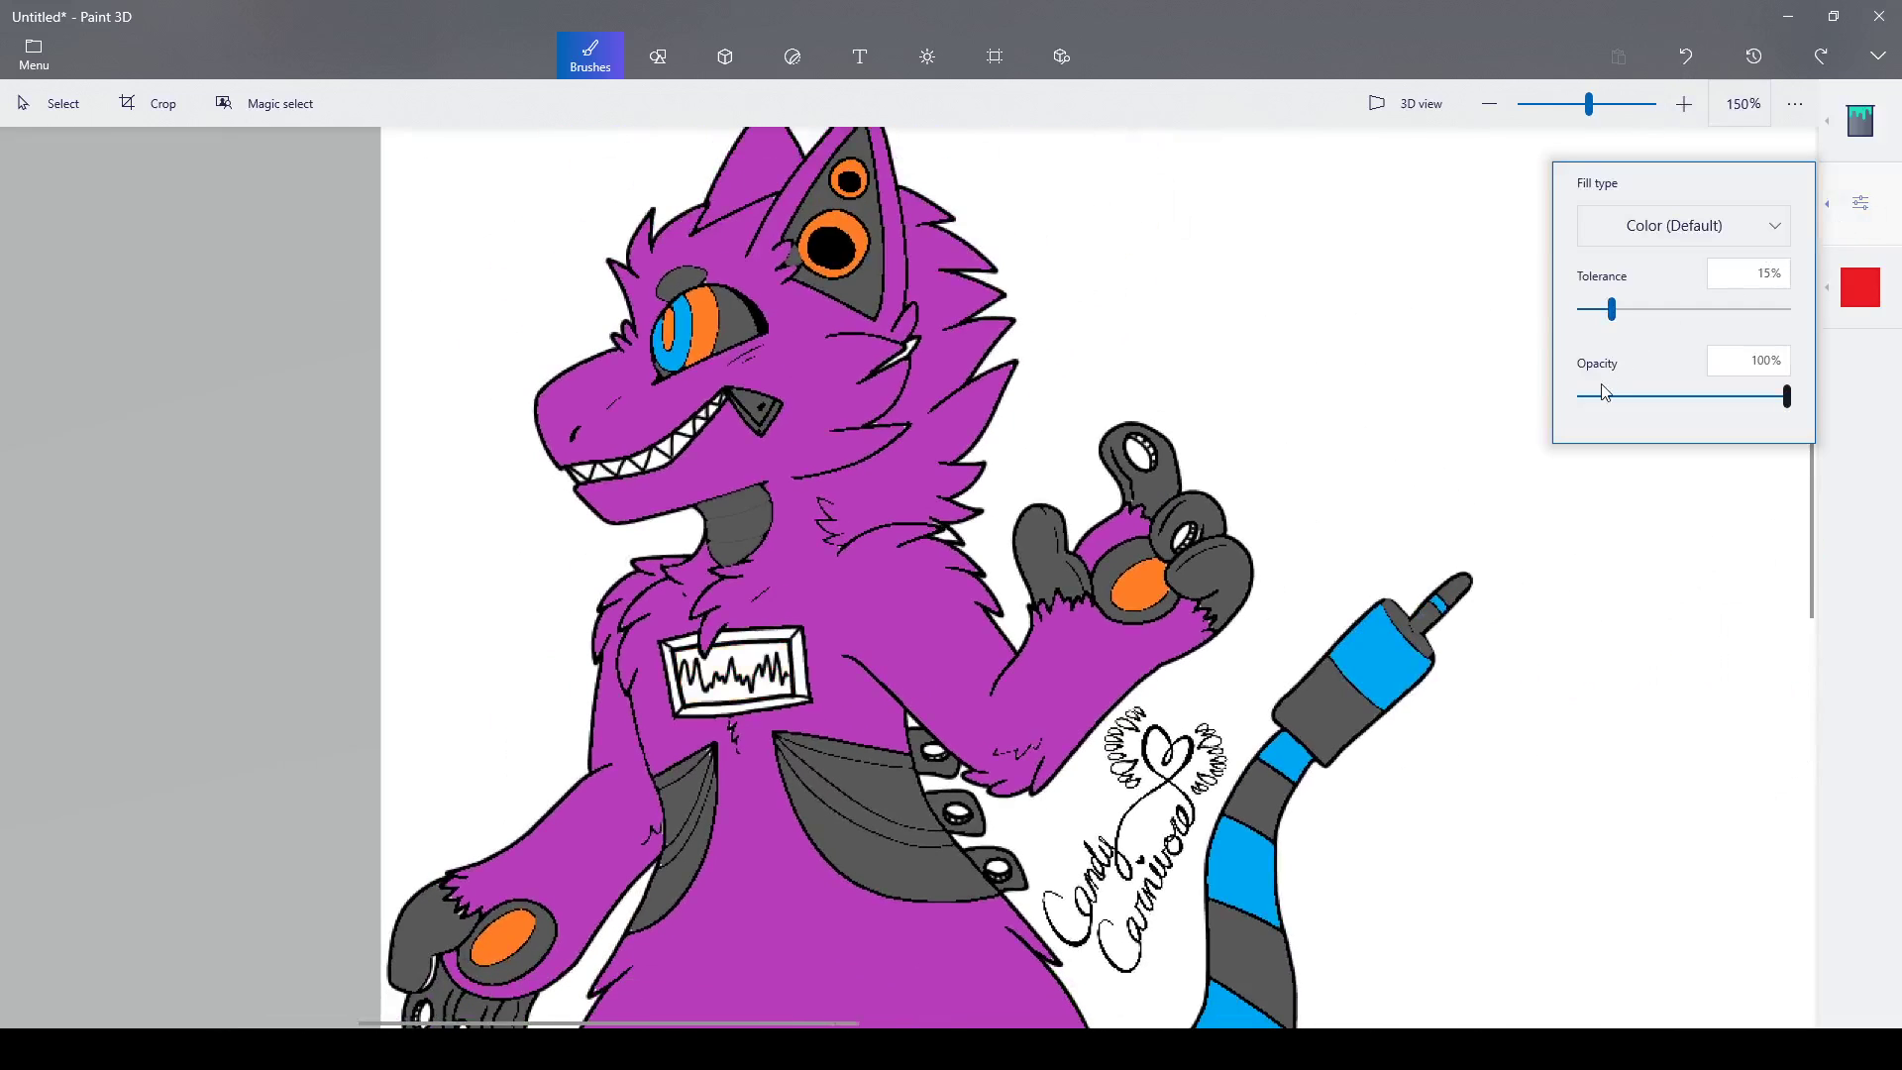
pyautogui.moveTo(1786, 396); pyautogui.dragTo(1666, 394)
# - Fill the chest screen above and below the waveform with the semi-transparent red
pyautogui.scroll(3, 742, 702)
pyautogui.click(729, 684)
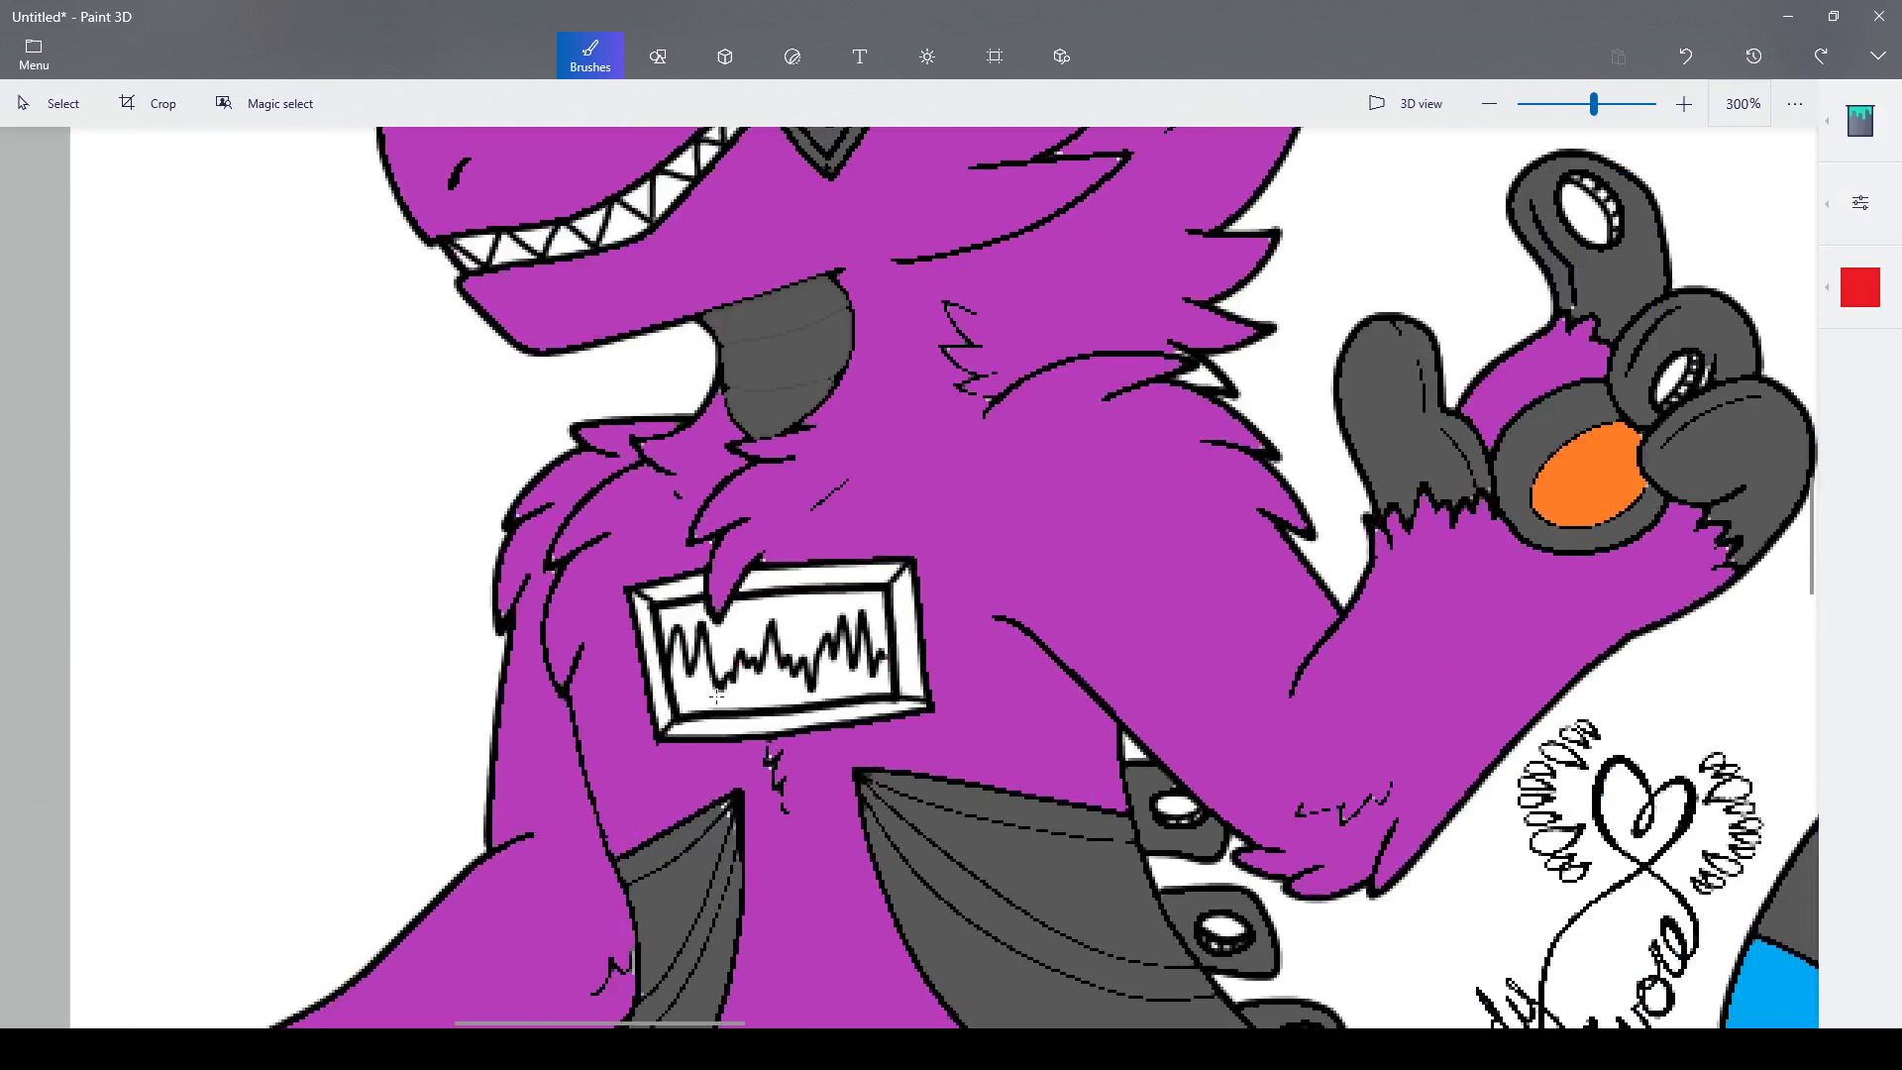
pyautogui.click(720, 697)
pyautogui.click(745, 622)
pyautogui.scroll(-3, 745, 622)
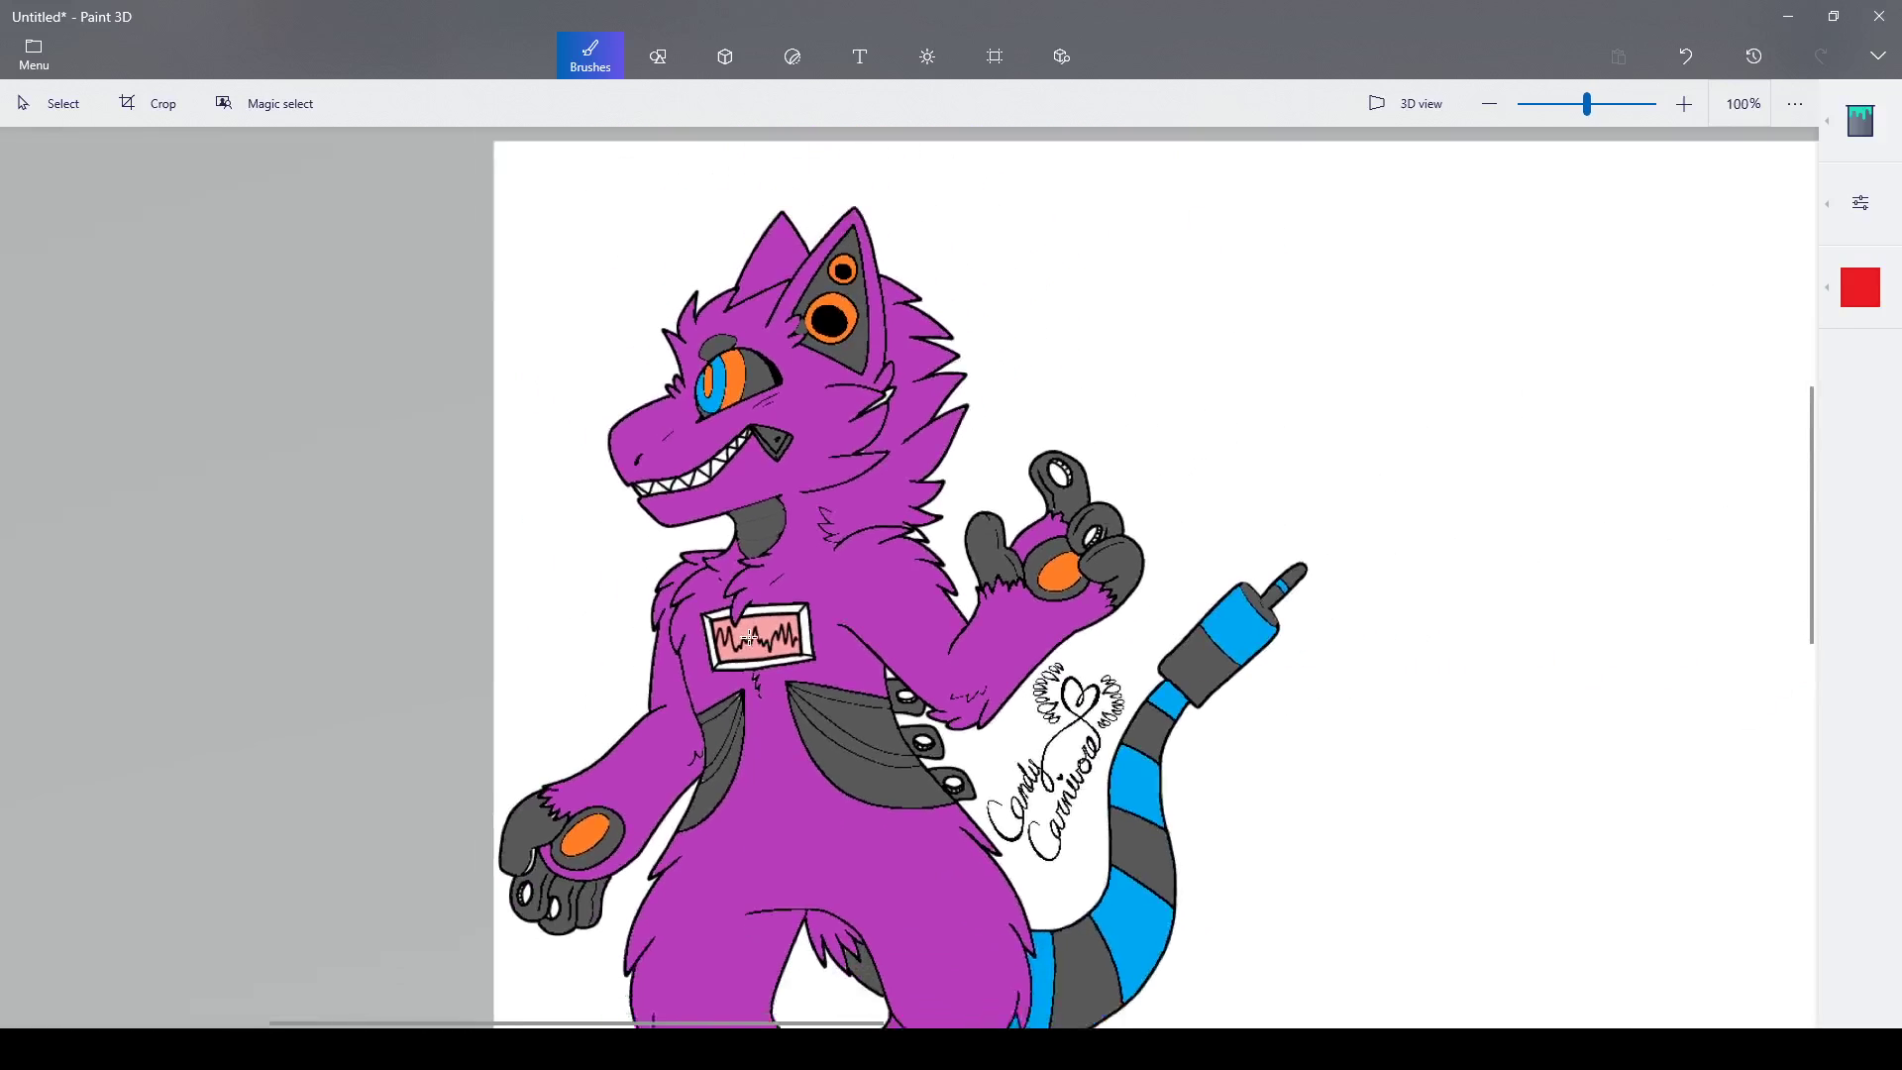
# - Switch the fill color to dark gray and fill all segments of the chest screen's frame at the reduced opacity
pyautogui.click(1861, 287)
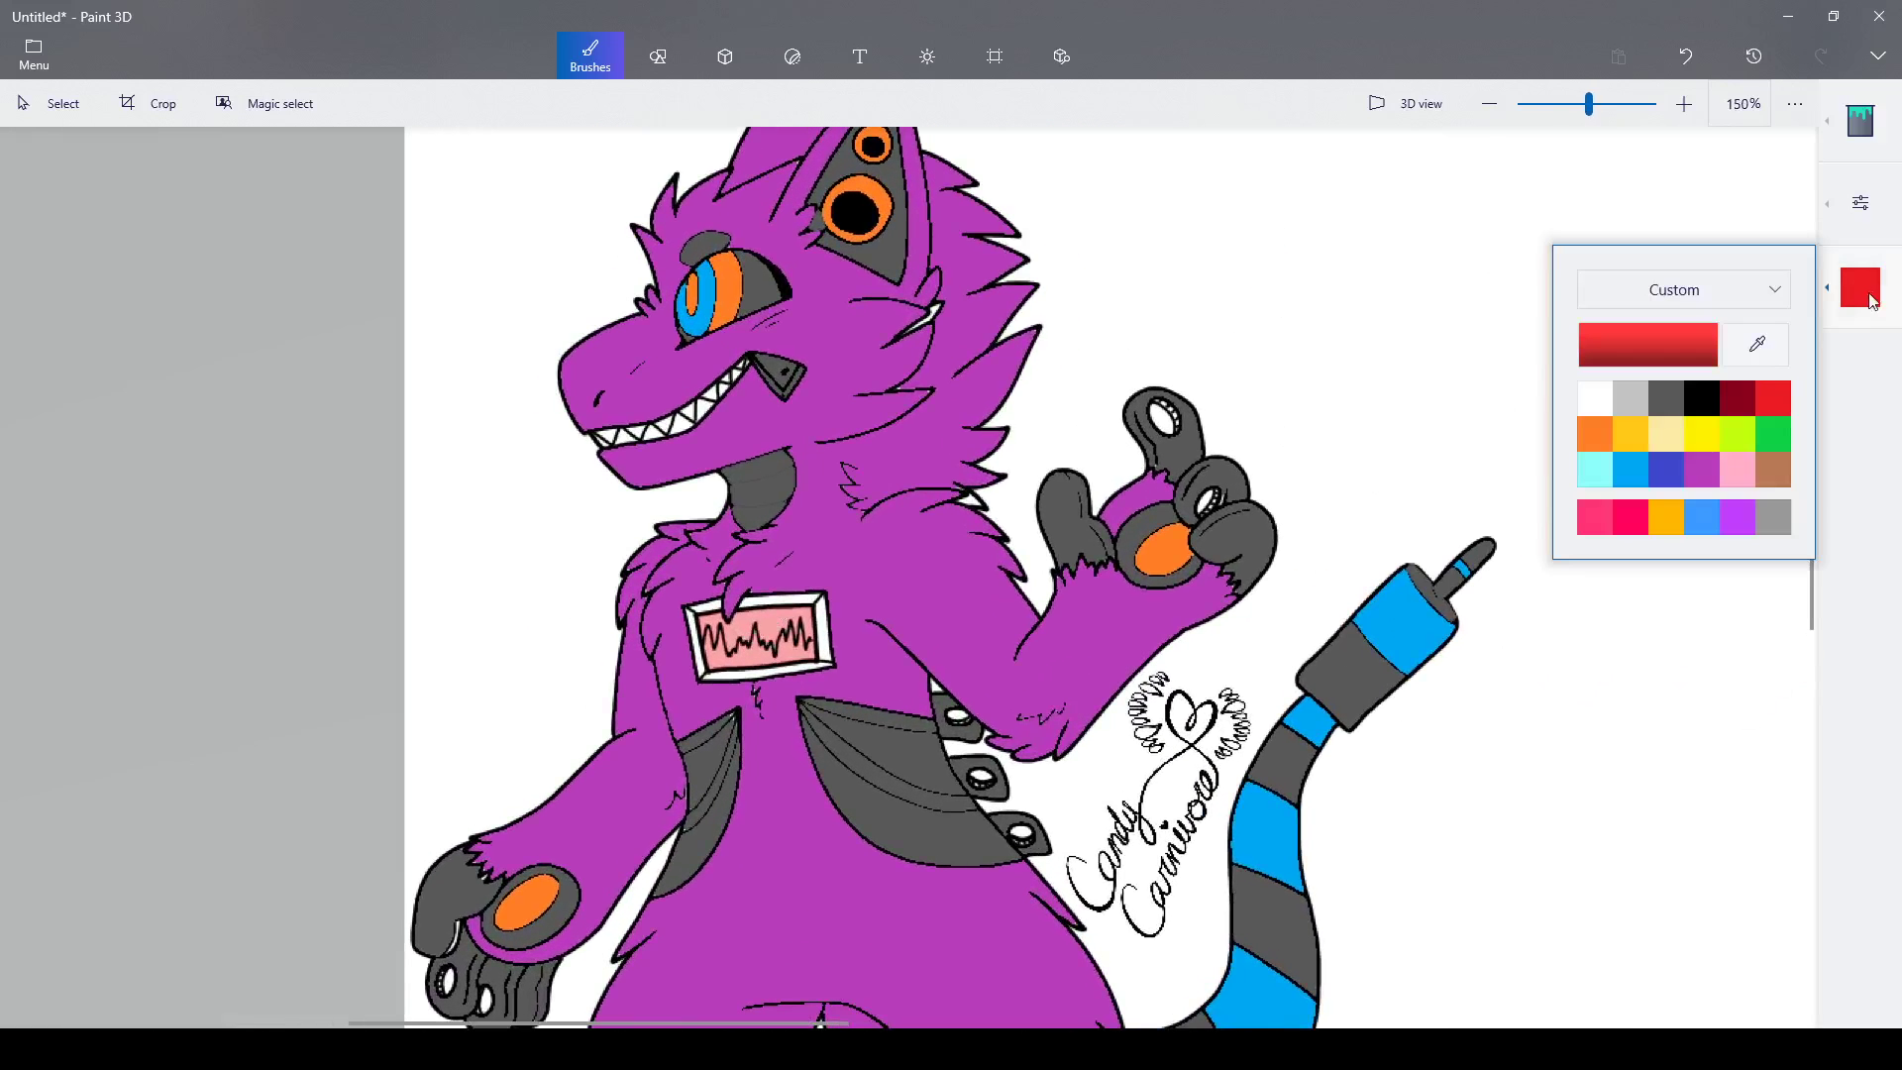
pyautogui.click(1666, 397)
pyautogui.scroll(3, 788, 644)
pyautogui.scroll(5, 525, 746)
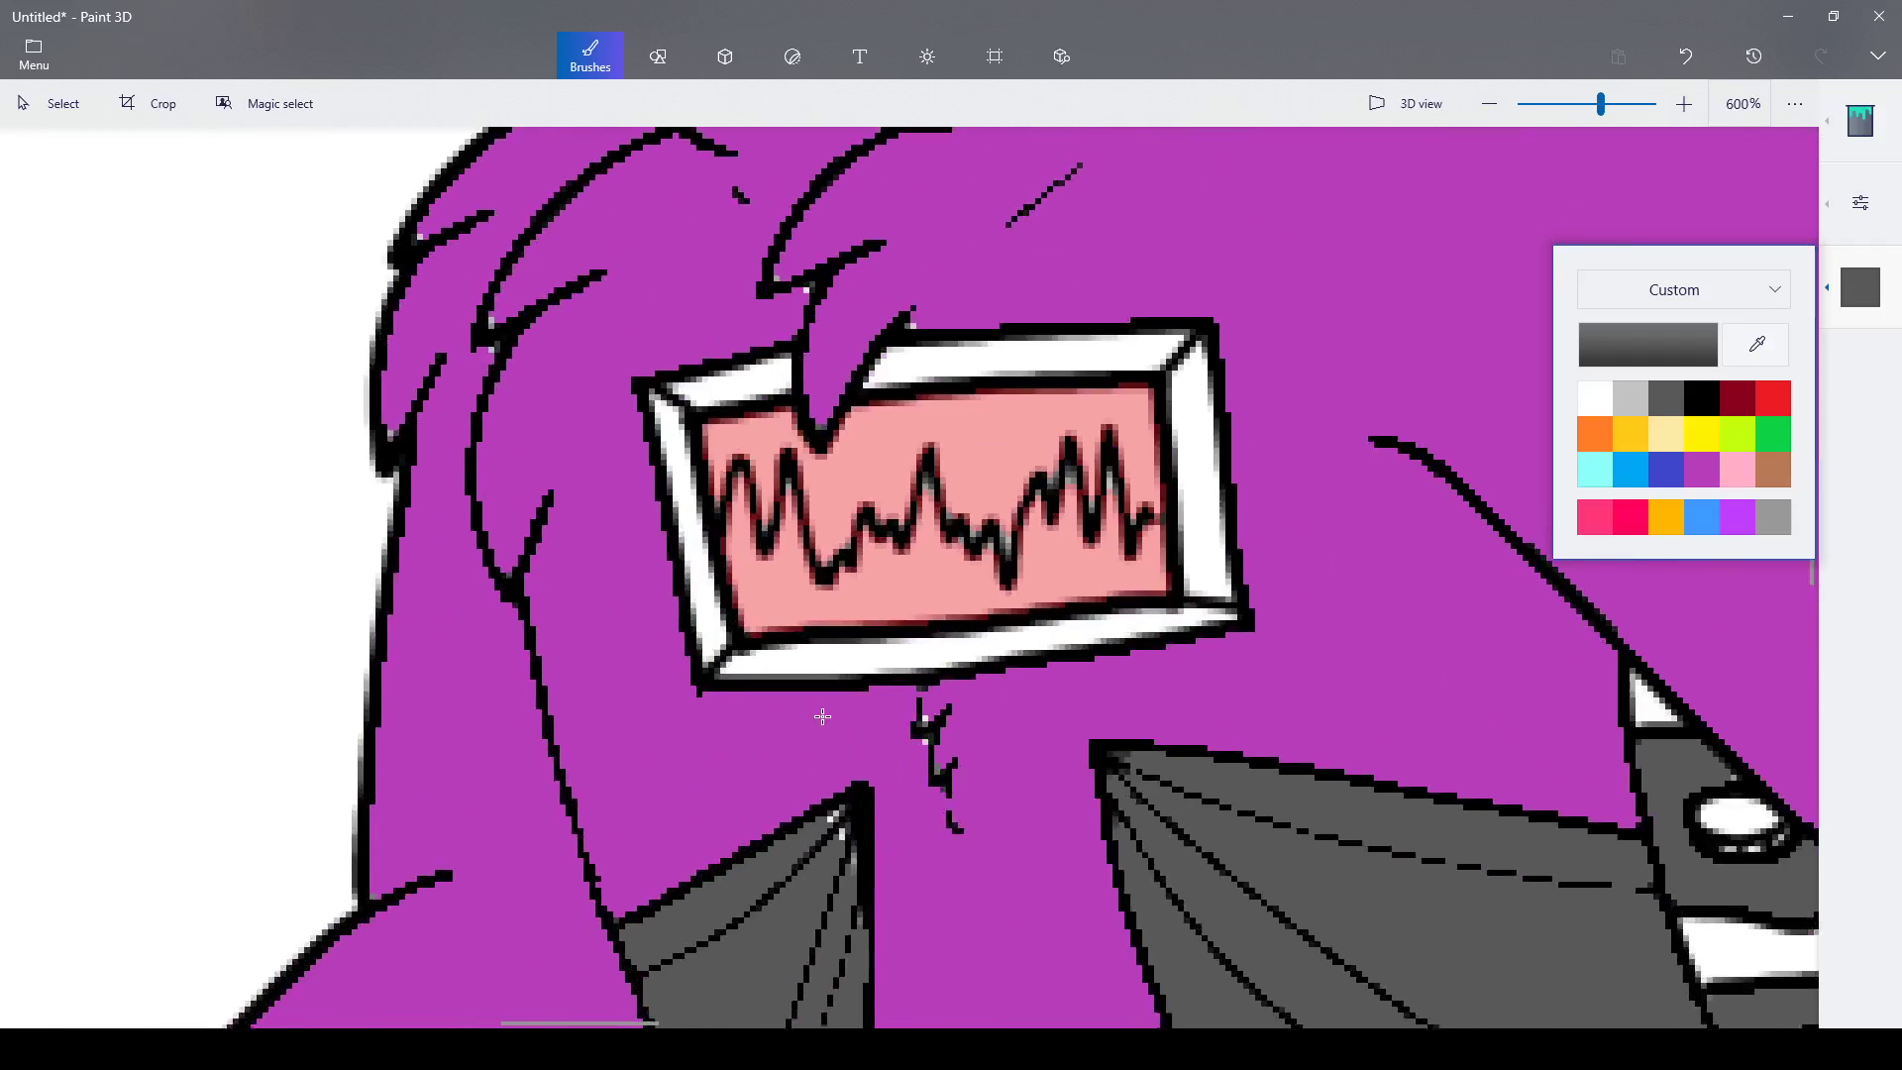
pyautogui.click(904, 611)
pyautogui.scroll(-1, 958, 555)
pyautogui.scroll(-1, 957, 555)
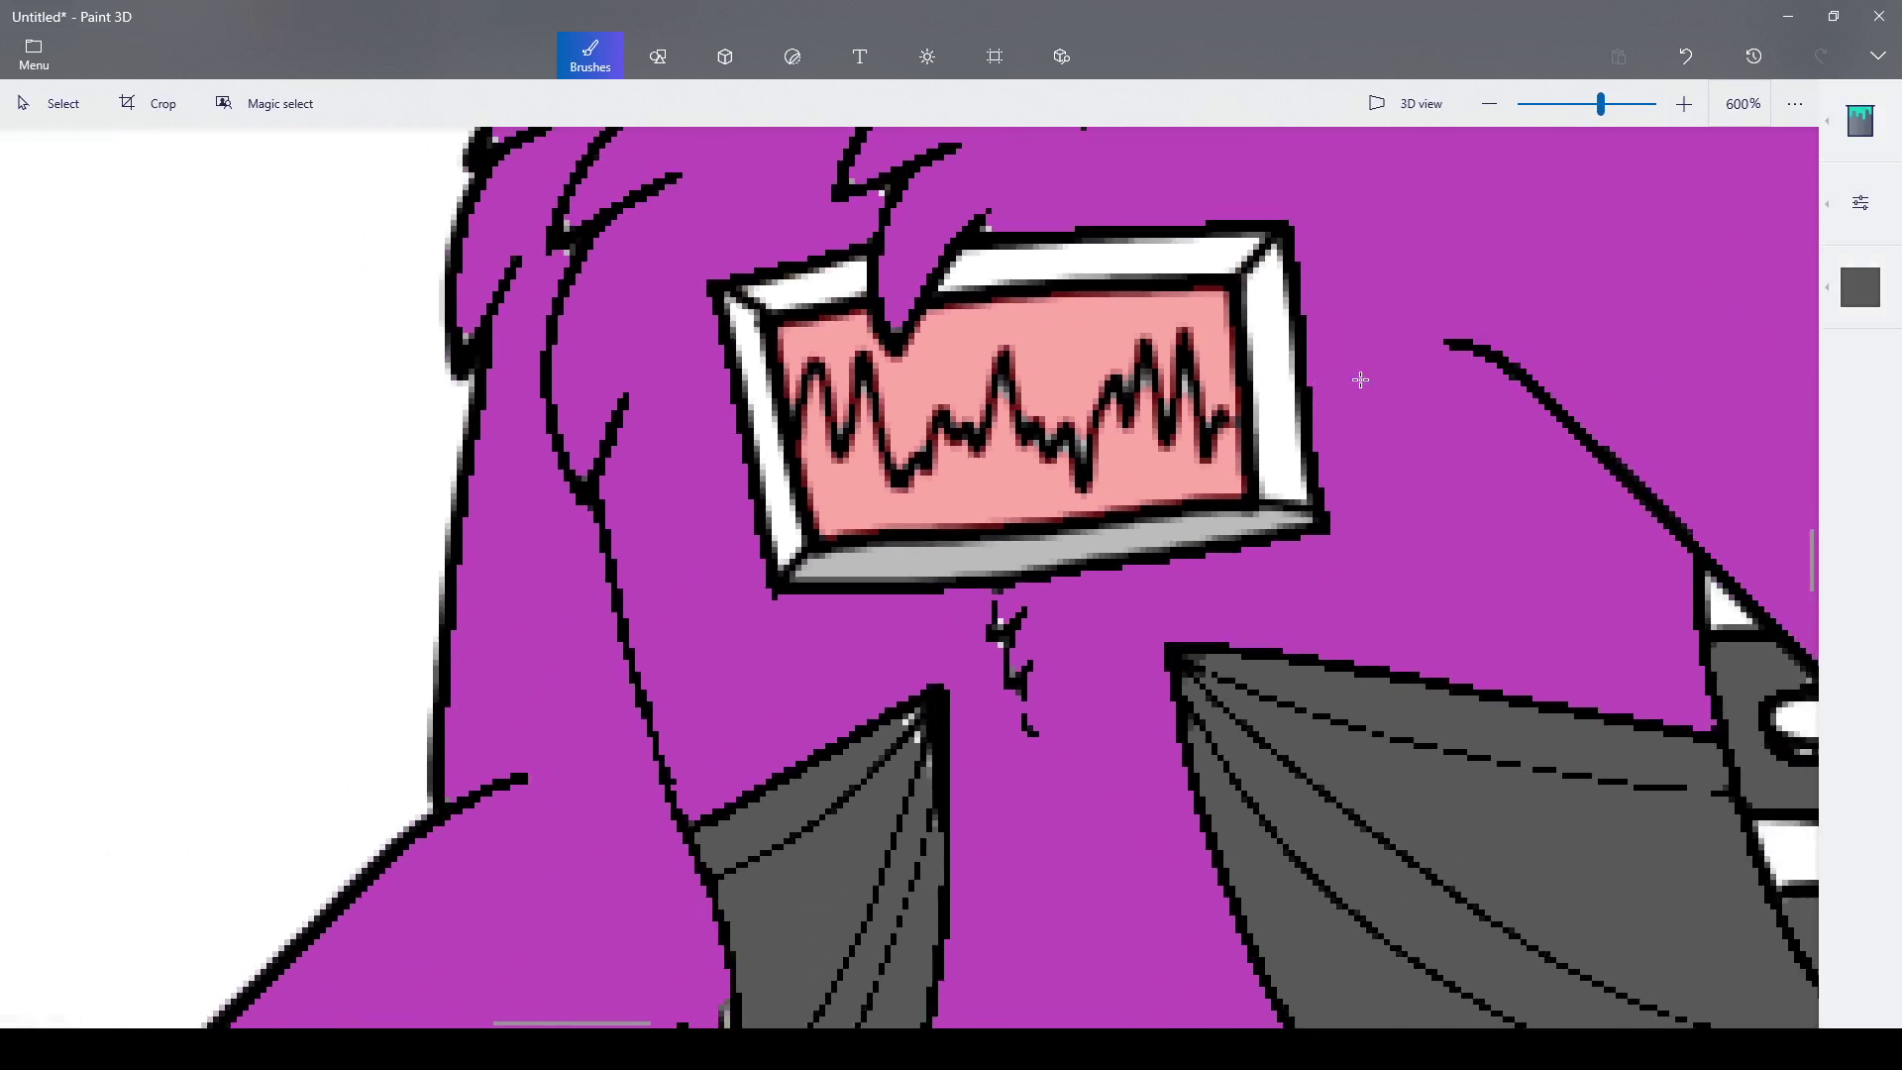
pyautogui.click(1286, 398)
pyautogui.click(1104, 260)
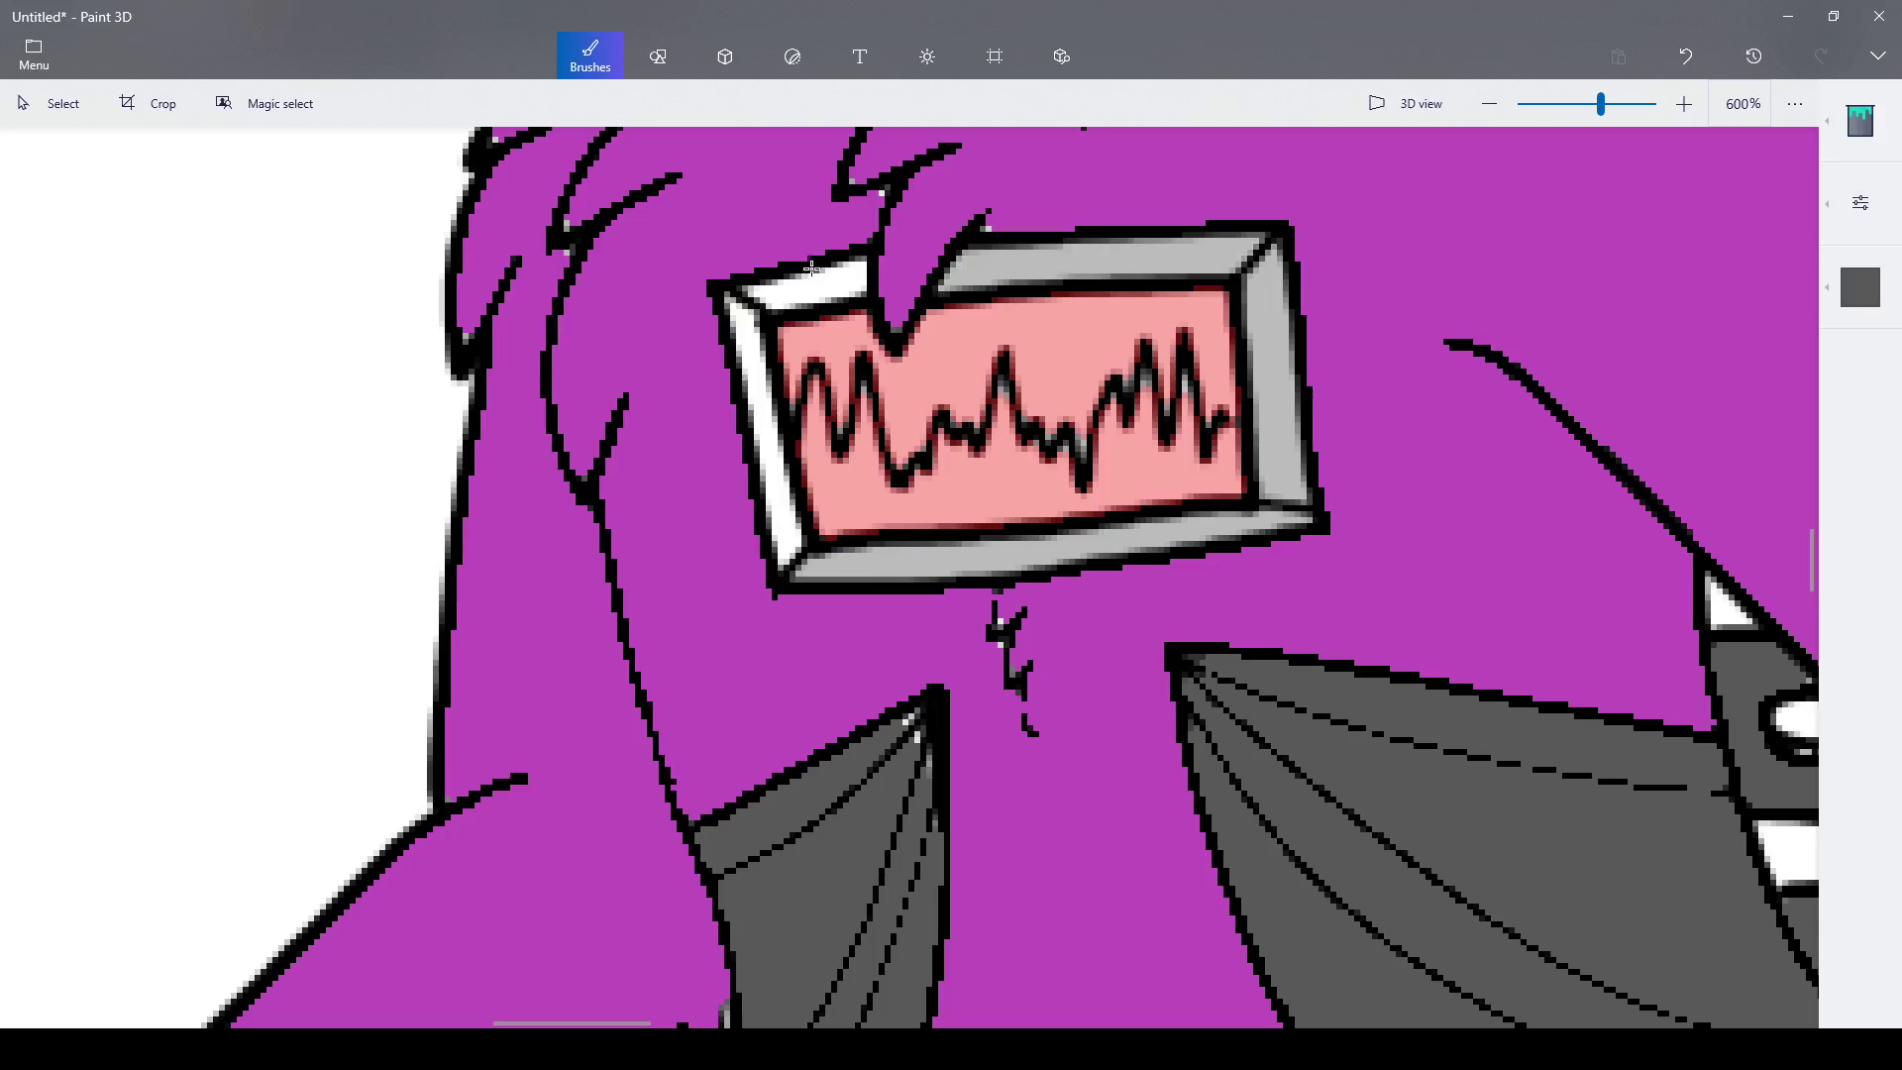
pyautogui.click(797, 284)
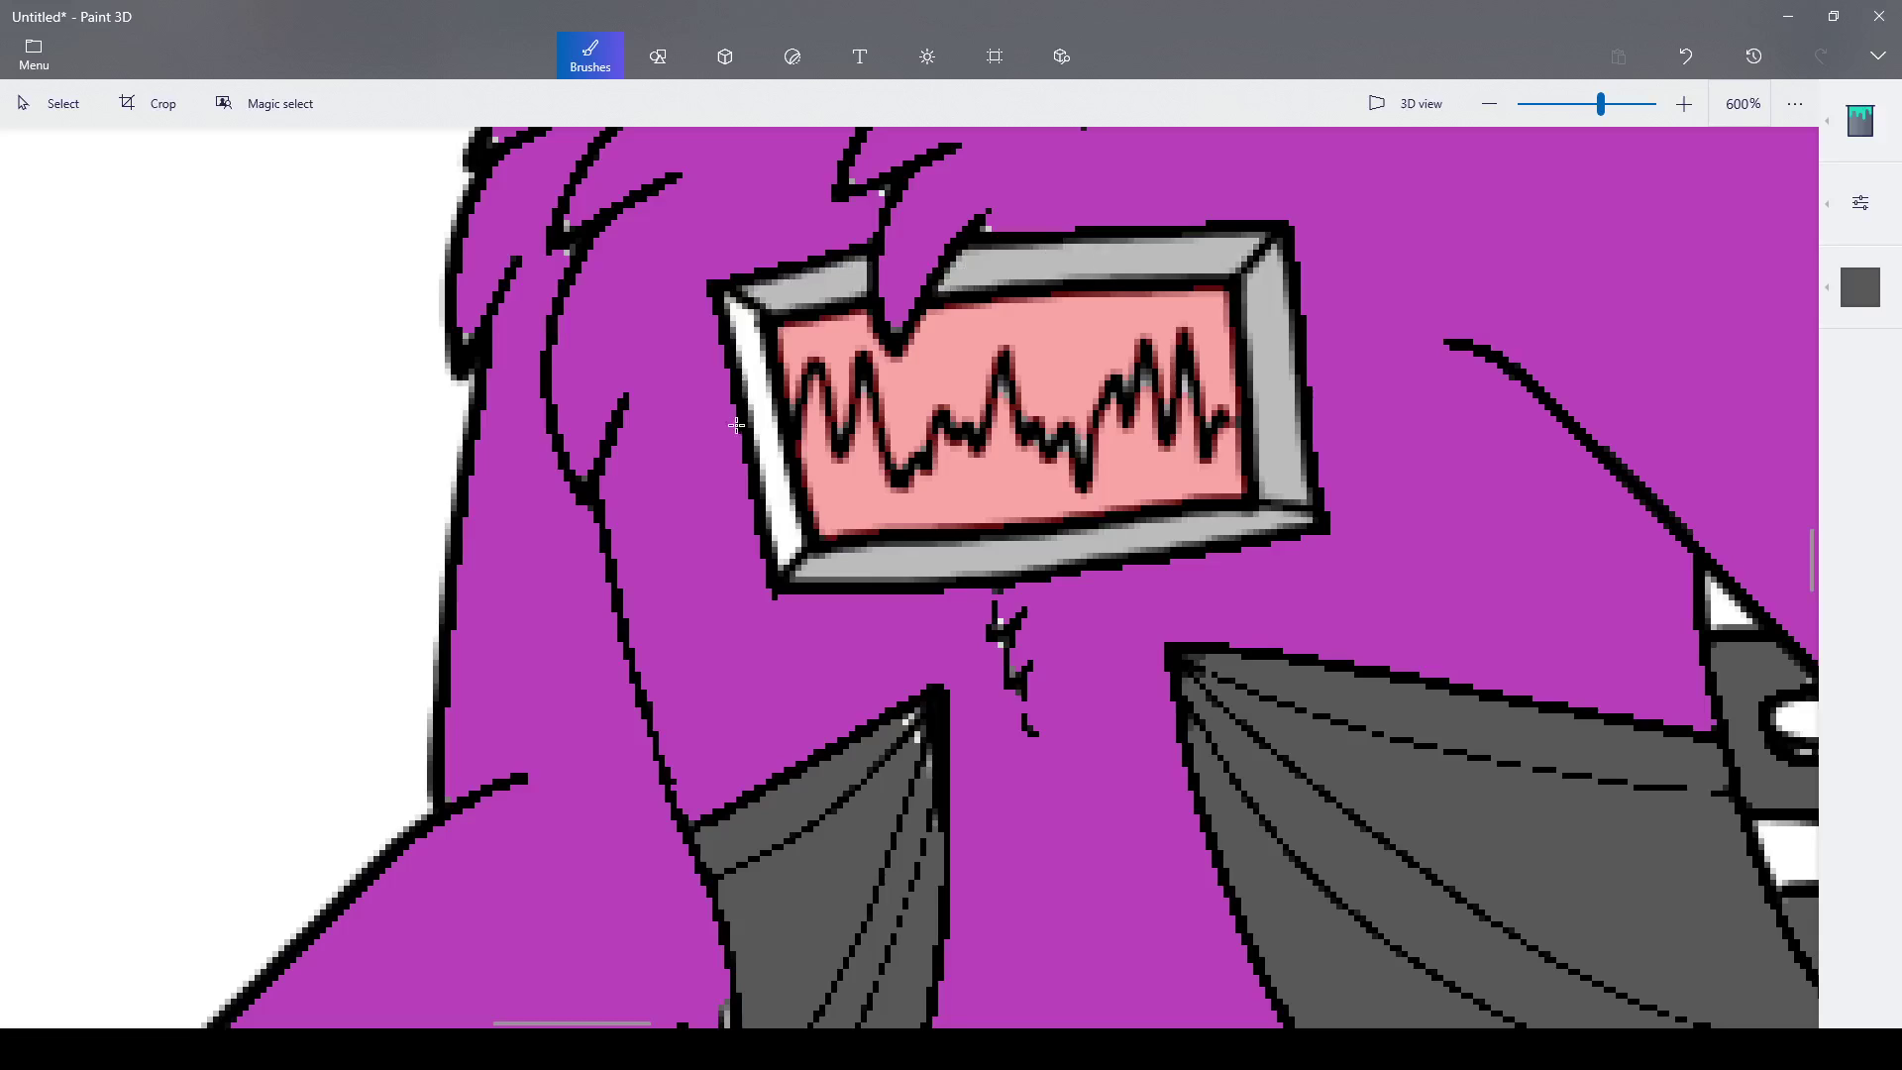
pyautogui.click(781, 520)
pyautogui.scroll(-10, 783, 594)
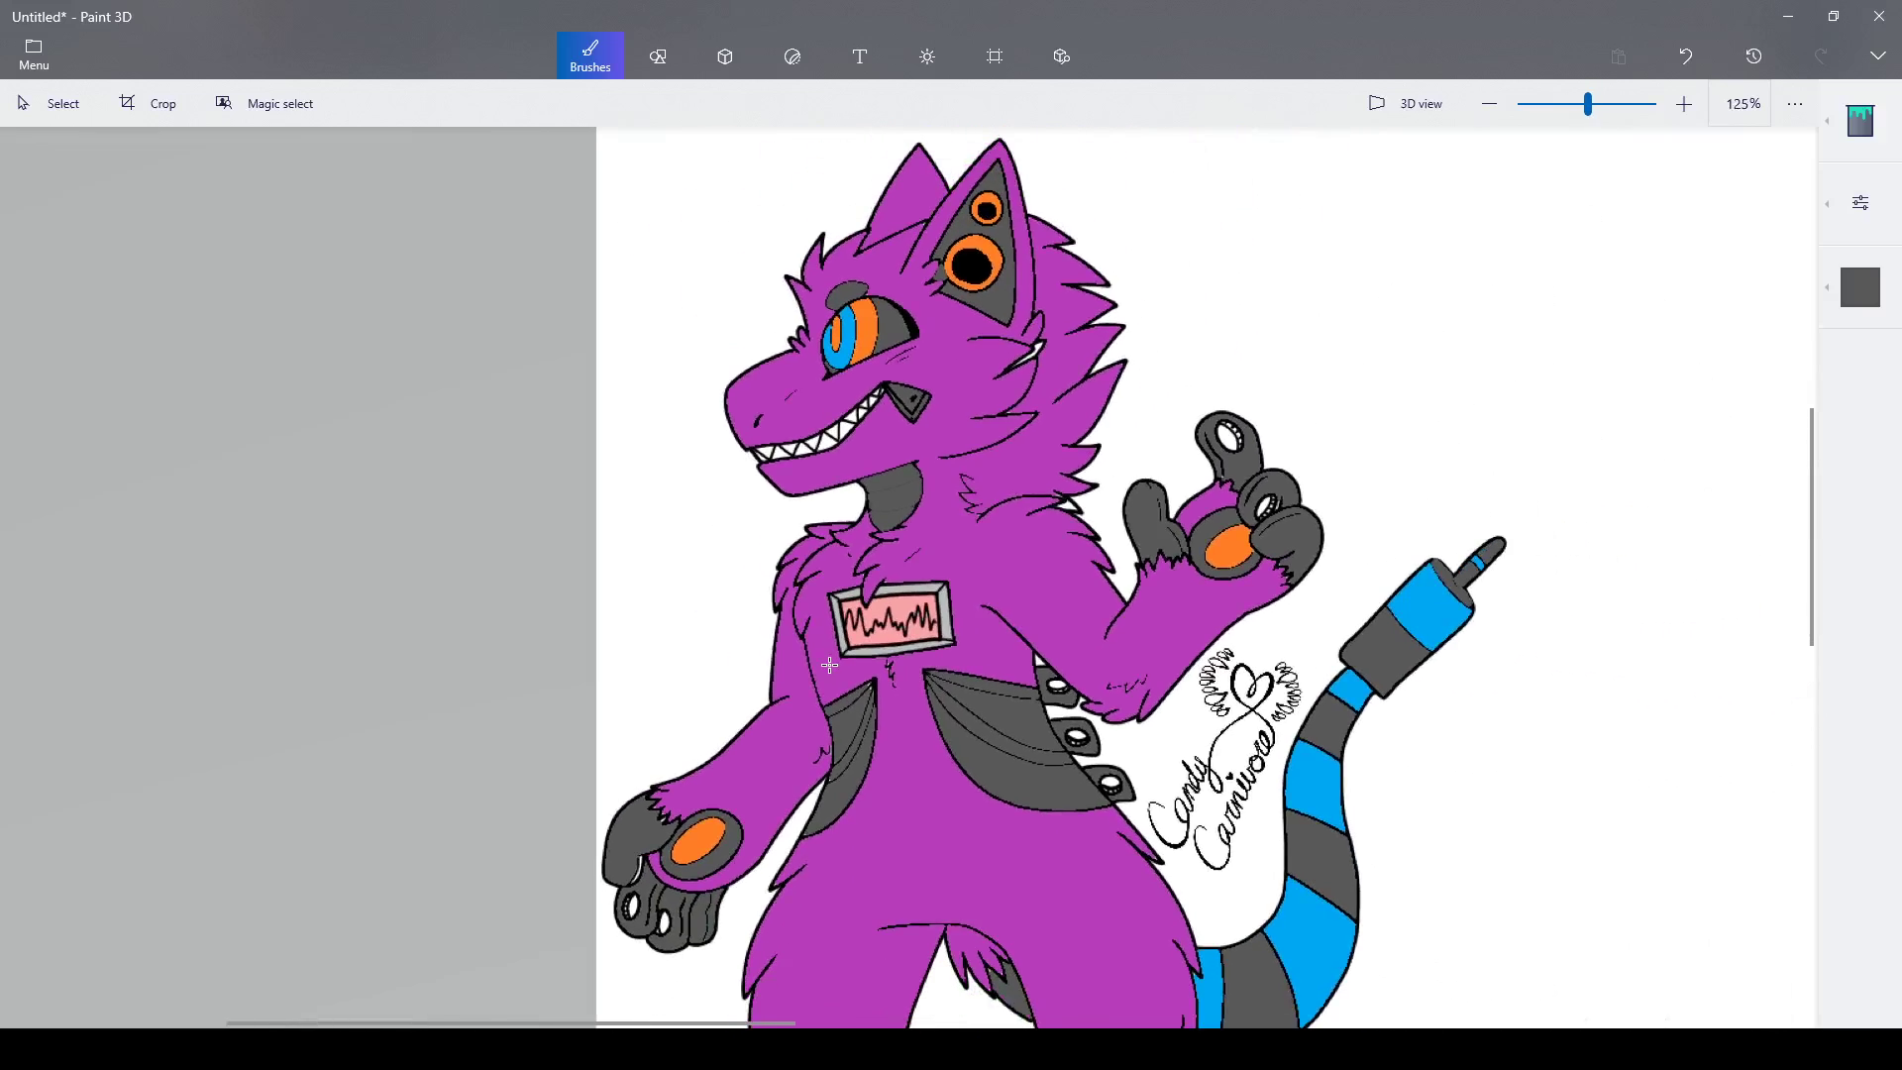
# - Choose the 2D text tool and set the text color to purple
pyautogui.scroll(-3, 830, 665)
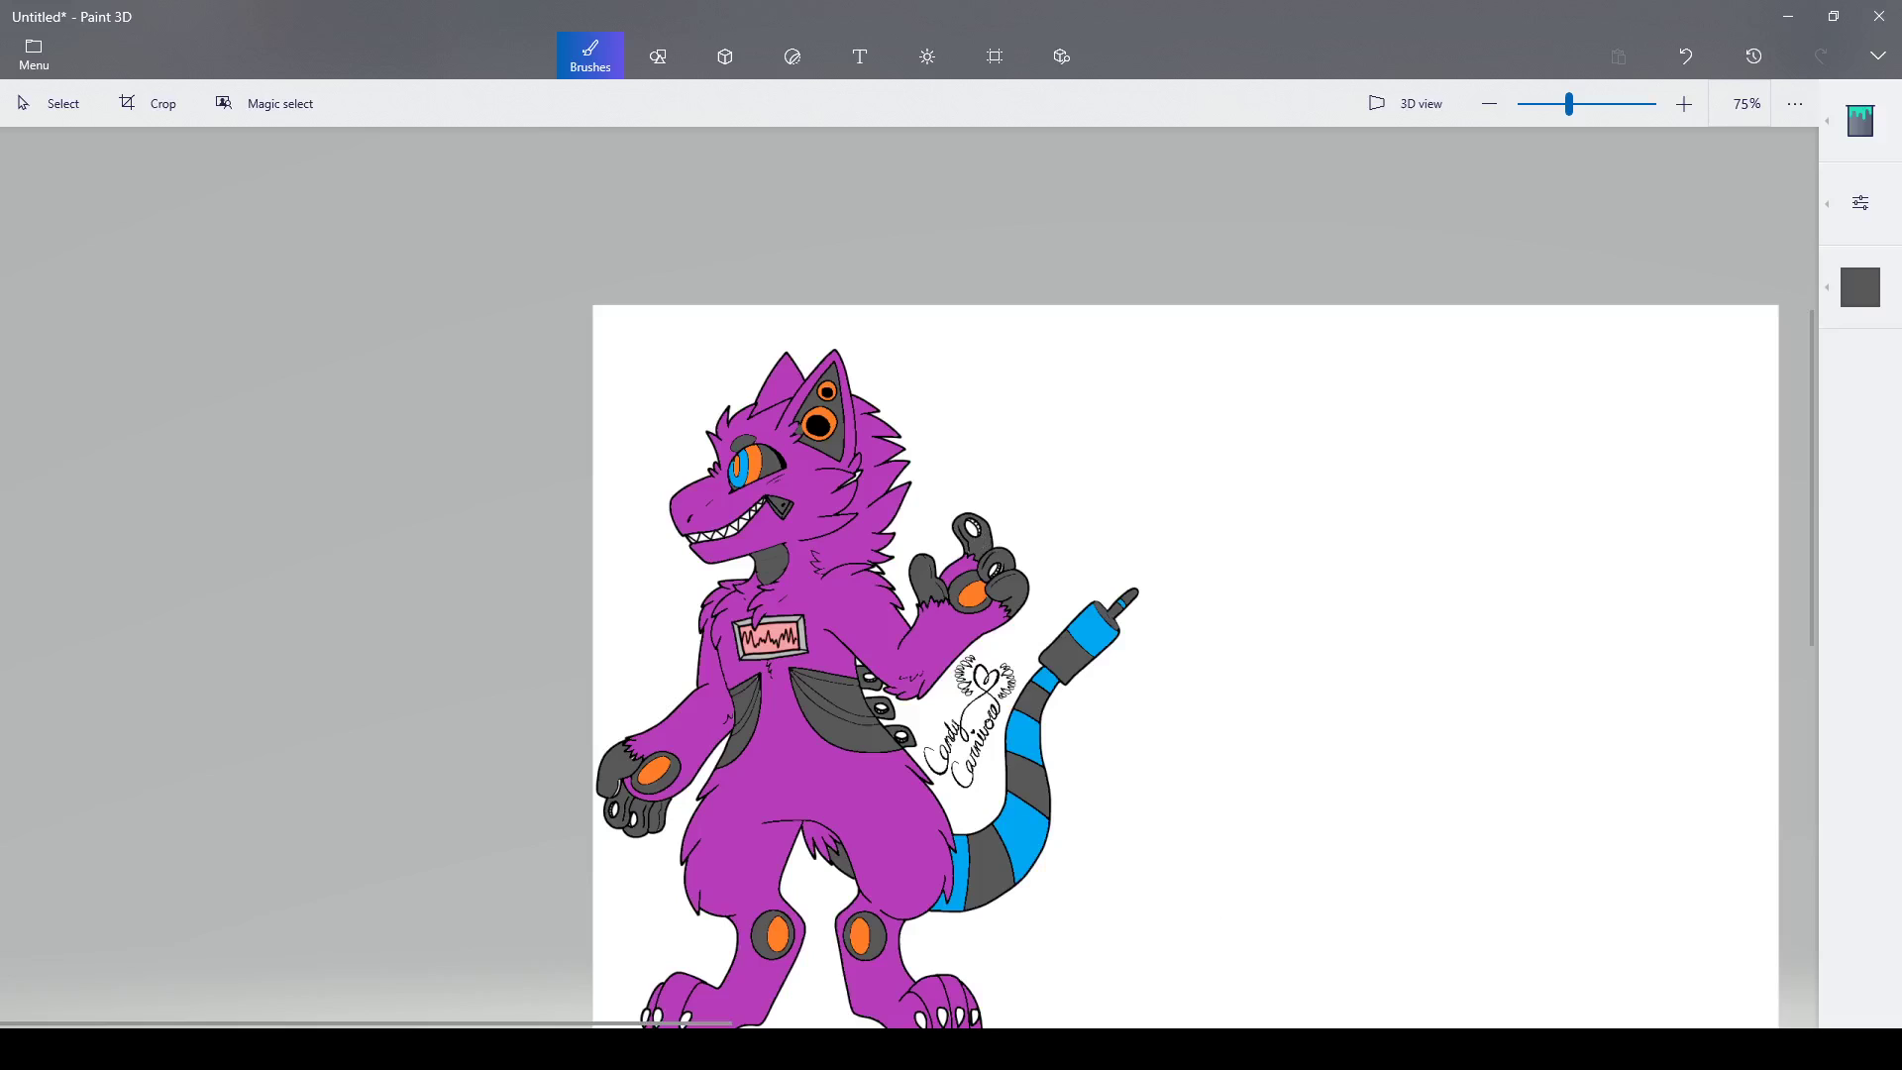
pyautogui.scroll(-2, 1186, 888)
pyautogui.scroll(2, 1020, 459)
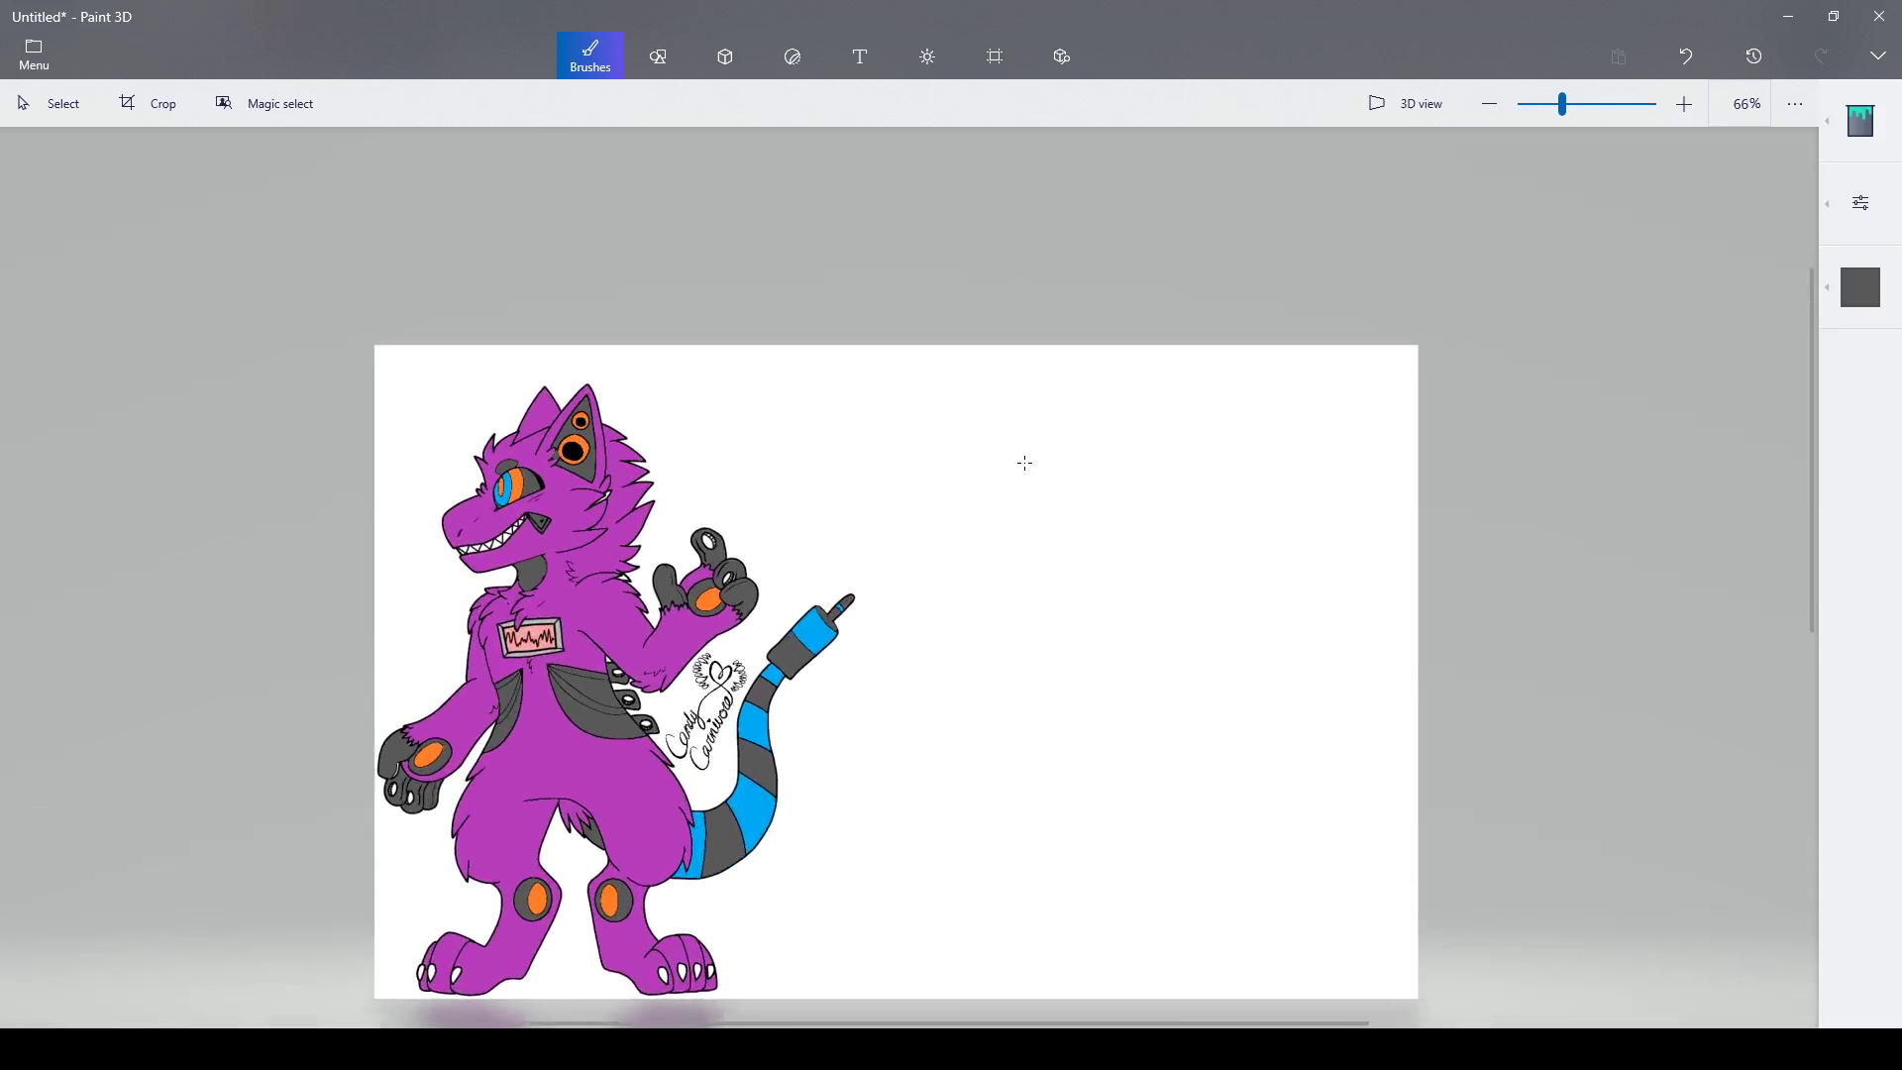
pyautogui.click(871, 63)
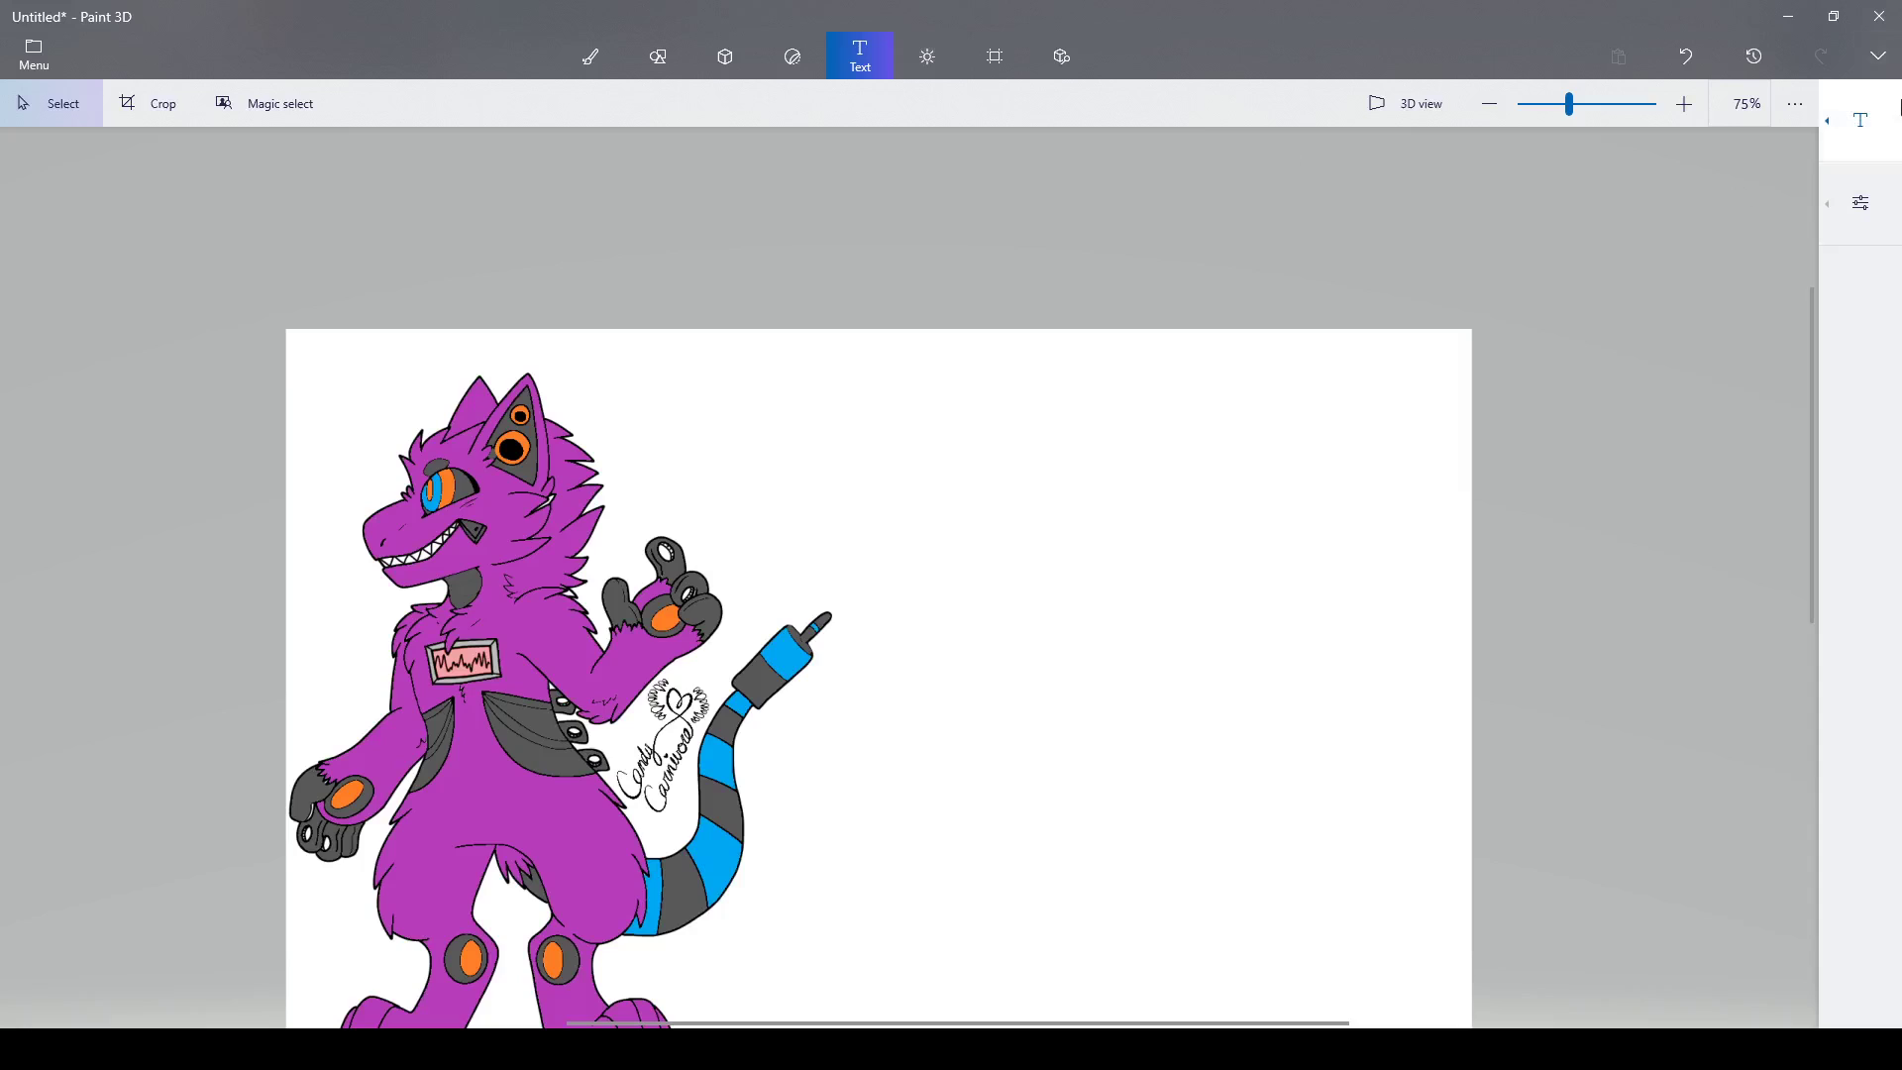
pyautogui.click(1861, 123)
pyautogui.click(1598, 129)
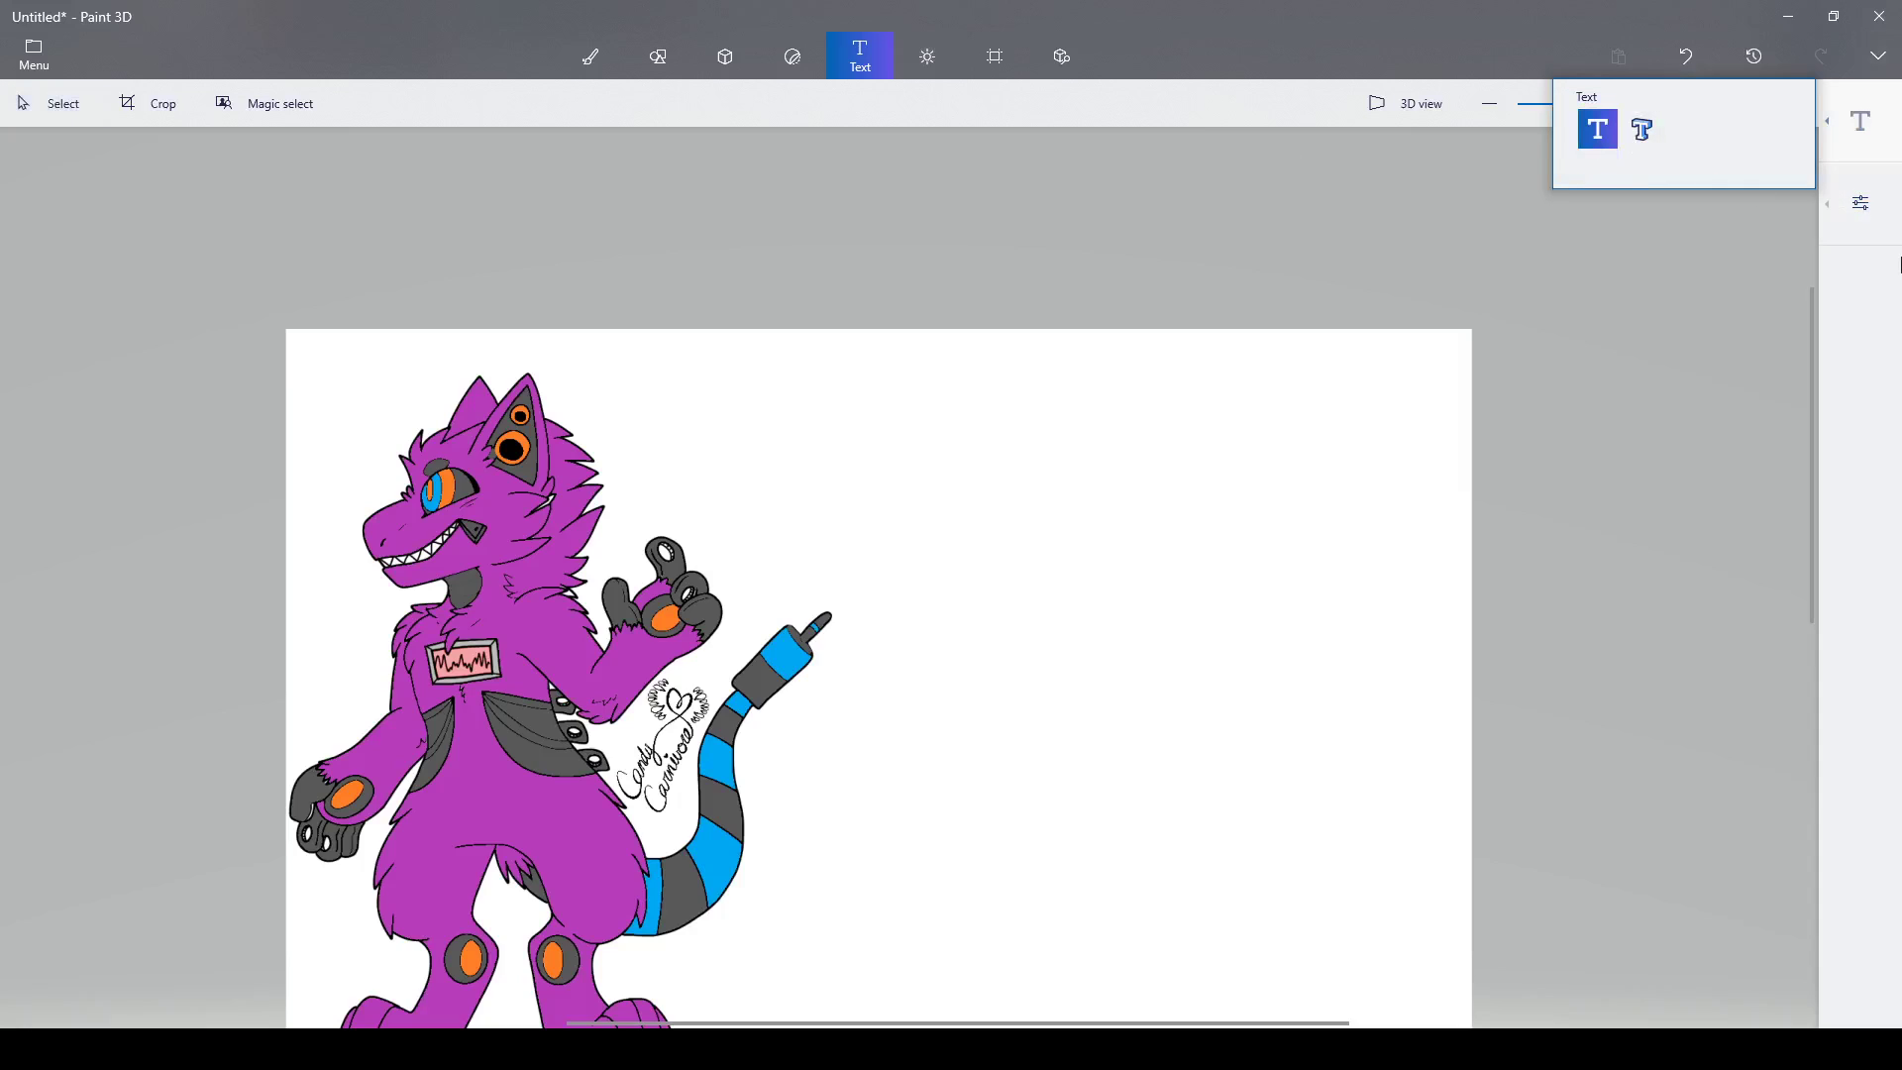
pyautogui.click(1862, 204)
pyautogui.click(1771, 260)
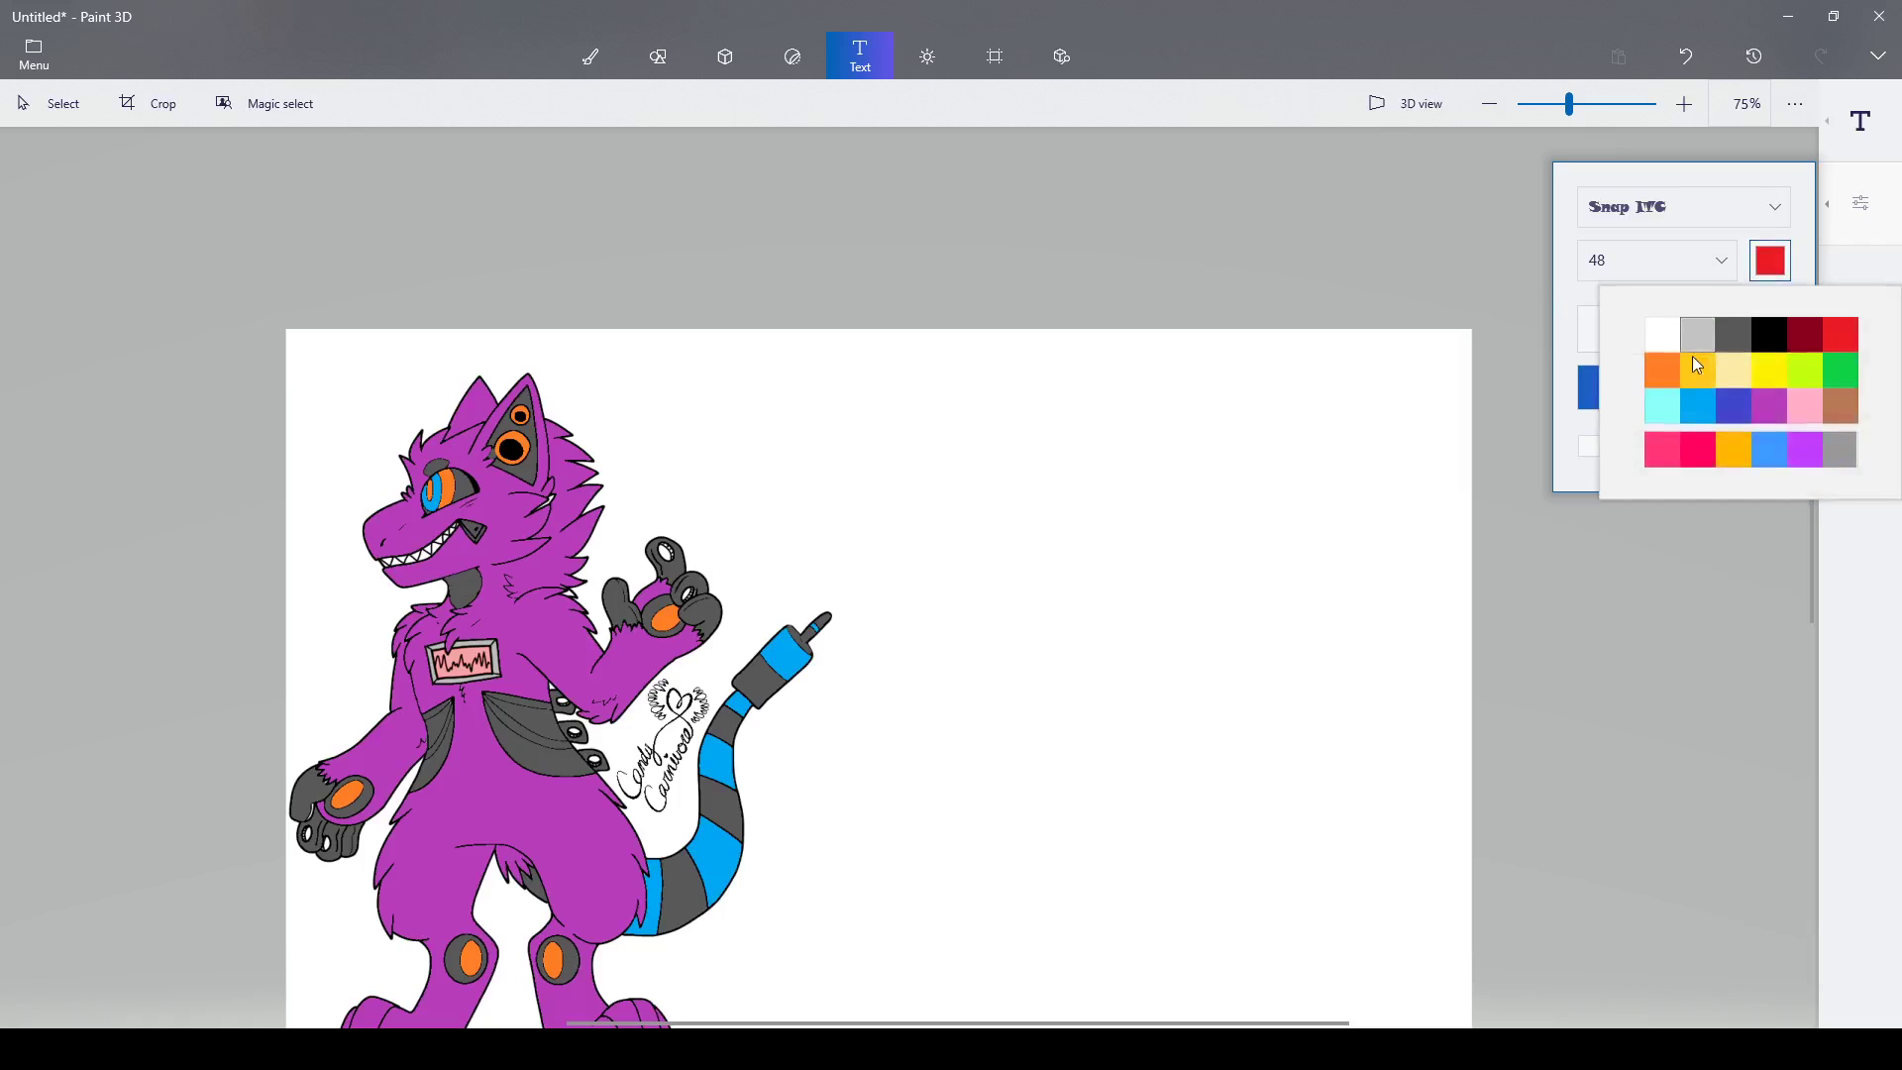
pyautogui.click(1769, 408)
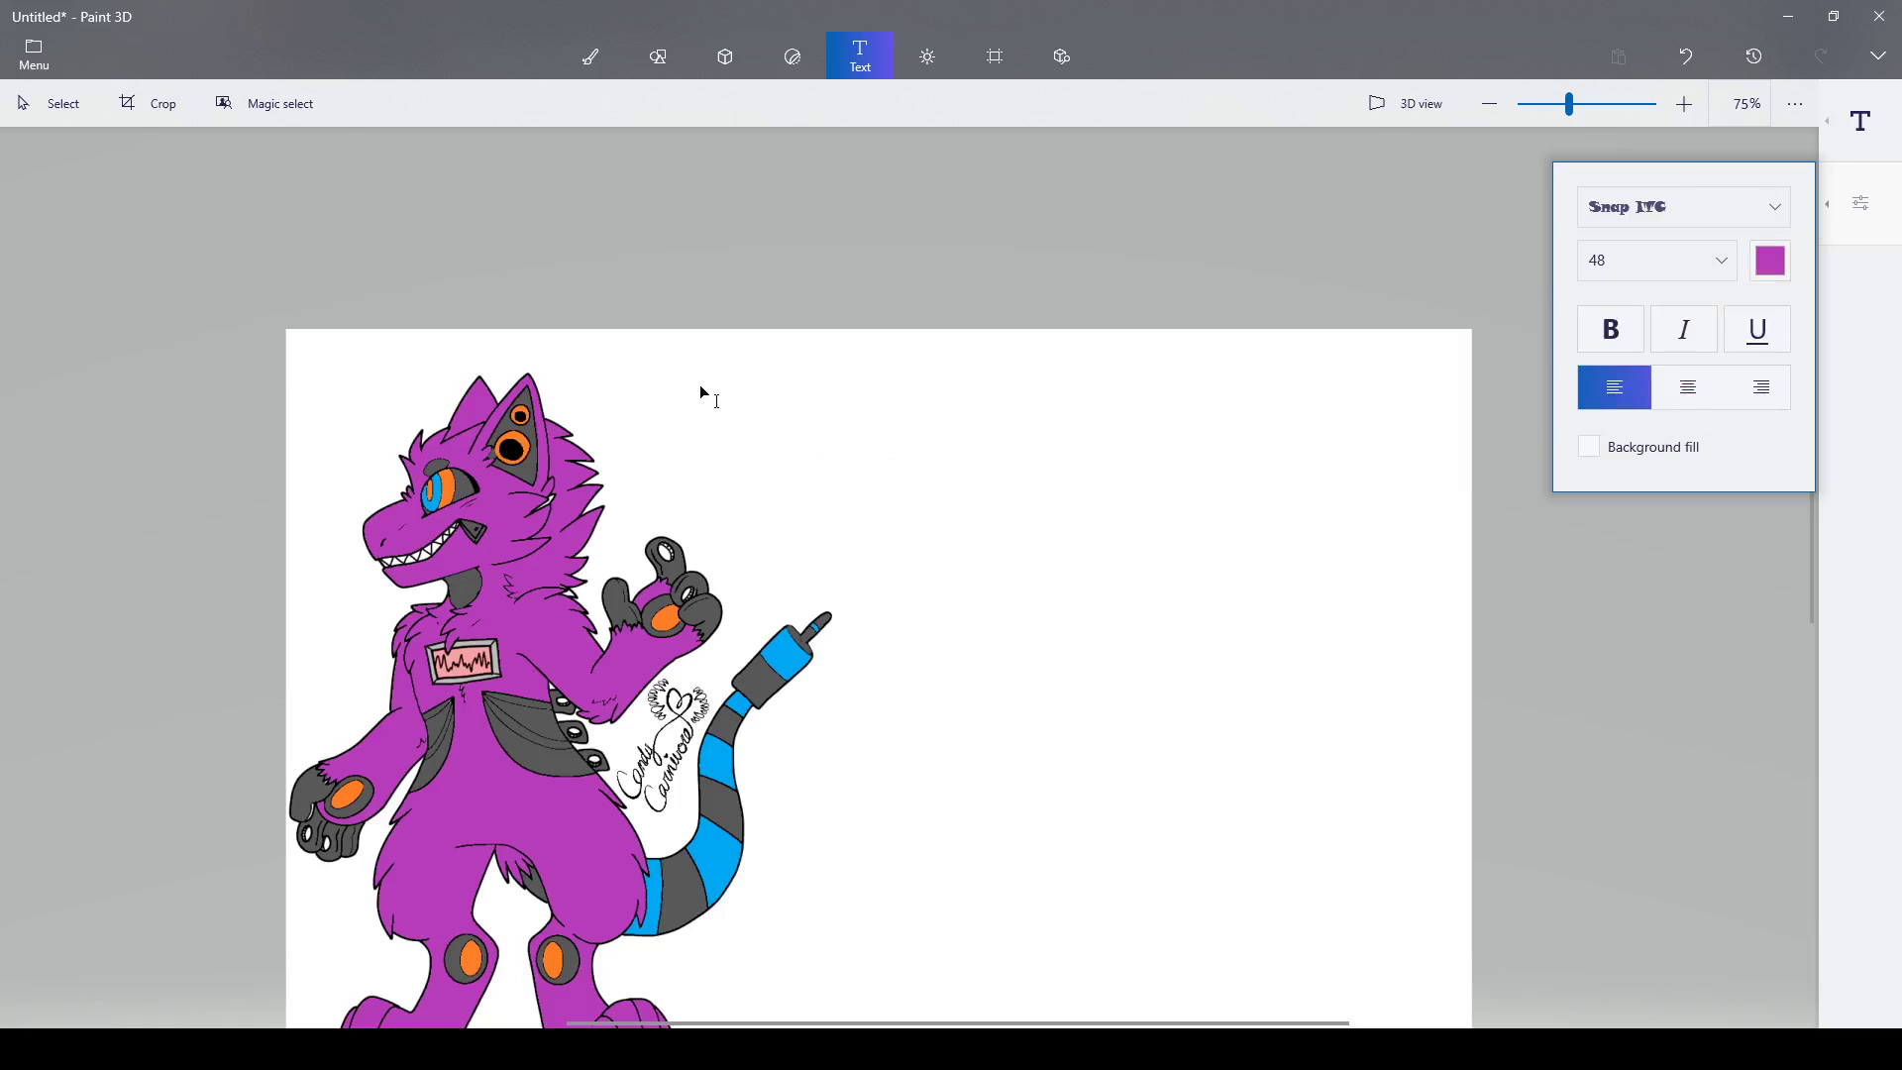
# - Add a text box in the blank area beside the character's head reading "Purple The Ampwave" on three increasingly indented lines
pyautogui.moveTo(702, 374); pyautogui.dragTo(1320, 595)
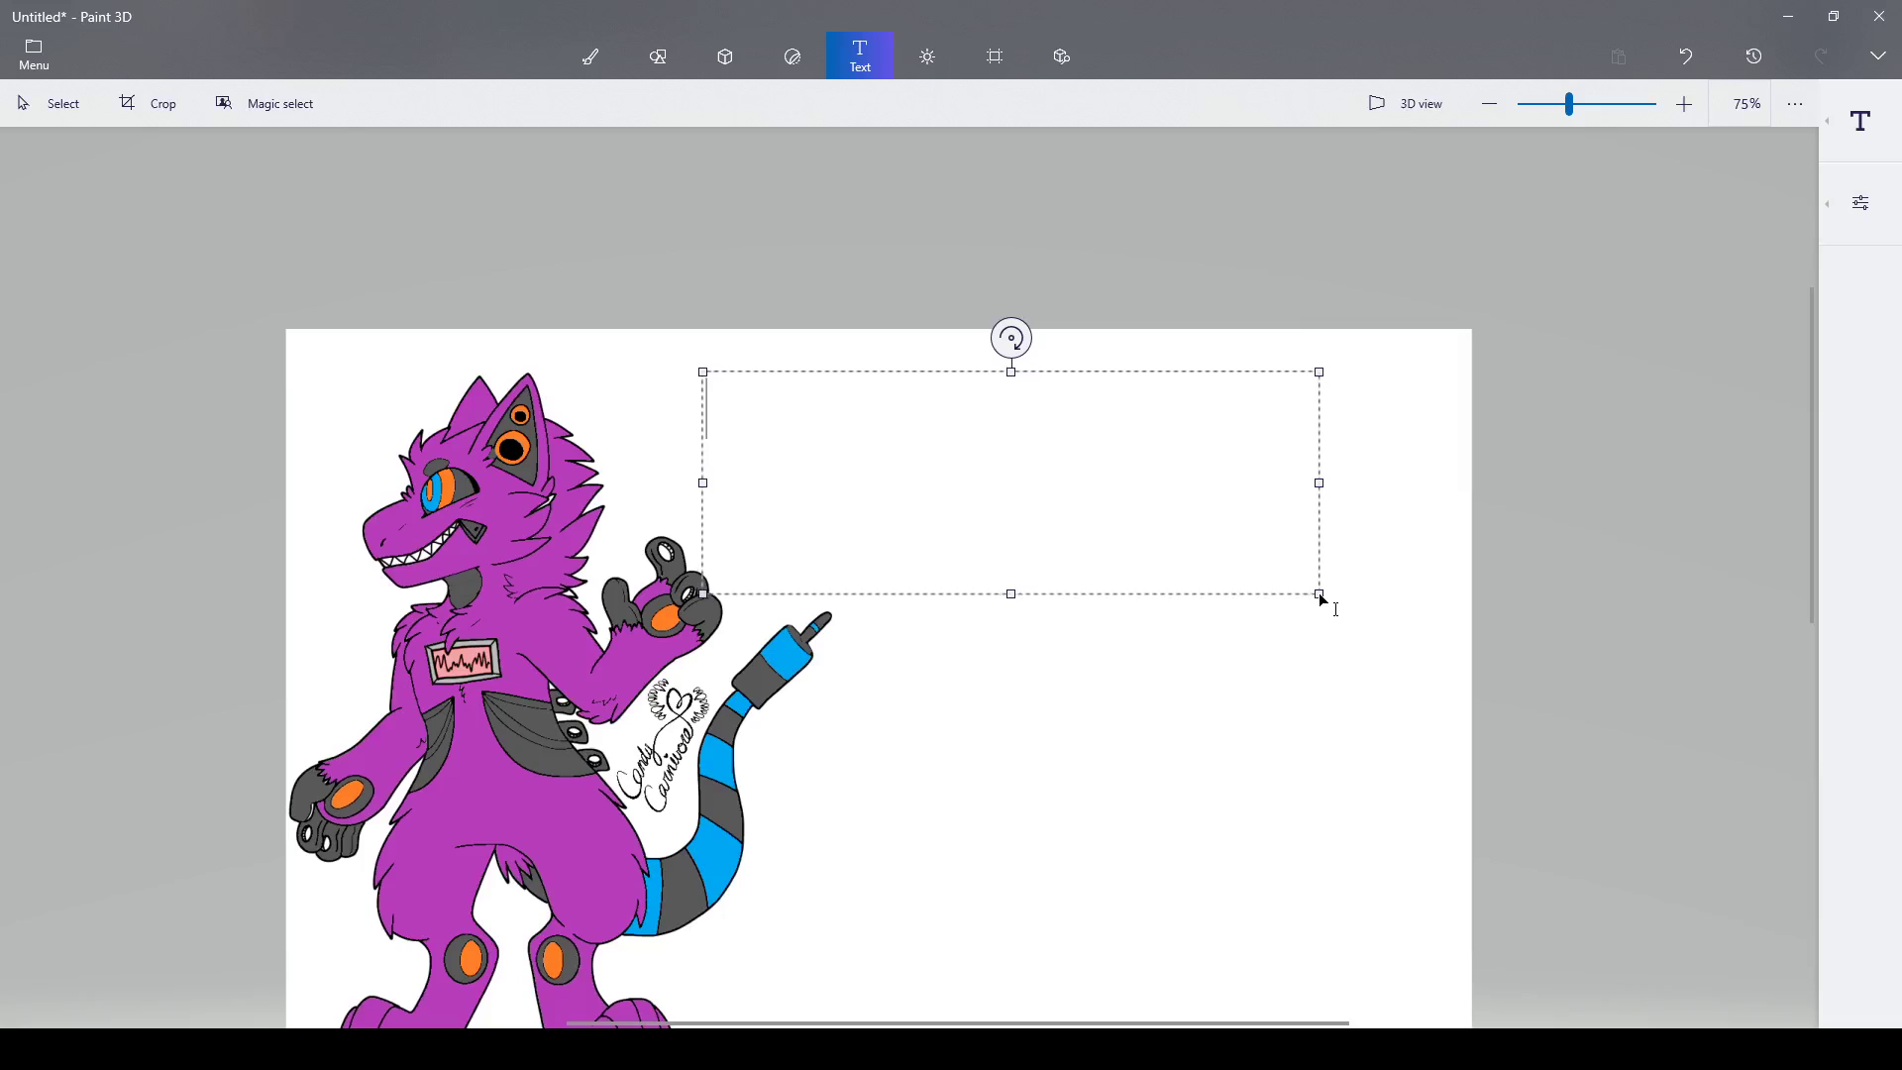
pyautogui.write('Purpl')
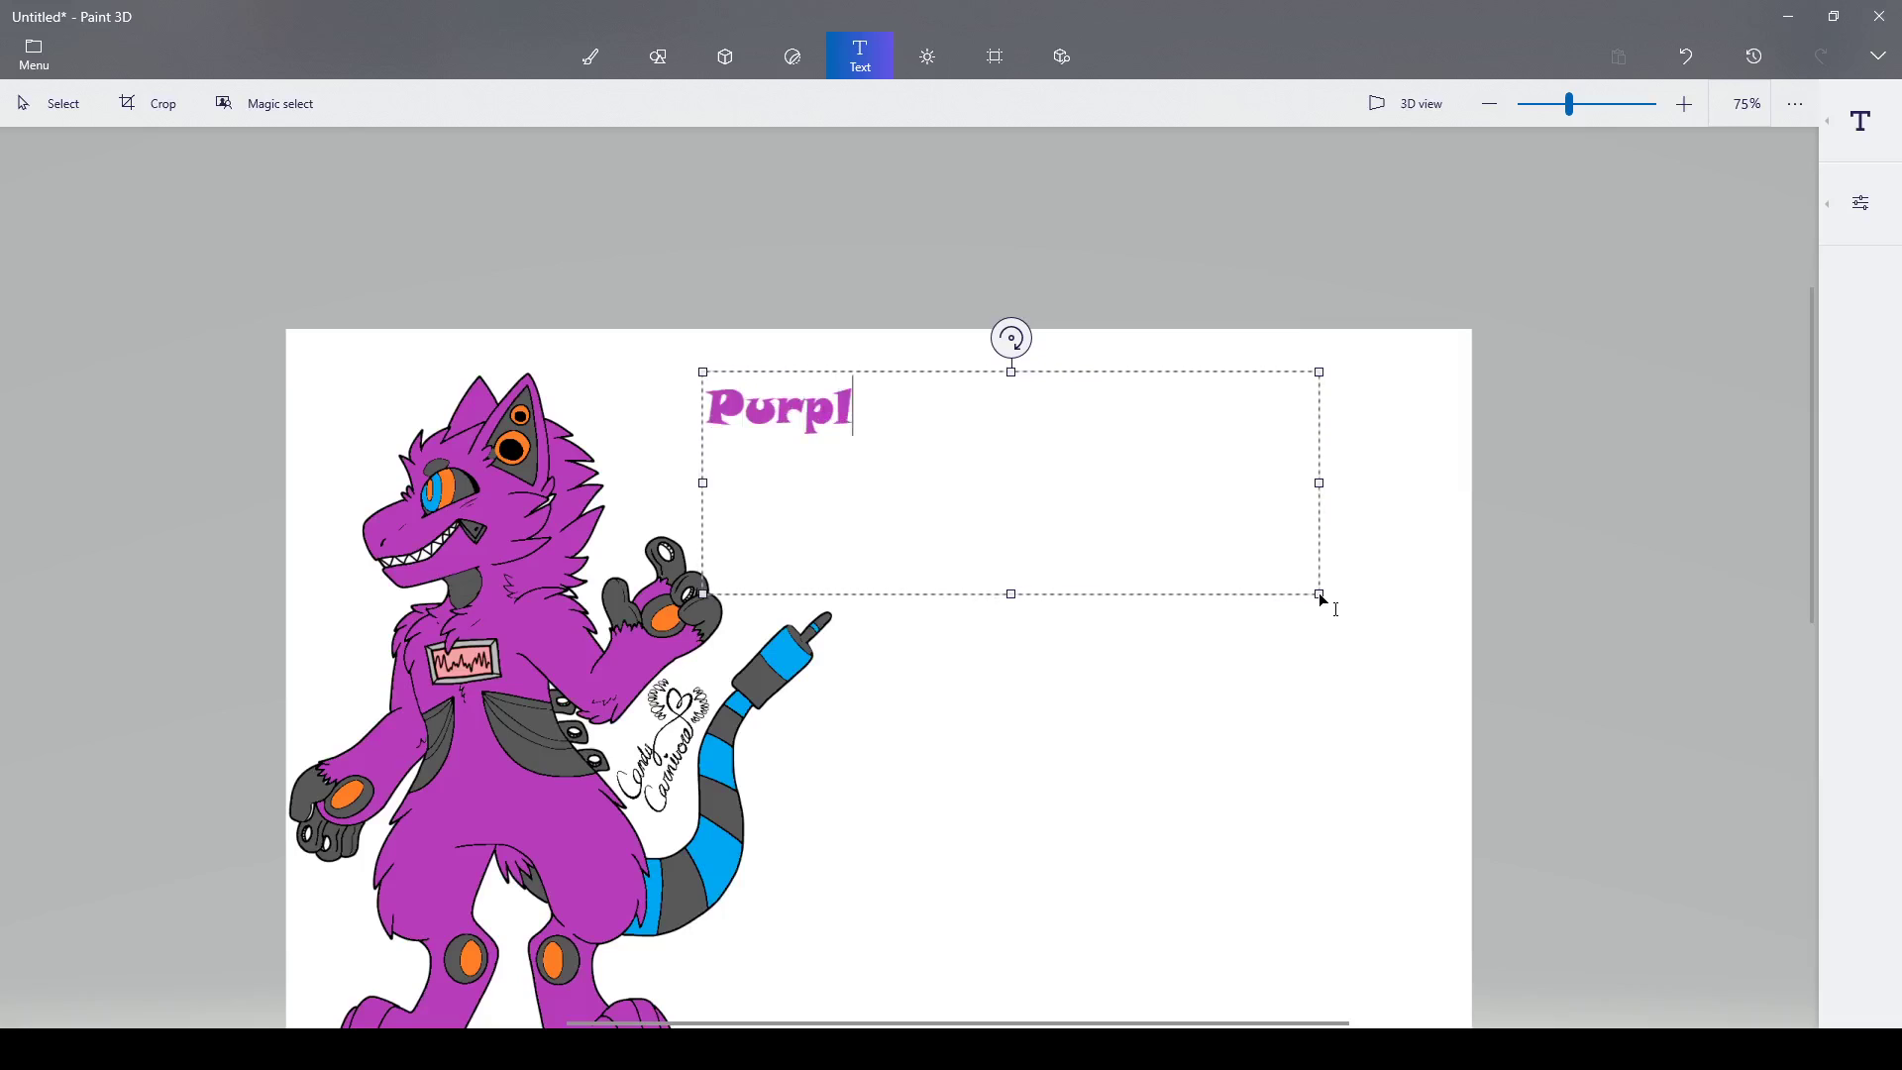
pyautogui.write('e')
pyautogui.press('Return')
pyautogui.write('The')
pyautogui.press('Return')
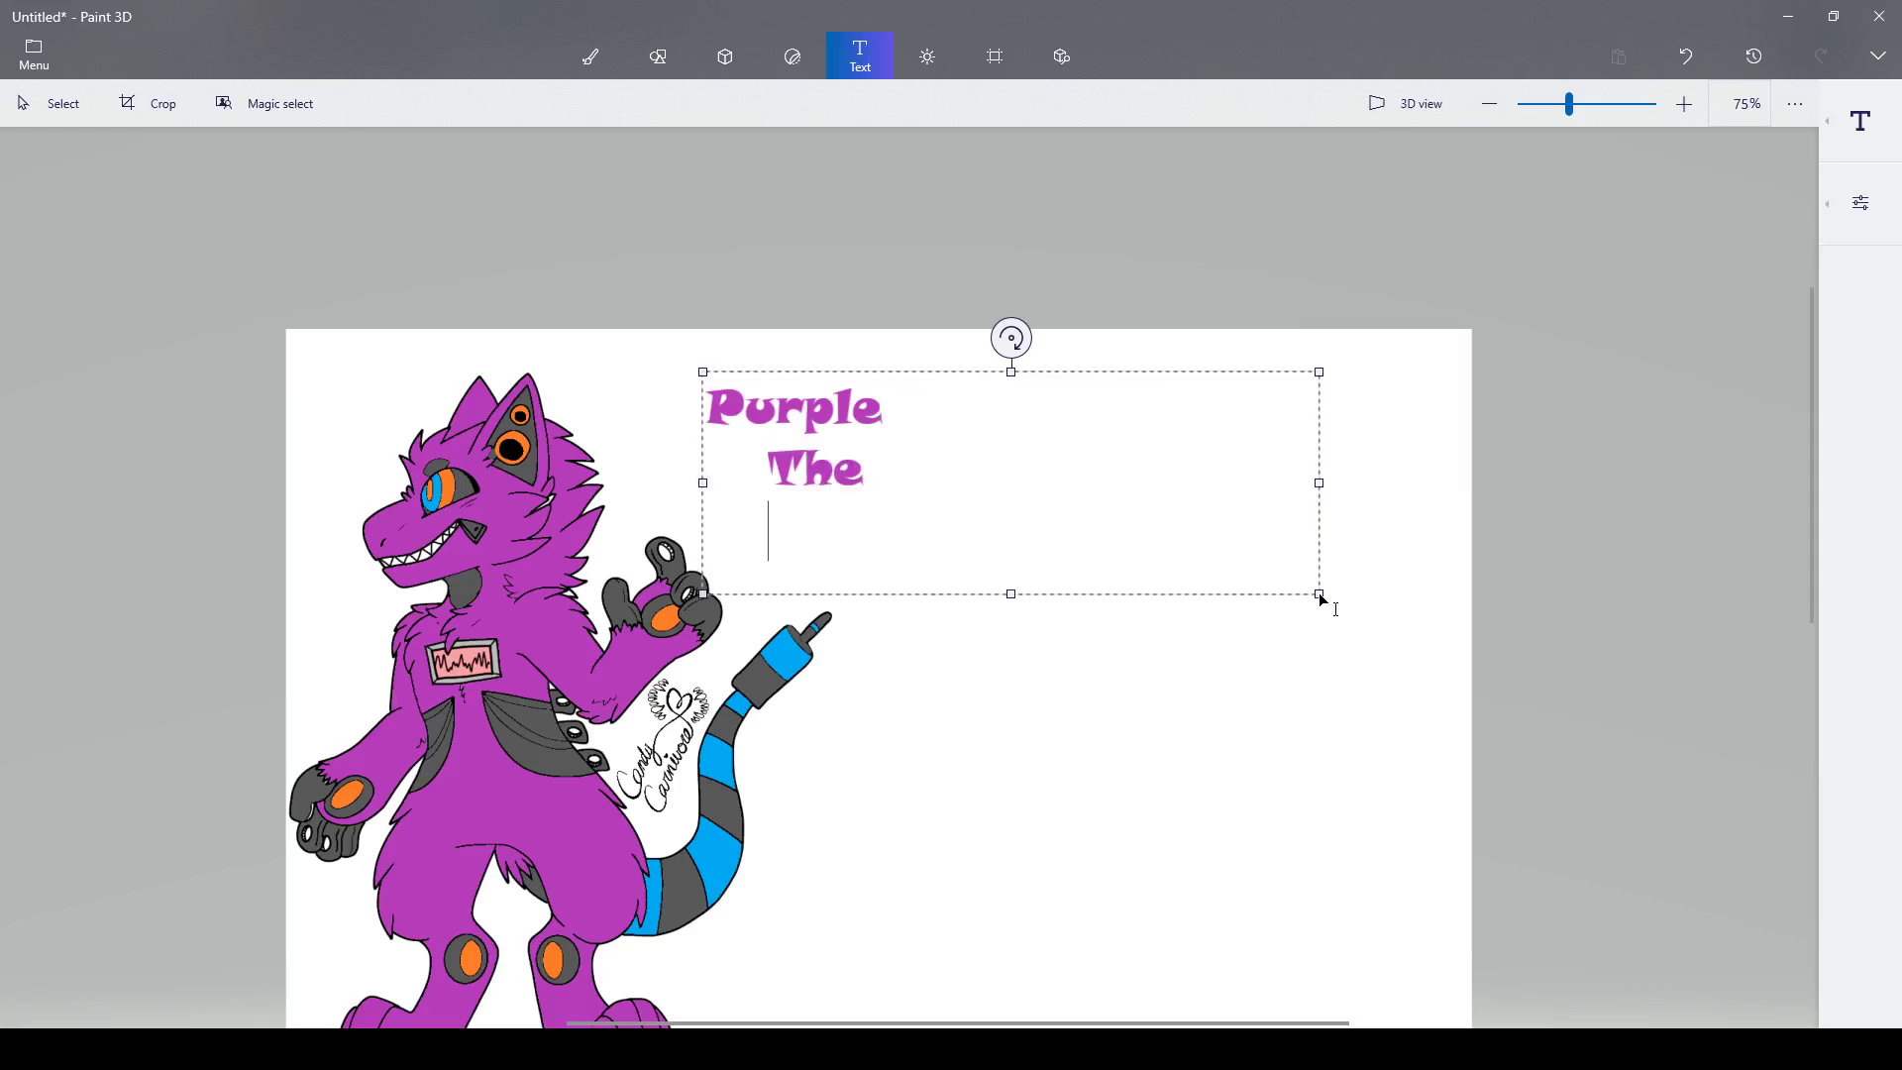
pyautogui.write('Amp')
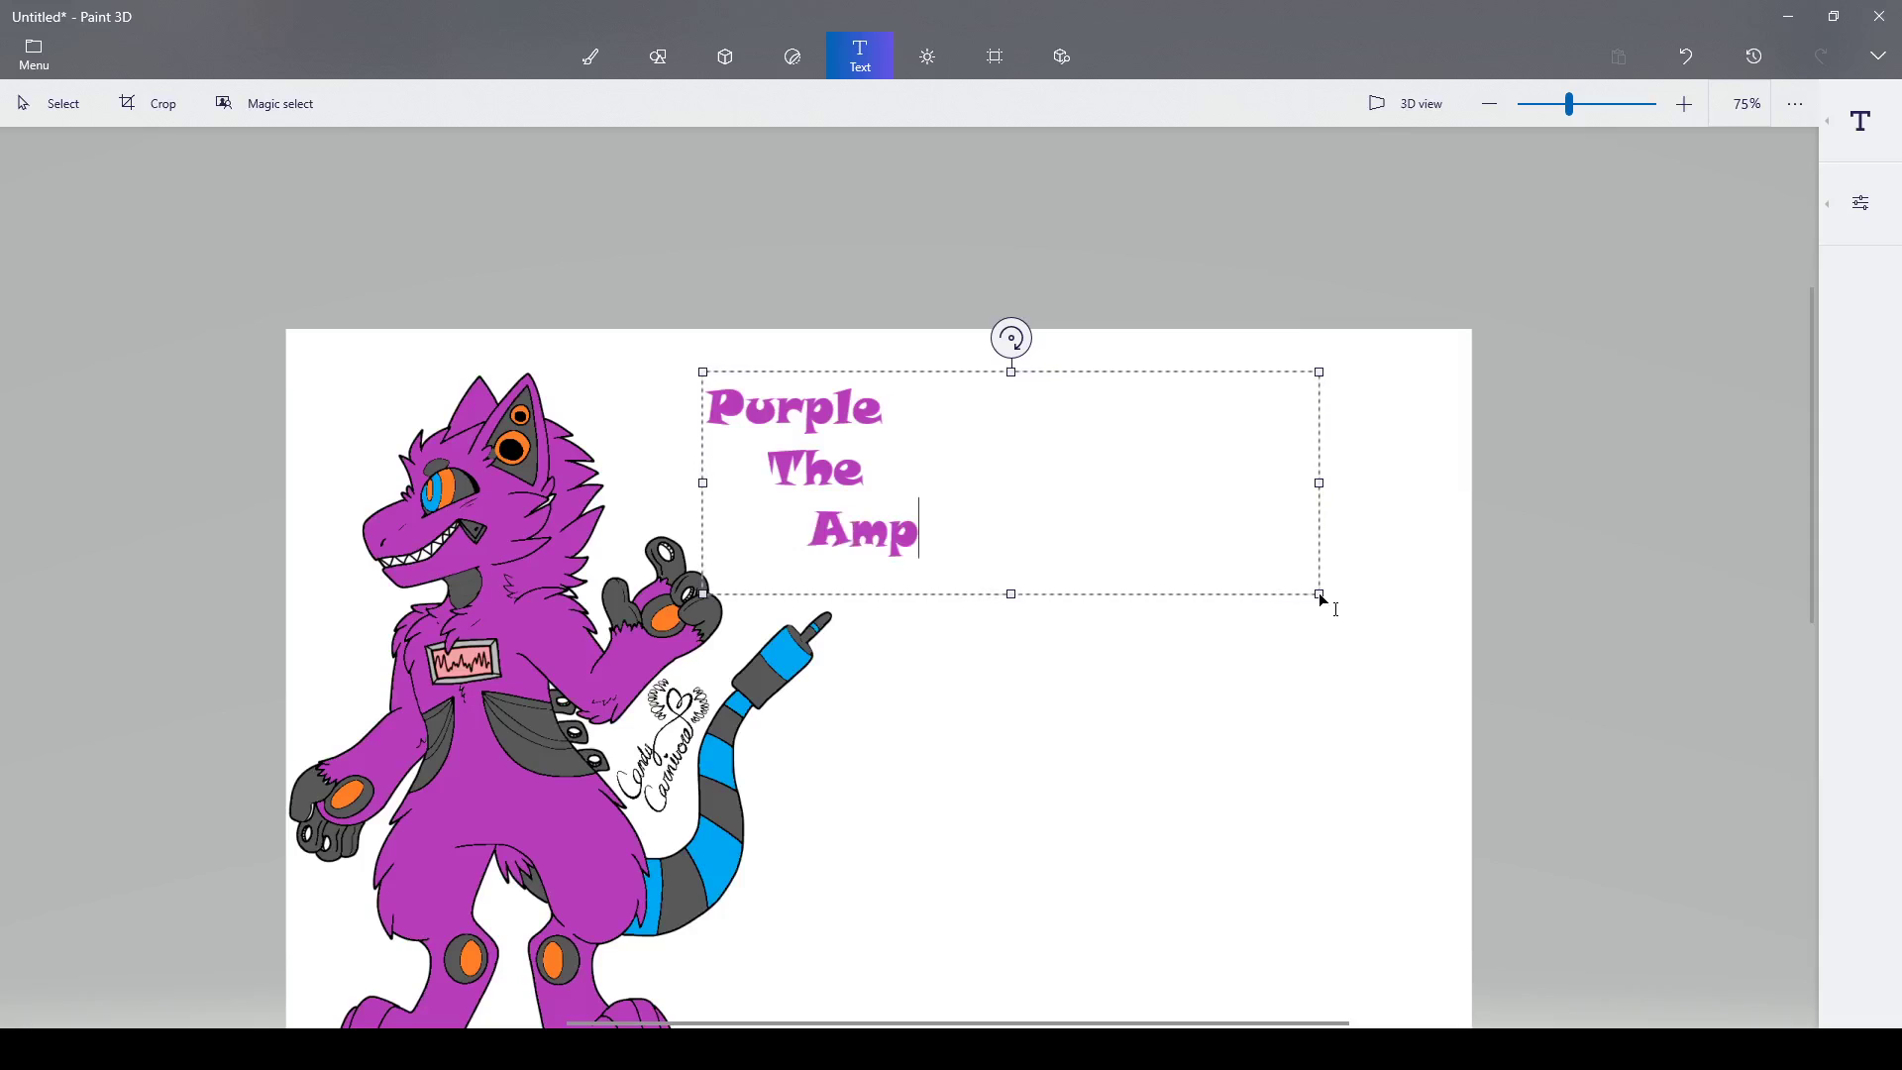
pyautogui.write('wave')
pyautogui.click(1204, 746)
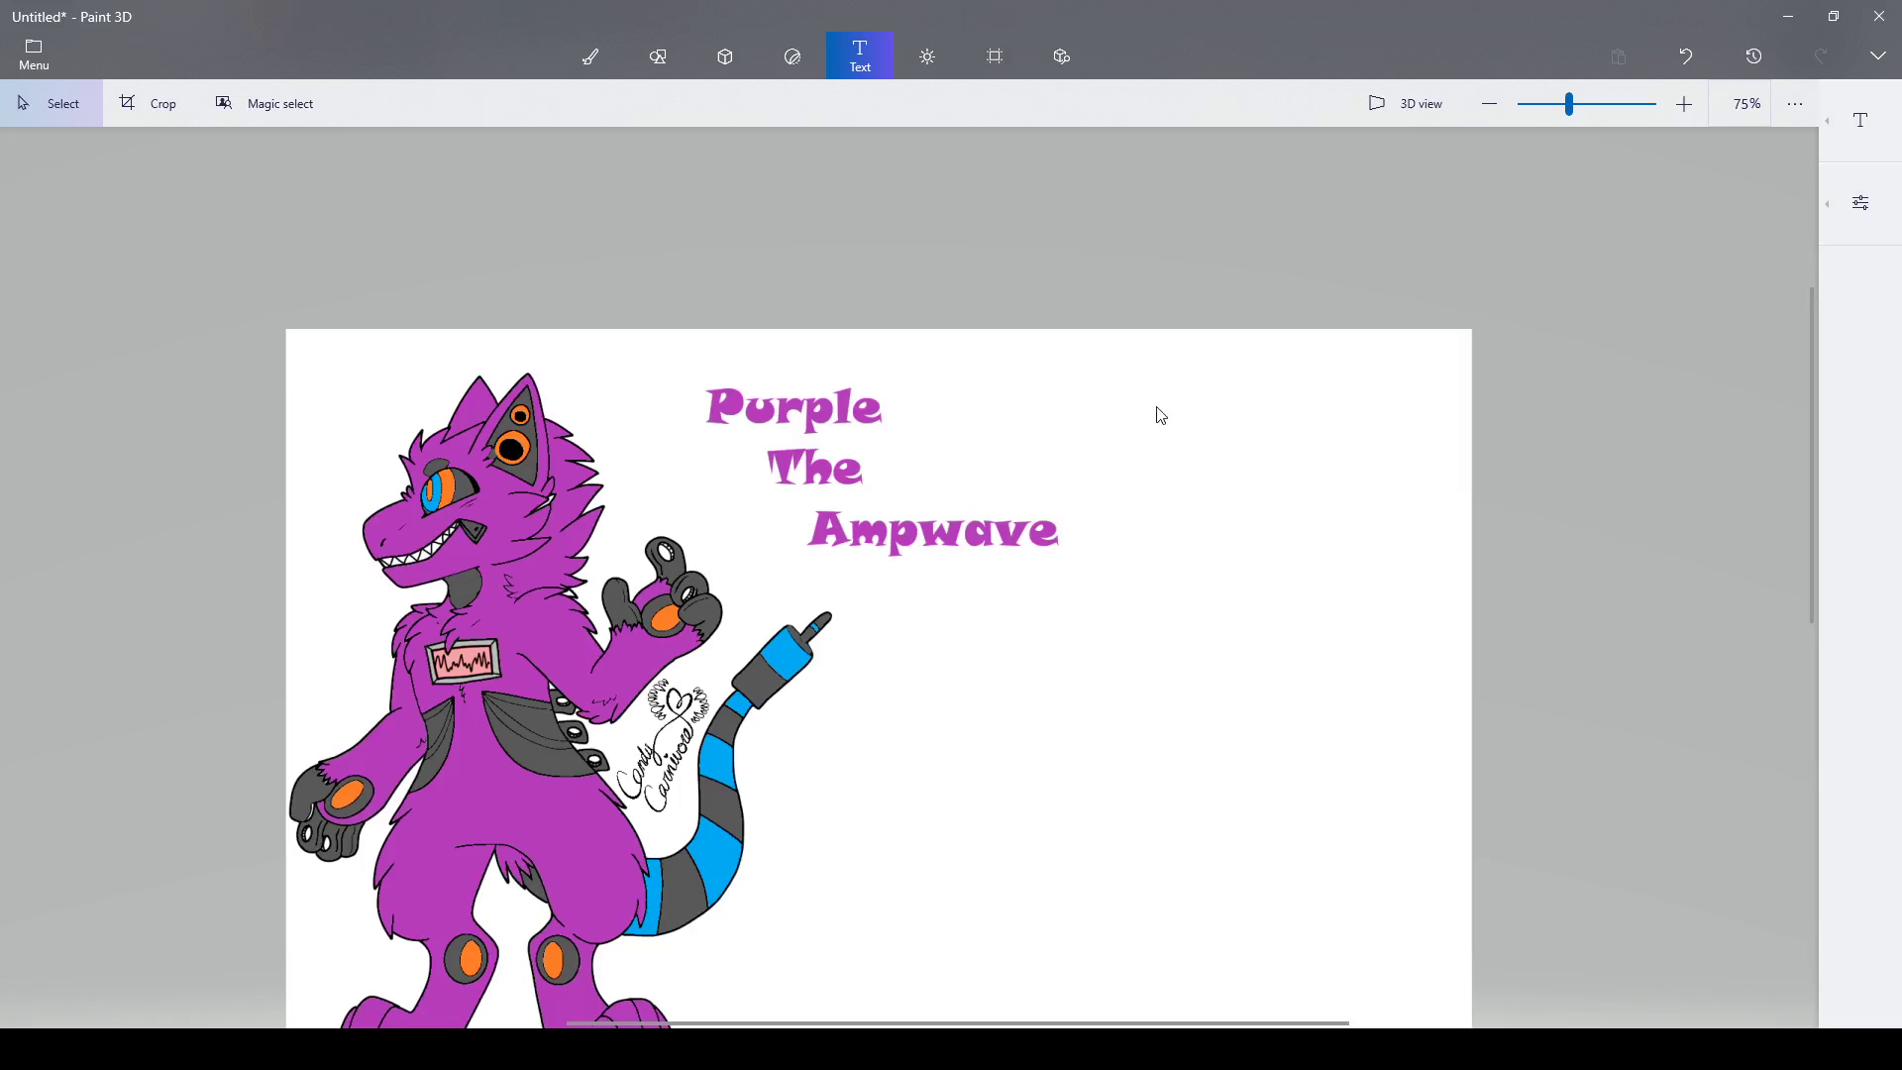
pyautogui.scroll(-2, 1155, 412)
pyautogui.scroll(1, 995, 444)
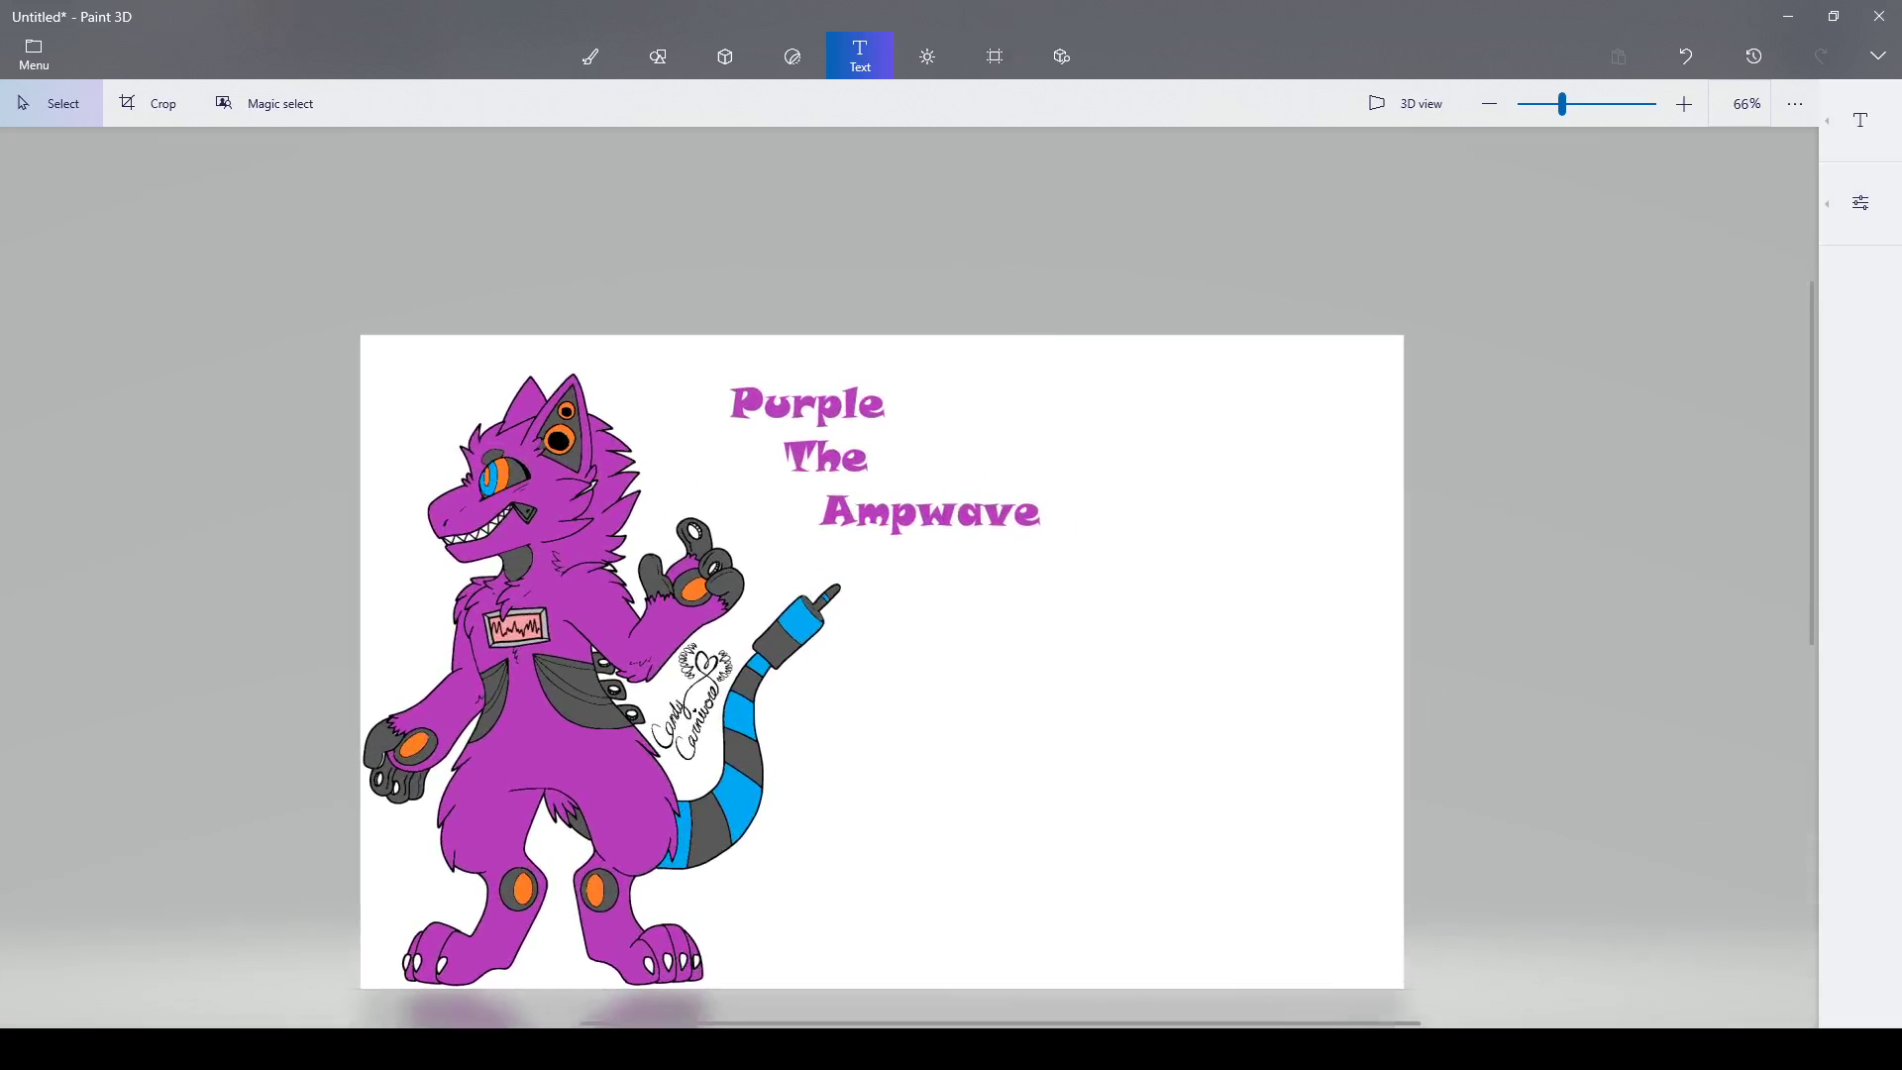